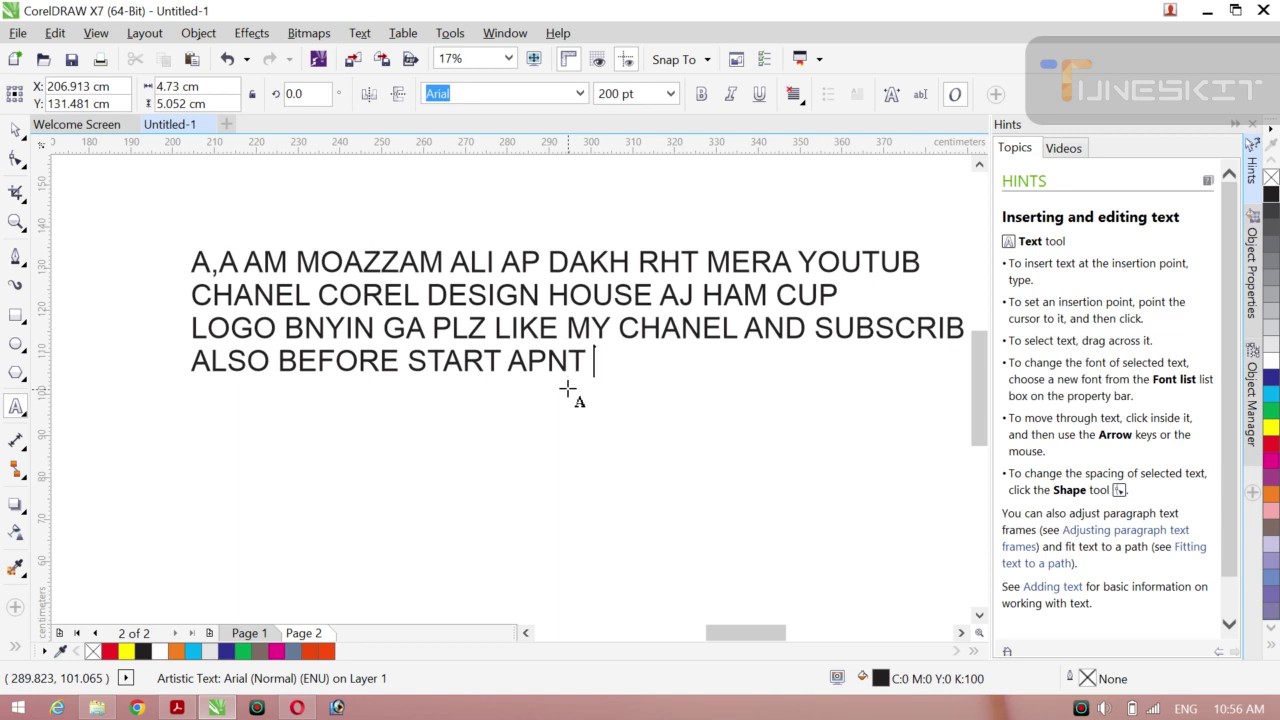
Continue the message with "APNY EAK B AR DROOD SHREEF PAR LEENA HA DUNIA OUR AKHRT KI KMYABI HA DROOD SHREEF MN".
key(BackSpace)
text(Y EAK B AR )
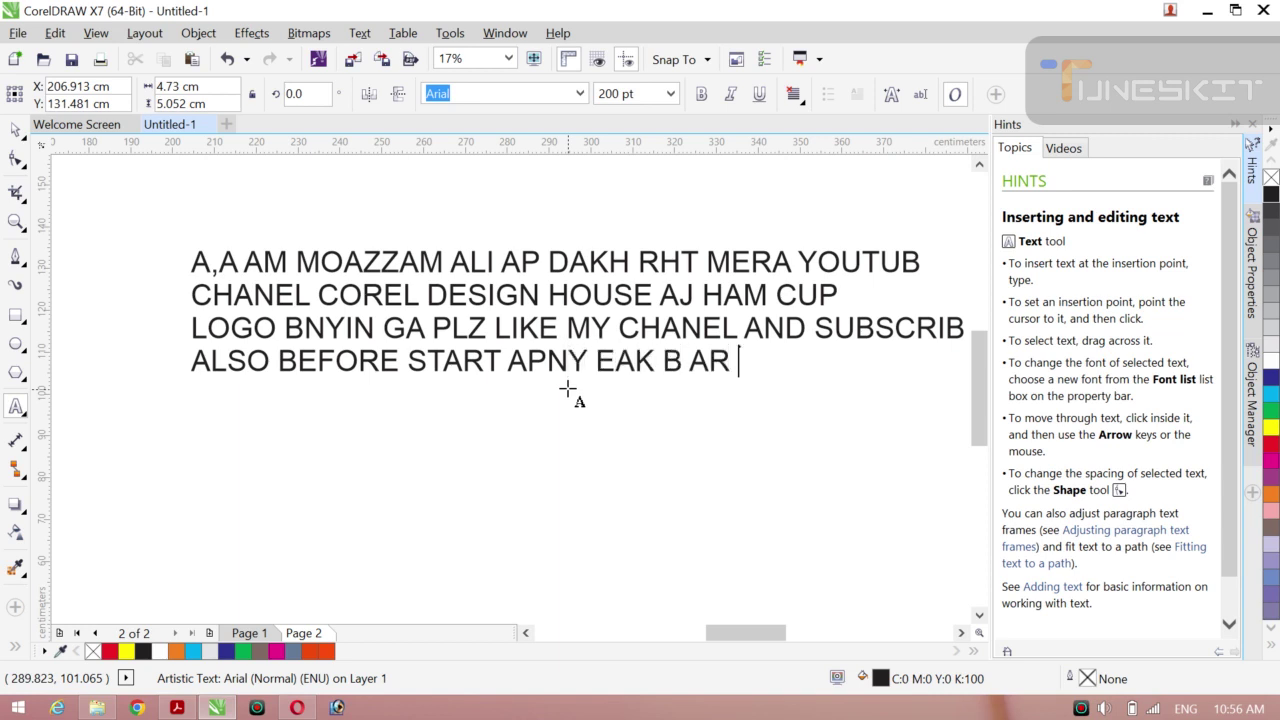
text(DROOD SHREEF PAR LEE)
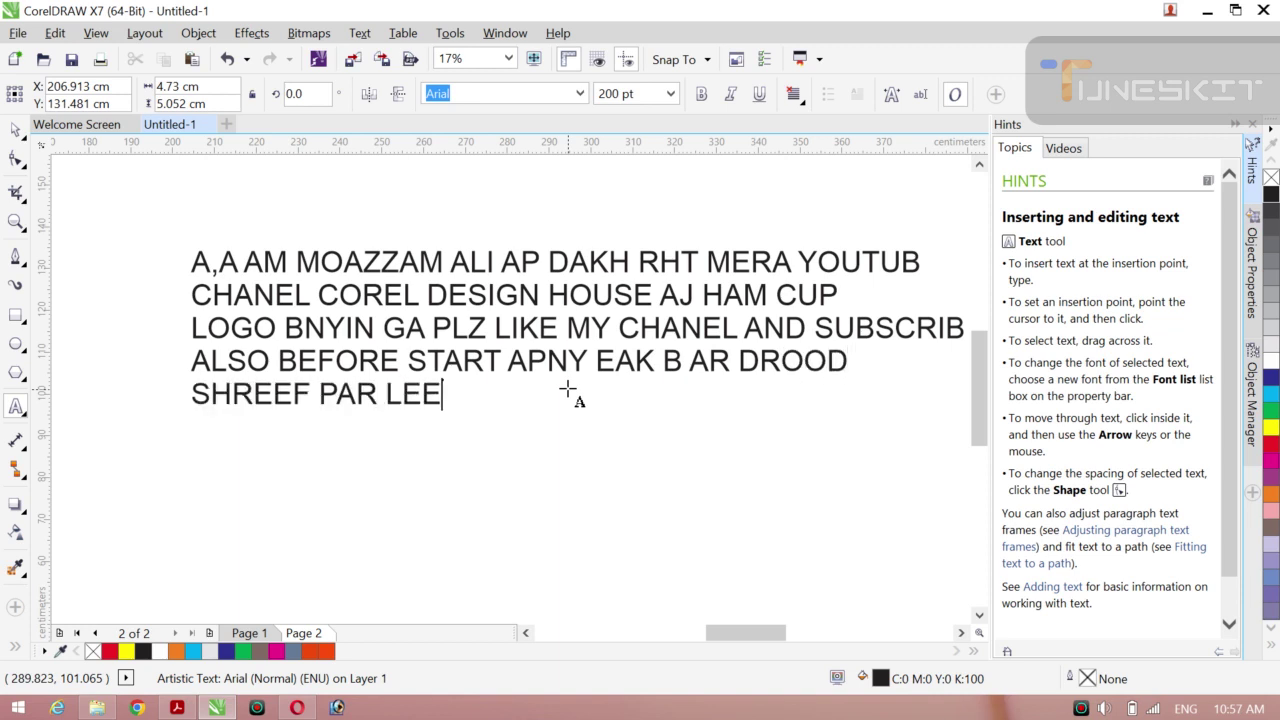
text(NA HA DUNIA OUR AKHRT)
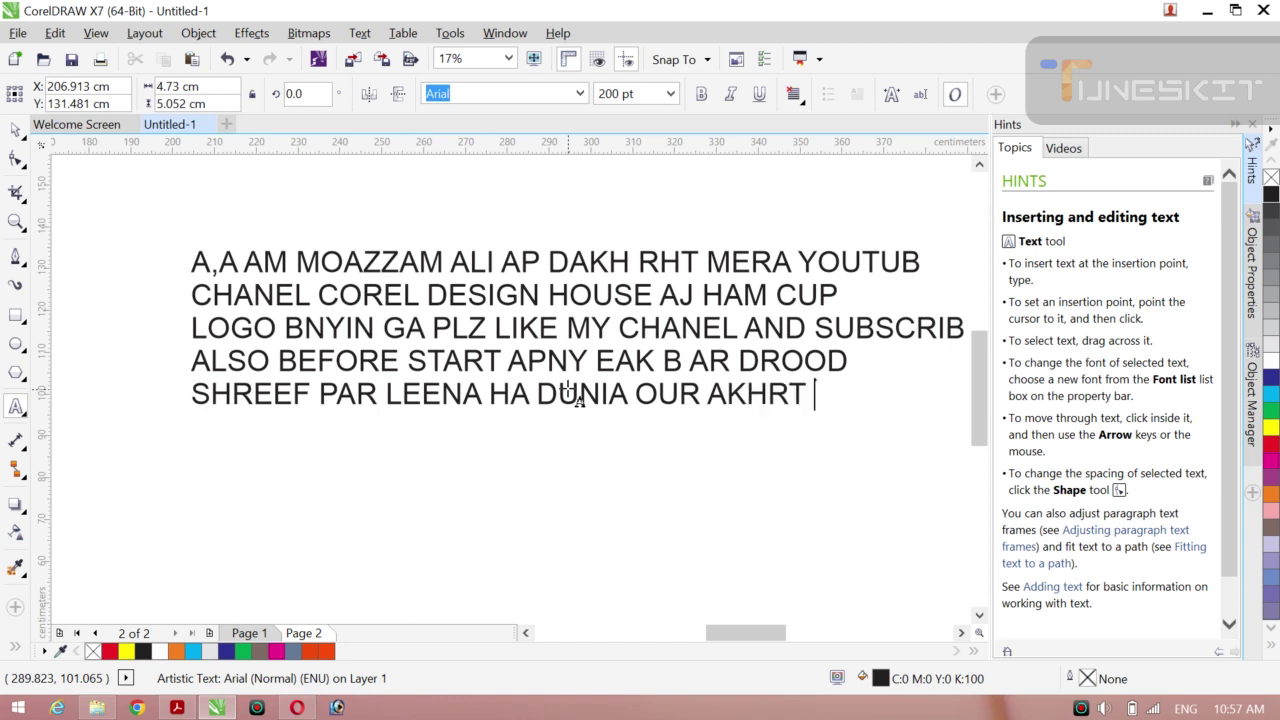
text( KI KMYAB)
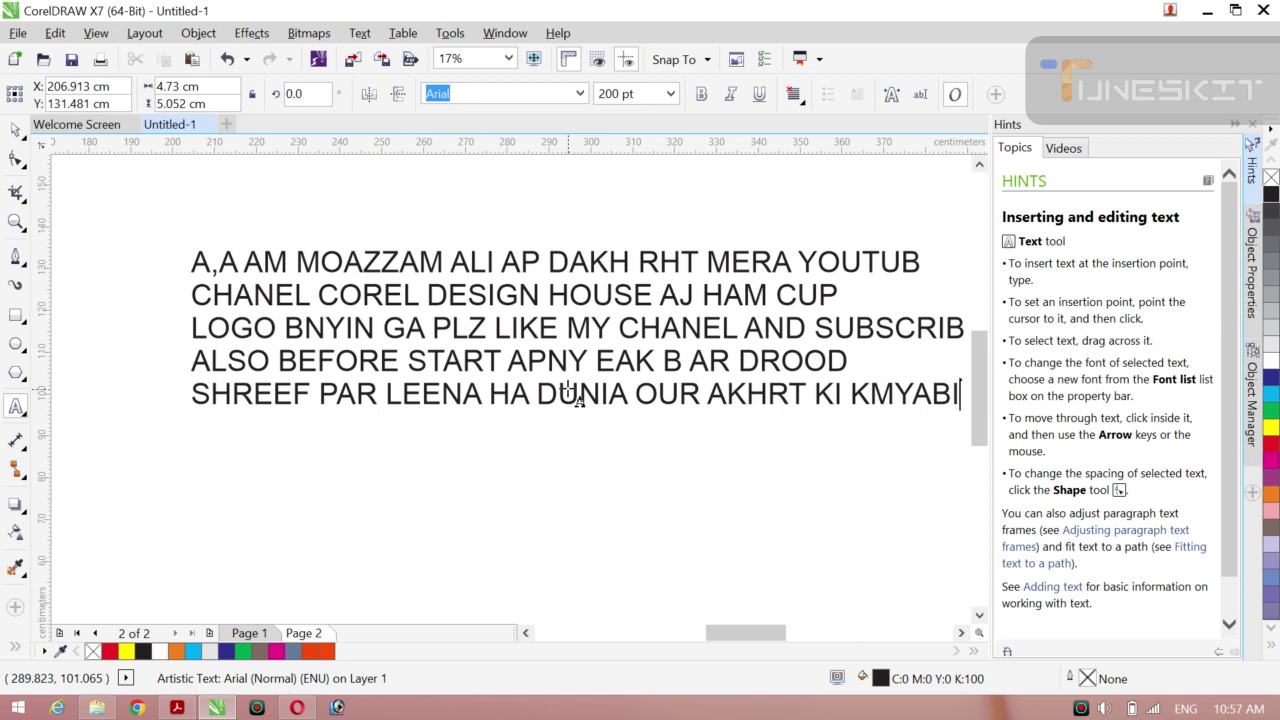
text(I)
key(Return)
text(HA D)
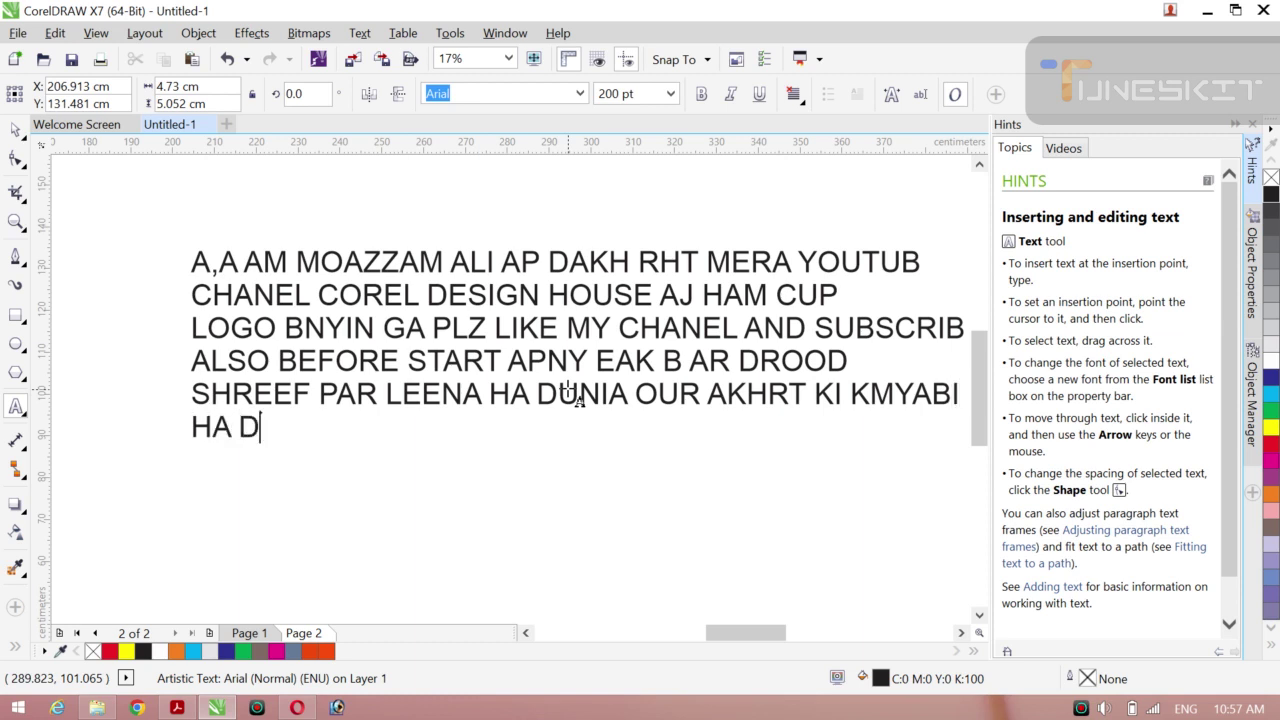
text(ROOD SHR)
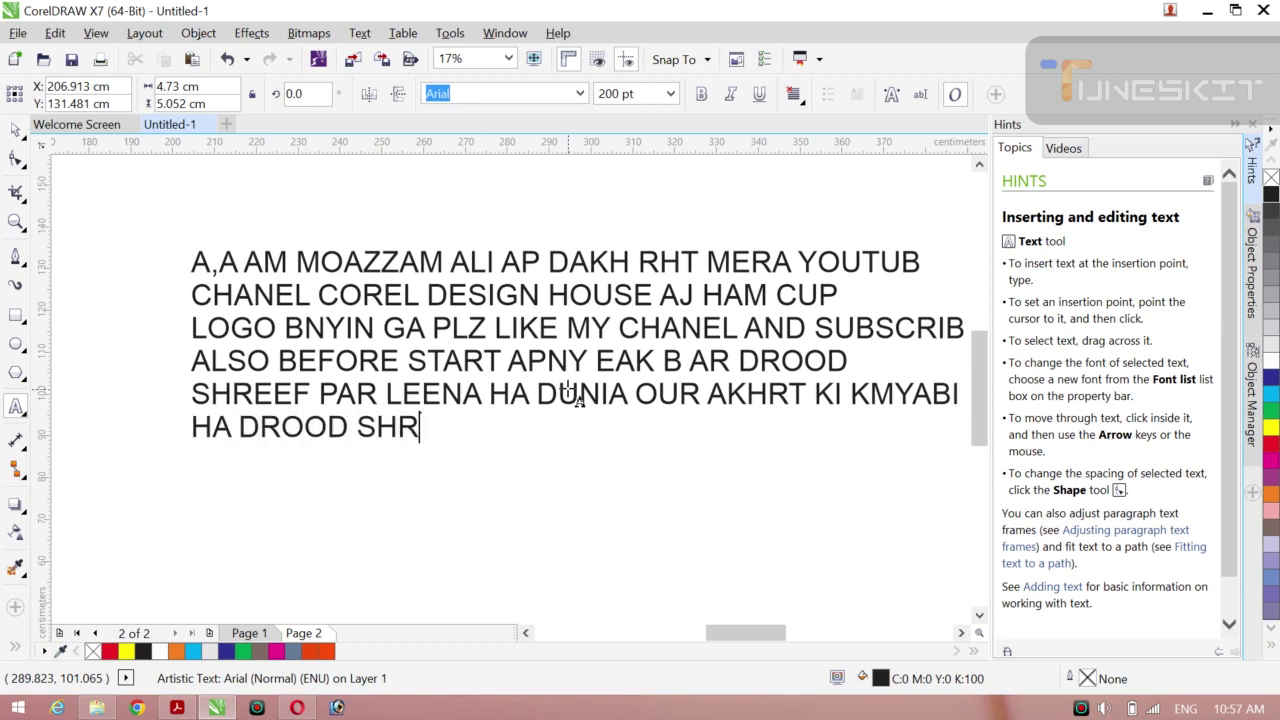
text(EEF MN)
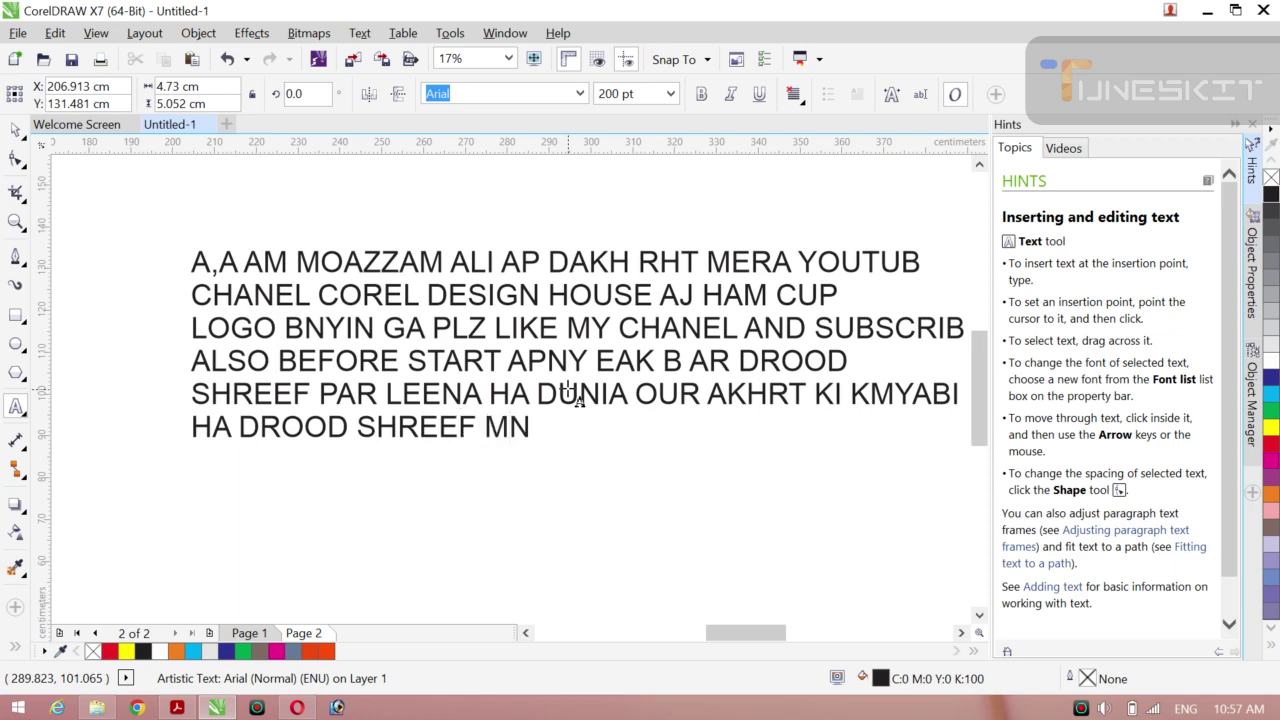
Delete the entire message text and switch to the Freehand Pick tool.
key(ctrl+a)
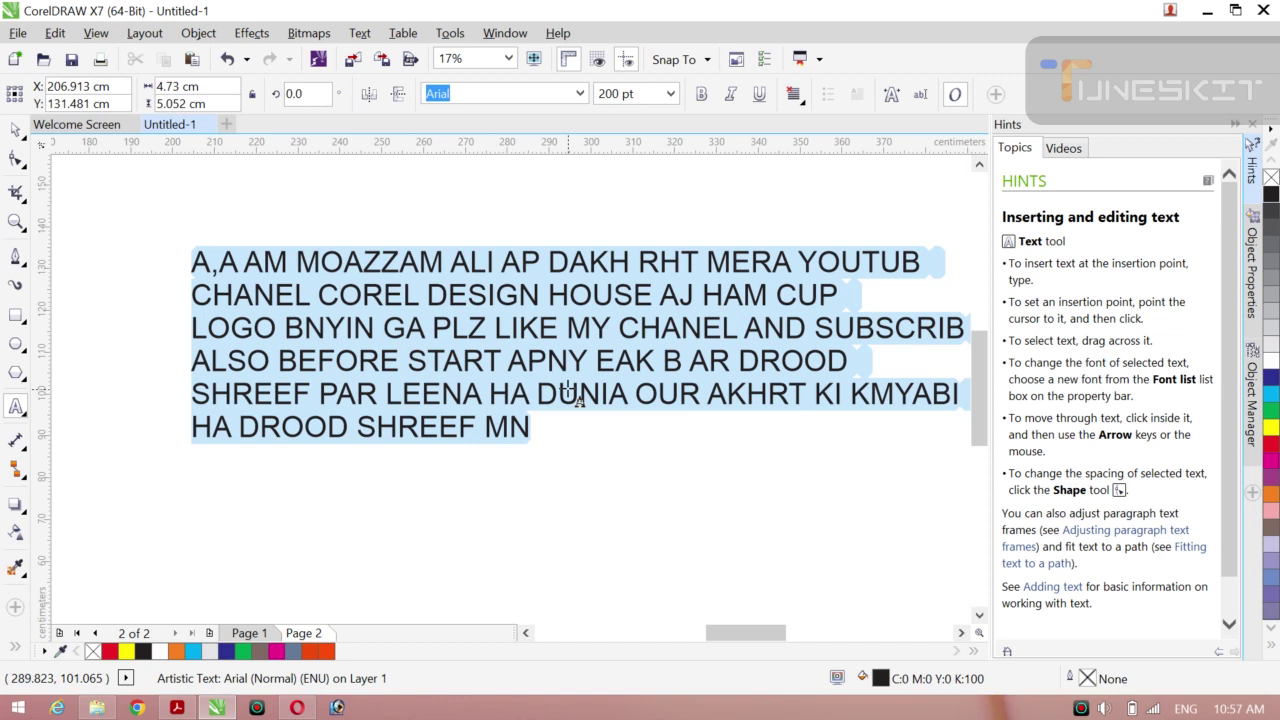
key(Delete)
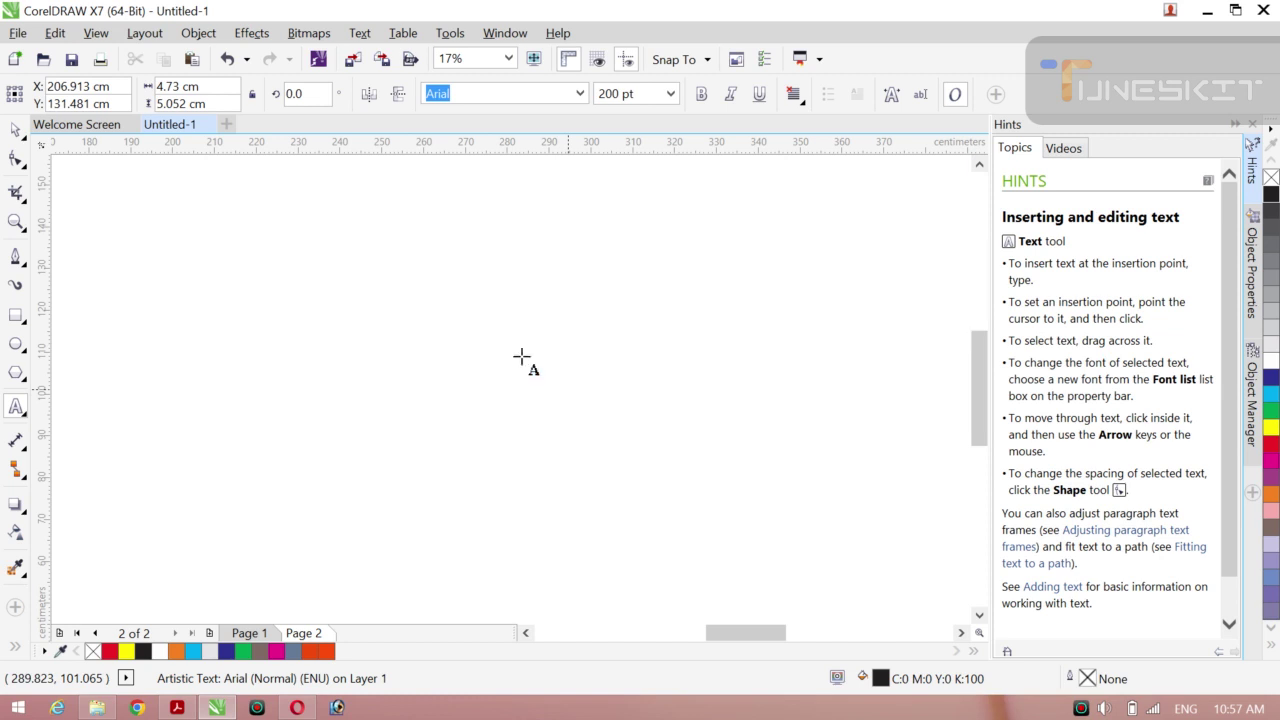
click(27, 145)
click(76, 150)
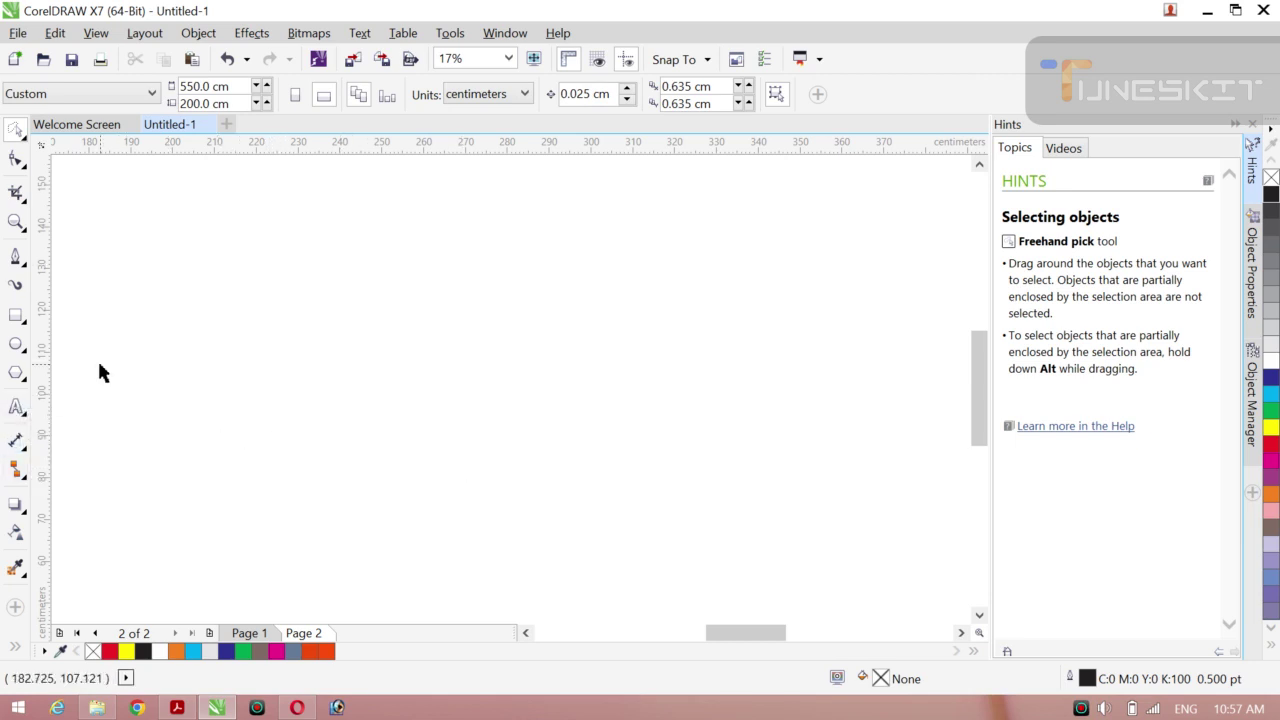
Draw a circle about 72 cm in diameter and centre it on the page.
key(F7)
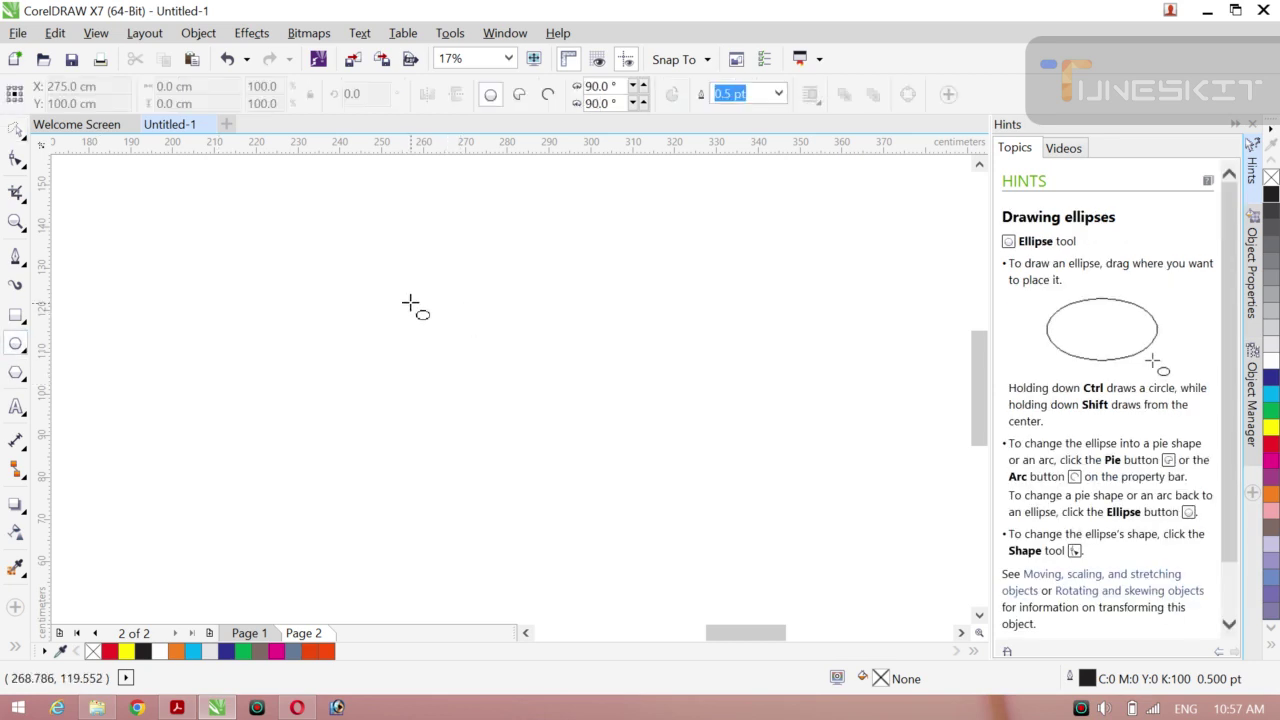
mouse_move(449, 334)
mouse_down()
mouse_move(729, 583)
mouse_move(690, 515)
mouse_move(743, 560)
mouse_move(717, 543)
mouse_up()
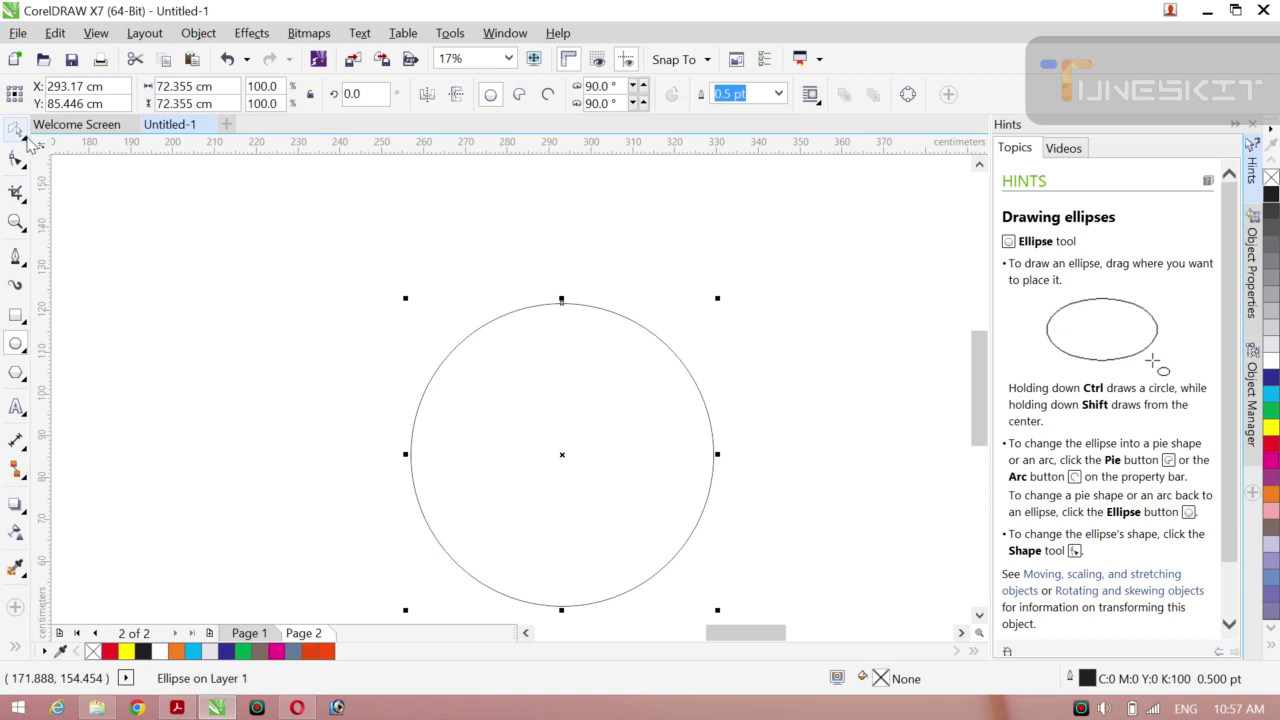
click(28, 140)
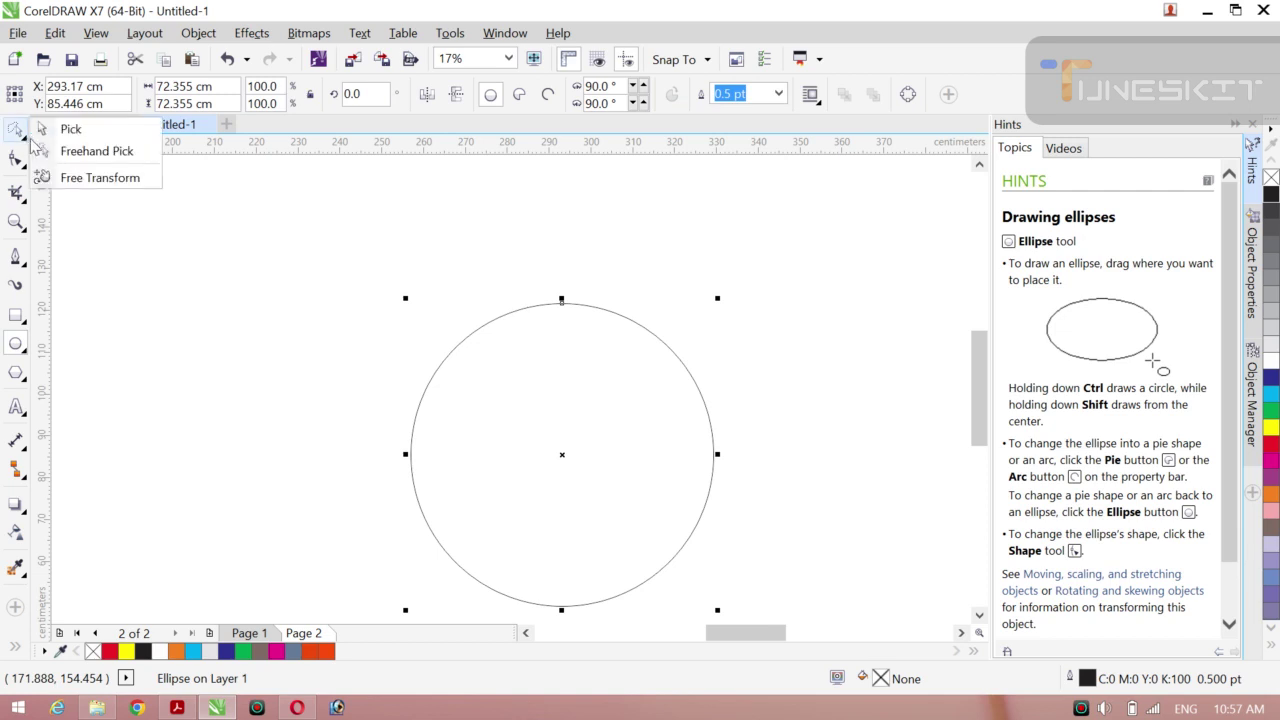
click(101, 140)
key(p)
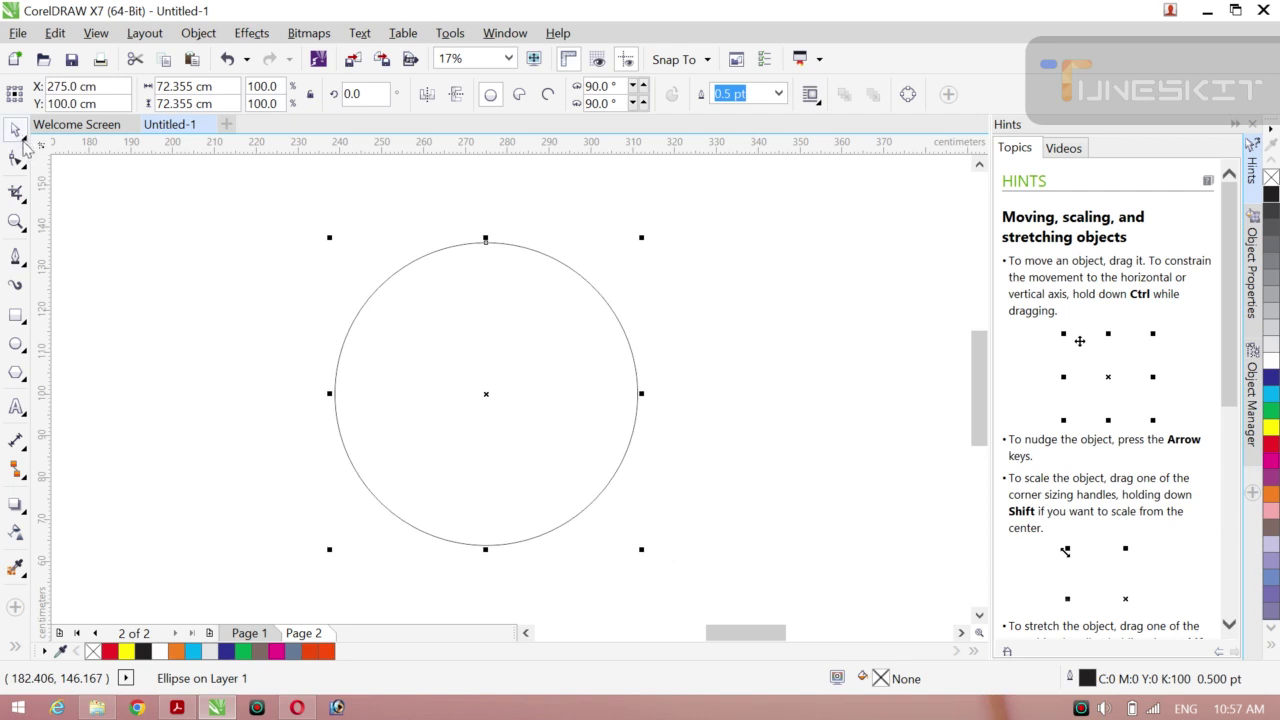
Move the circle's centre to about X 280 cm, Y 101 cm and scale it down to about 63 cm in diameter.
drag(488, 396, 509, 391)
drag(660, 543, 640, 520)
click(738, 462)
Add a larger concentric copy of the circle, about 68 cm in diameter.
click(507, 358)
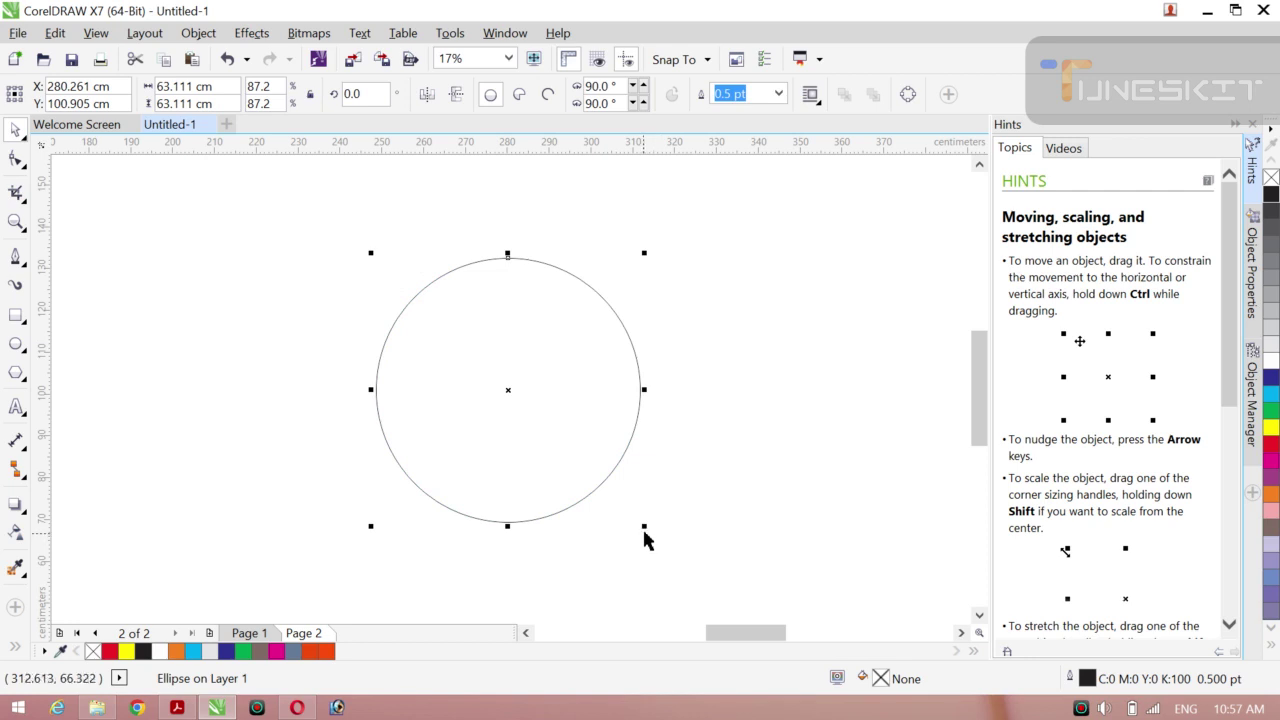
drag(645, 528, 654, 536)
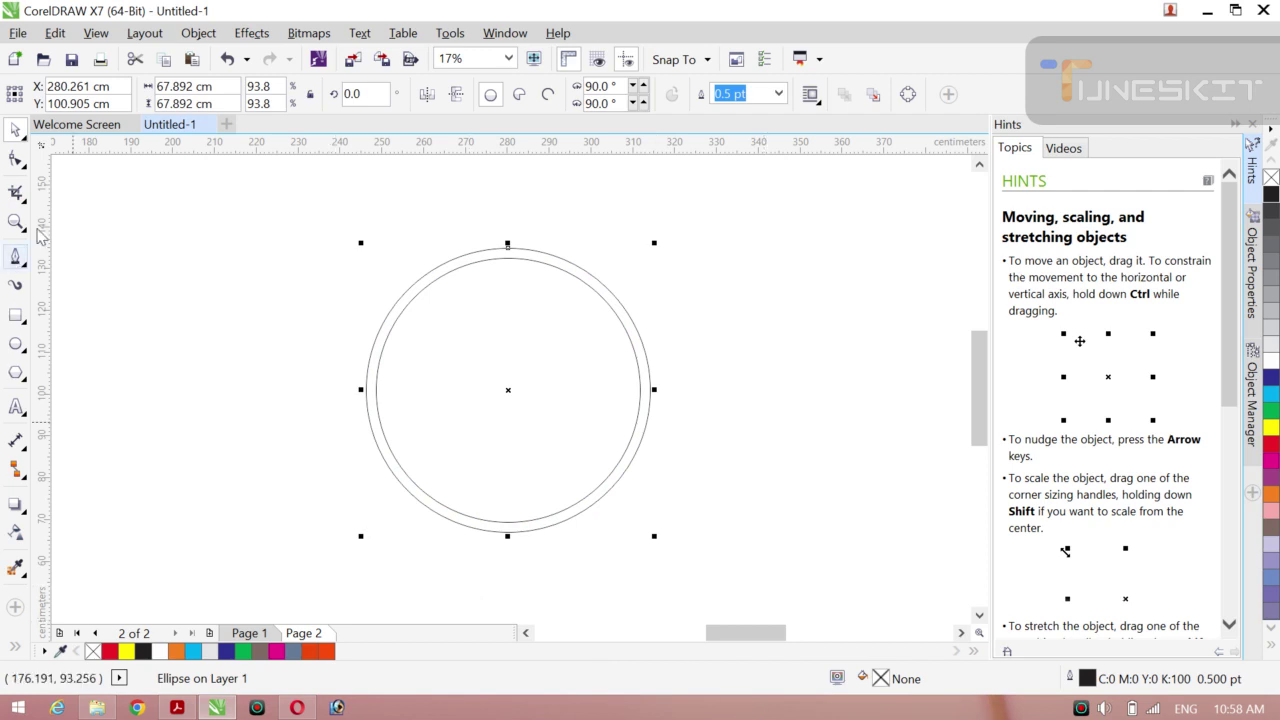
click(26, 266)
click(134, 320)
click(134, 327)
key(Escape)
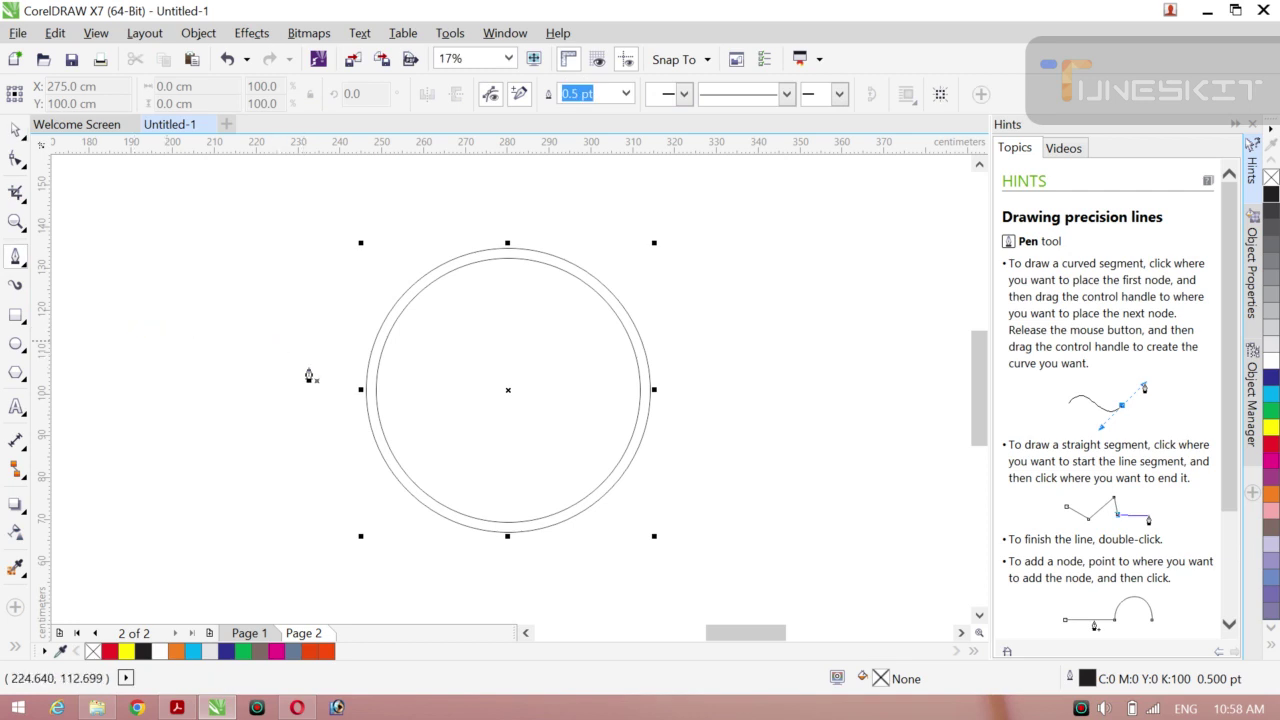
Scale both circles down about their shared centre to about 48 cm overall, and enlarge the outer circle to about 54.5 cm in diameter.
click(16, 131)
drag(265, 209, 612, 498)
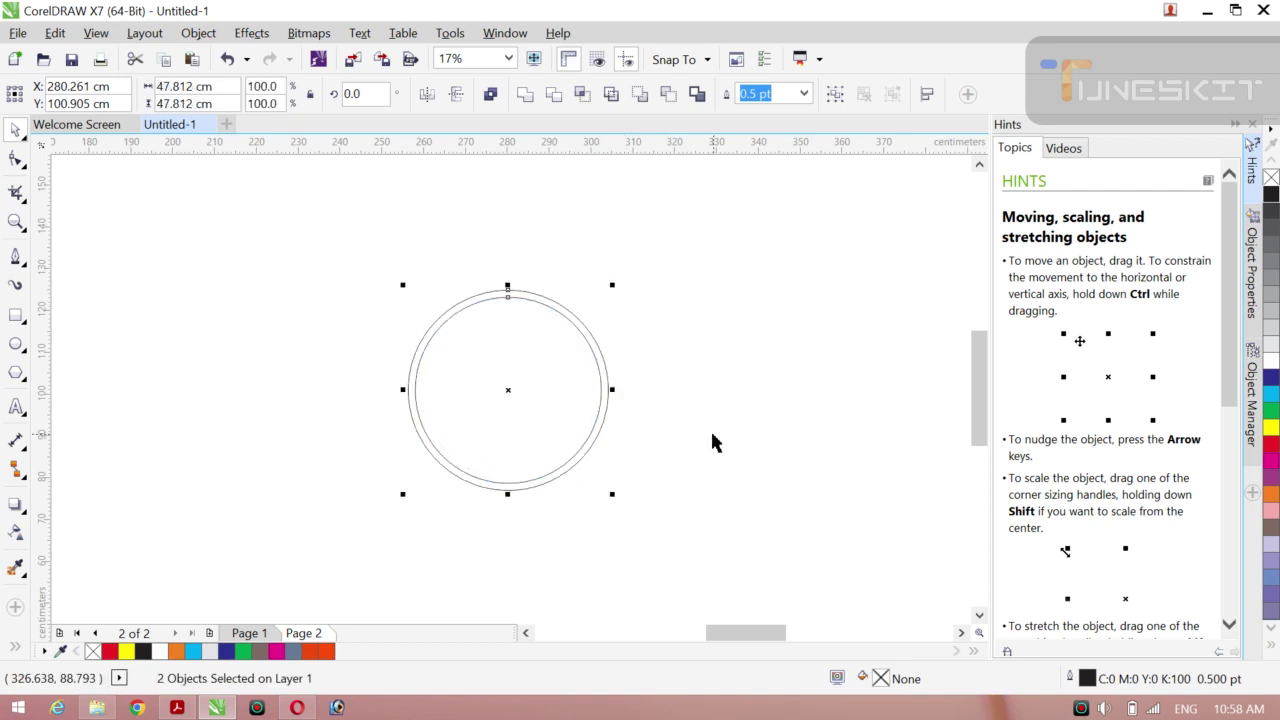
click(711, 440)
click(575, 460)
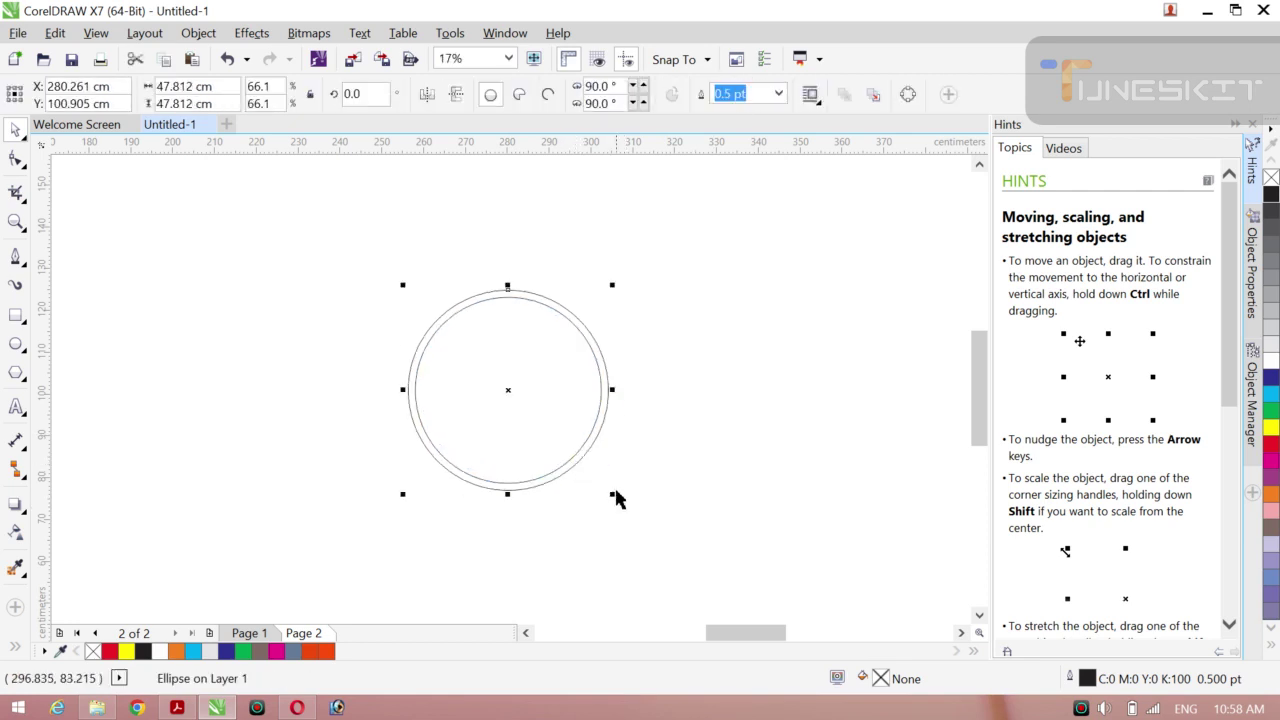
drag(612, 498, 626, 508)
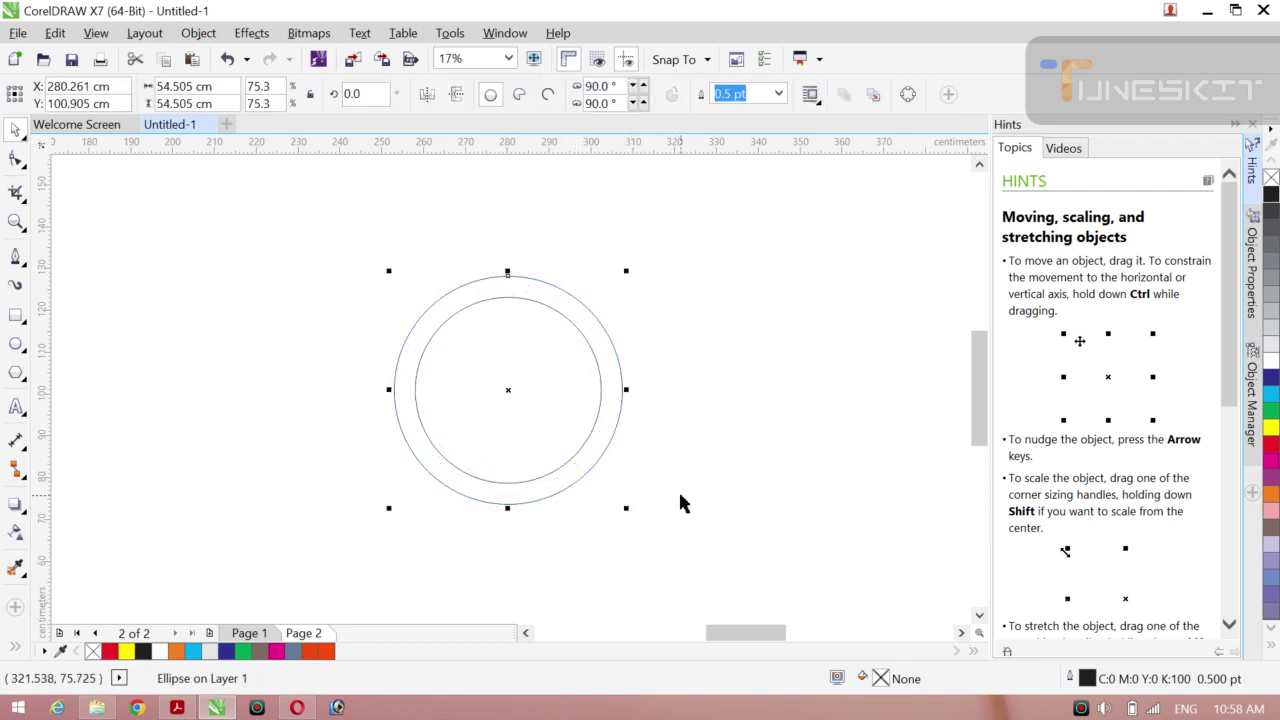
click(717, 477)
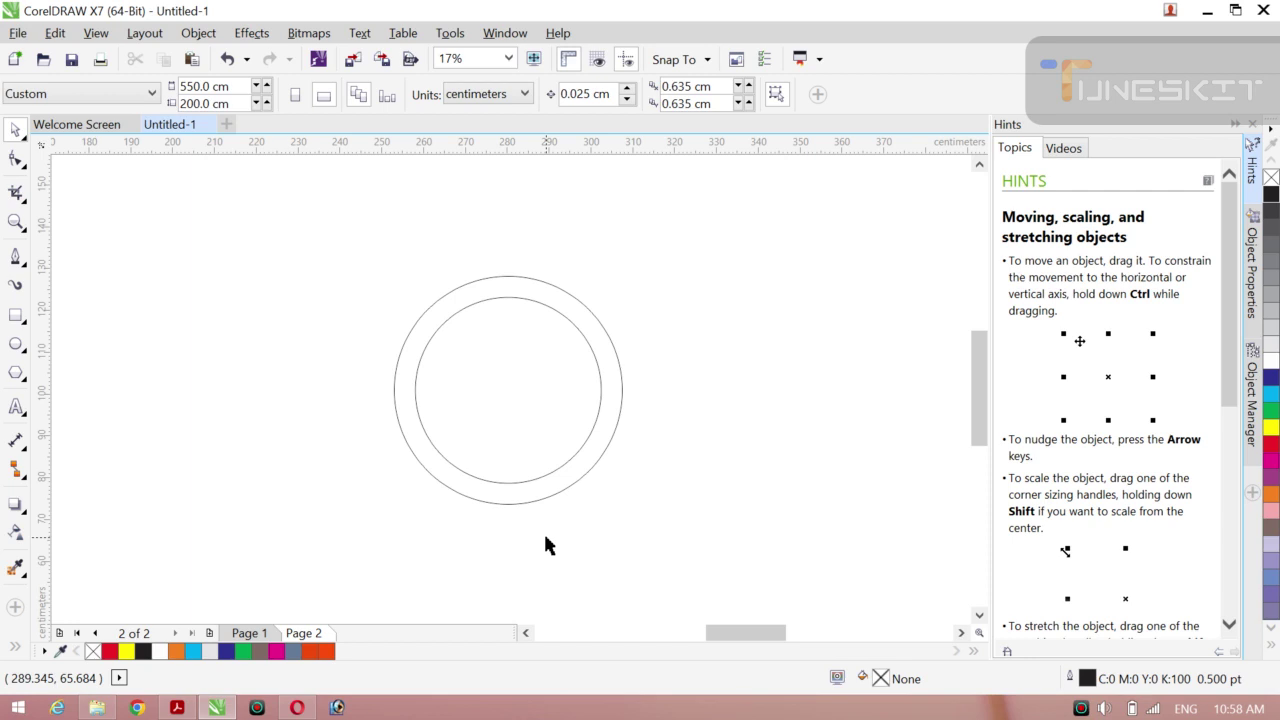
Draw a straight line with the Pen tool across both circles, sloping down to the right, about 80 cm wide and 11 cm high.
click(15, 258)
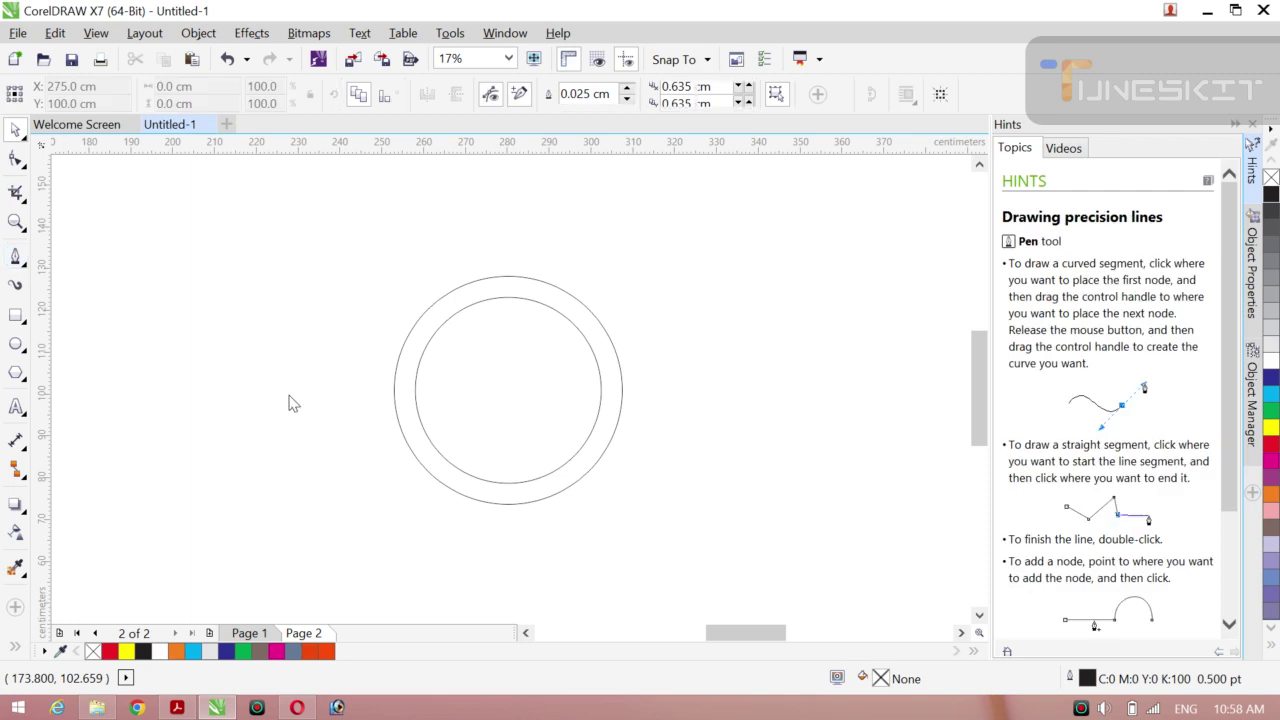
click(368, 387)
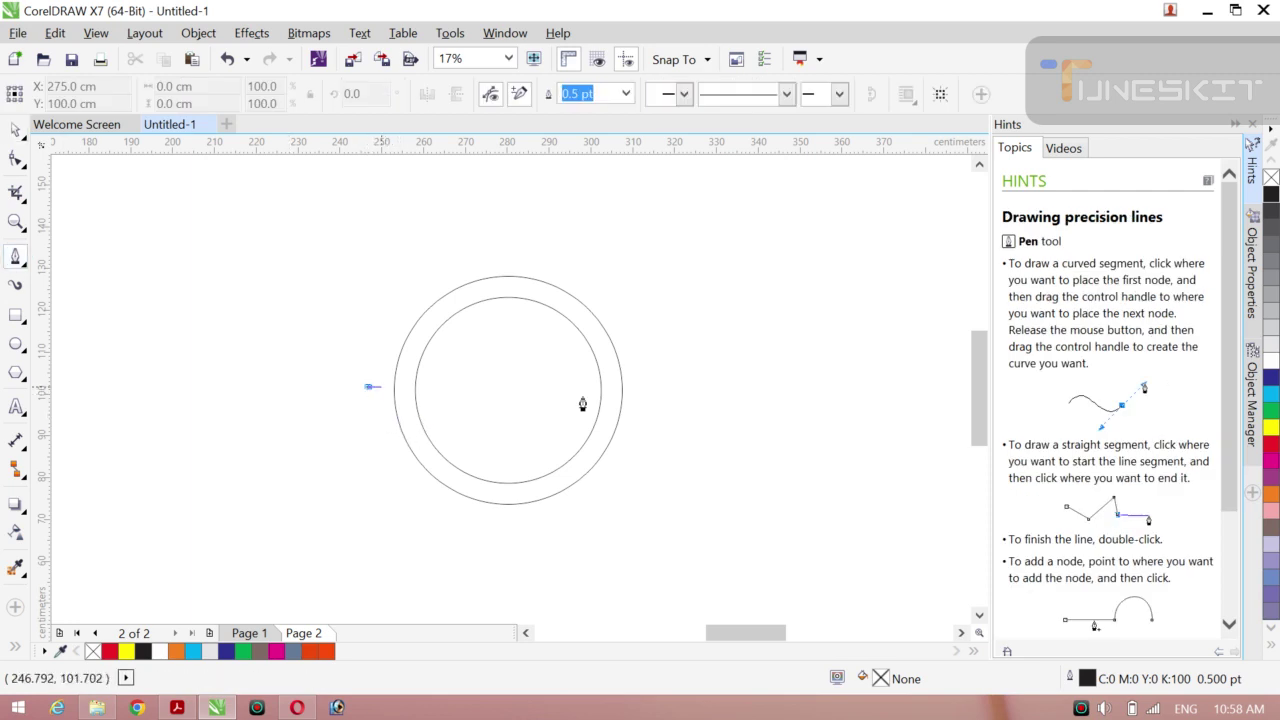
double_click(701, 434)
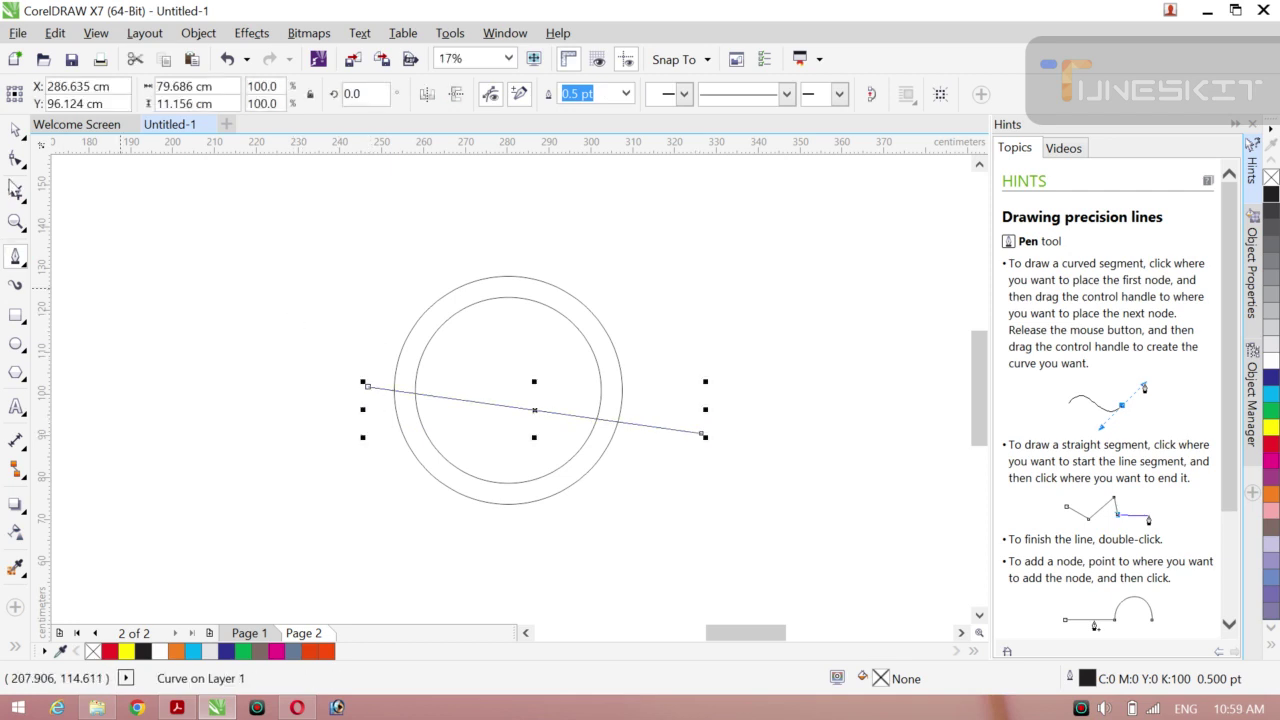
click(15, 130)
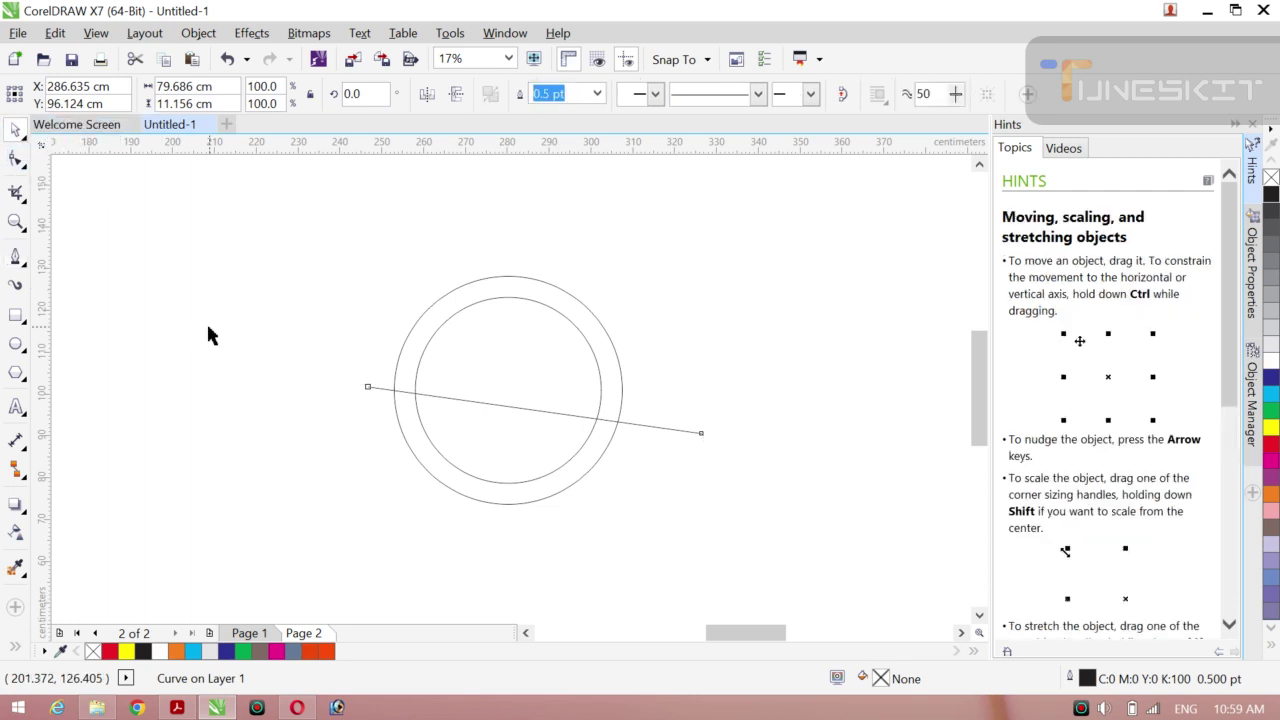
Align the sloping line vertically with the centre of the circles.
click(525, 408)
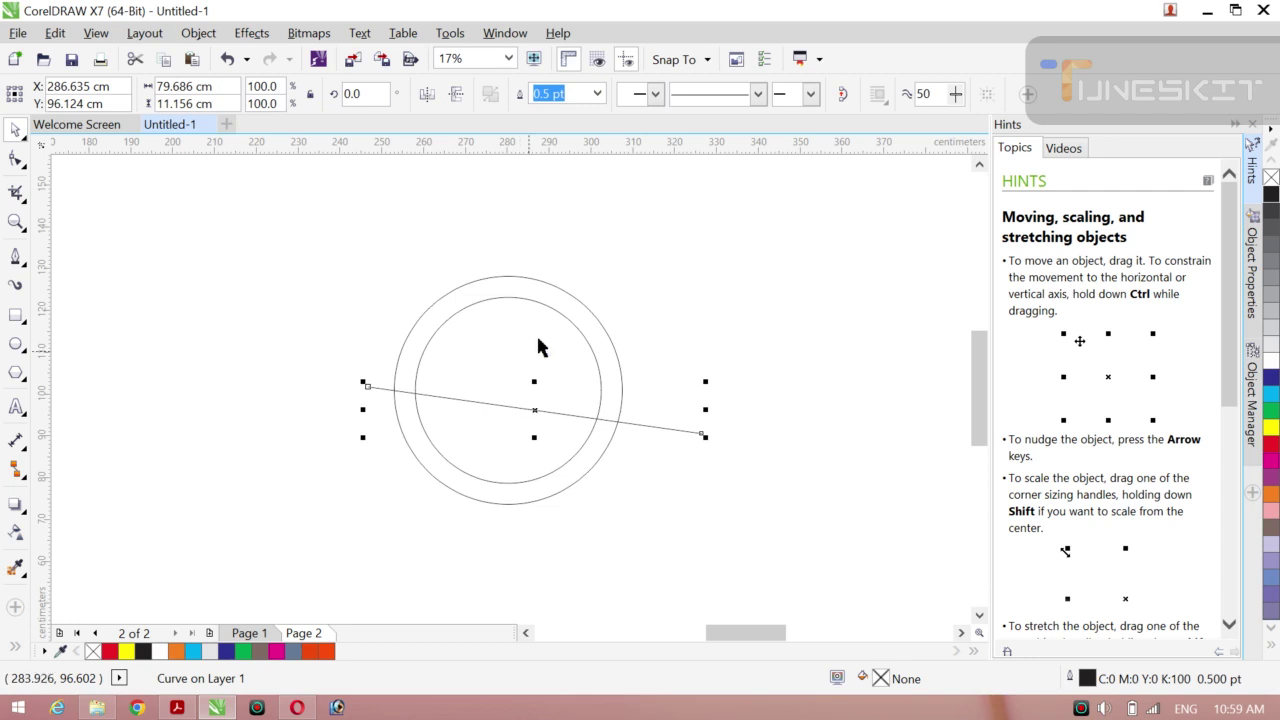
shift+click(585, 323)
key(e)
click(252, 425)
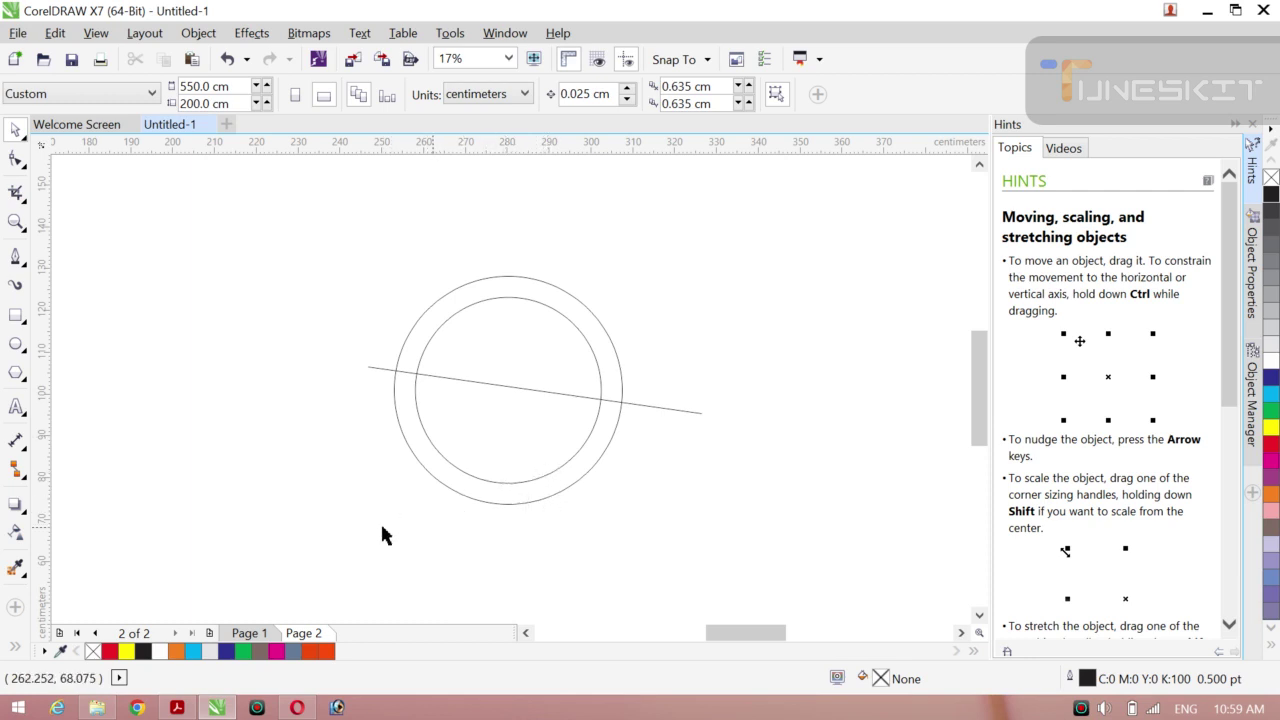
Smart-fill the lower and upper ring sections divided by the line and colour both black.
click(16, 648)
click(45, 645)
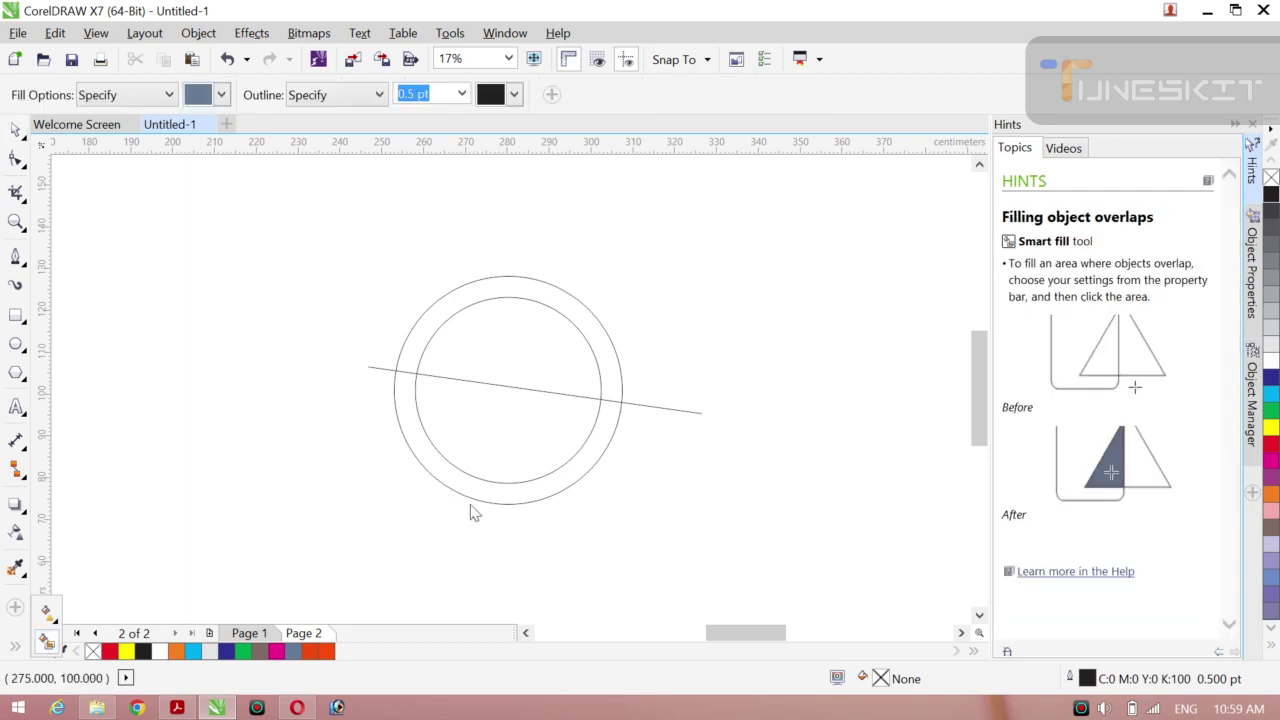
click(435, 468)
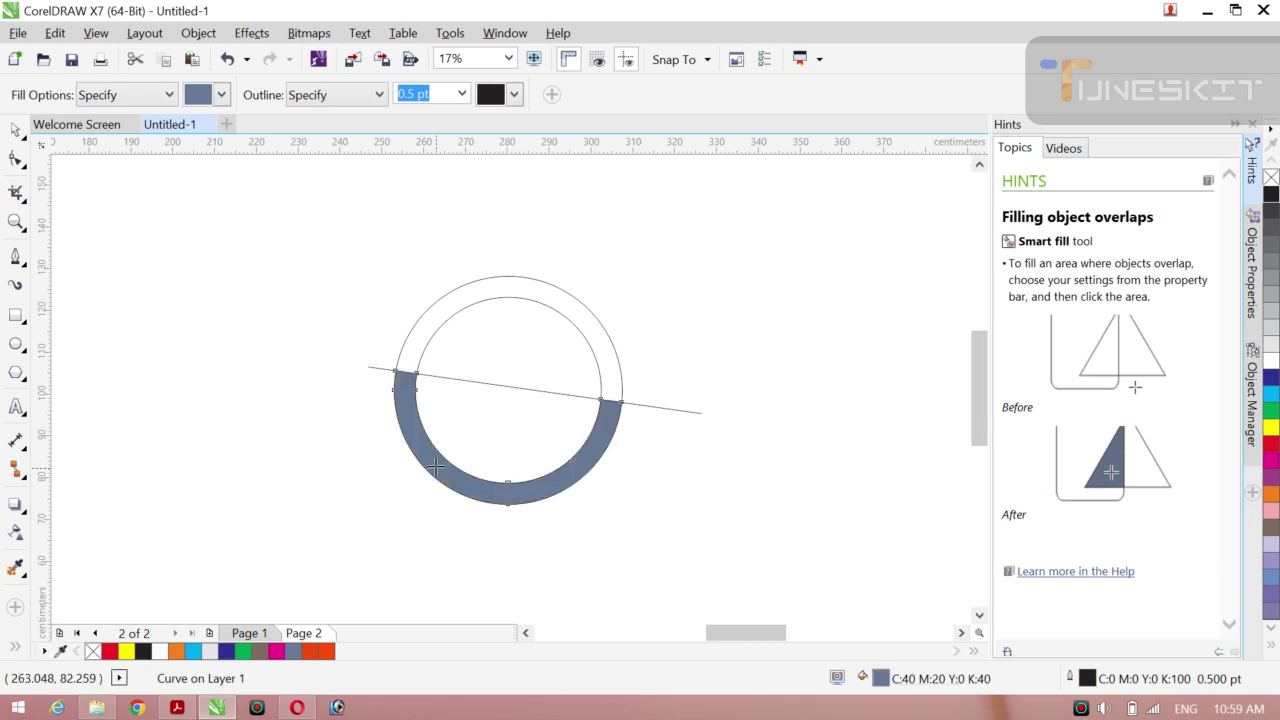
click(504, 285)
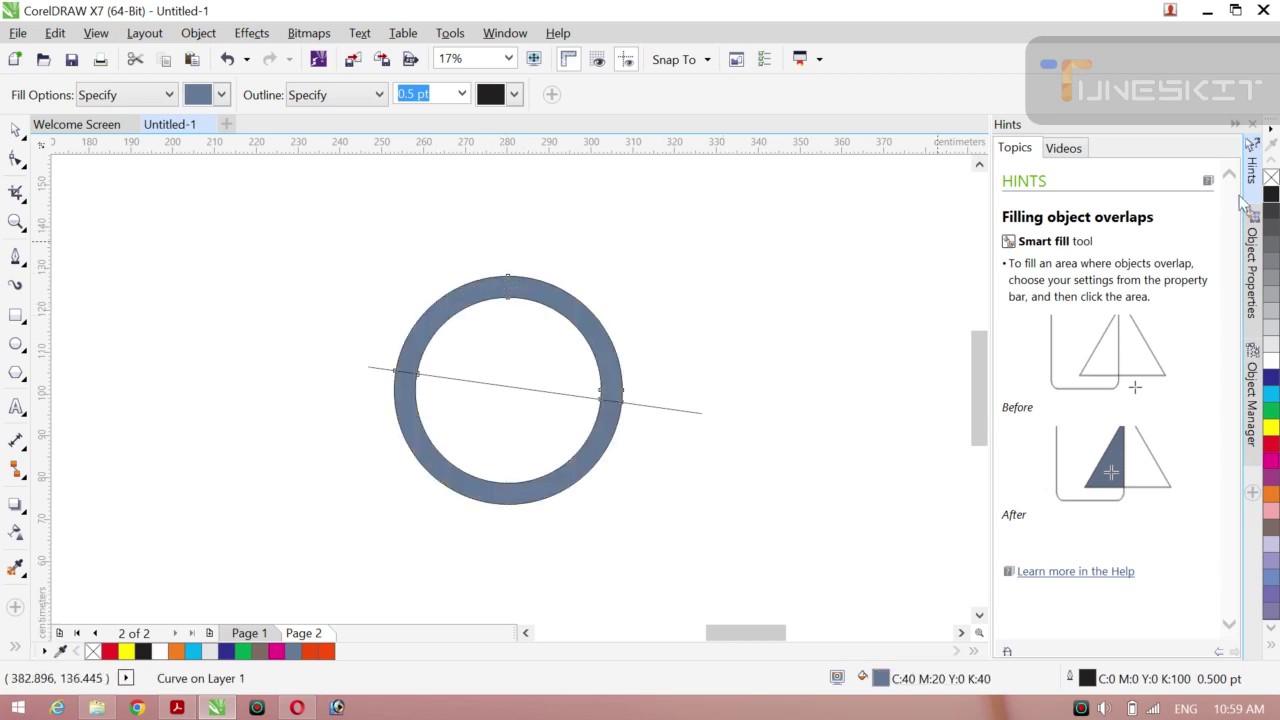
click(1271, 194)
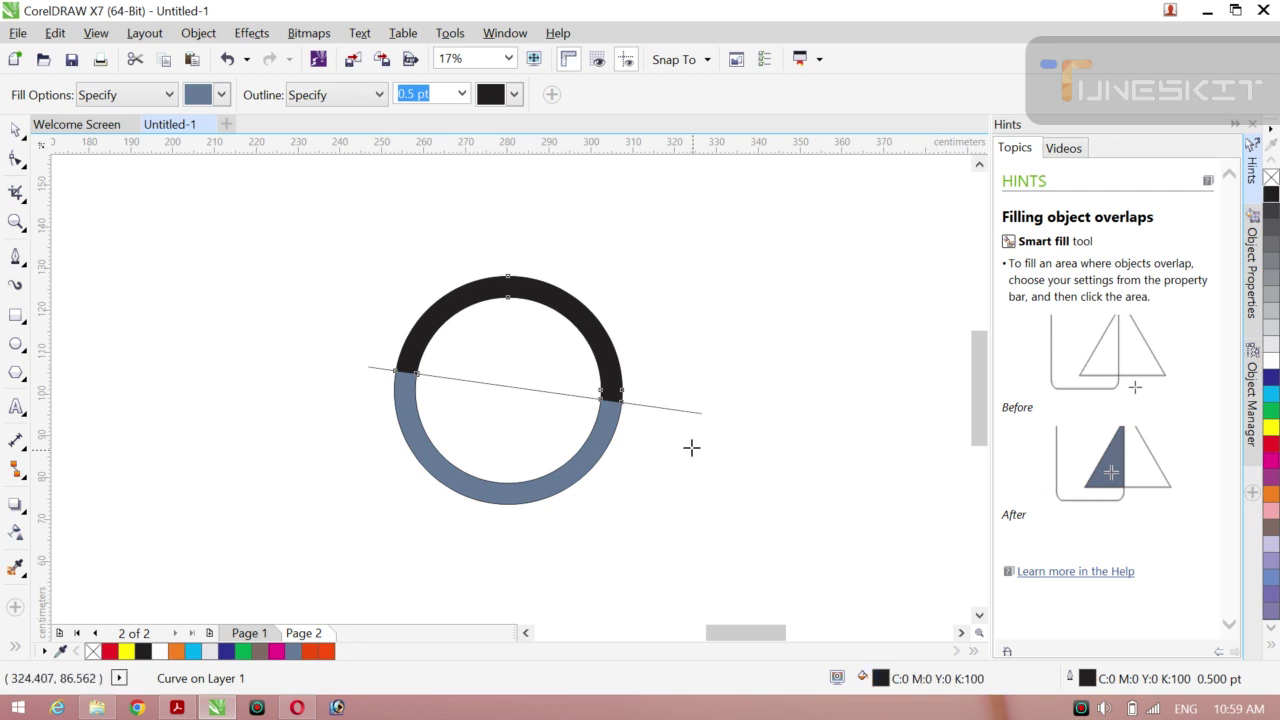
click(1271, 197)
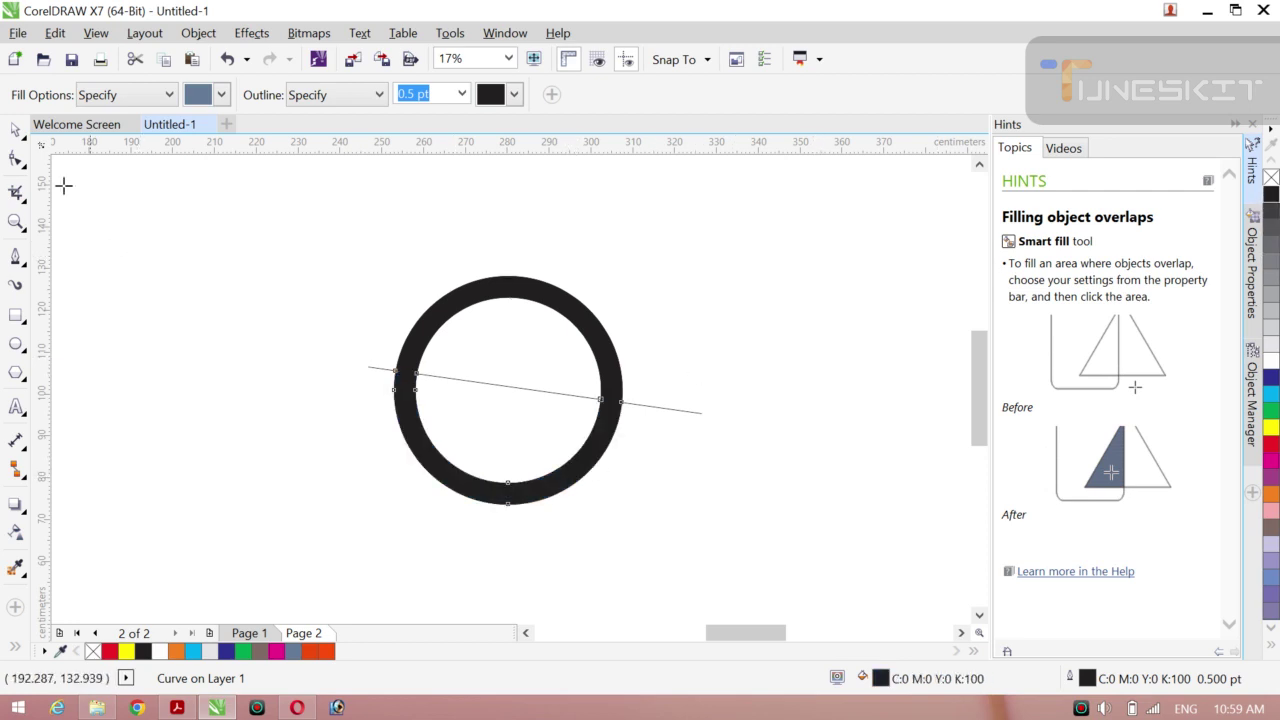
Delete the black fill shape of the ring section above the line.
click(15, 130)
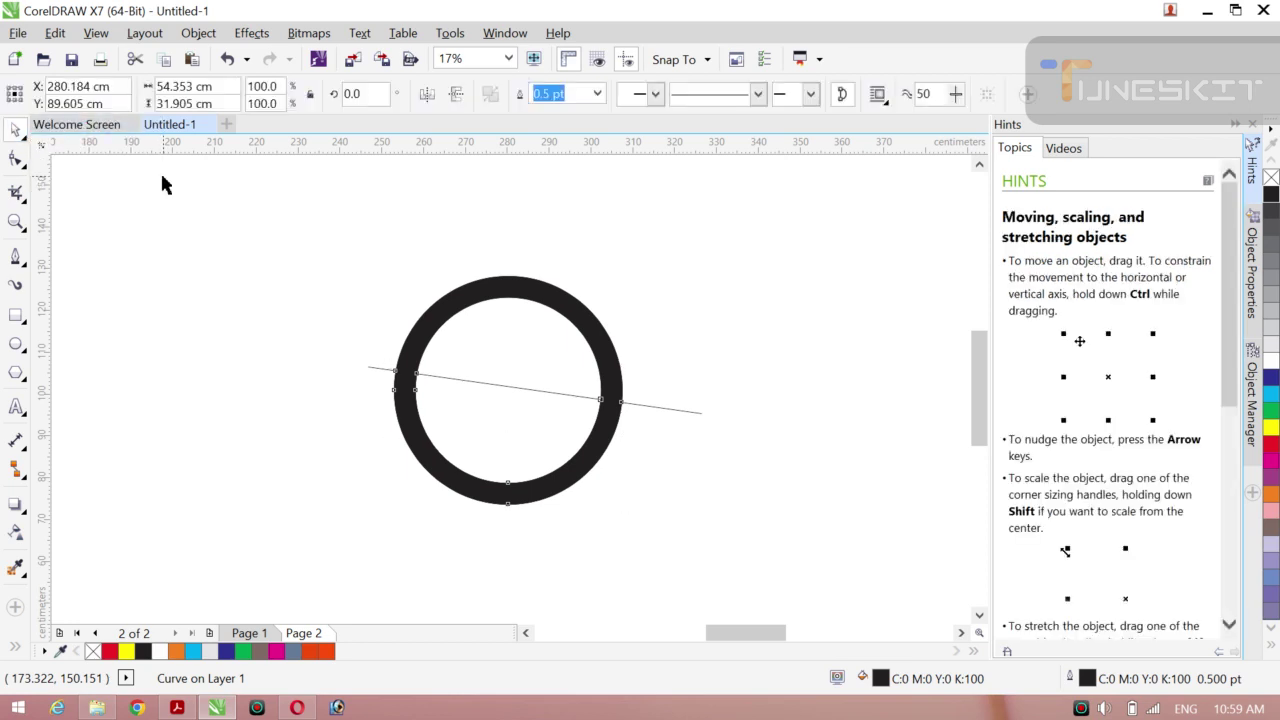
click(160, 170)
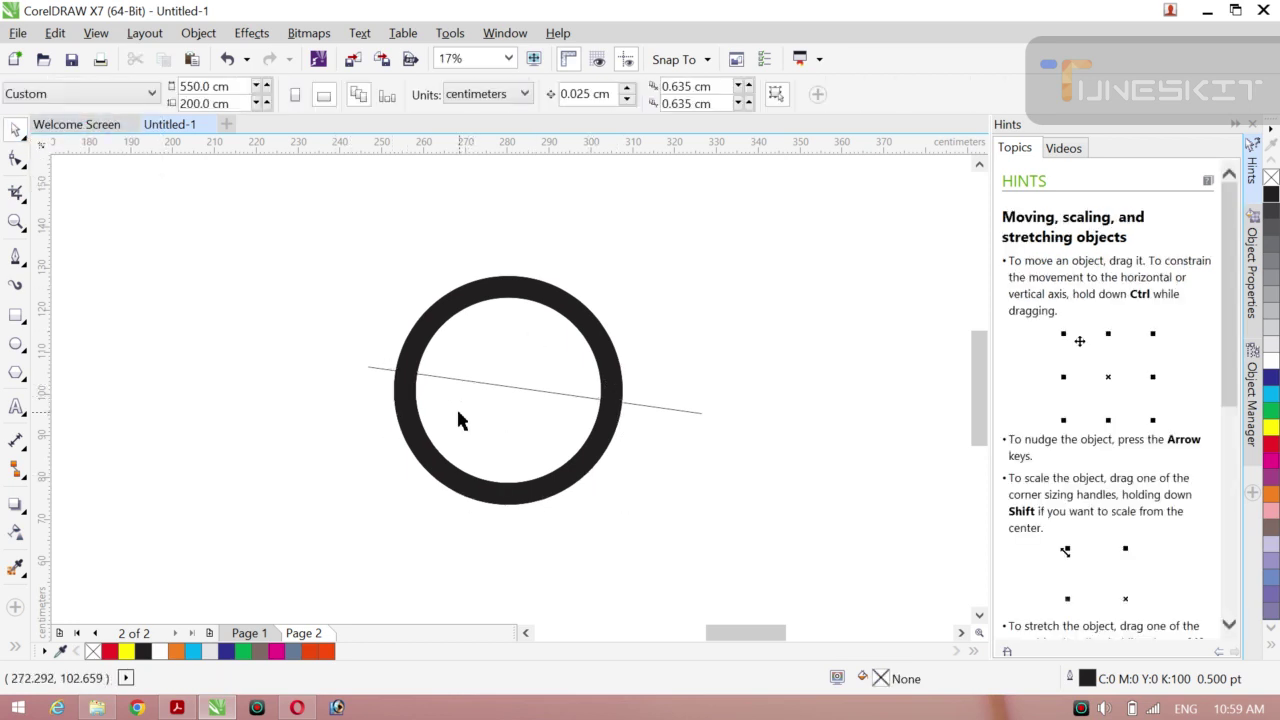
click(514, 297)
drag(516, 297, 563, 252)
key(Delete)
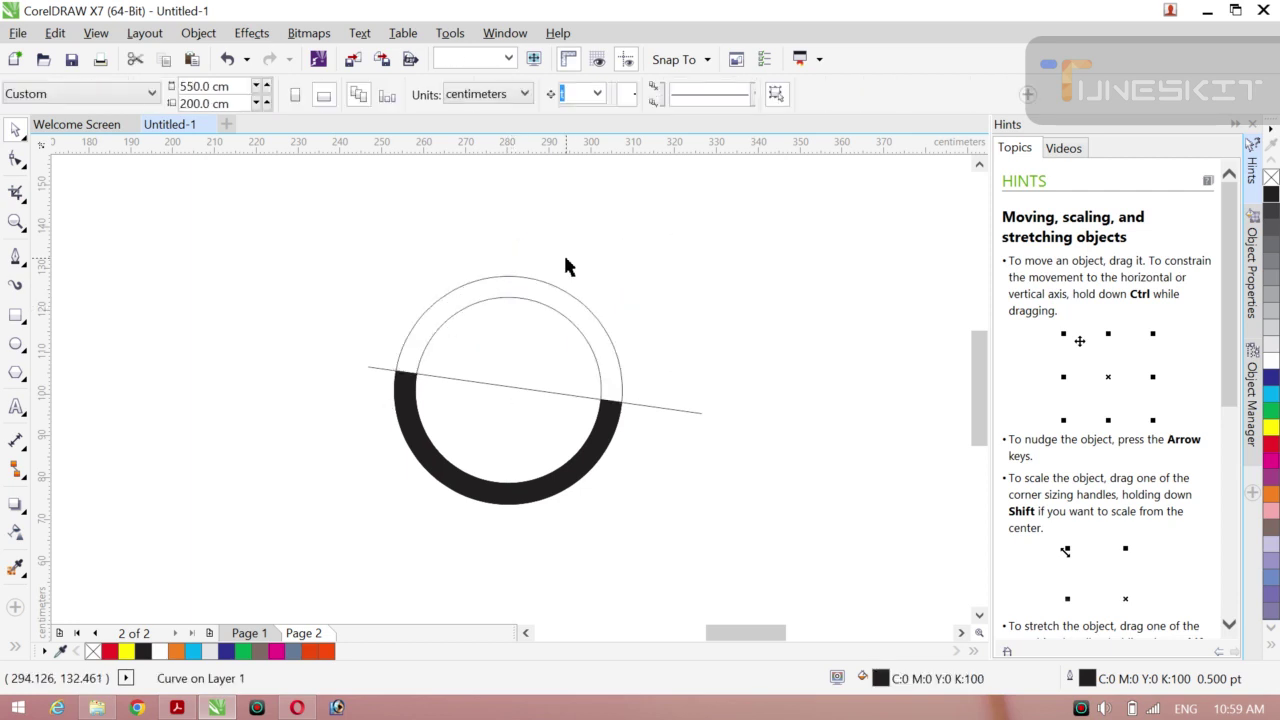
Delete both construction circles and the sloping line, keeping only the black lower ring section.
click(496, 300)
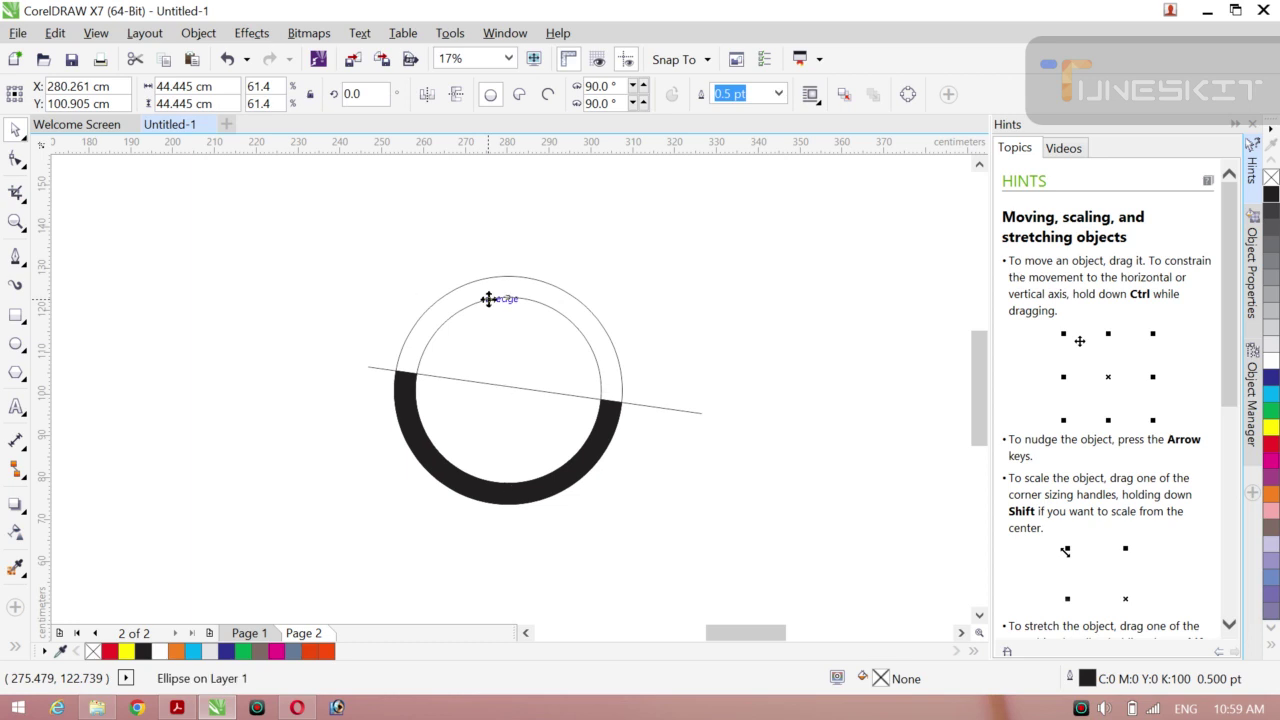
click(488, 301)
click(505, 277)
key(Delete)
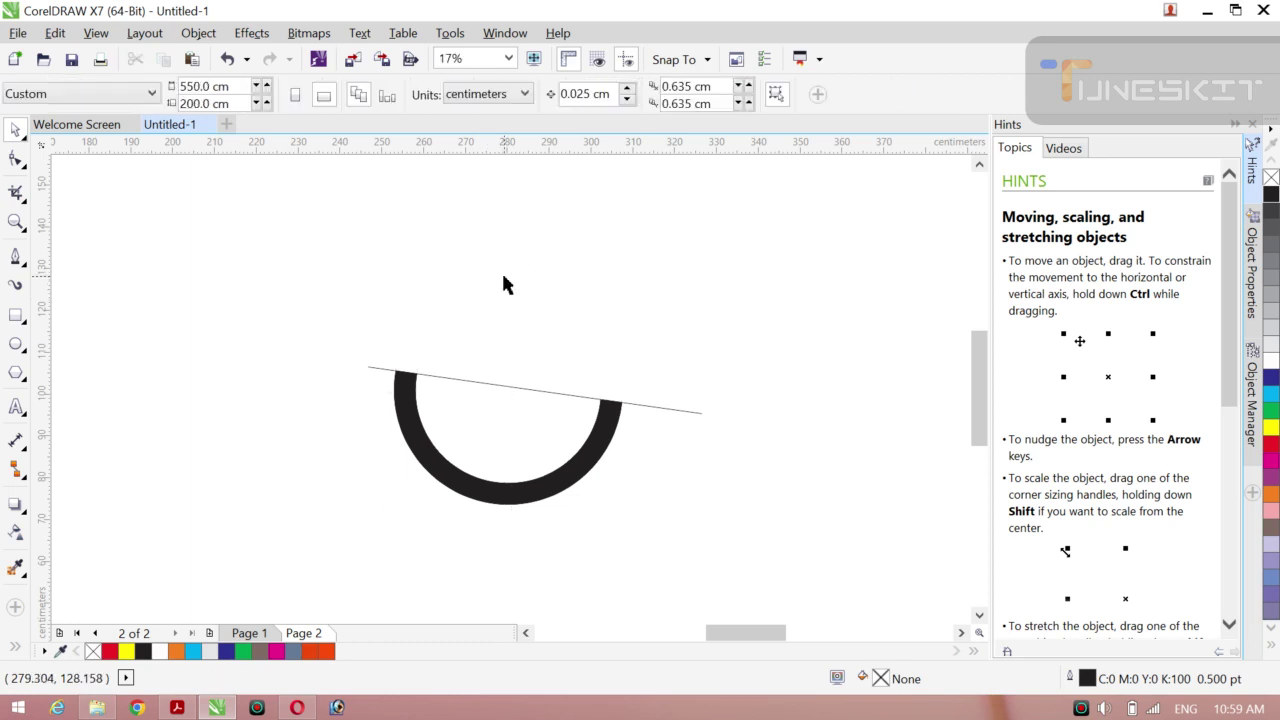
click(514, 388)
key(Delete)
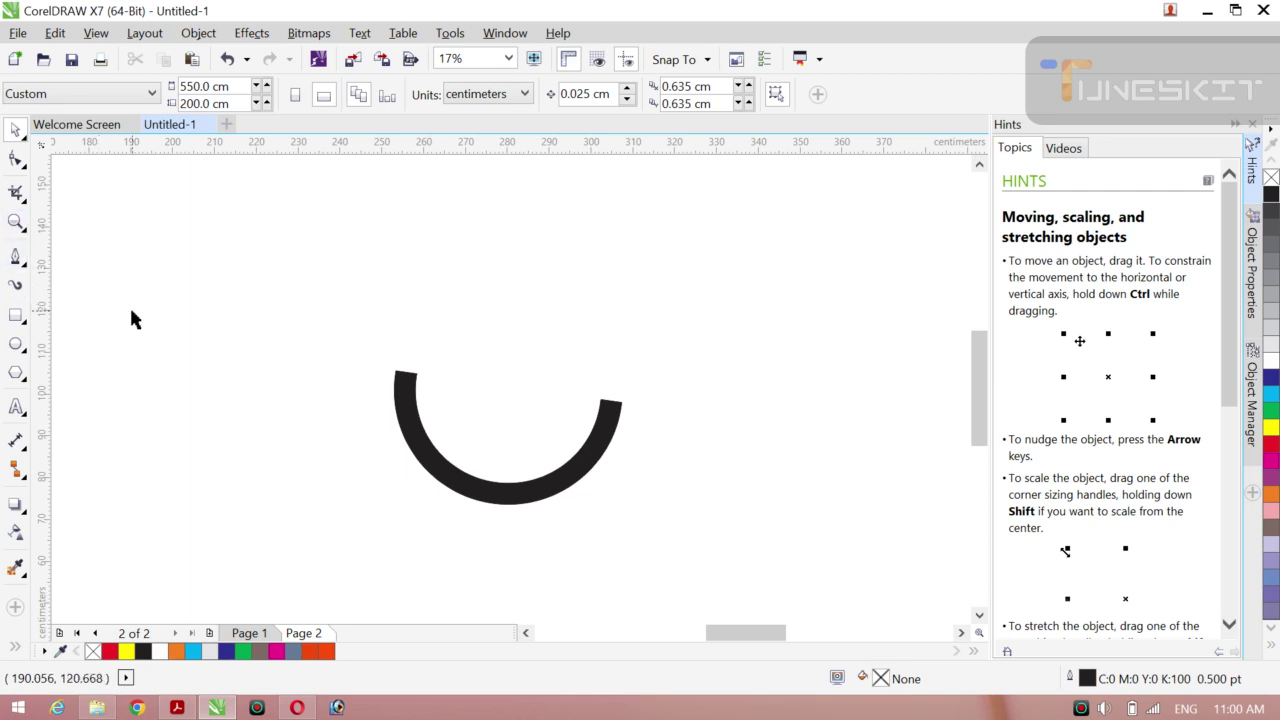
Draw an open two-segment handle outline with the Pen tool on the ring's left side, about 24 cm wide and 18 cm high.
click(16, 257)
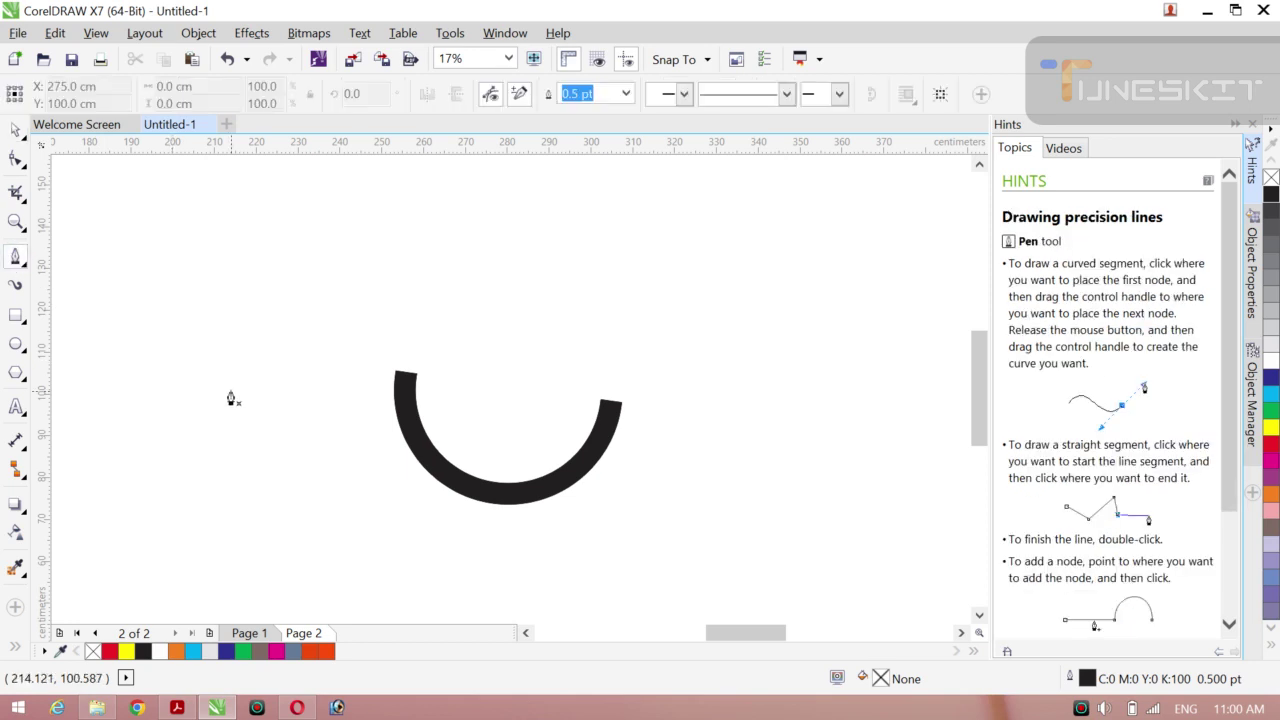
click(395, 398)
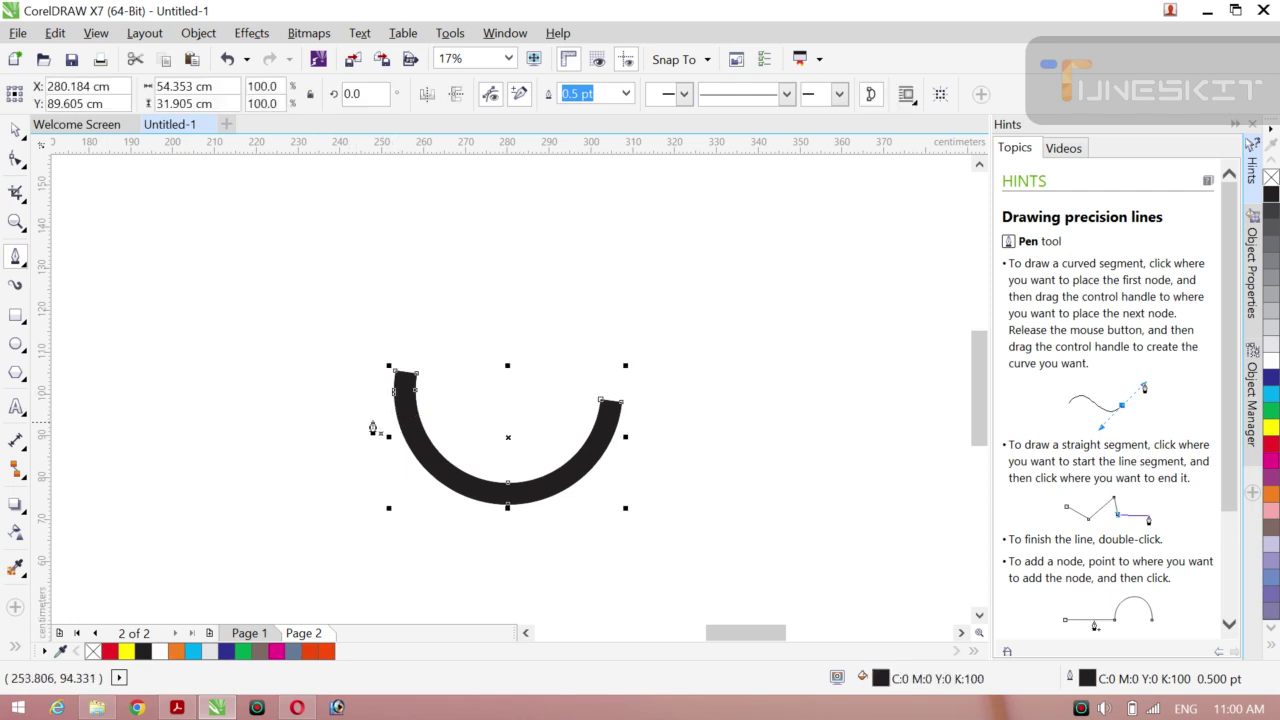
click(323, 382)
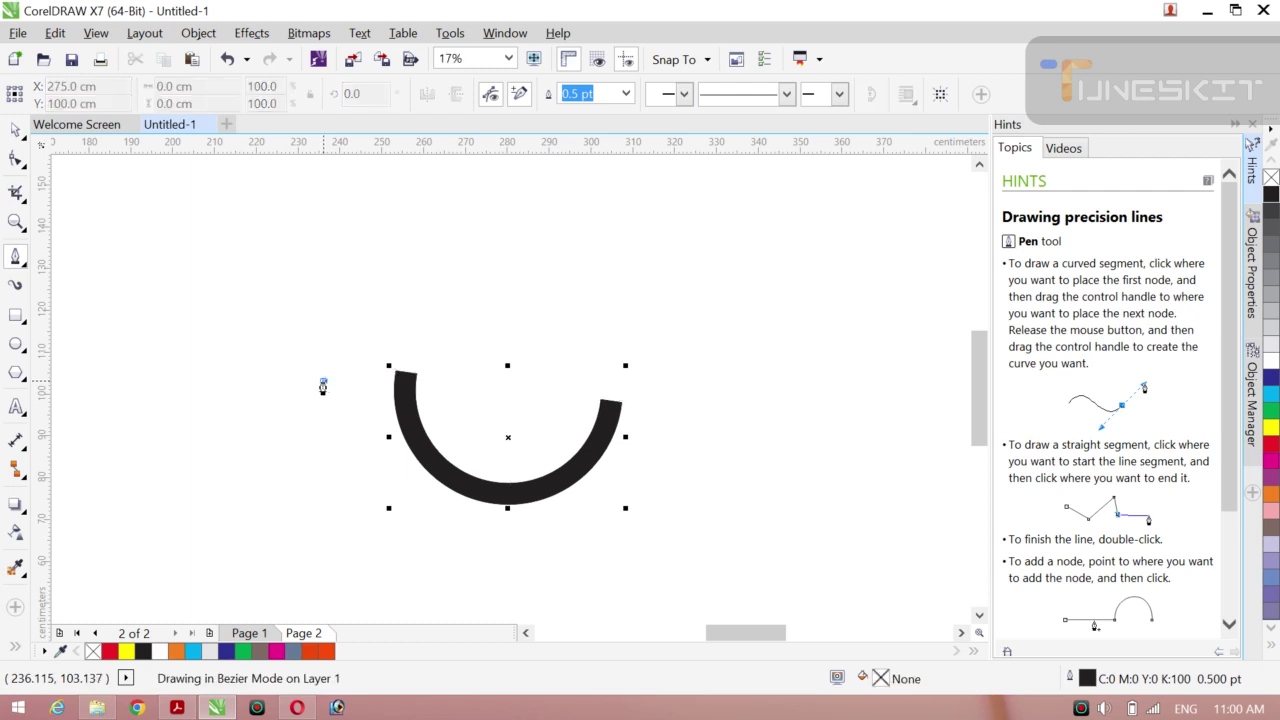
double_click(392, 393)
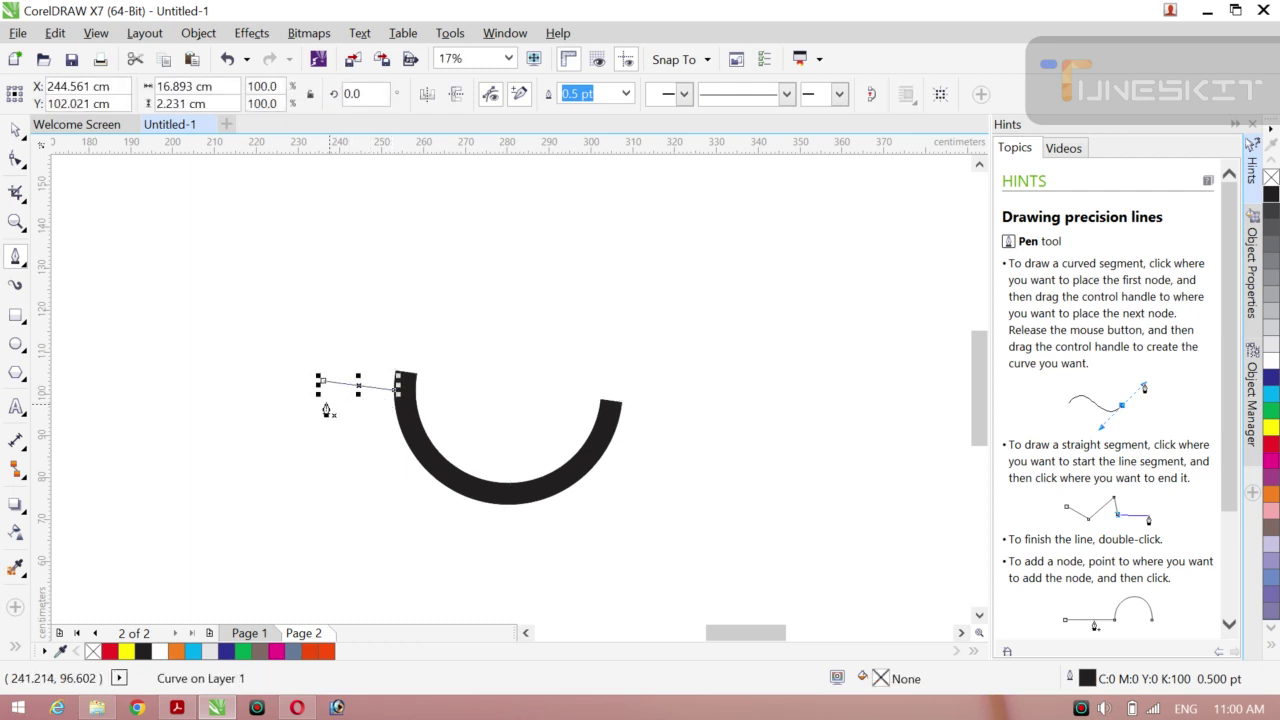
click(320, 382)
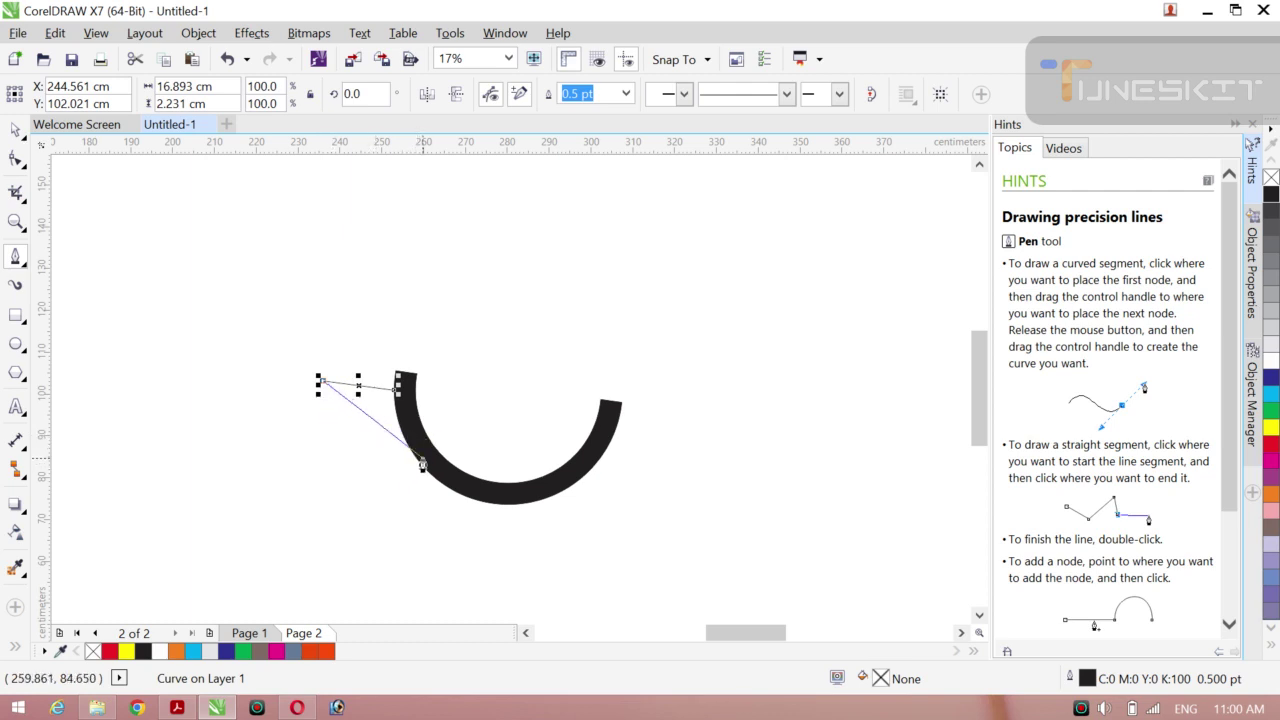
double_click(422, 462)
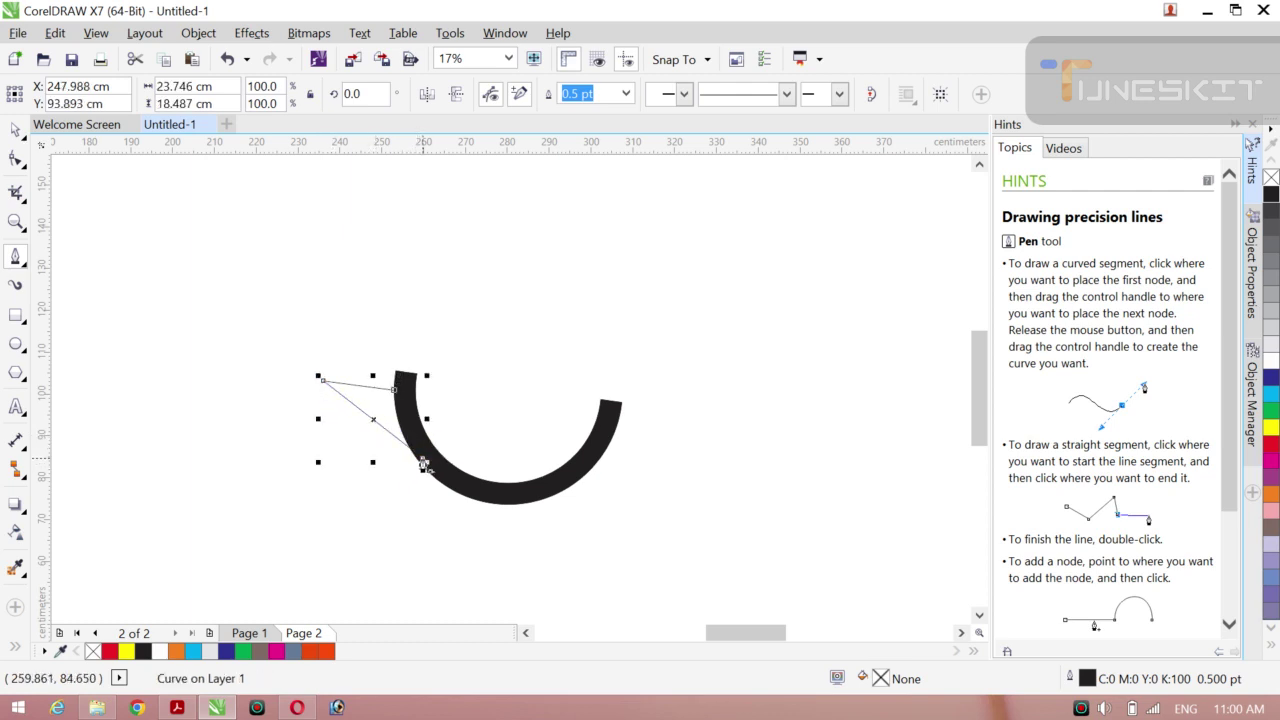
Convert the handle's lower segment to a curve and bend it outward, away from the ring.
click(16, 160)
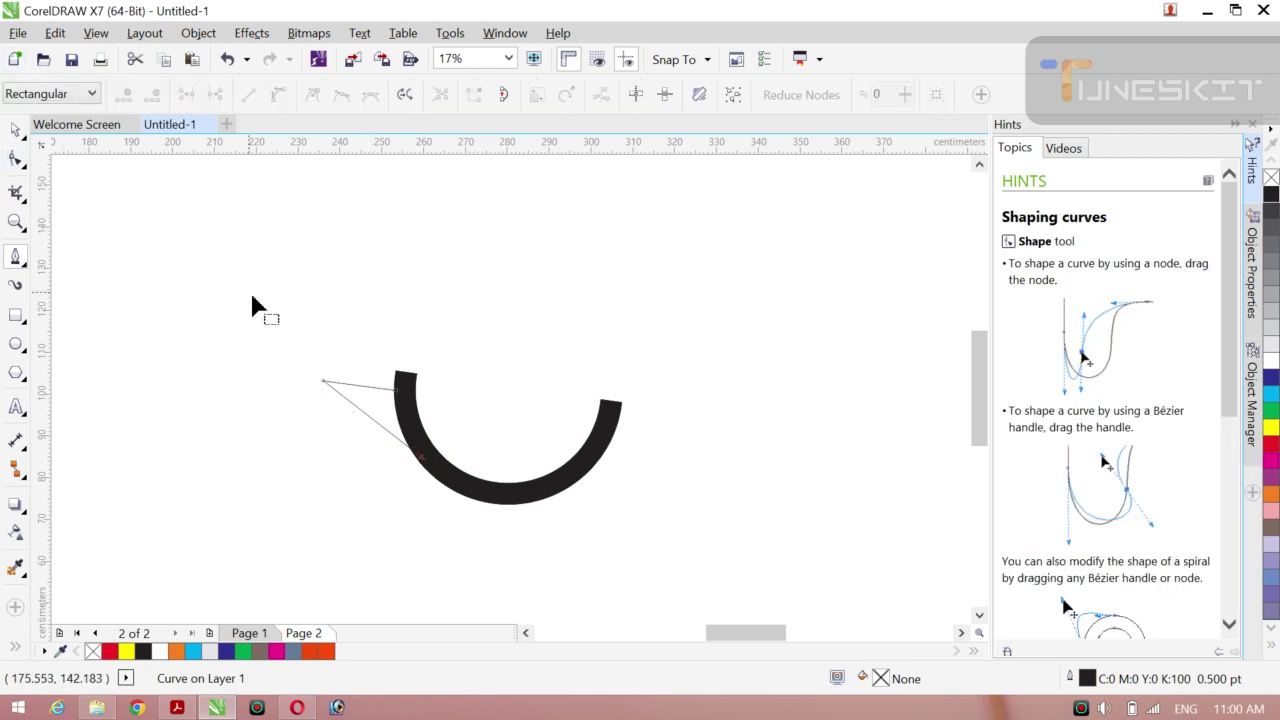
click(369, 421)
right_click(368, 418)
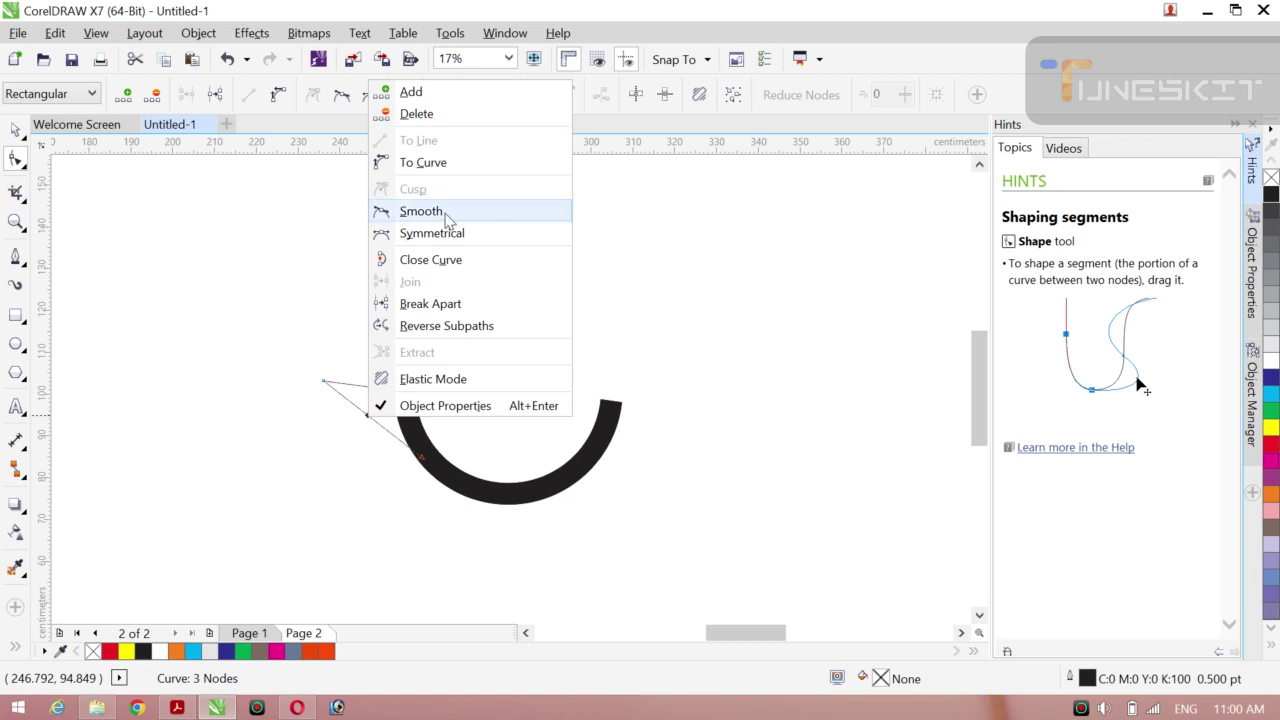
click(427, 168)
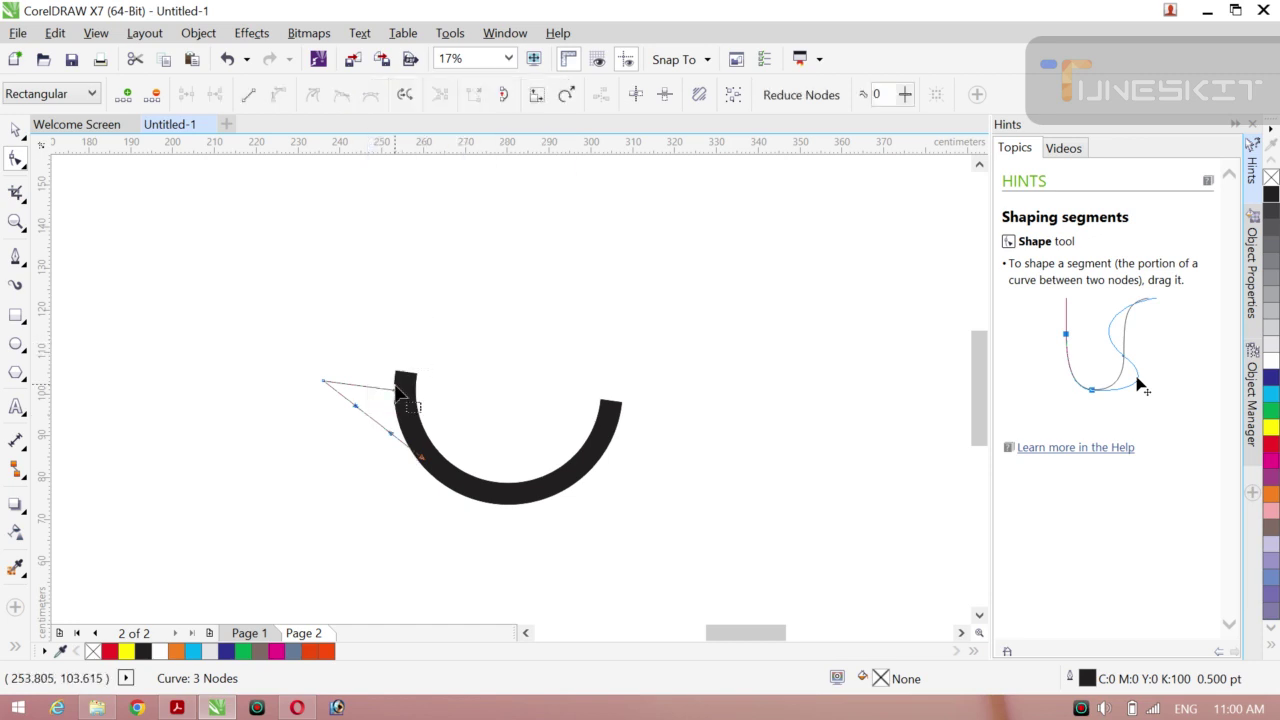
drag(354, 406, 389, 461)
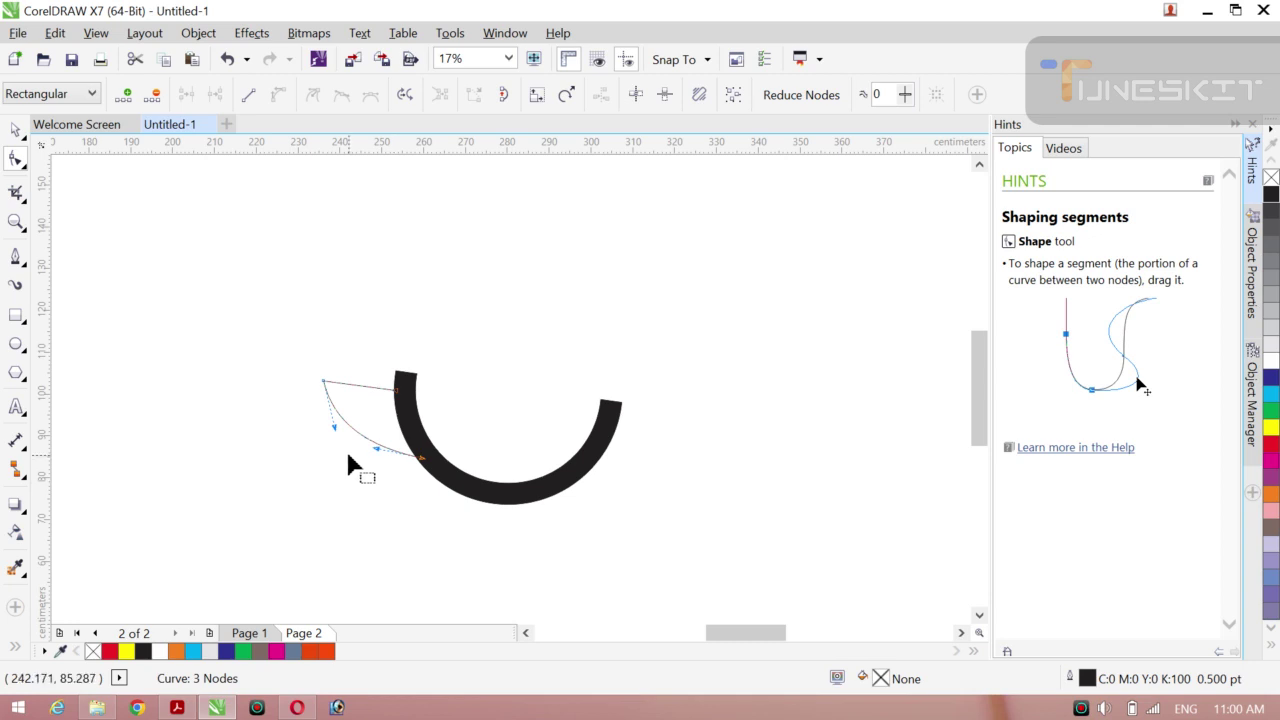
Refine the handle outline by moving its corner slightly outward, setting its end nodes inside the ring and rounding the lower curve further.
click(323, 382)
drag(323, 384, 315, 383)
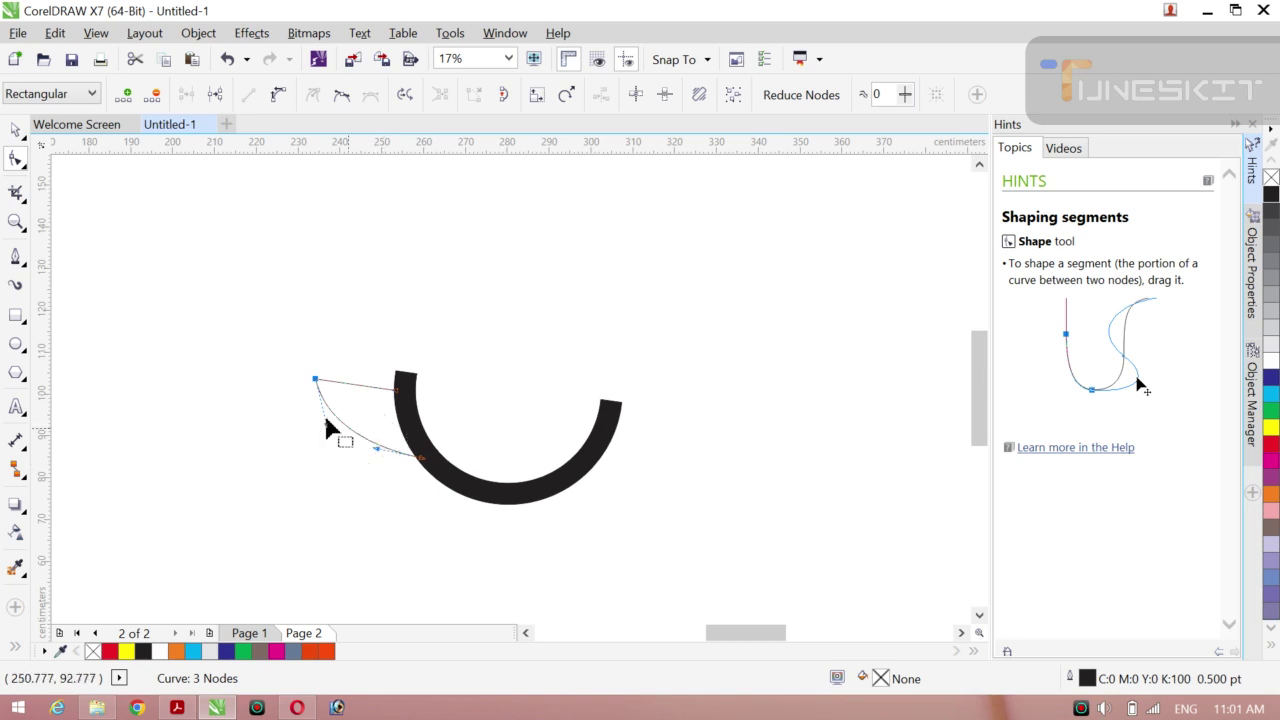
drag(397, 397, 399, 398)
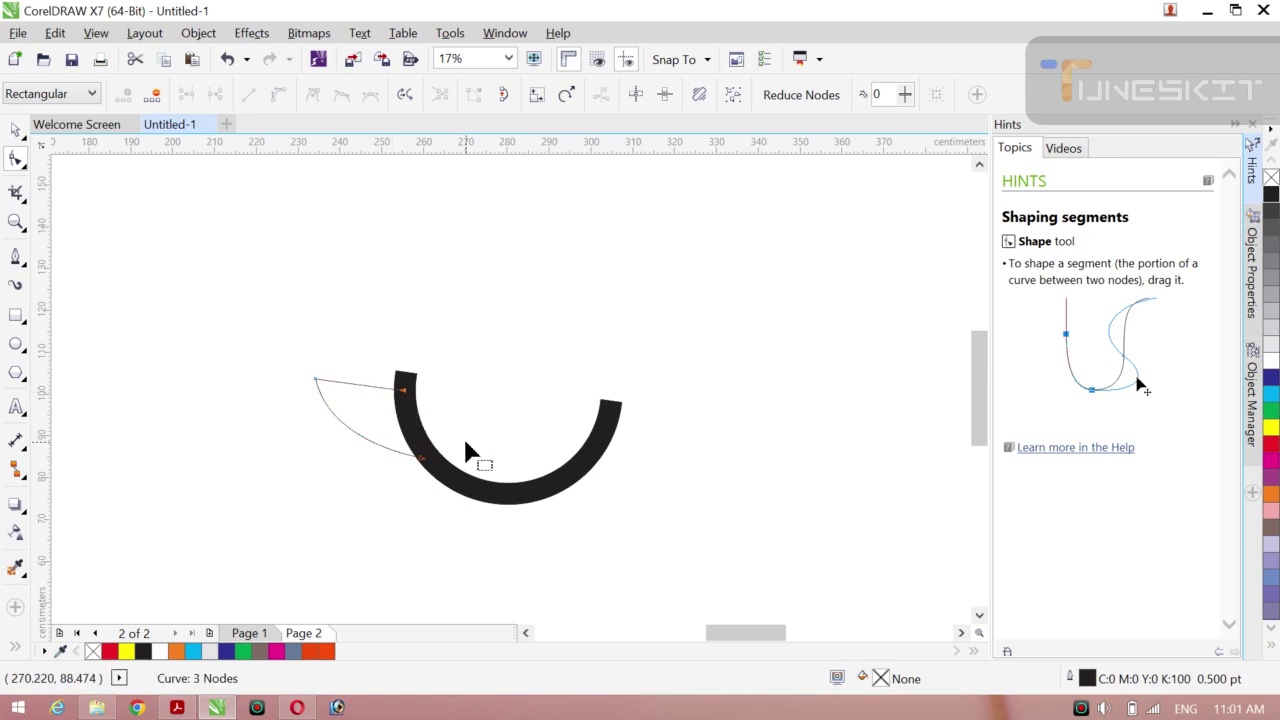
click(418, 468)
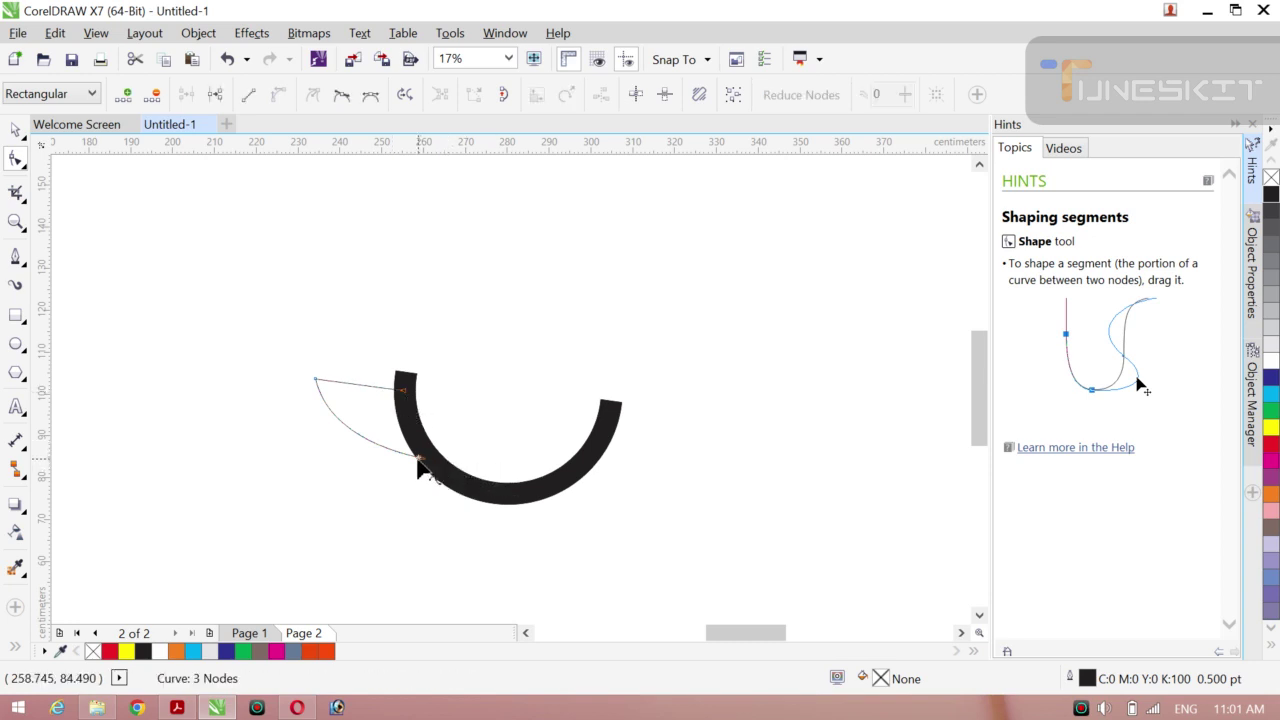
drag(418, 468, 420, 470)
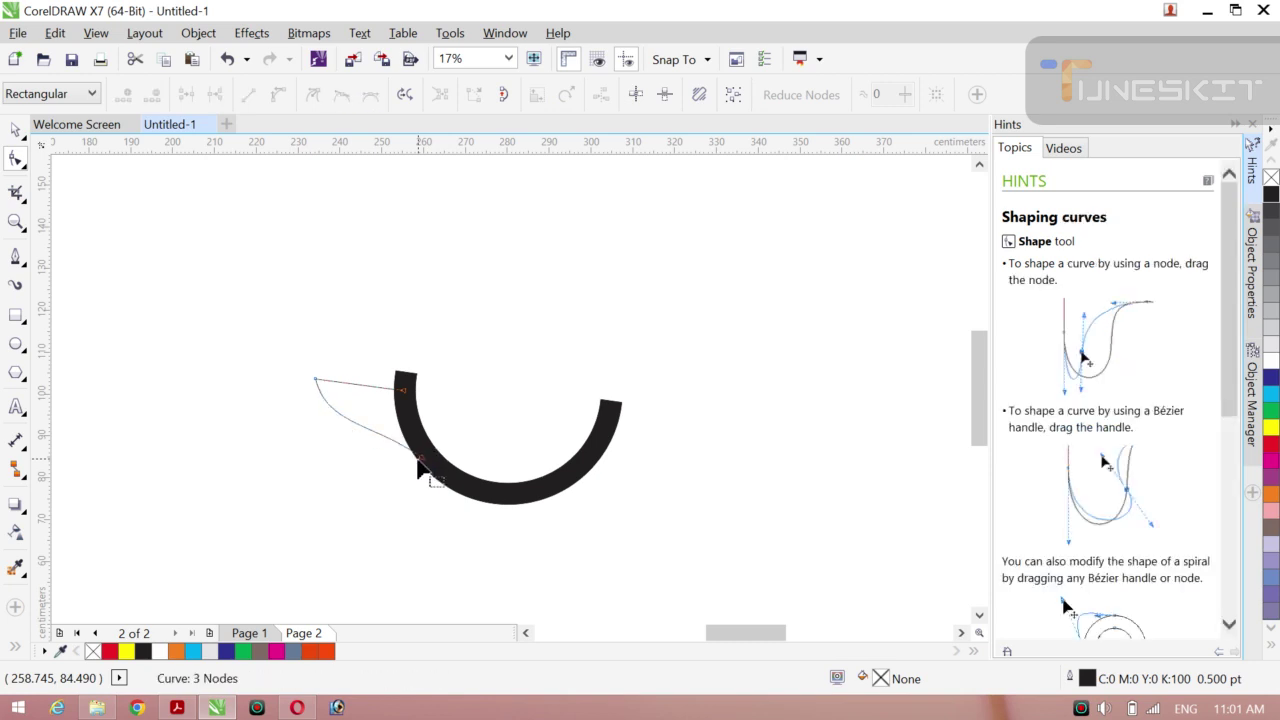
key(ctrl+z)
click(421, 463)
drag(421, 463, 421, 464)
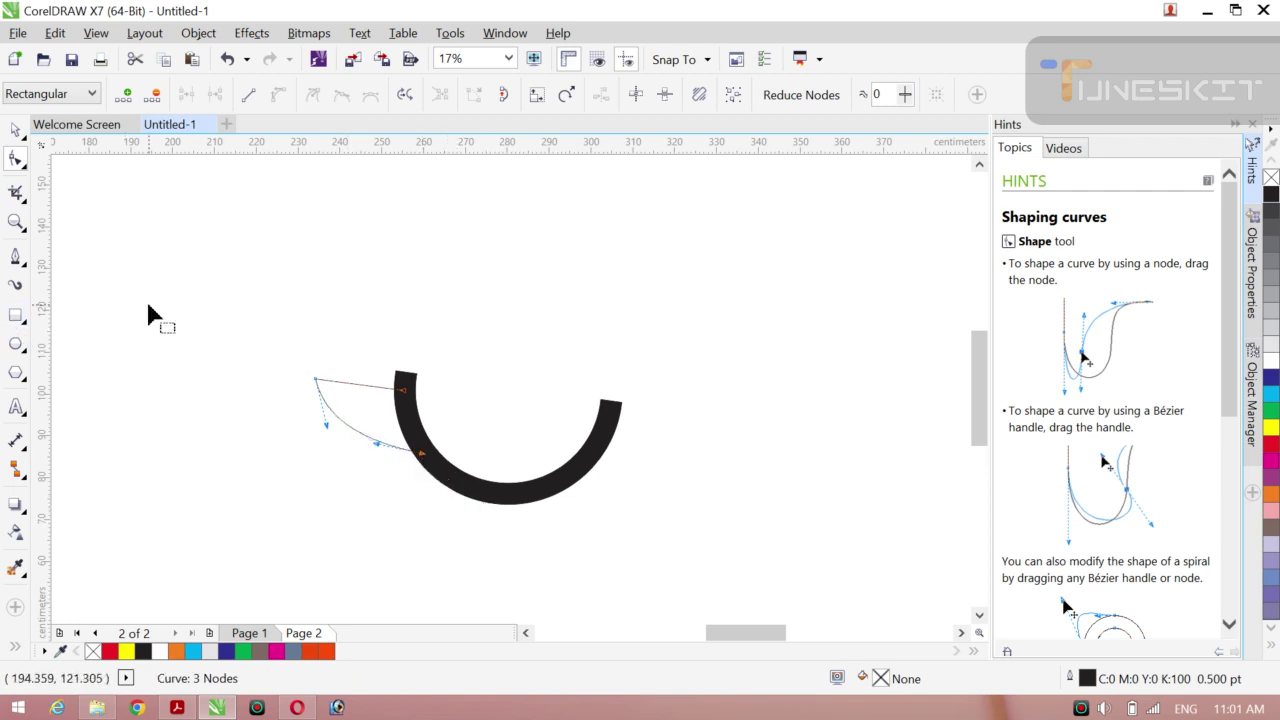
drag(377, 445, 361, 444)
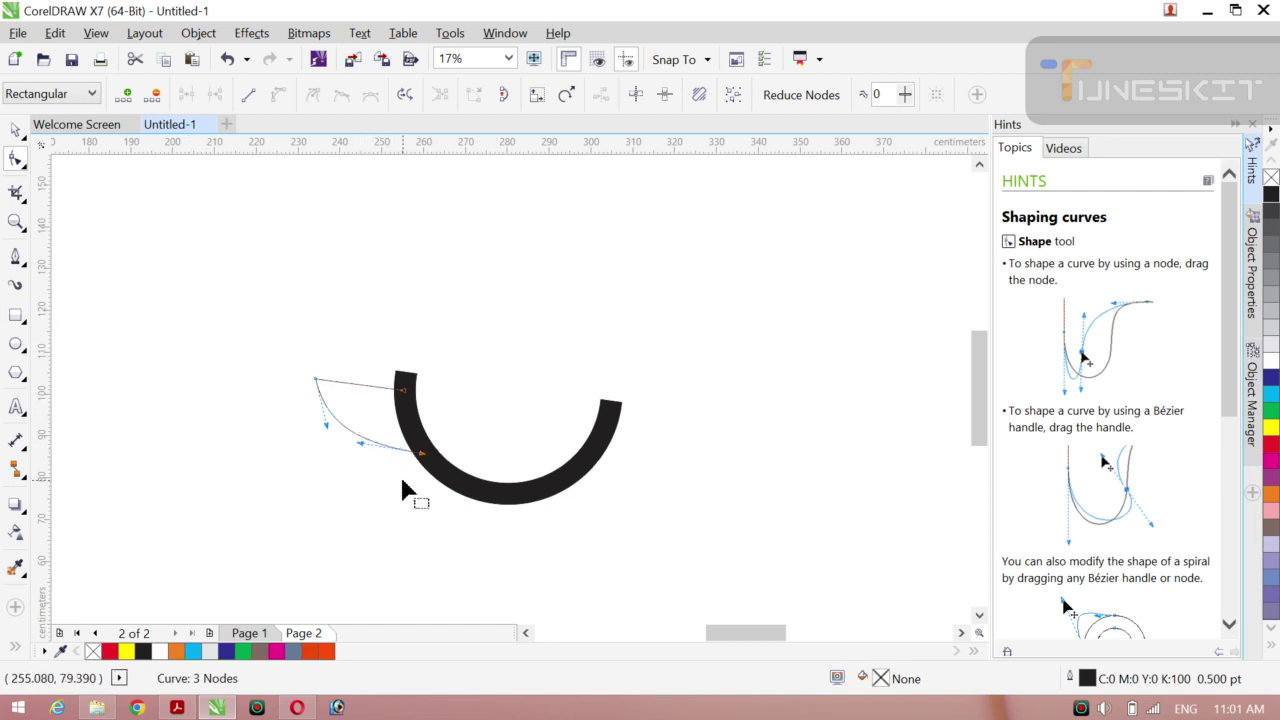
Create a centred copy of the handle outline inside the original, scaled to about 52%.
click(20, 135)
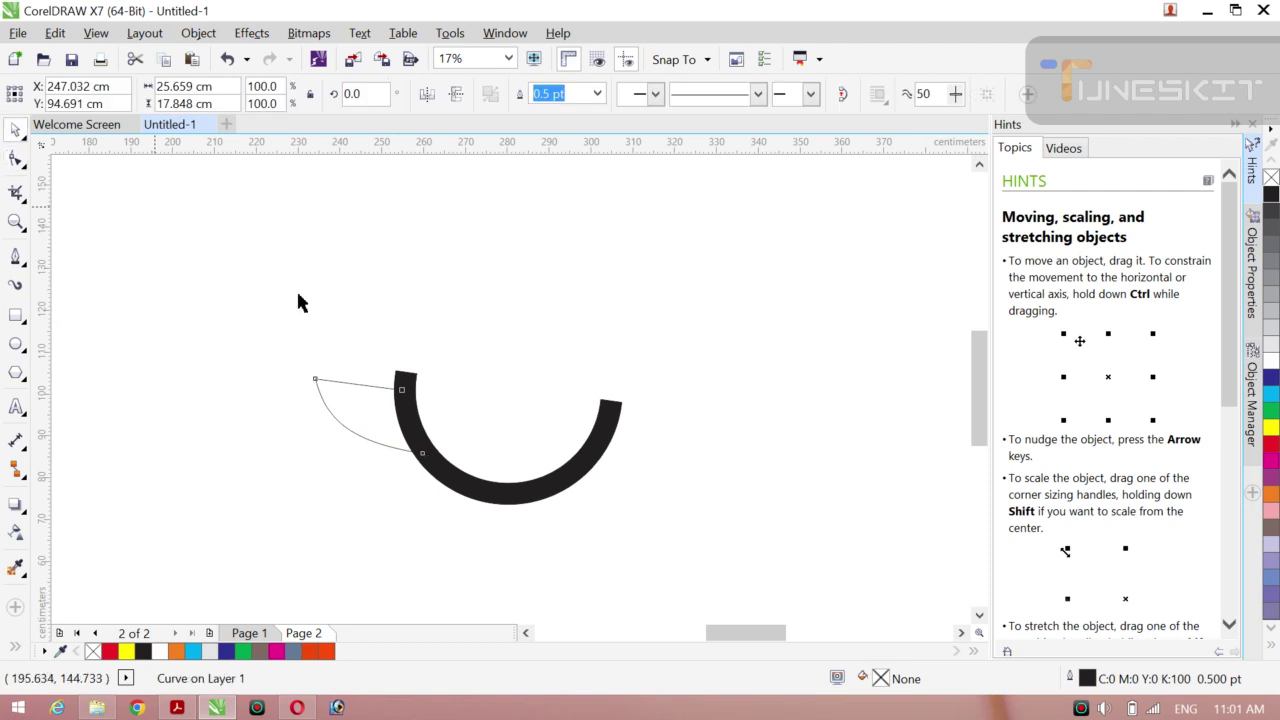
click(151, 201)
click(358, 438)
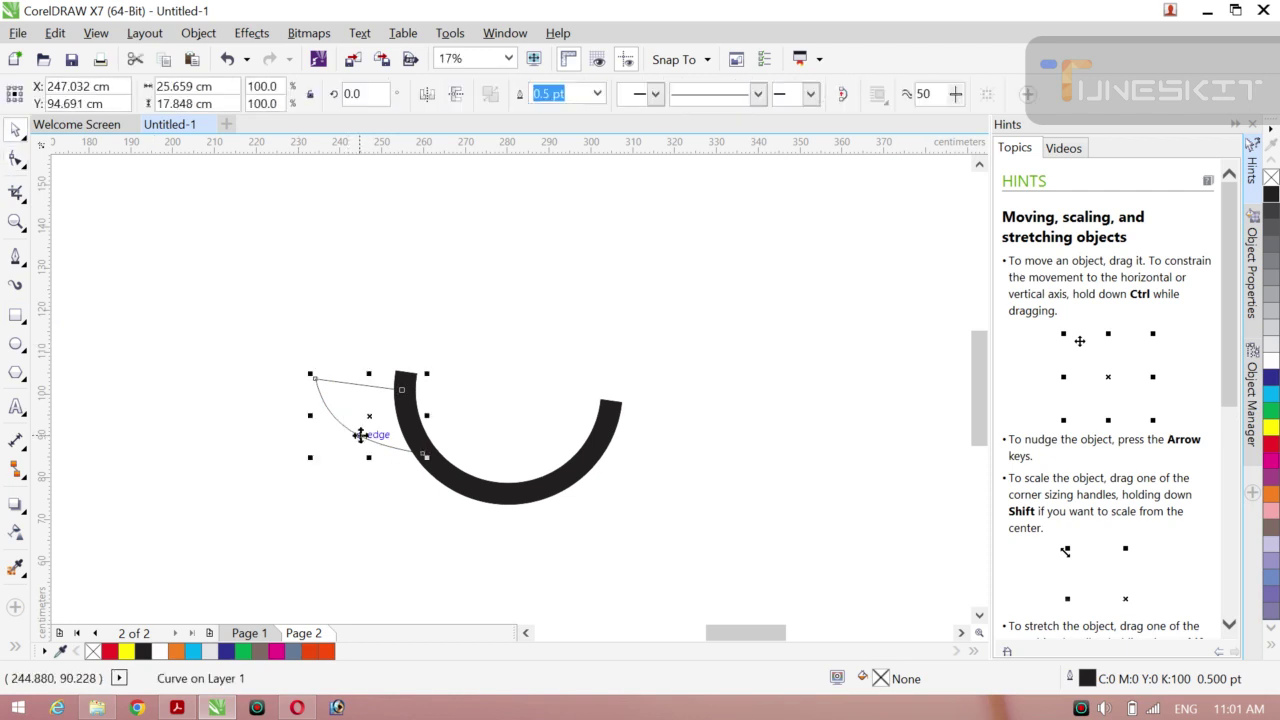
drag(426, 457, 410, 445)
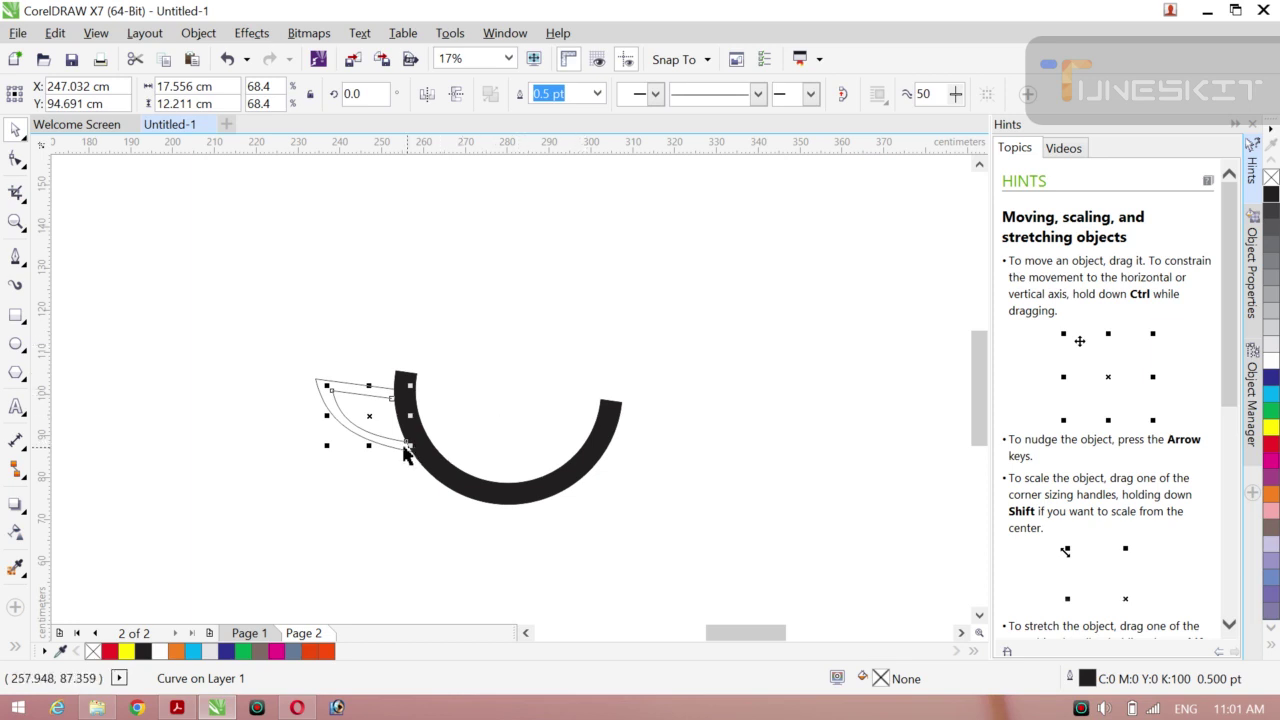
drag(410, 445, 400, 438)
click(503, 420)
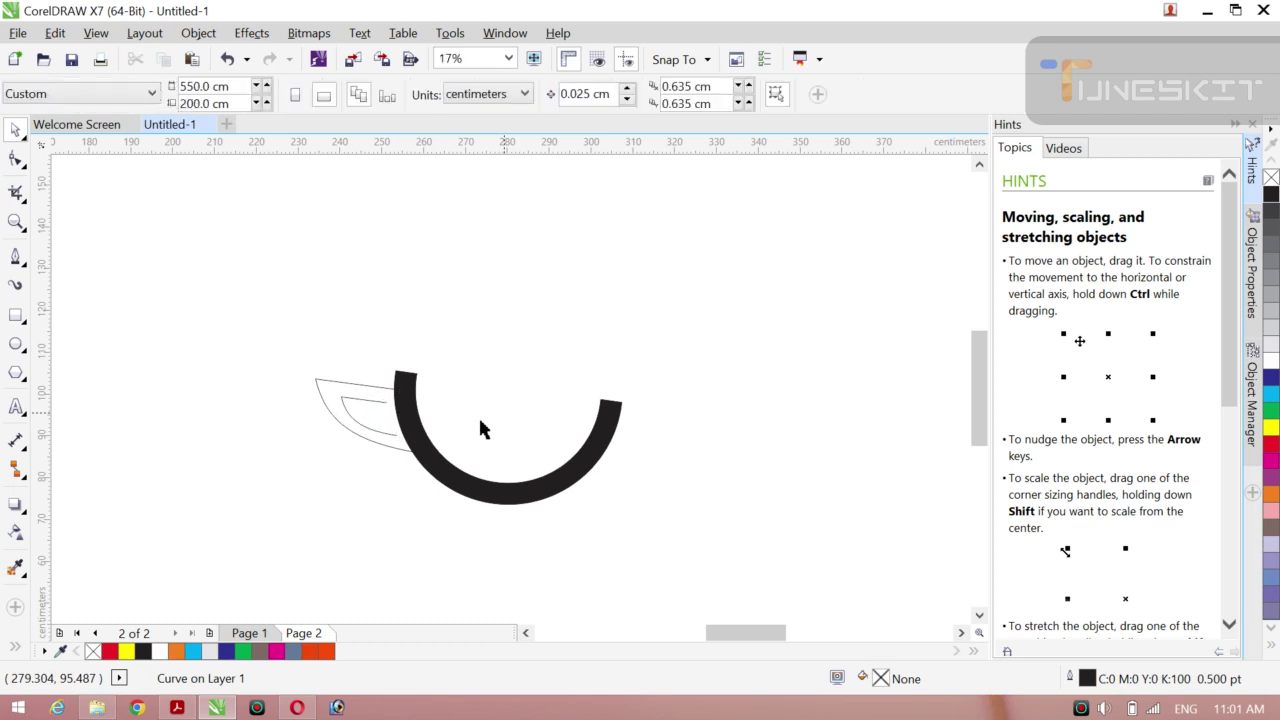
Extend both end nodes of the inner handle outline until they meet the black ring section.
click(366, 404)
click(16, 158)
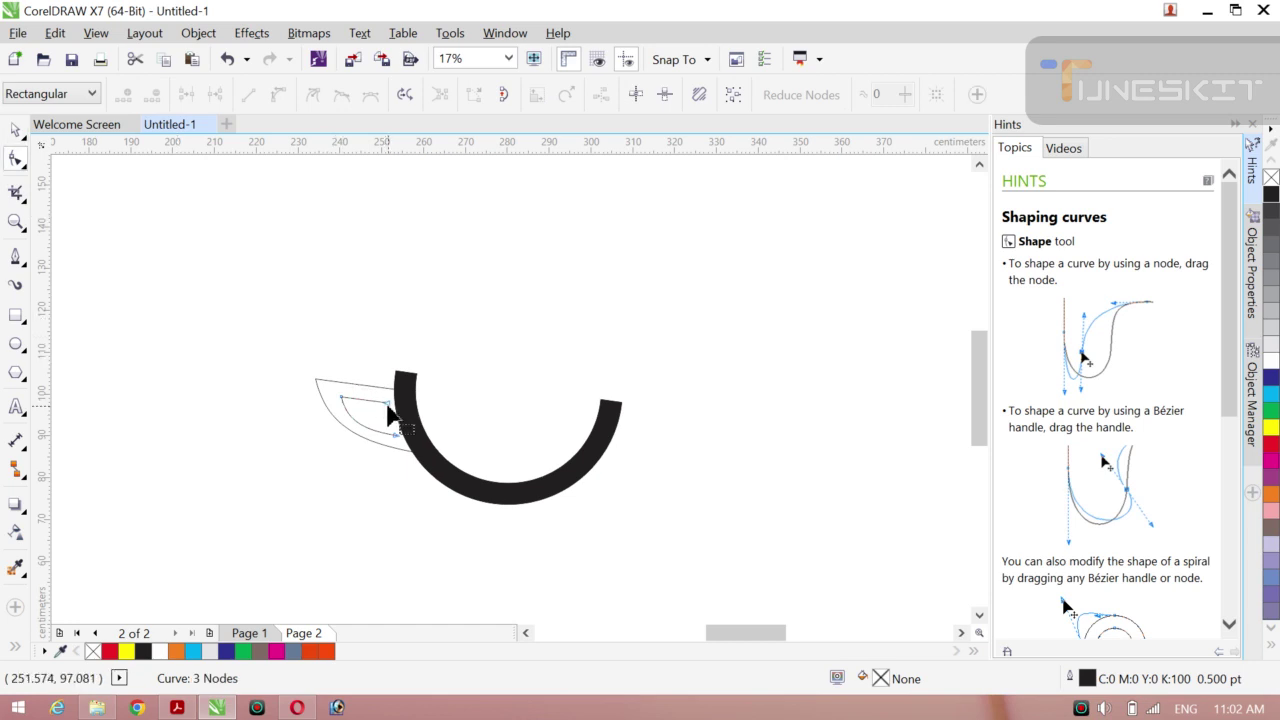
drag(388, 405, 396, 440)
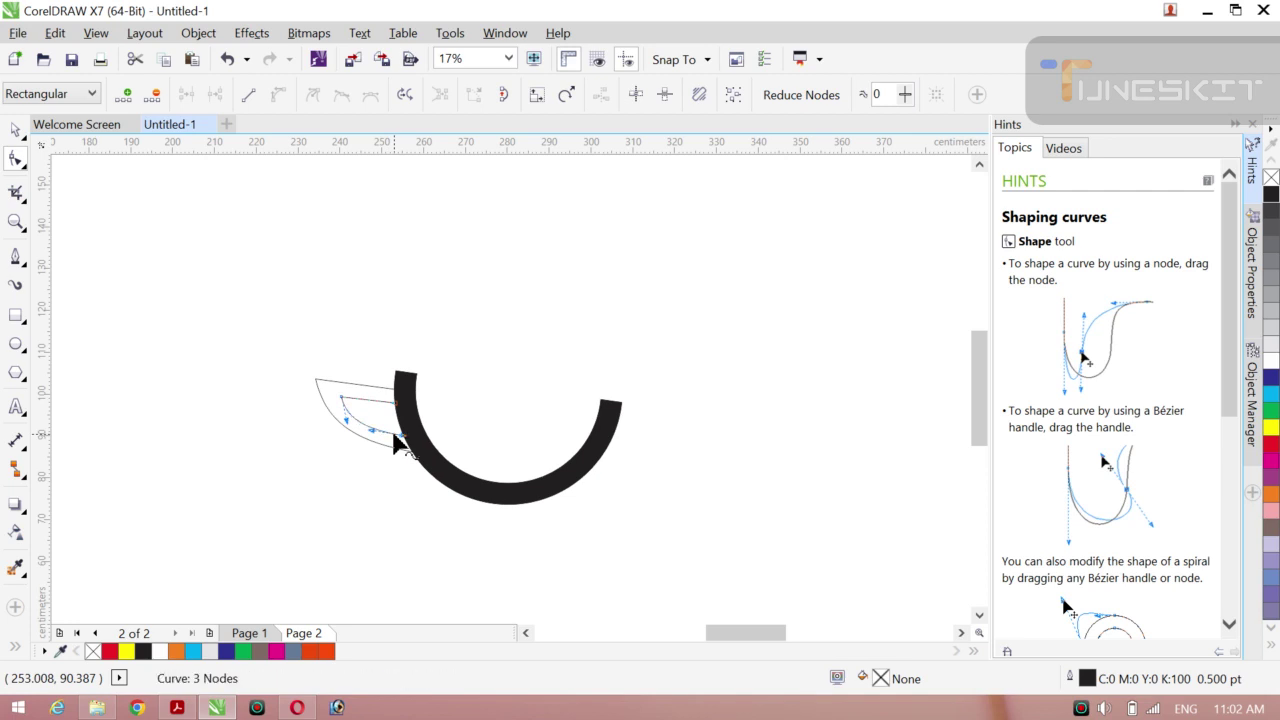
click(28, 145)
click(58, 127)
click(228, 221)
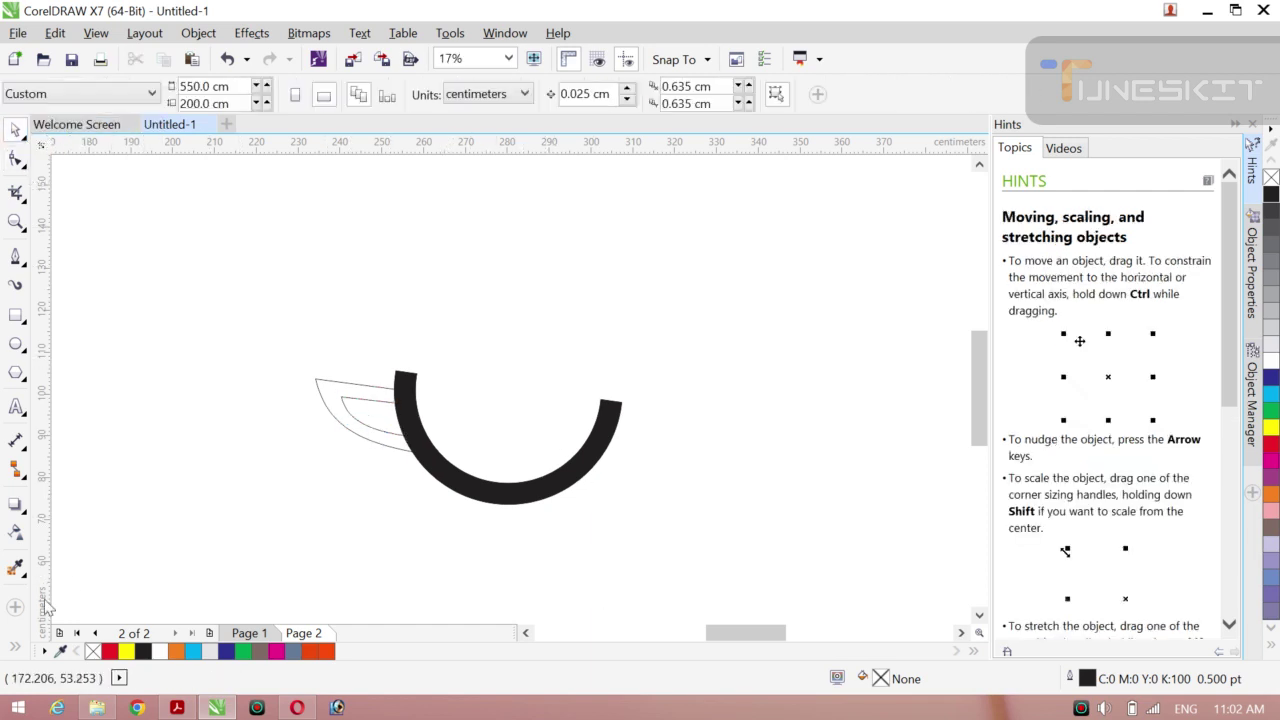
Try to smart-fill the band between the inner and outer handle outlines, and undo the fill.
click(15, 648)
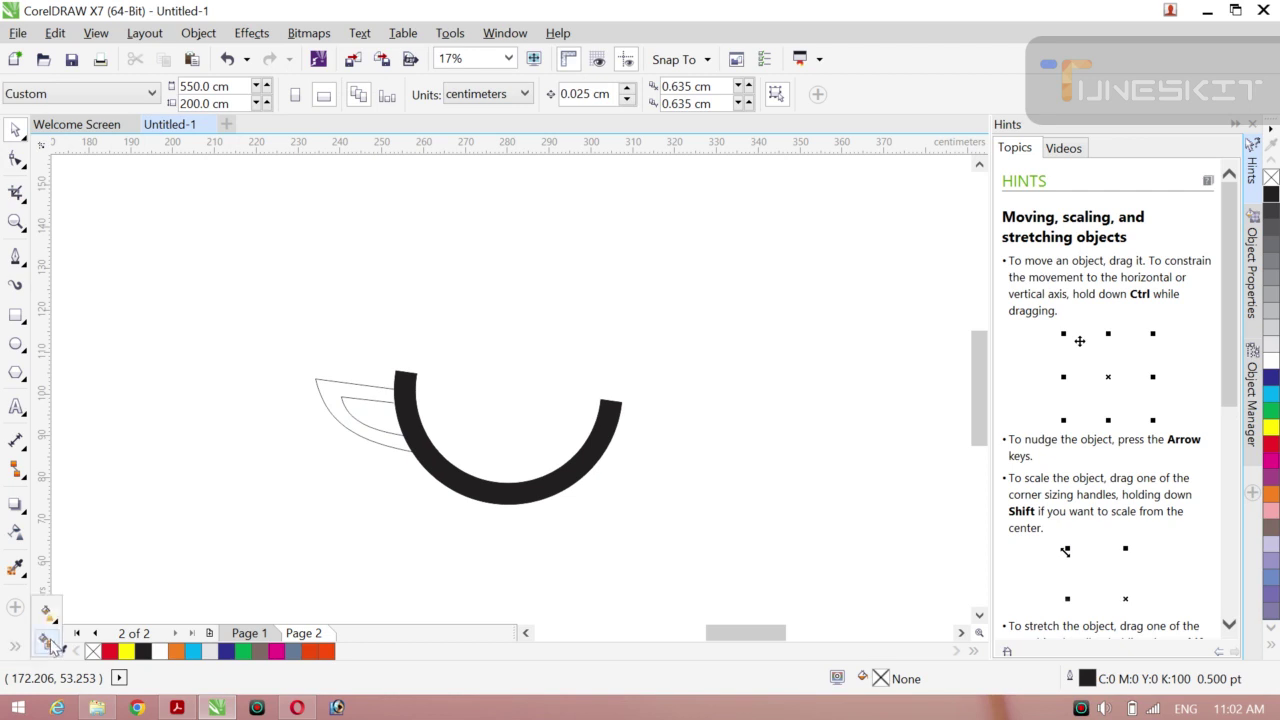
click(47, 640)
click(333, 395)
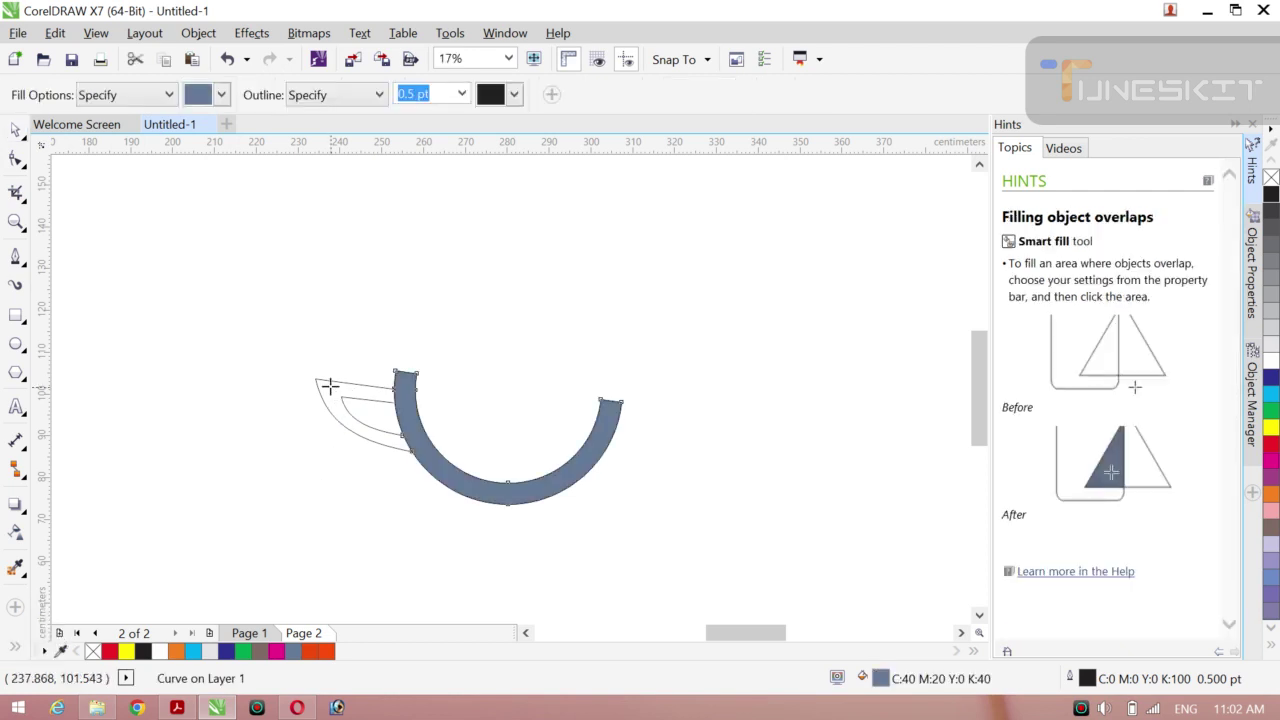
key(ctrl+z)
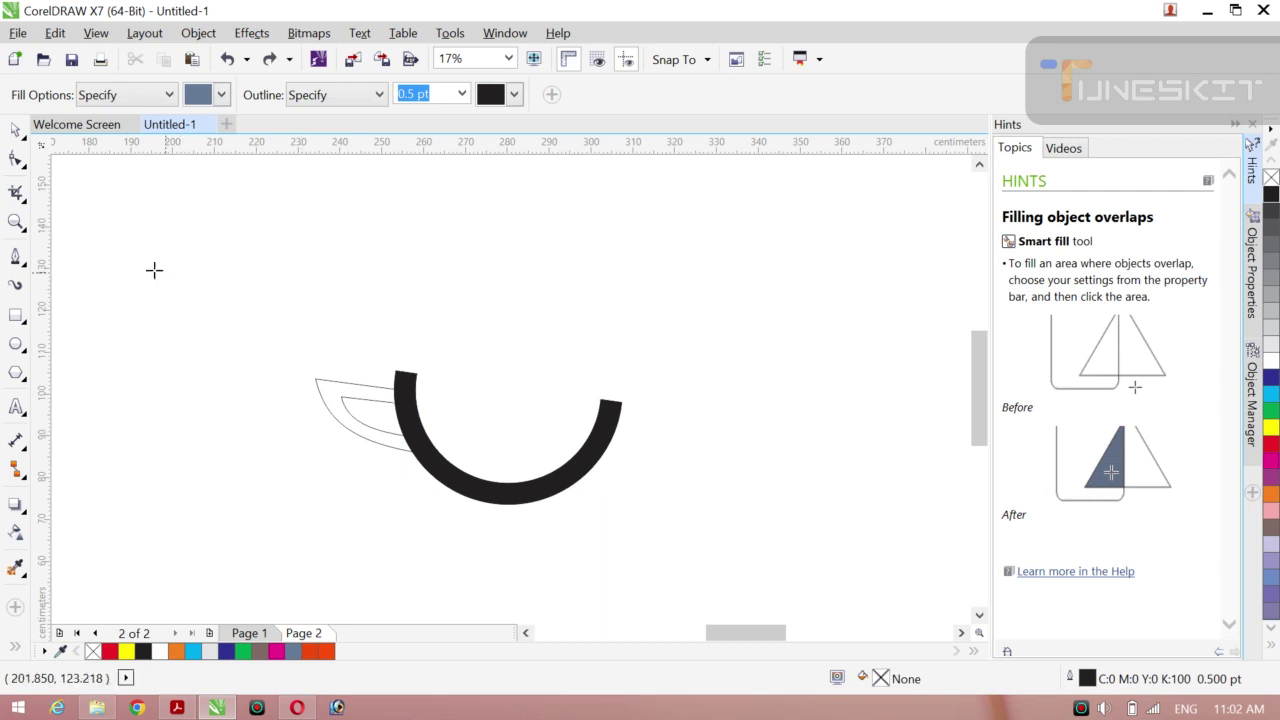
Group the inner and outer handle outlines.
click(23, 140)
click(50, 129)
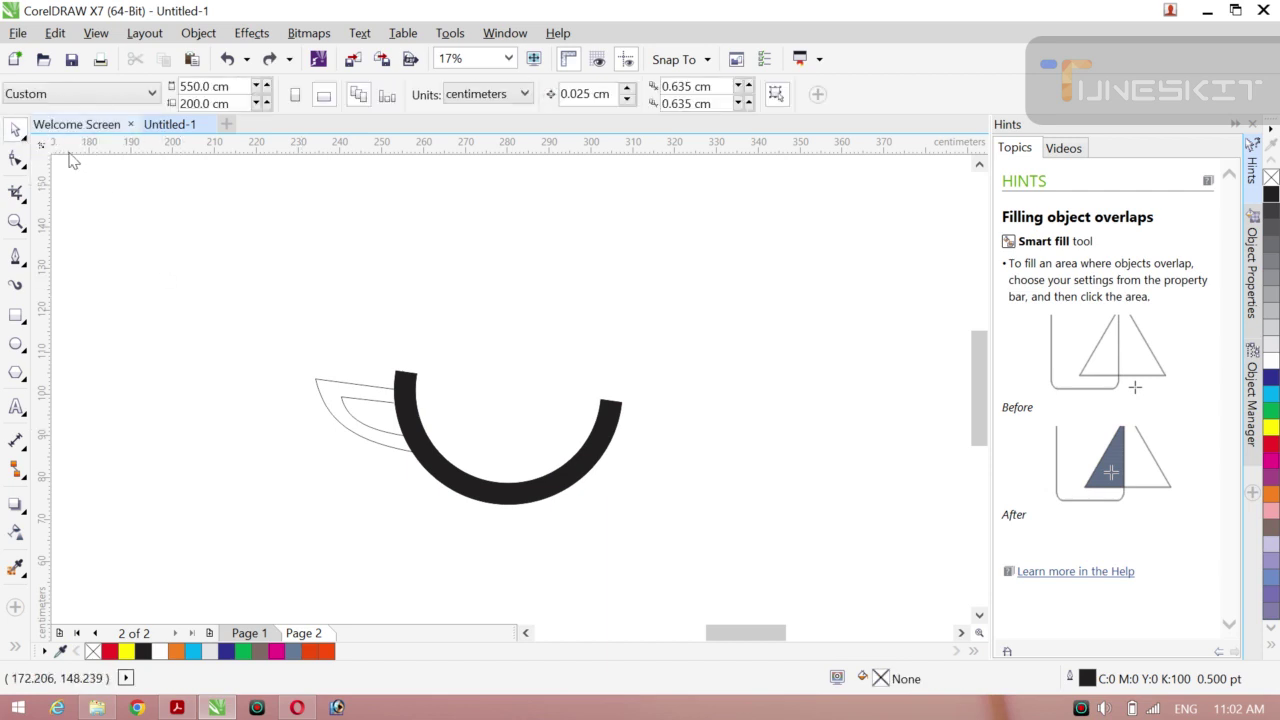
click(387, 404)
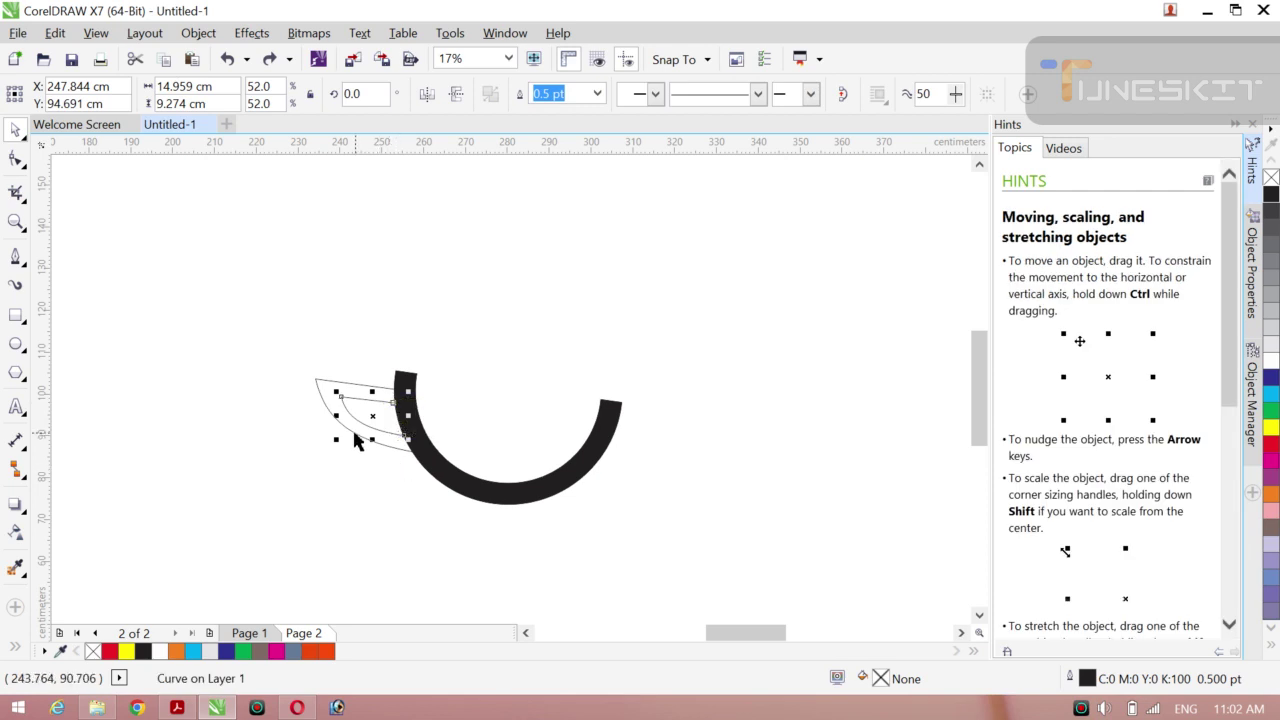
shift+click(355, 432)
key(ctrl+g)
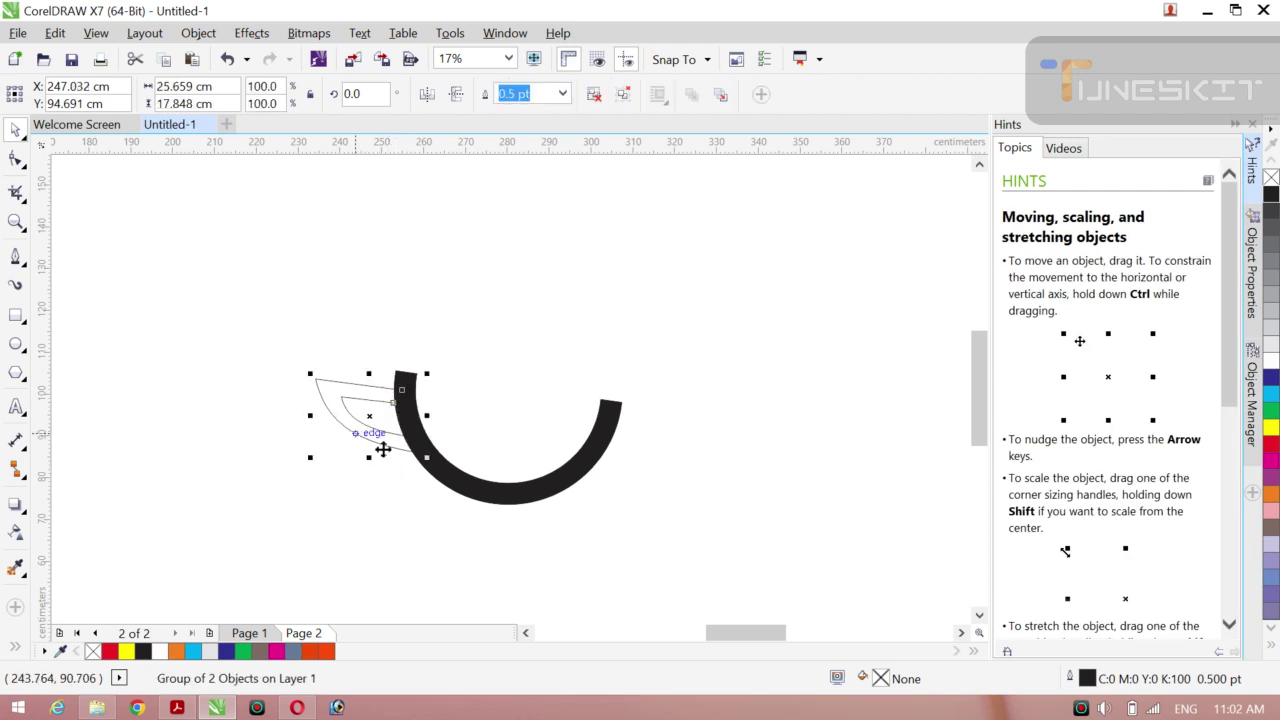
click(365, 501)
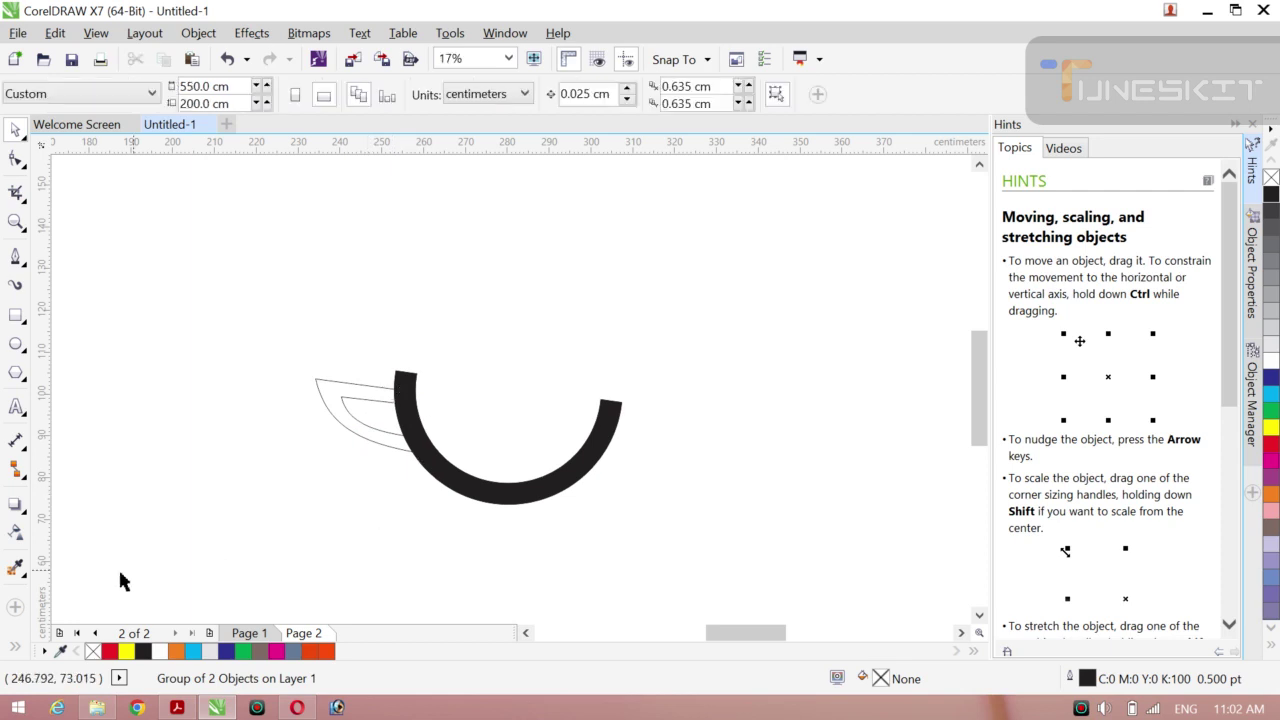
Try again to smart-fill the band between the grouped handle outlines.
click(18, 650)
click(46, 640)
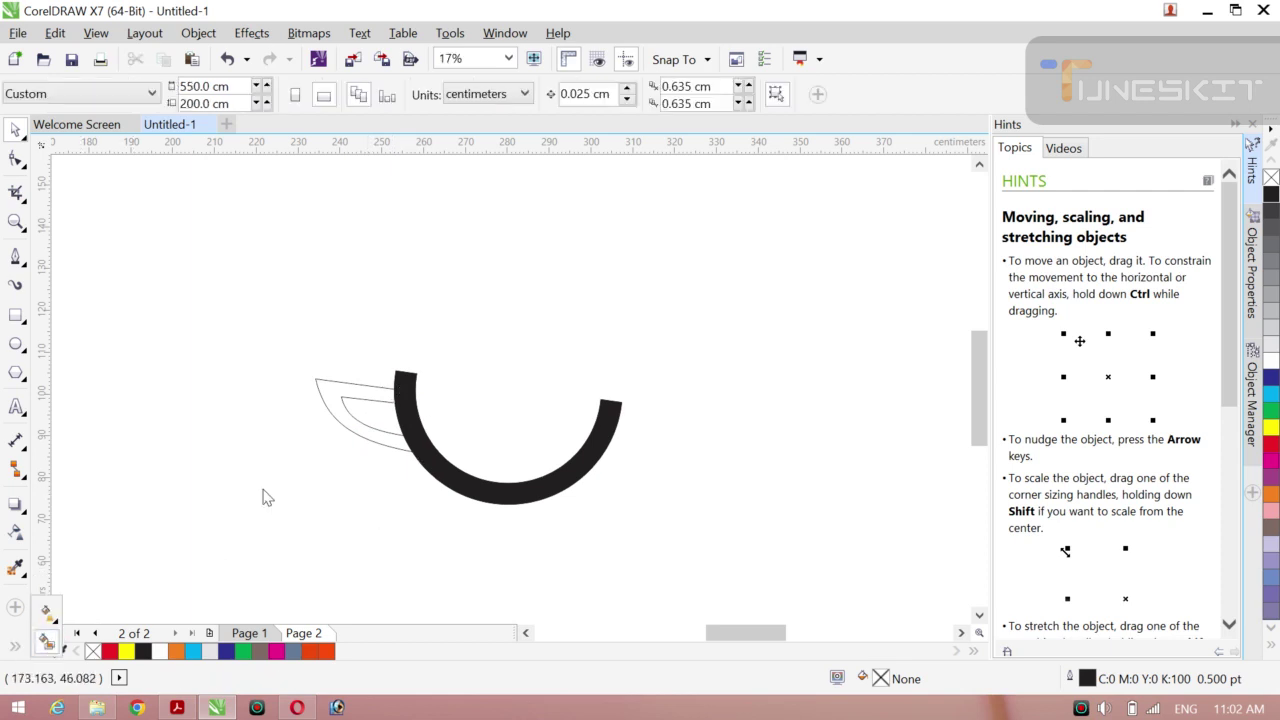
click(330, 390)
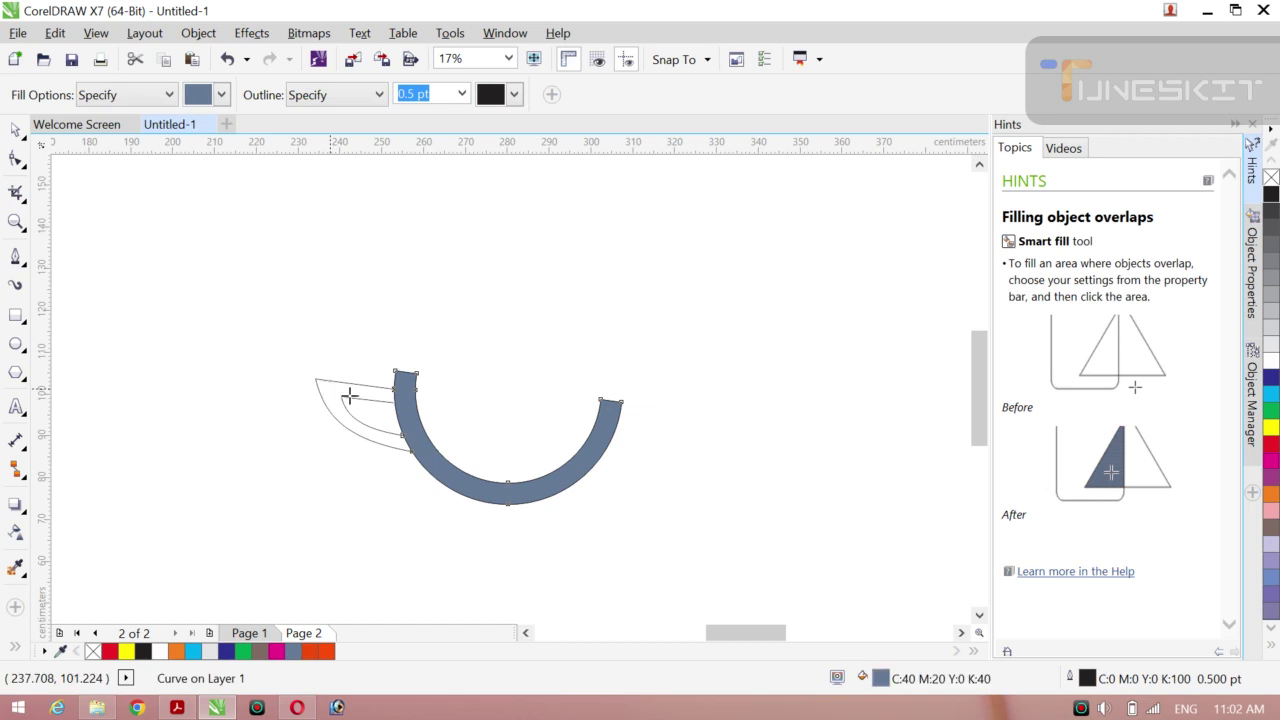
Undo the last smart fill and move the grouped handle outlines about 1.4 cm to the right, further into the ring section.
key(ctrl+z)
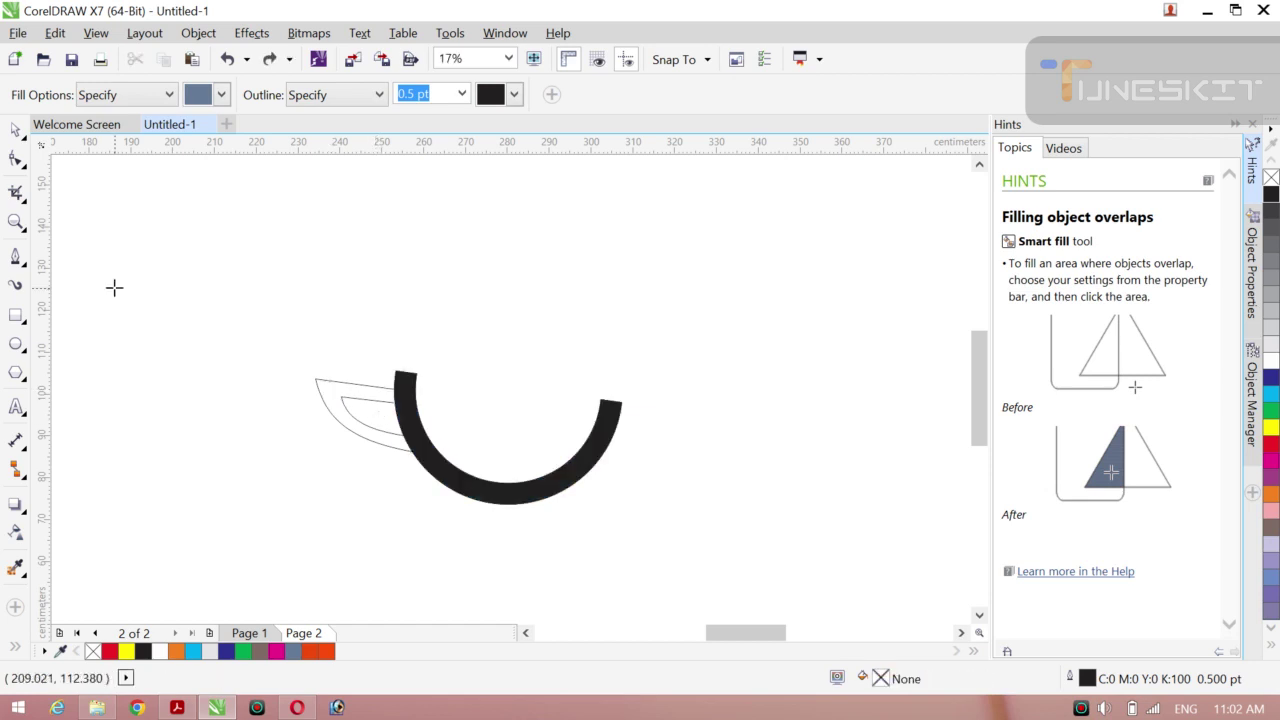
click(16, 131)
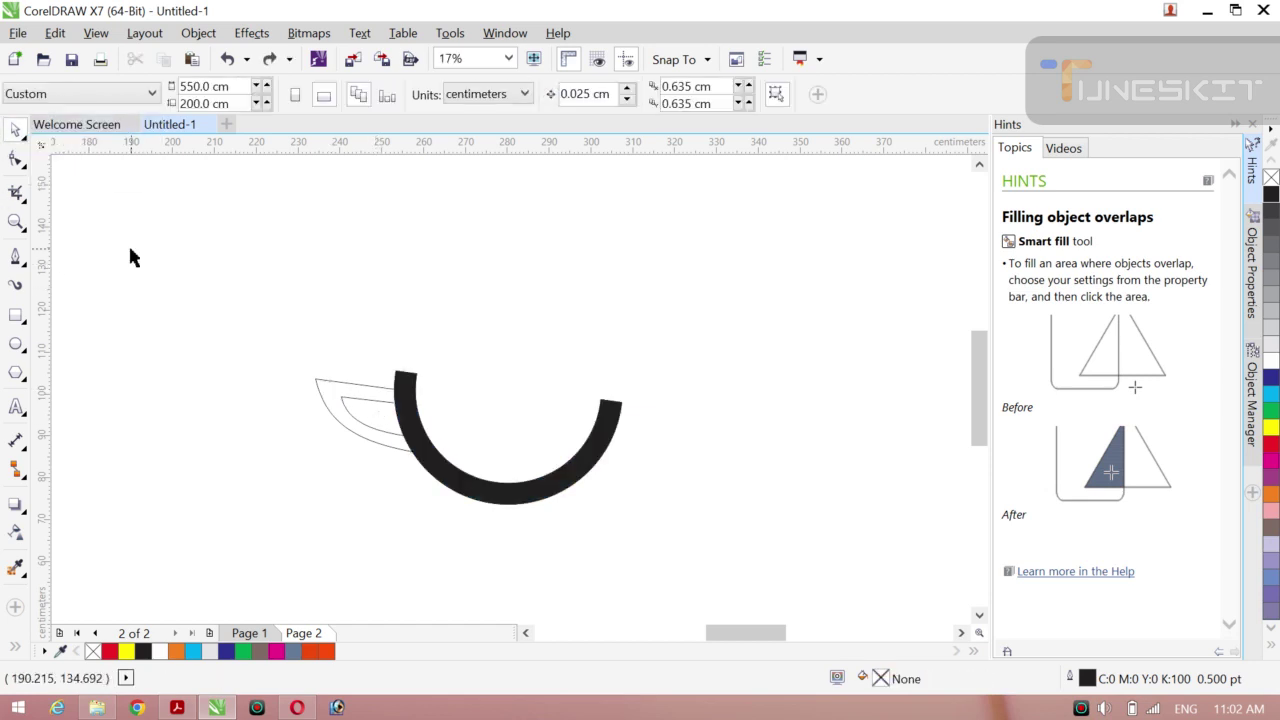
click(353, 424)
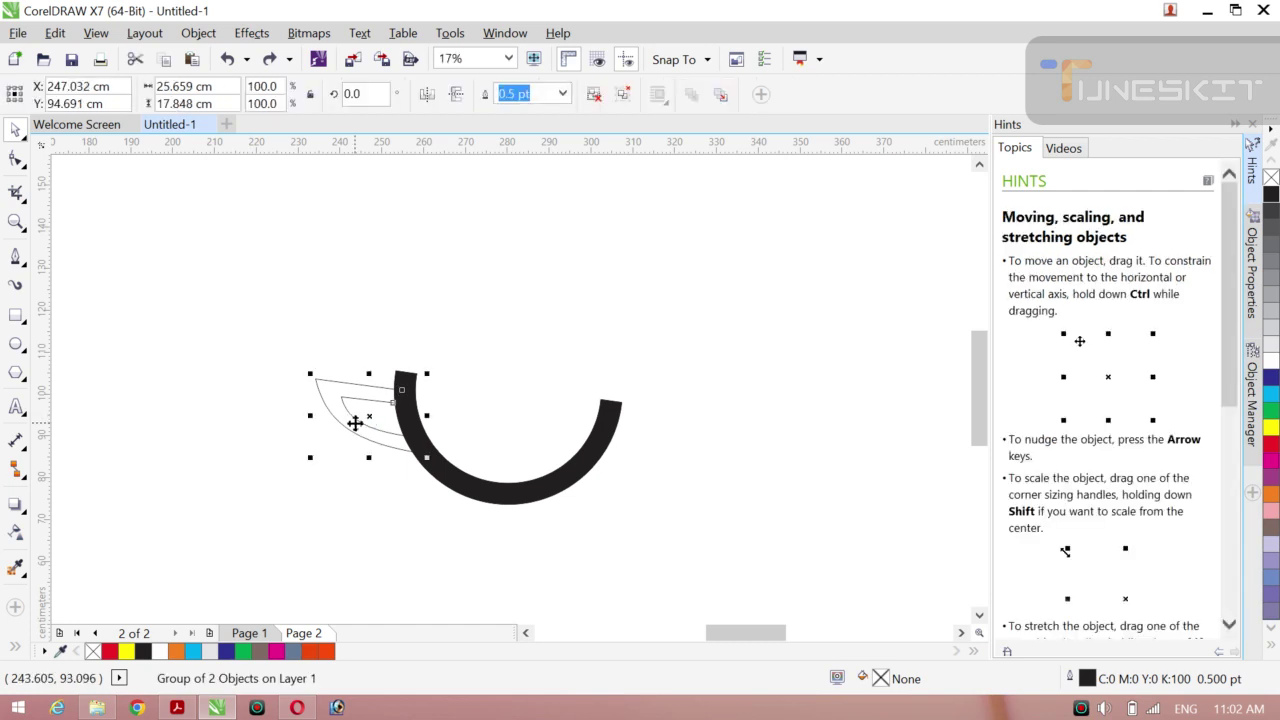
drag(363, 419, 351, 418)
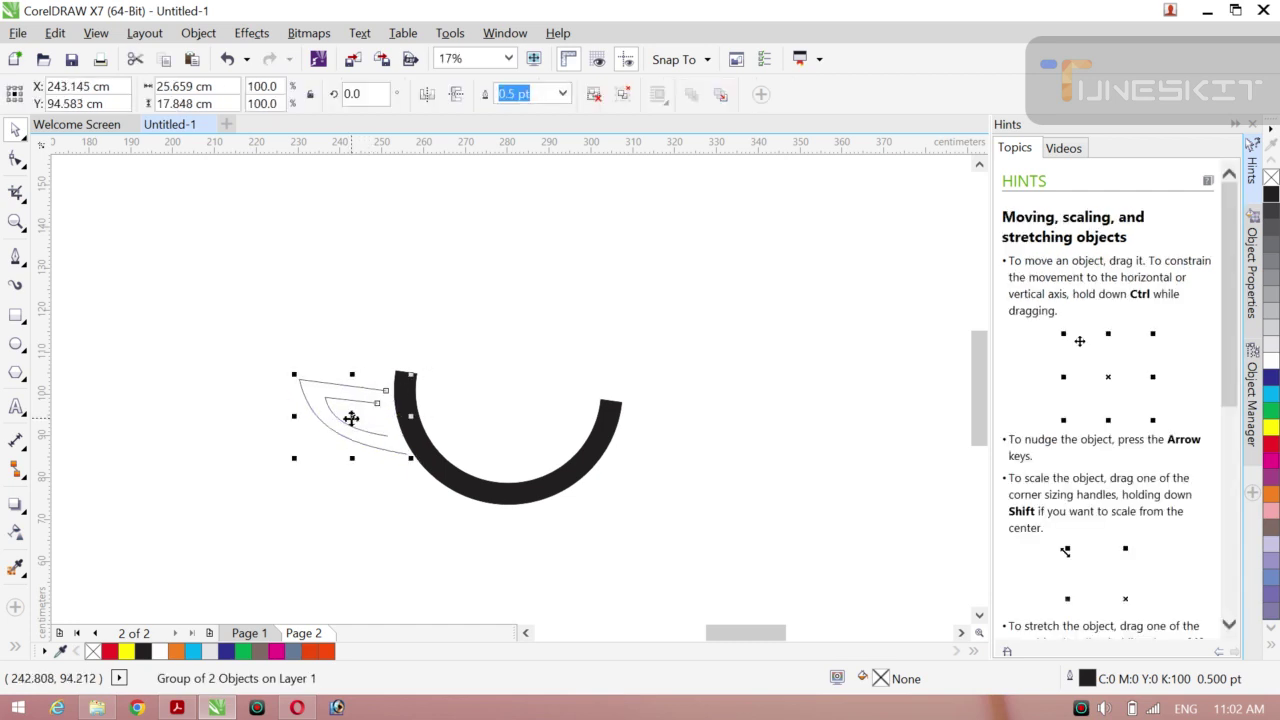
key(ctrl+z)
drag(351, 418, 351, 418)
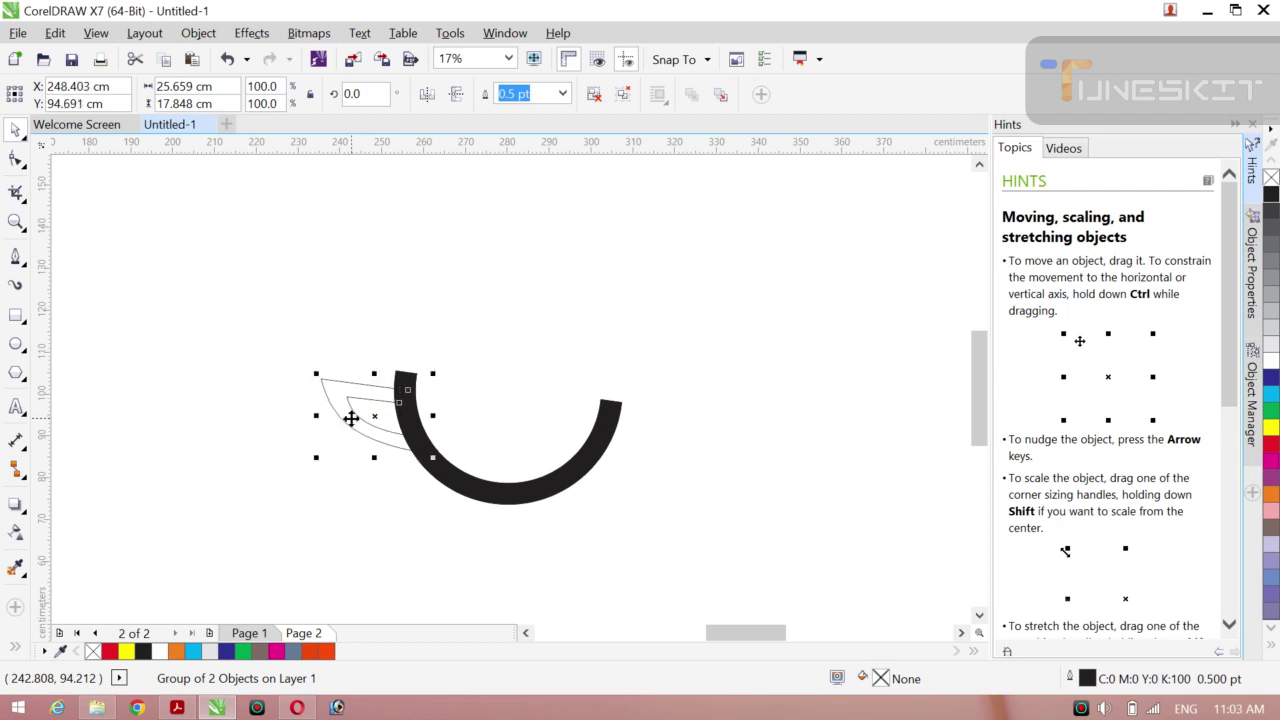
Try to smart-fill the band of the repositioned handle outlines, and undo the fill.
click(16, 648)
click(47, 642)
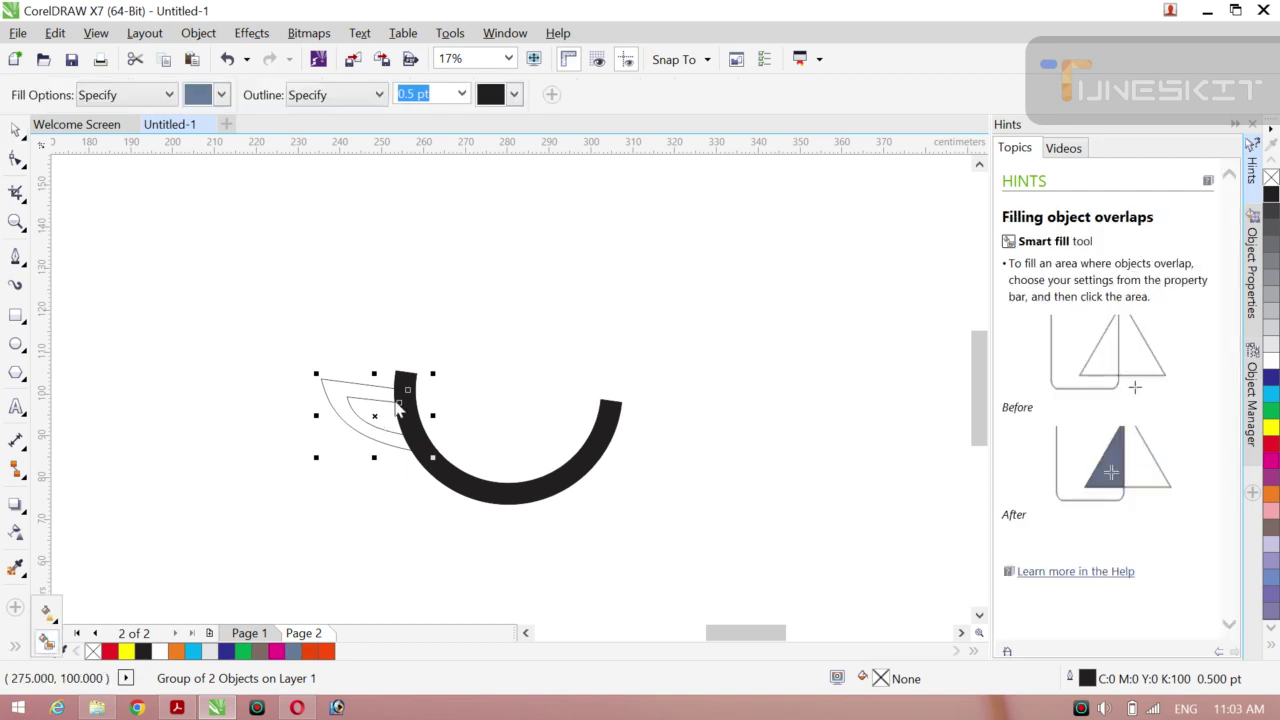
click(333, 393)
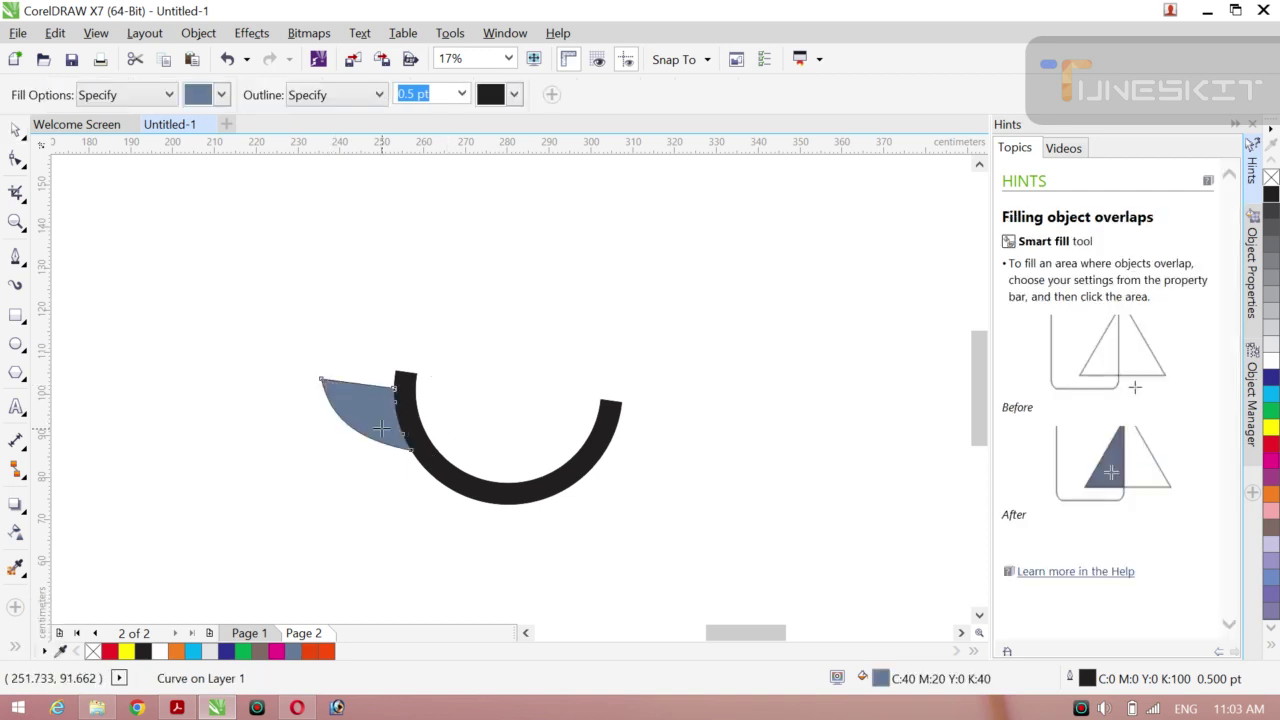
key(ctrl+z)
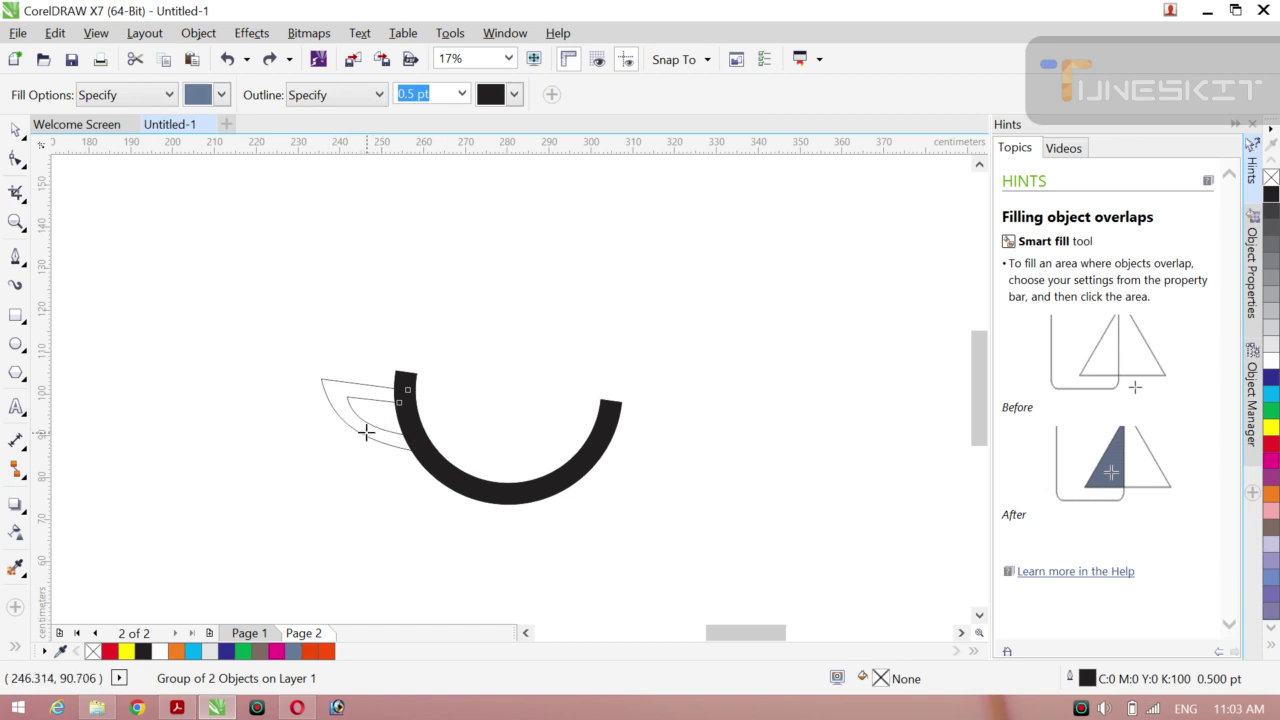
click(366, 432)
key(ctrl+z)
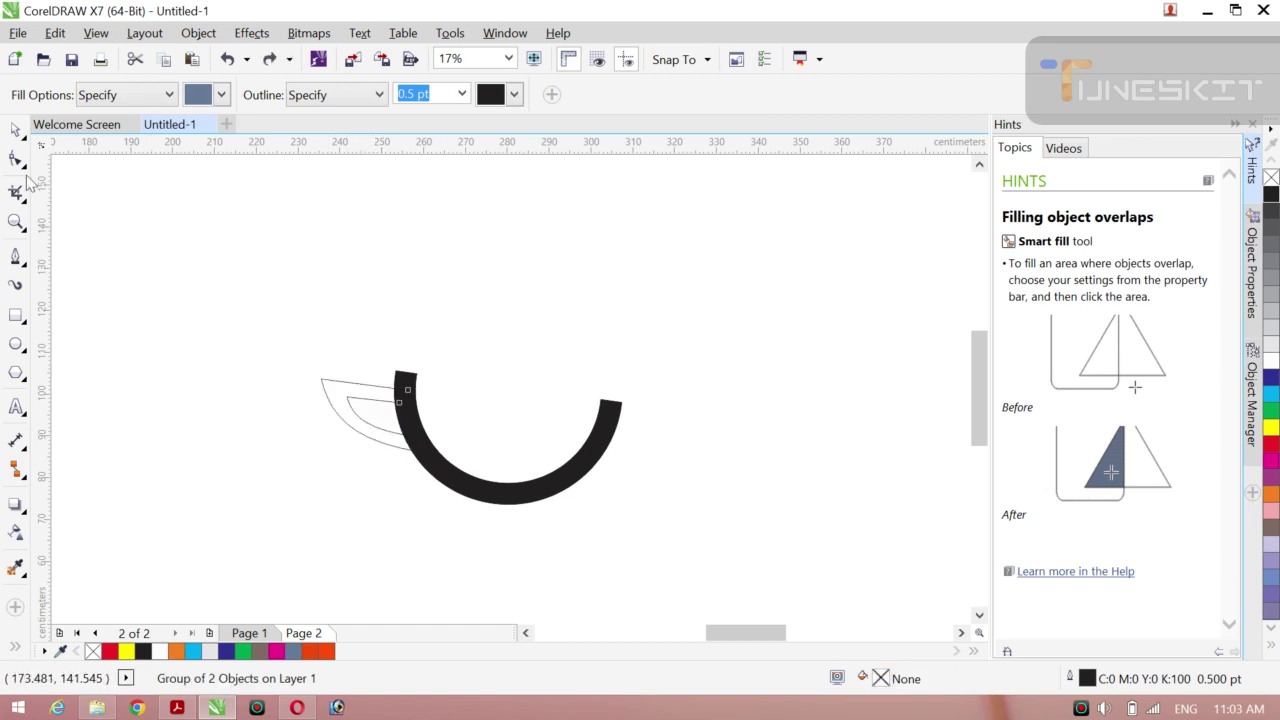
Draw two short Pen lines along the ring's outer edge, closing the upper and lower gaps between the inner and outer handle outlines.
click(27, 143)
click(60, 127)
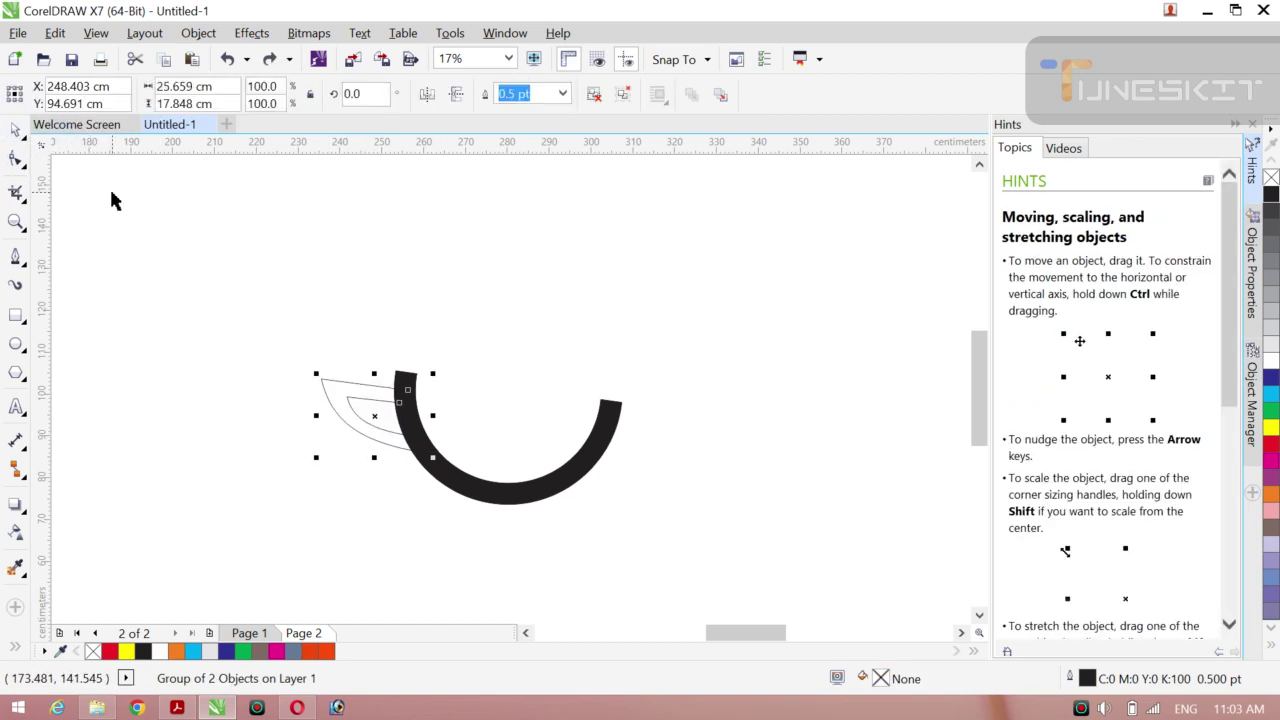
click(16, 259)
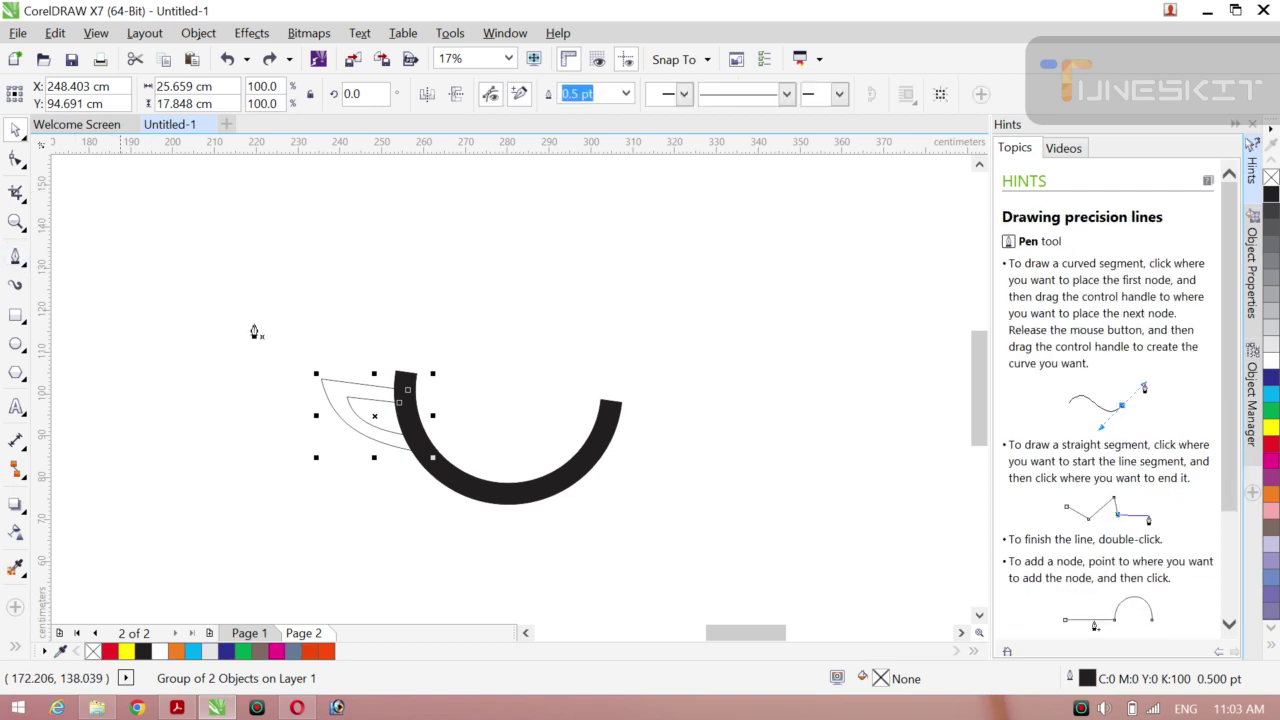
click(395, 395)
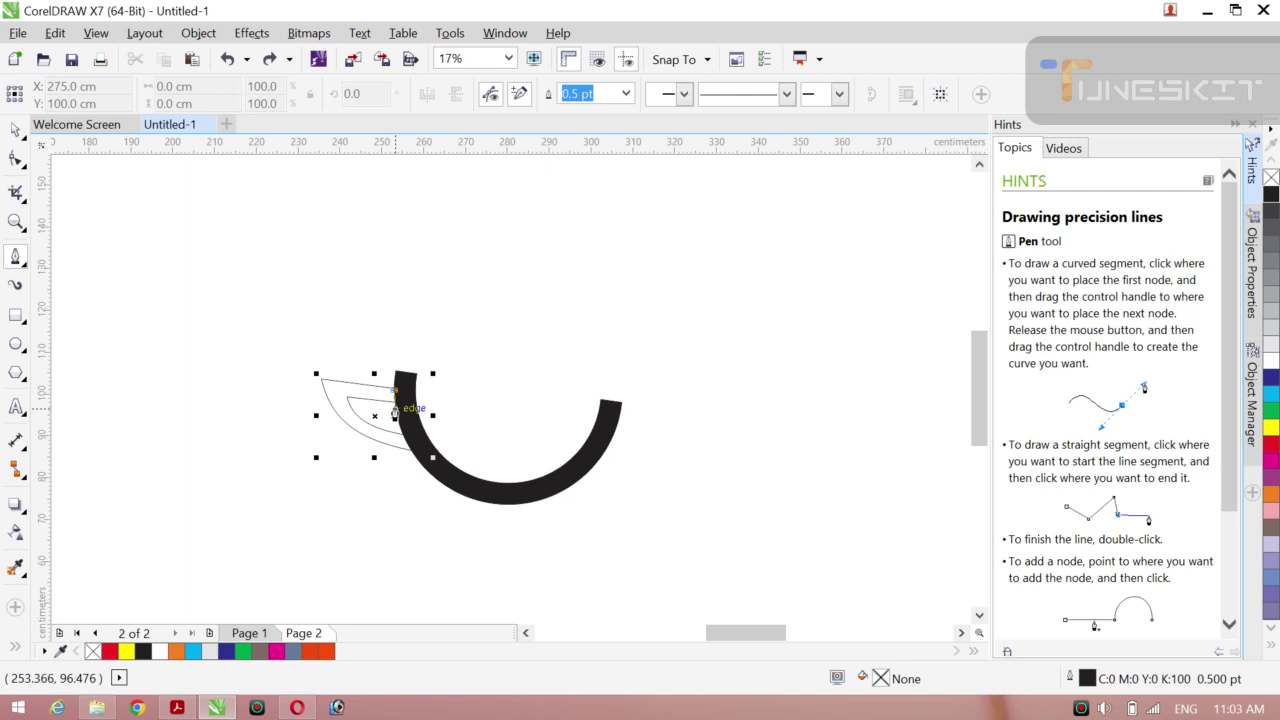
double_click(395, 399)
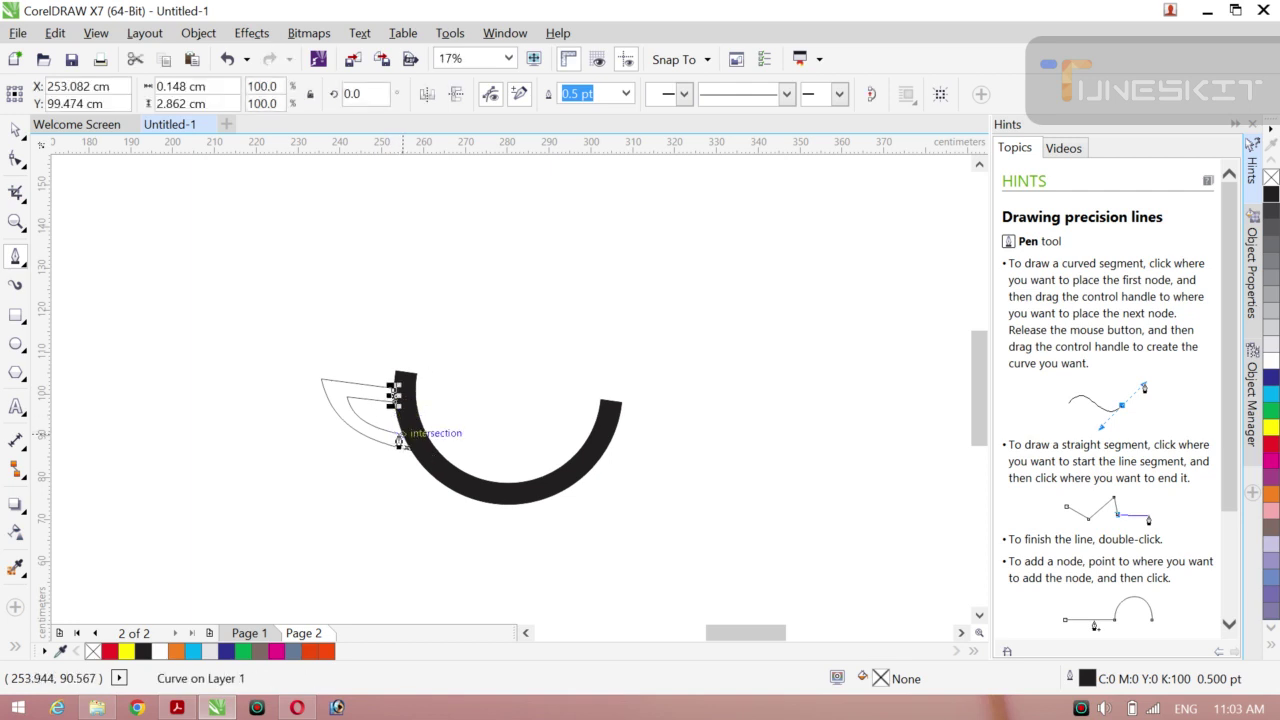
click(400, 447)
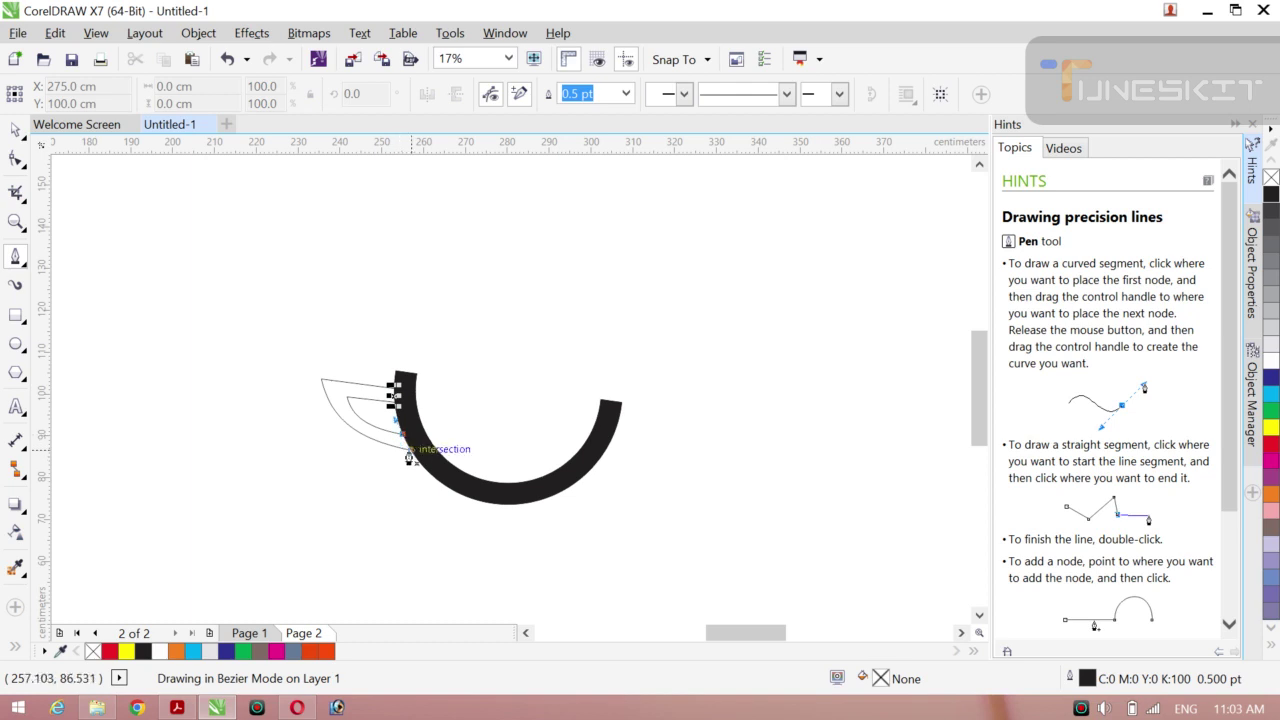
double_click(409, 452)
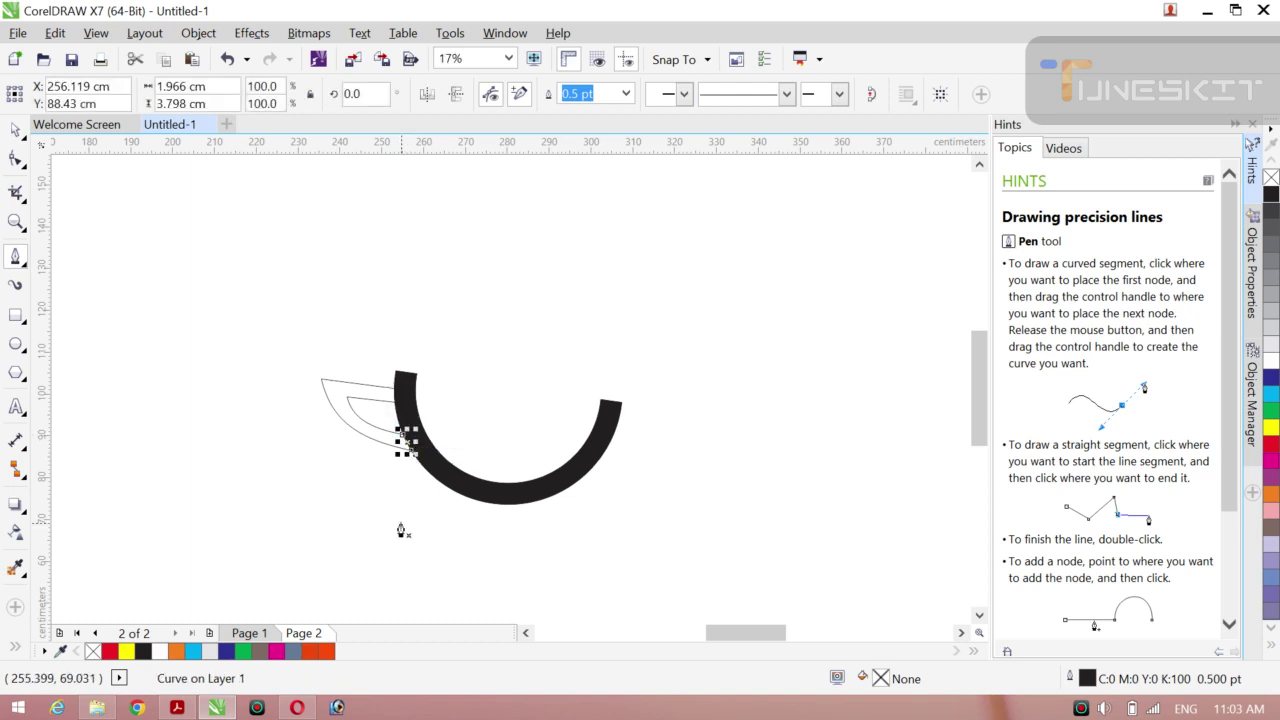
Smart-fill the closed band between the handle outlines and colour it black.
click(15, 645)
click(47, 641)
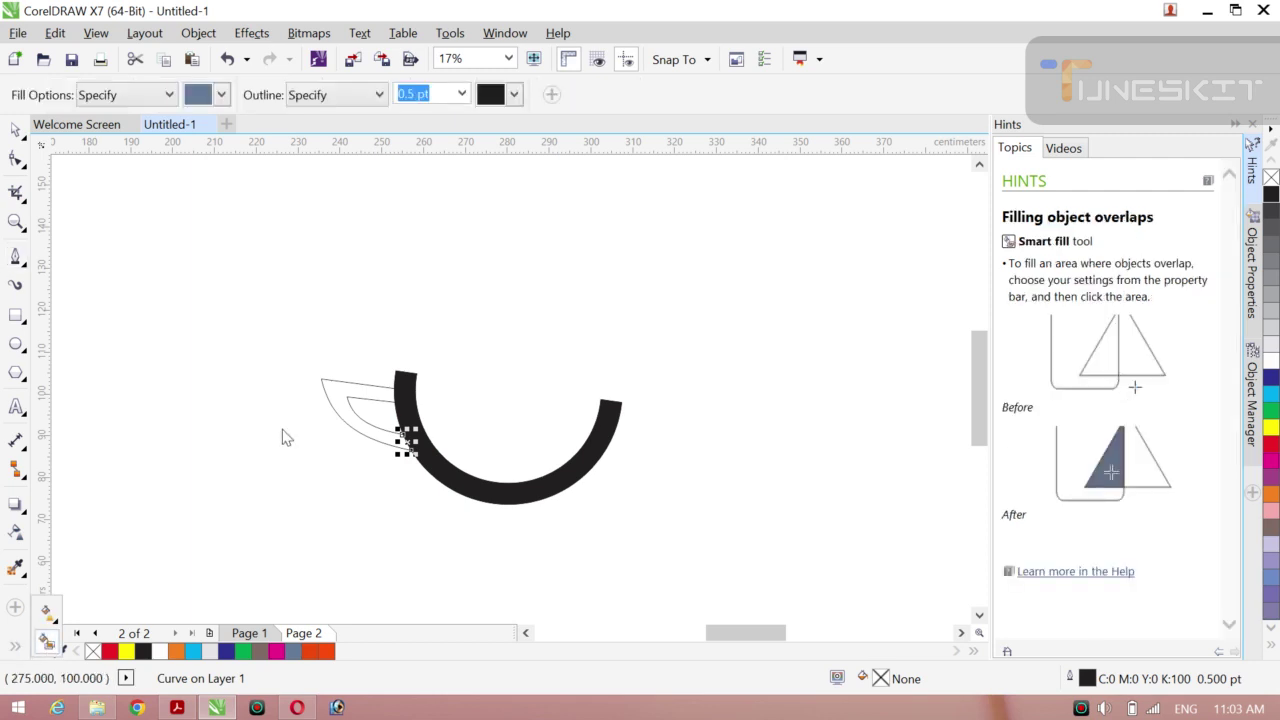
click(342, 412)
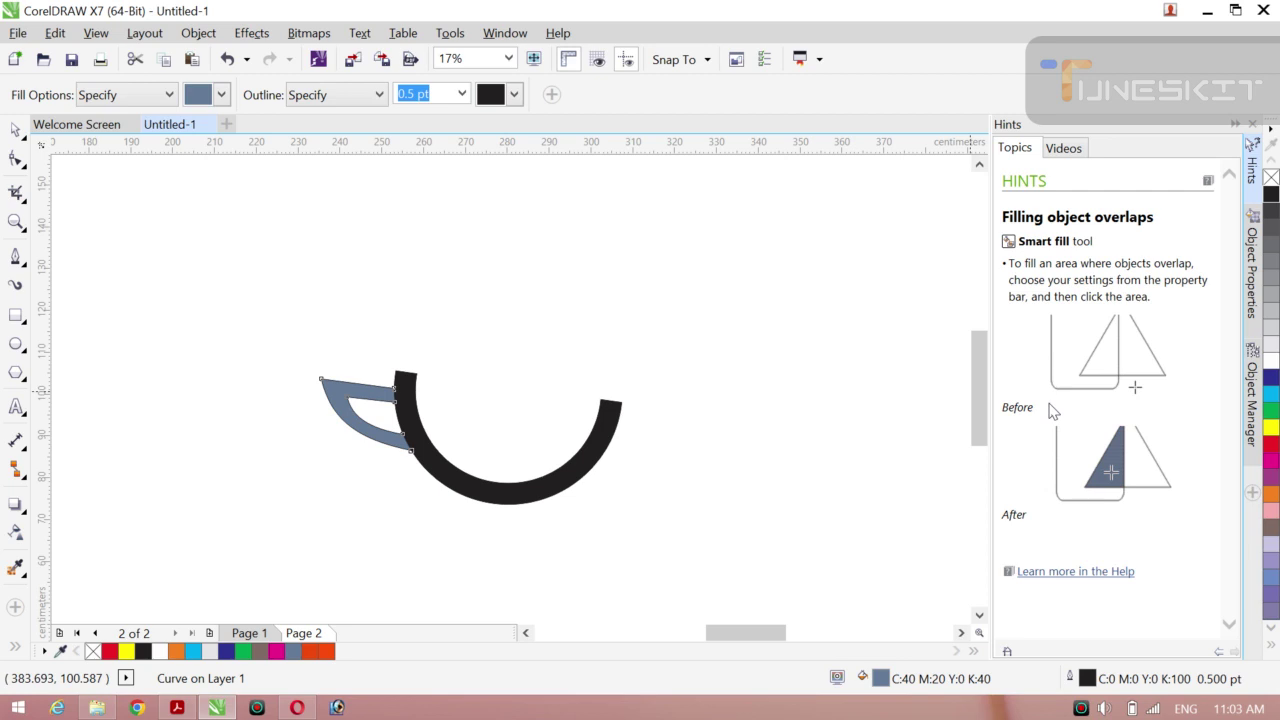
click(1272, 196)
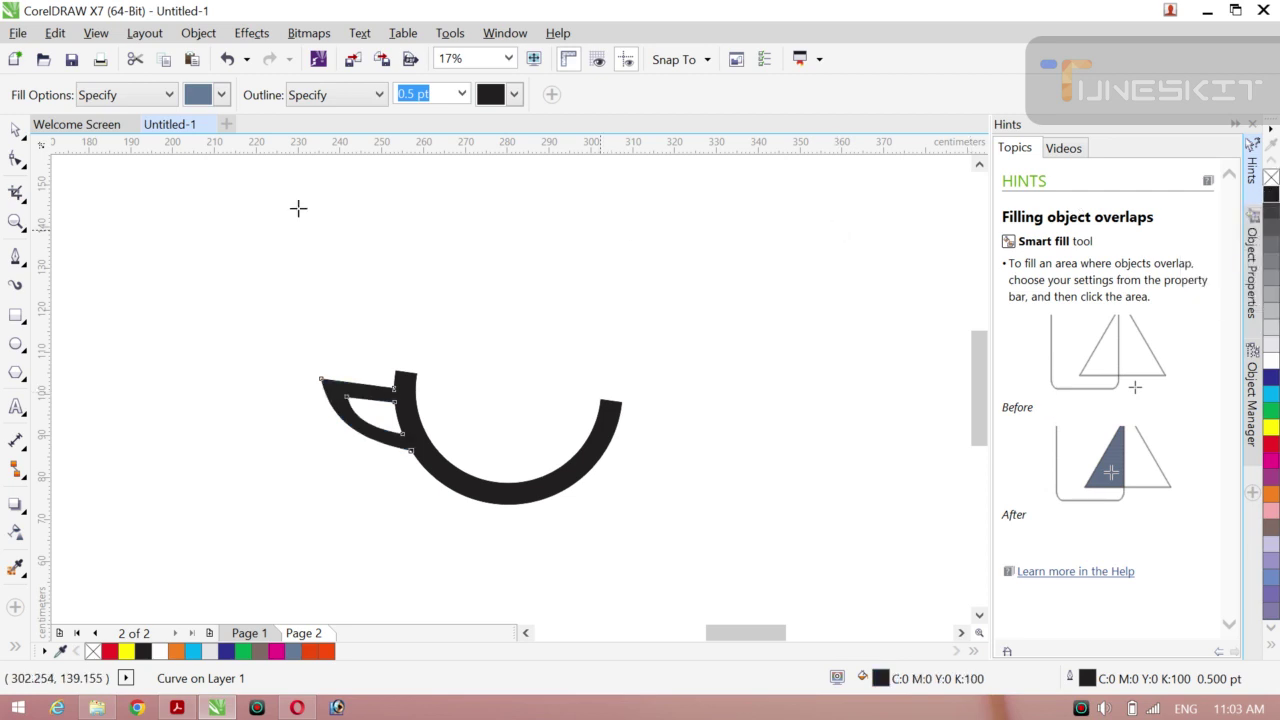
Try welding all the handle and ring objects into one shape, and move the shape up and to the right.
click(18, 133)
click(58, 126)
click(177, 280)
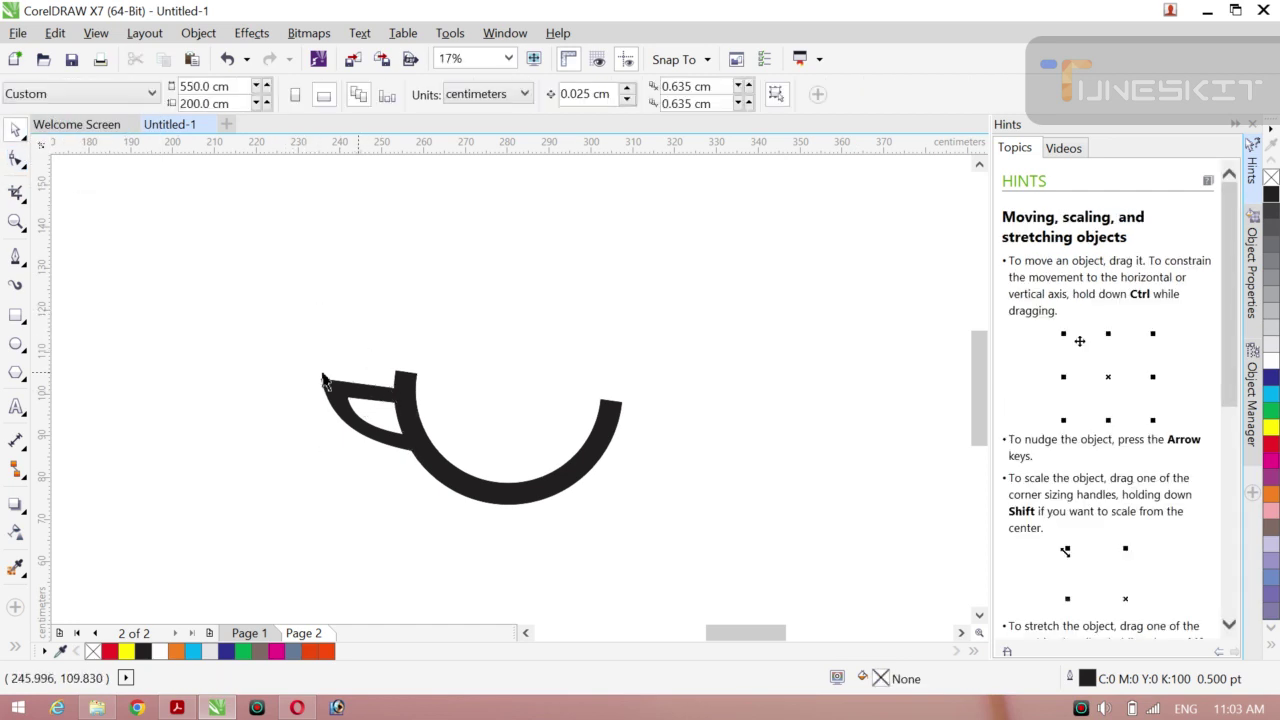
mouse_move(277, 345)
mouse_down()
mouse_move(711, 487)
mouse_move(699, 515)
mouse_up()
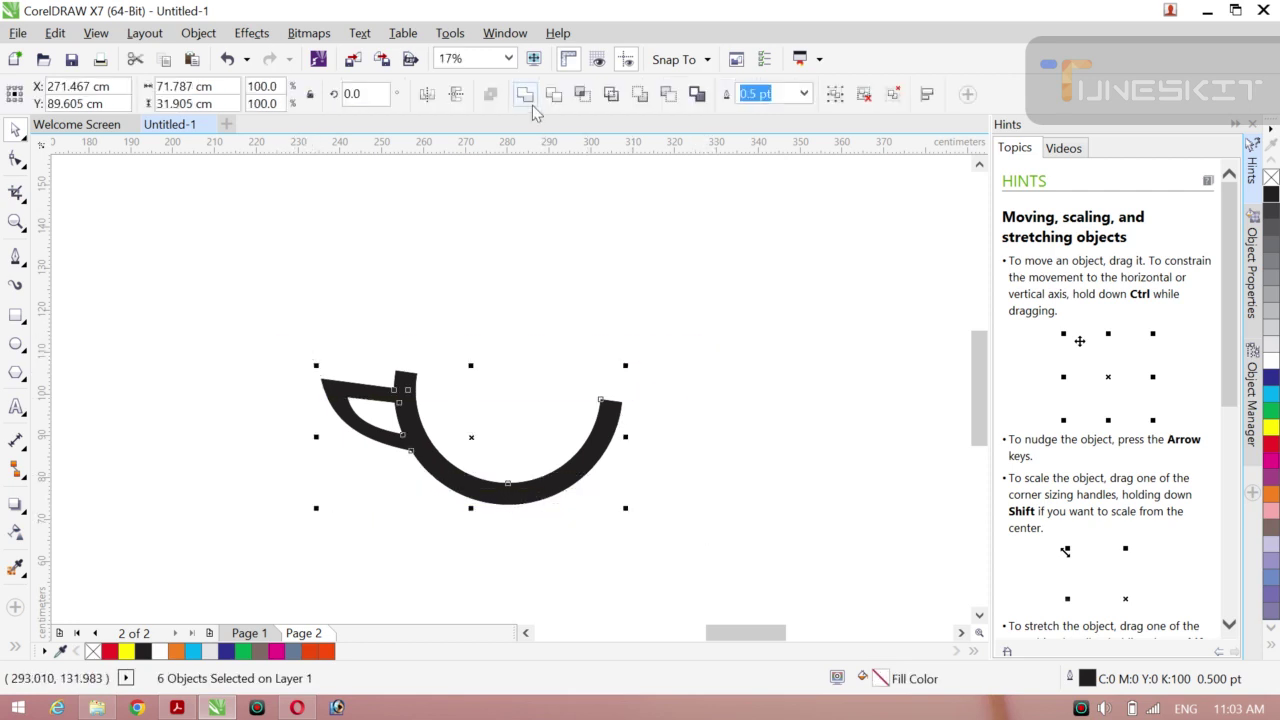
click(526, 96)
drag(470, 440, 534, 337)
click(694, 344)
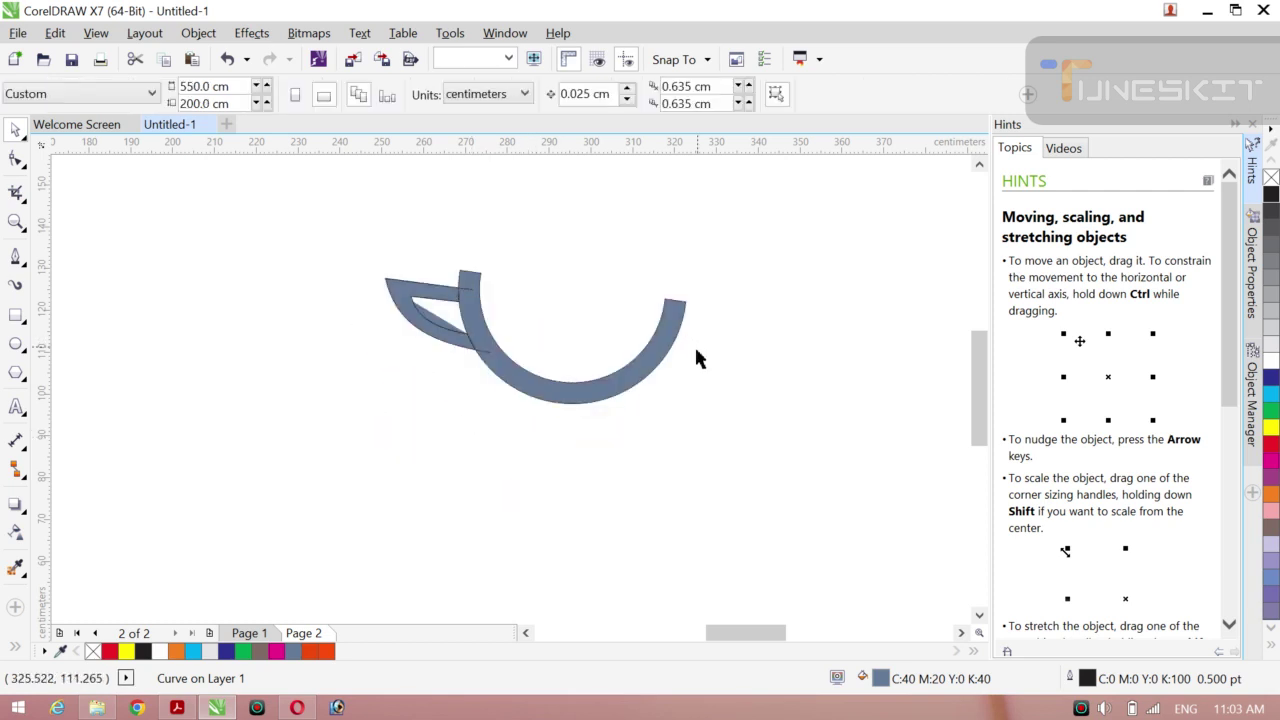
Set the welded cup shape's outline width to None.
click(442, 322)
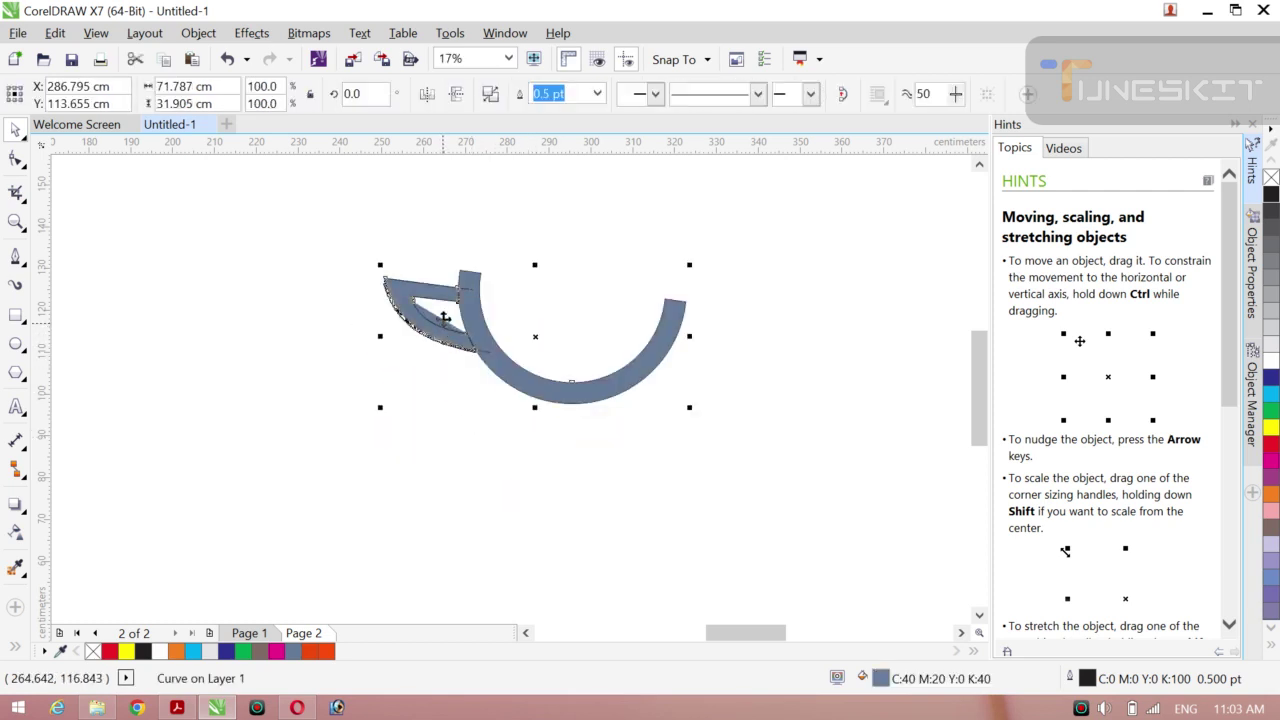
click(597, 94)
click(546, 114)
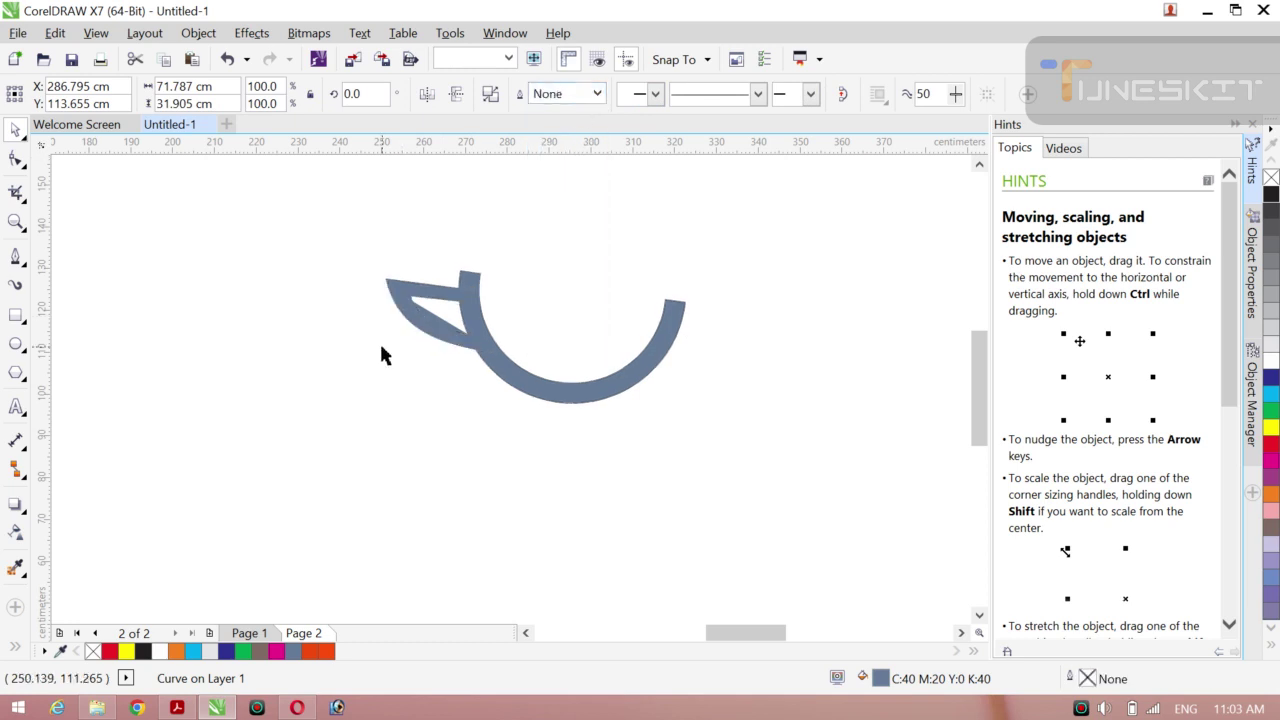
click(381, 355)
Undo the outline removal, the move, the weld and the handle's black fill.
key(ctrl+z)
key(ctrl+z)
key(ctrl+z)
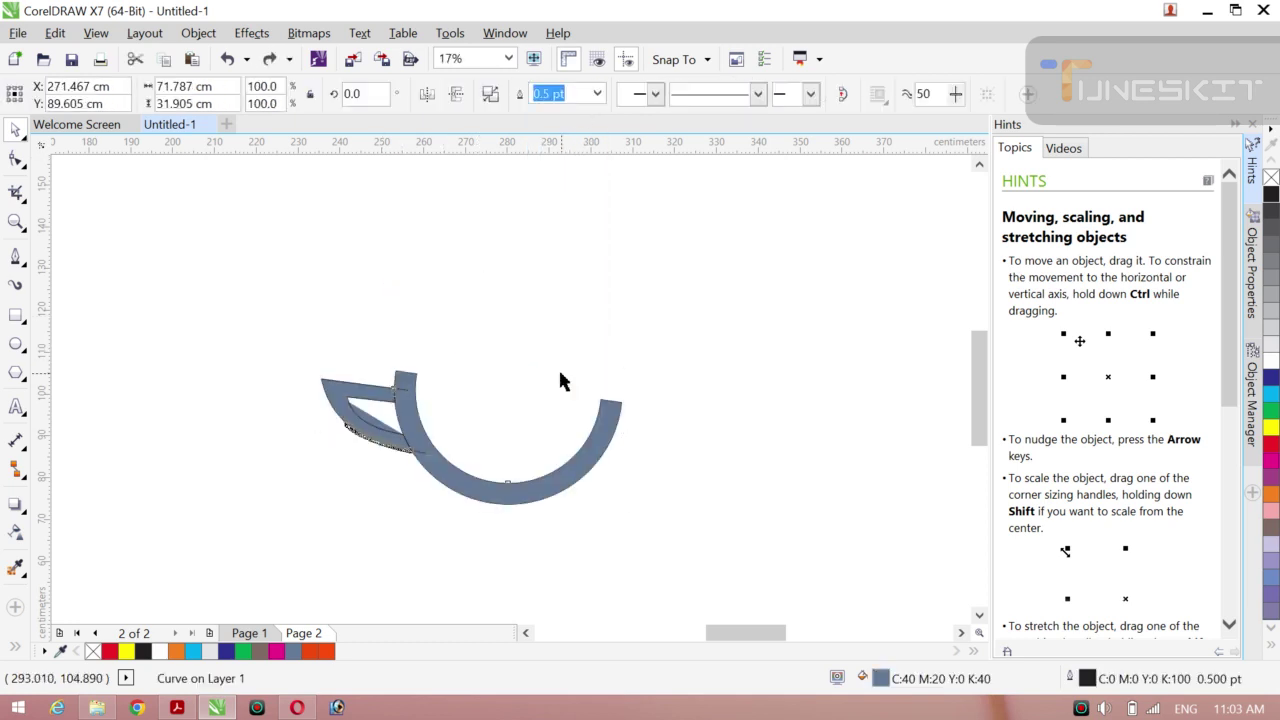
key(ctrl+z)
key(Escape)
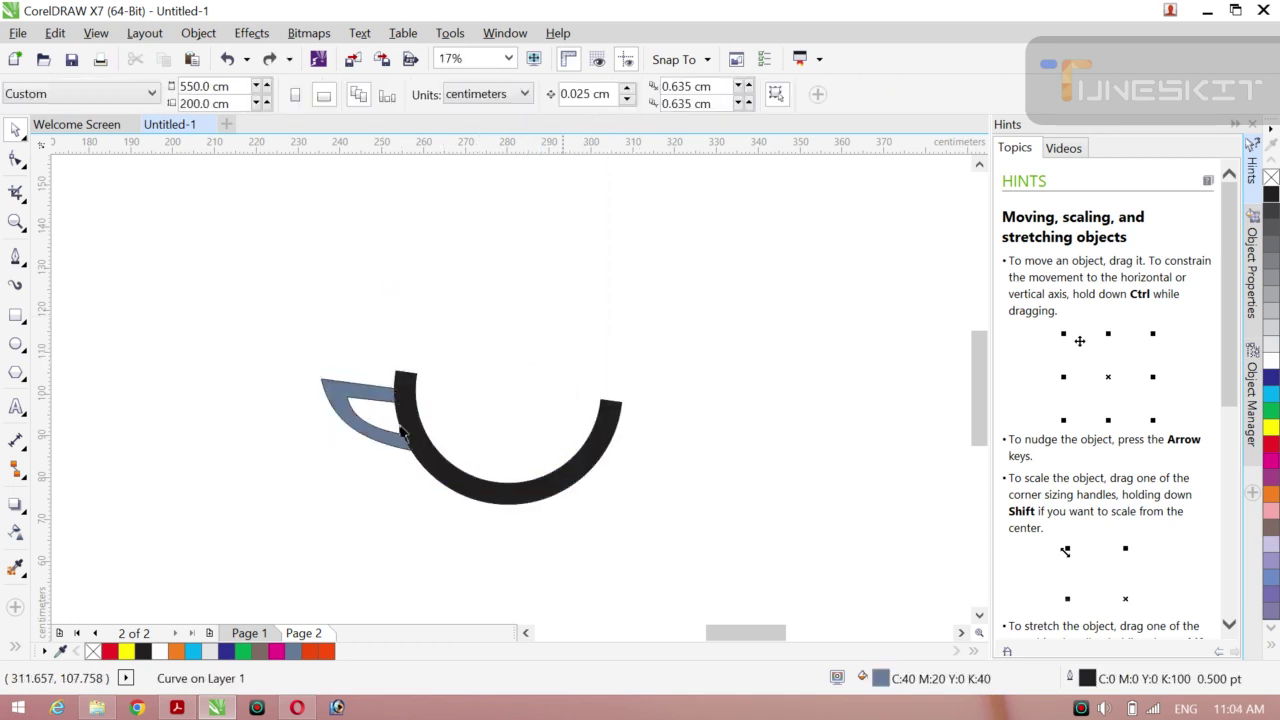
Fill the handle band with black.
click(383, 440)
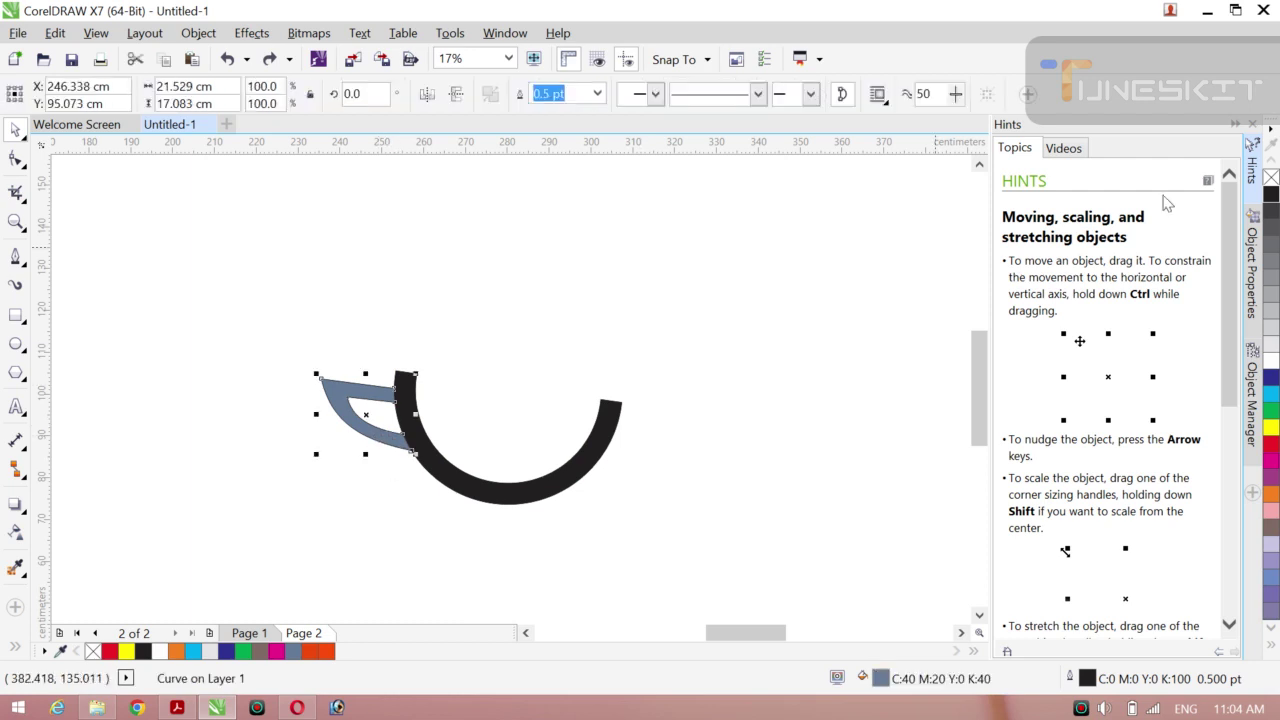
click(1271, 195)
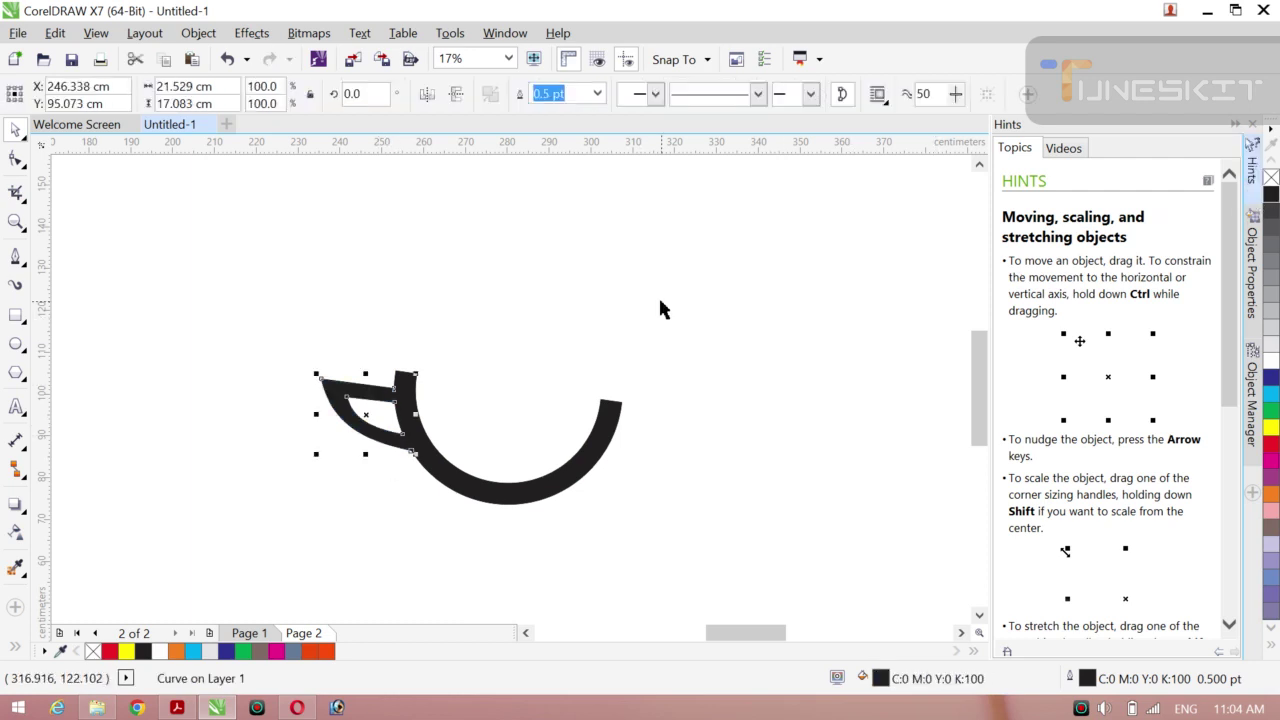
key(Escape)
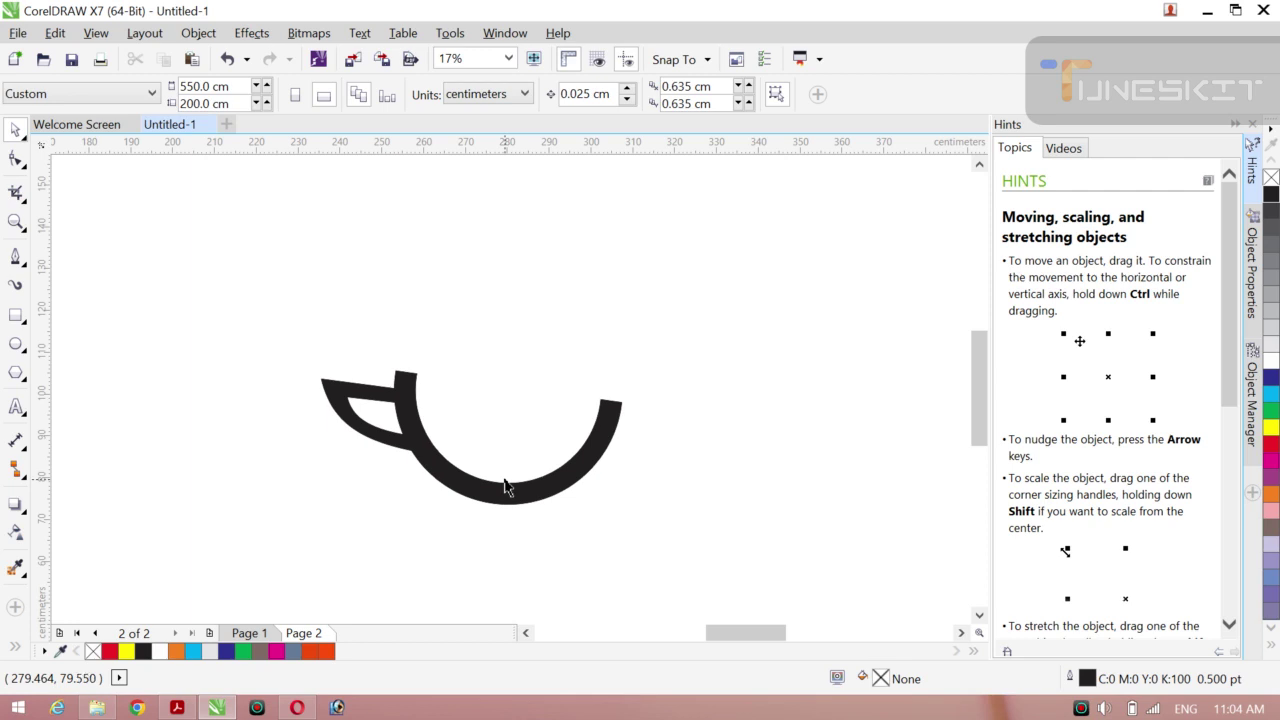
Set the black ring section's outline width to None.
click(505, 490)
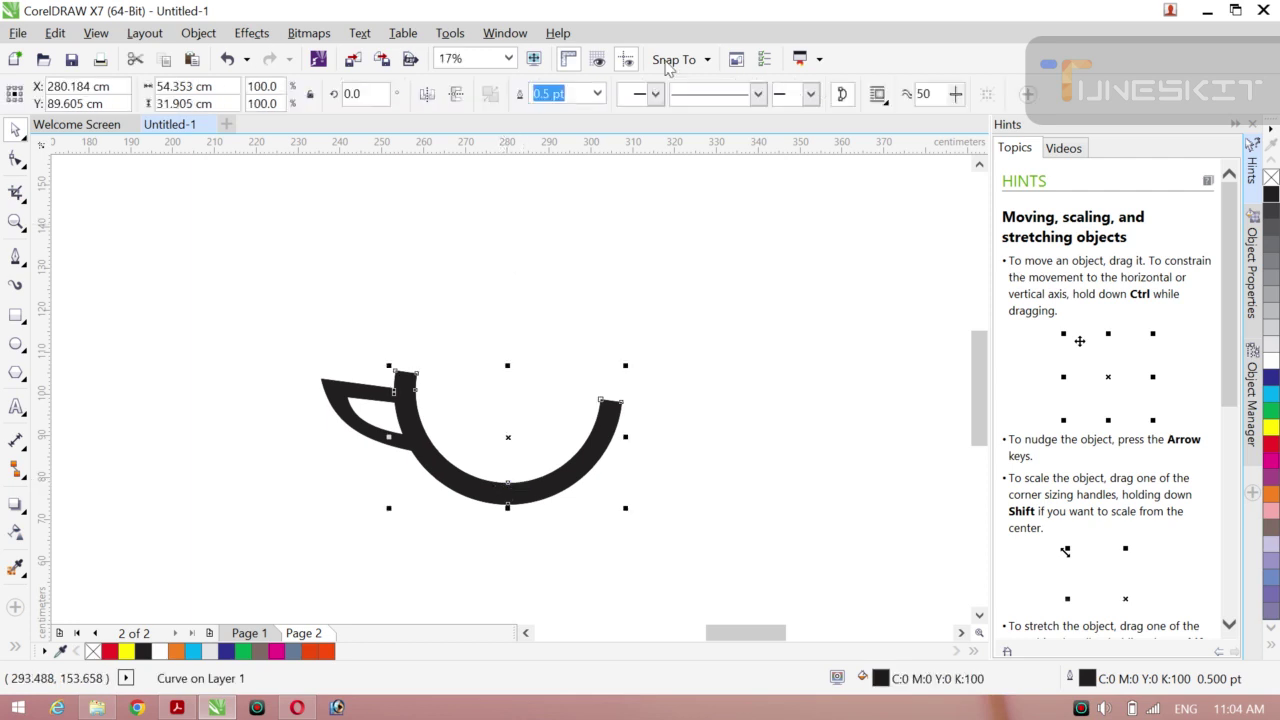
click(595, 94)
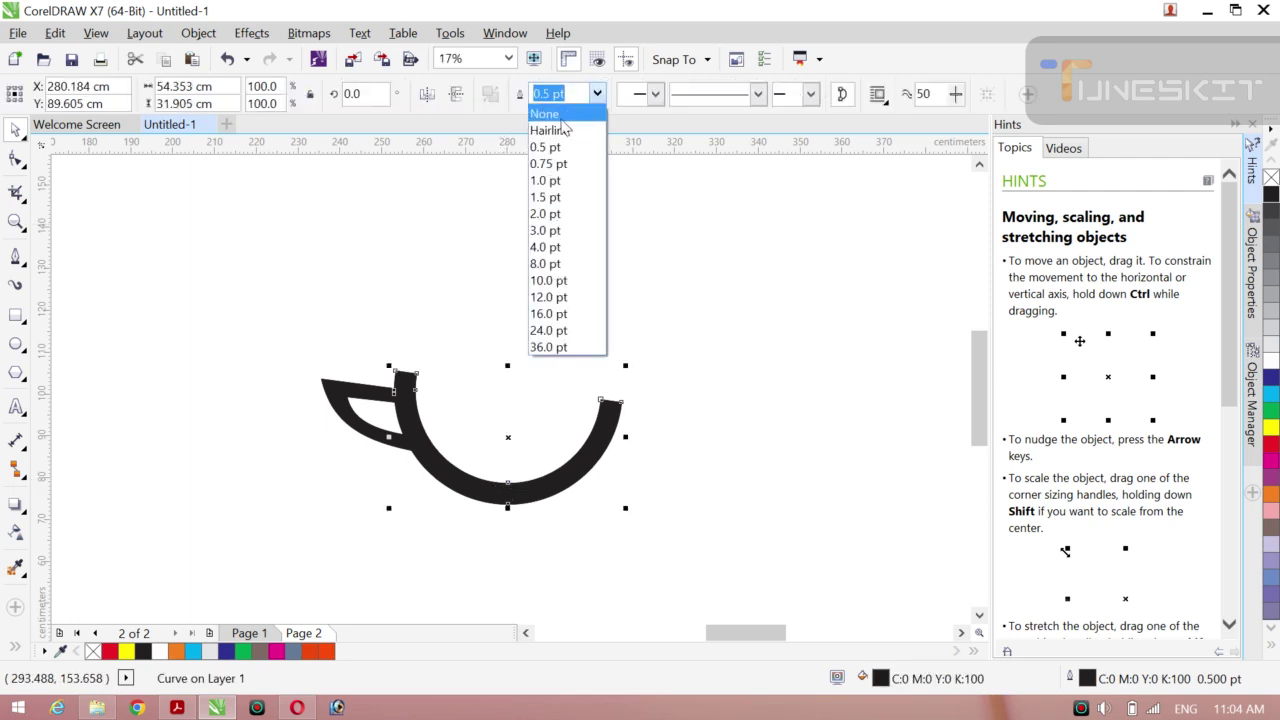
click(561, 119)
click(540, 245)
Try removing the outlines of all handle and ring objects and welding them together, and undo both changes.
drag(290, 340, 660, 535)
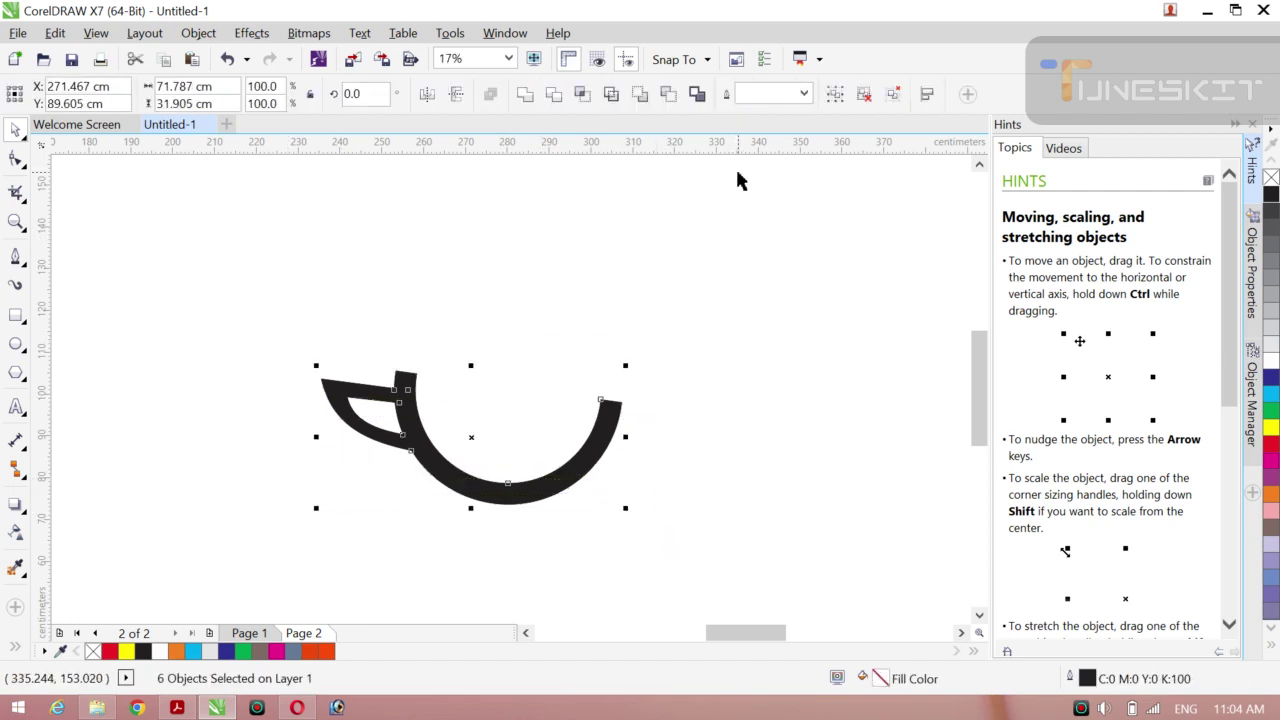
click(803, 94)
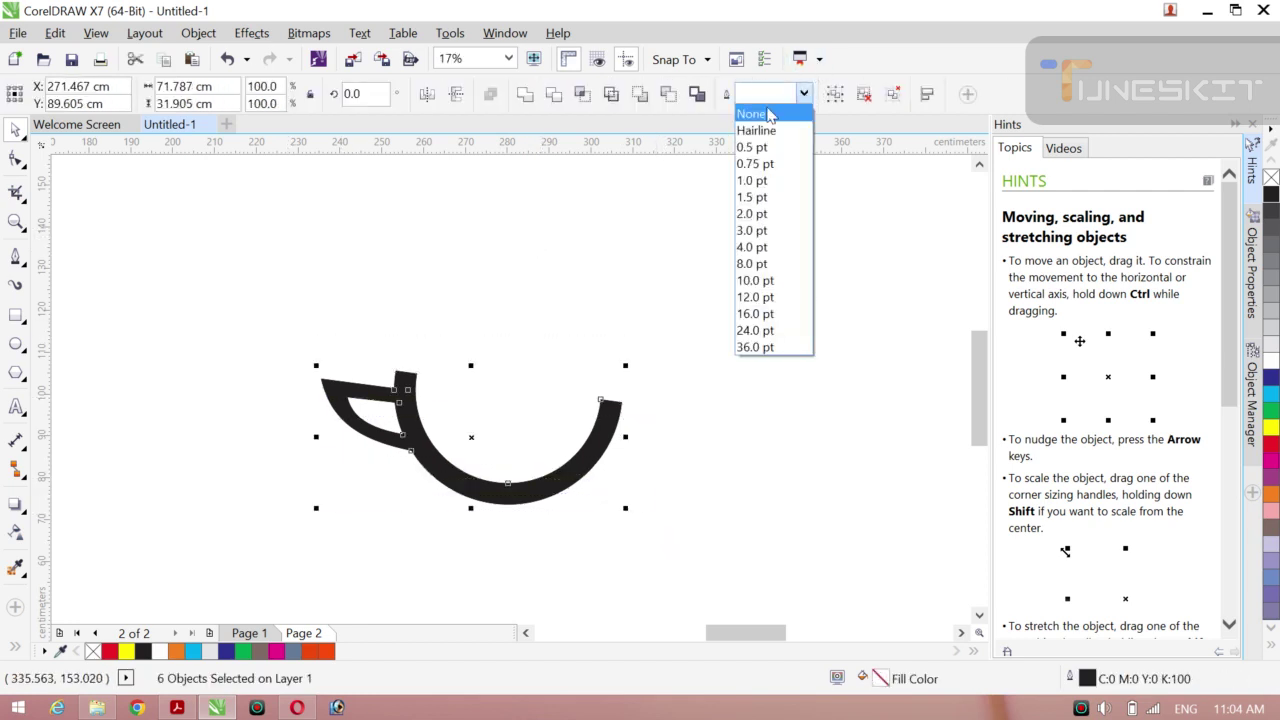
click(770, 113)
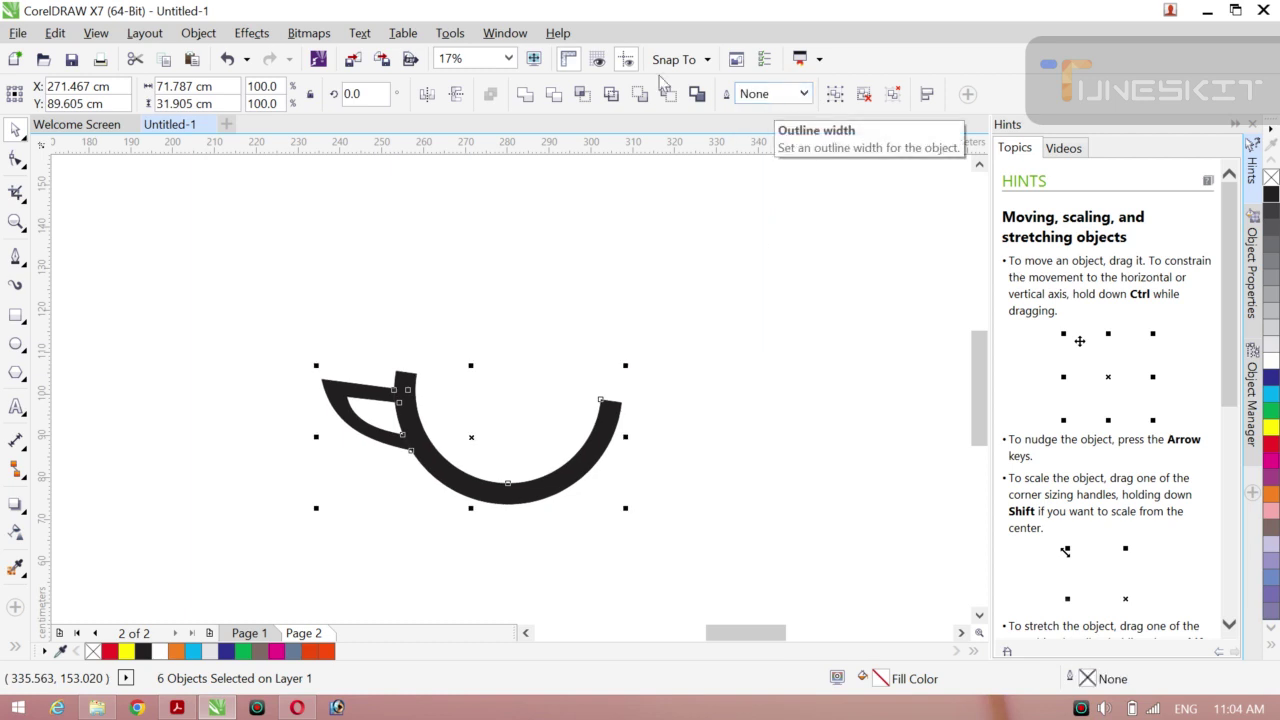
click(527, 97)
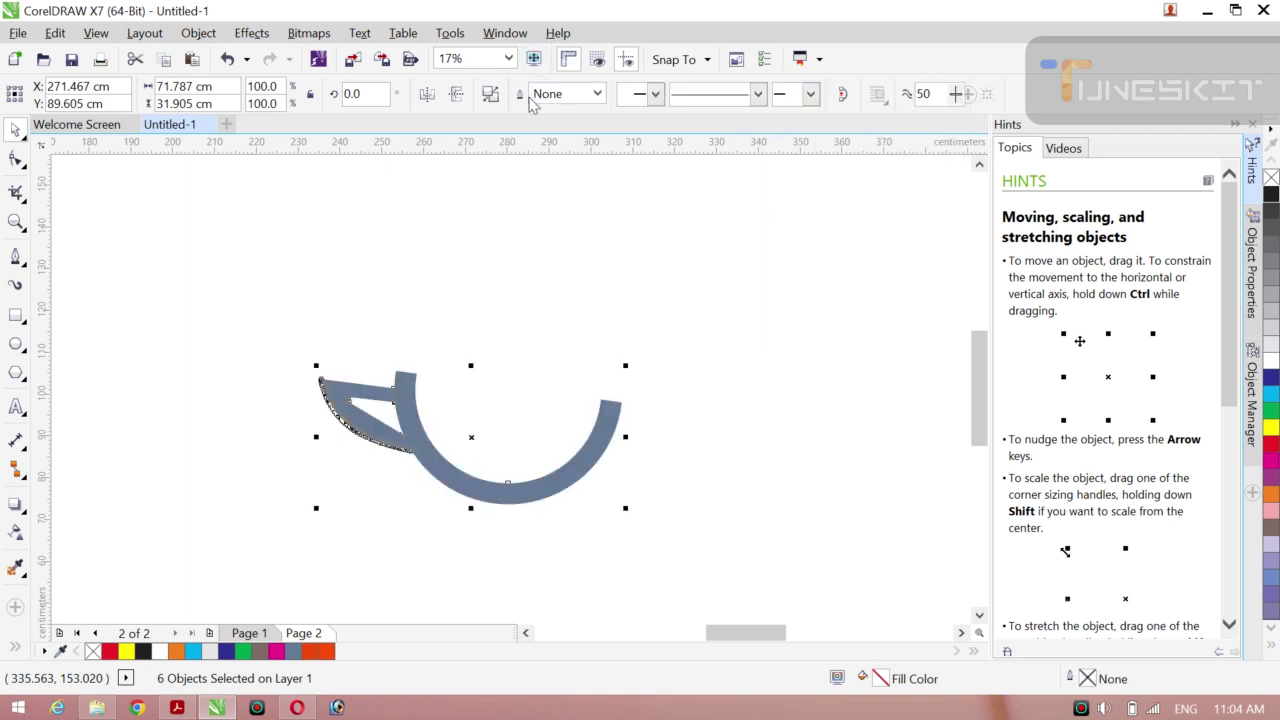
click(622, 201)
key(ctrl+z)
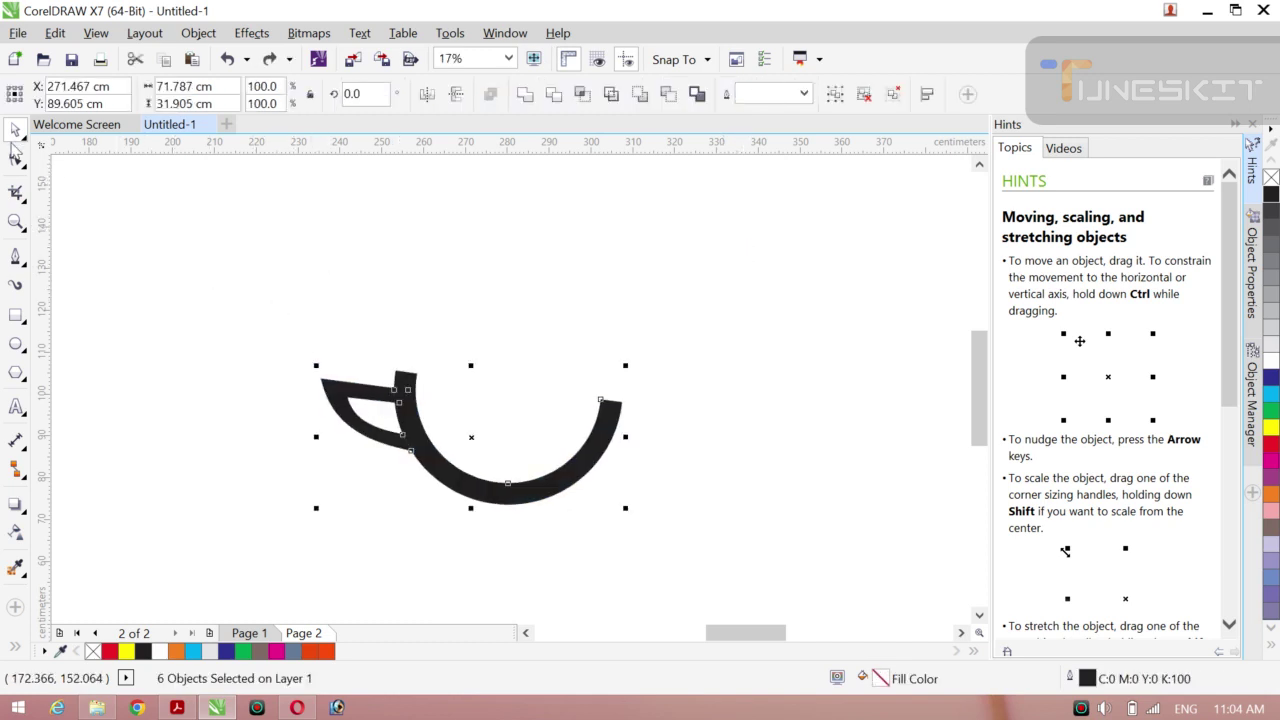
Select all six handle and ring objects of the cup and group them.
click(106, 233)
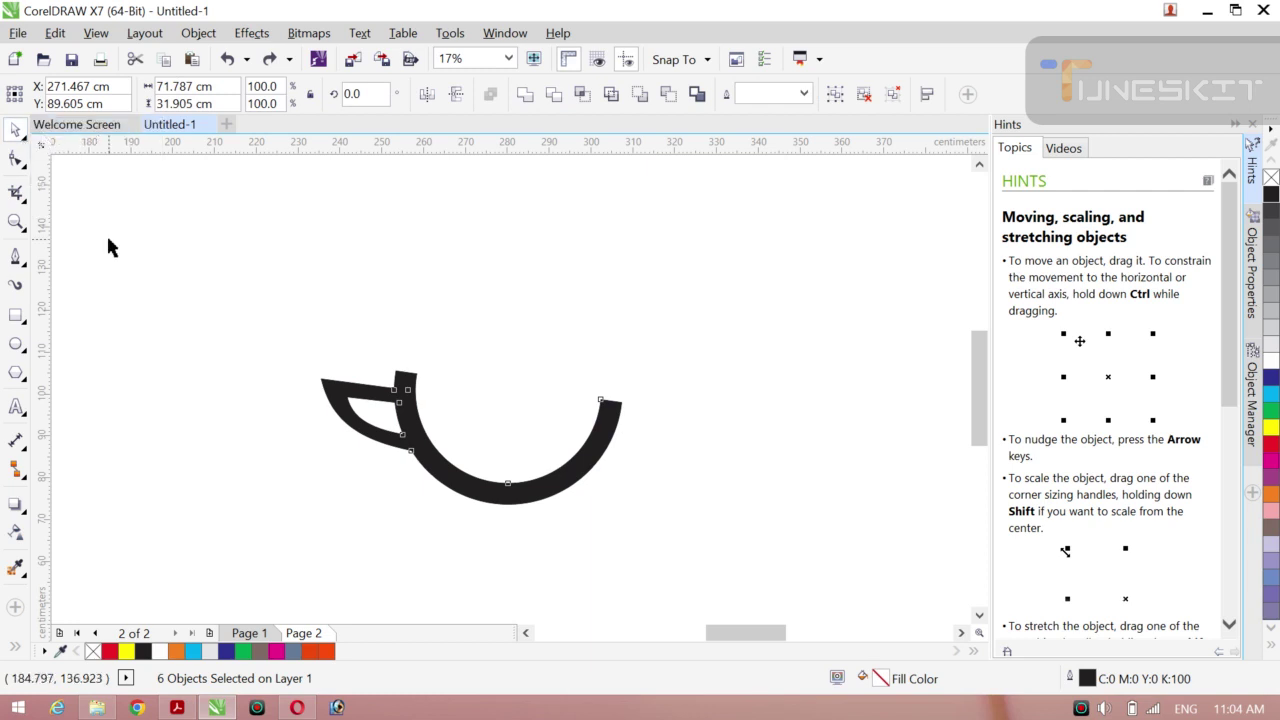
click(510, 493)
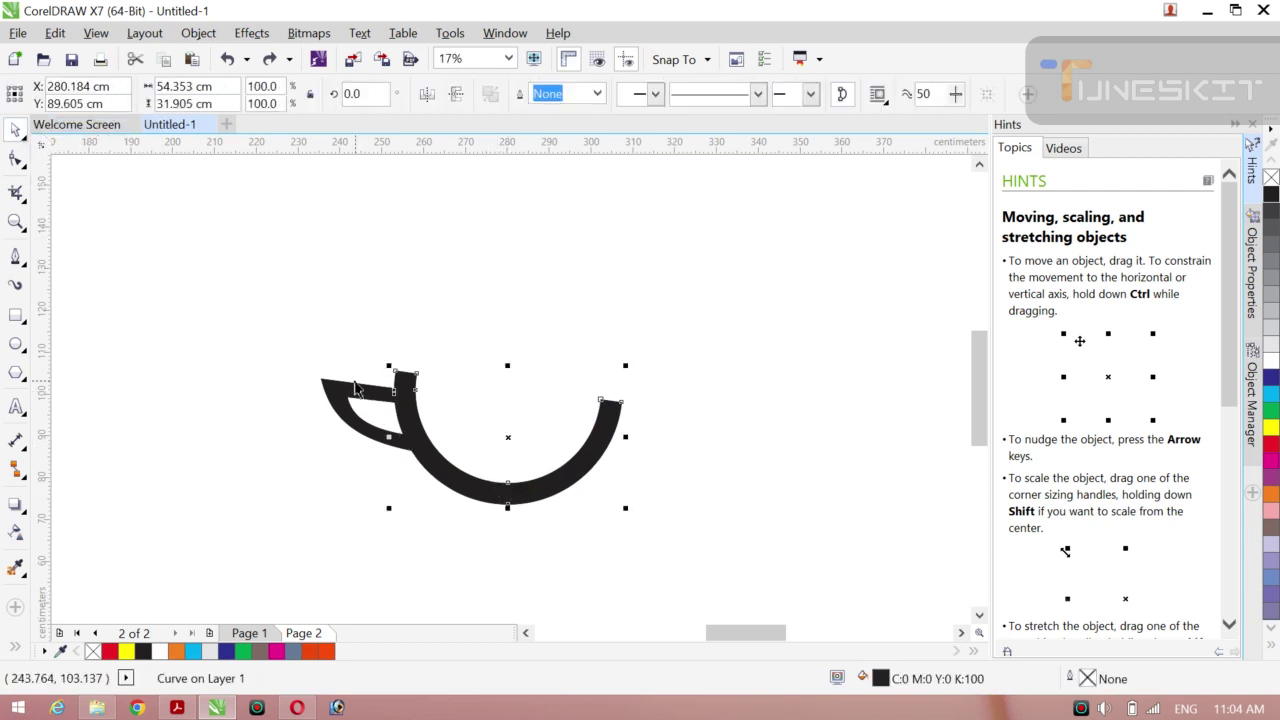
drag(264, 337, 678, 560)
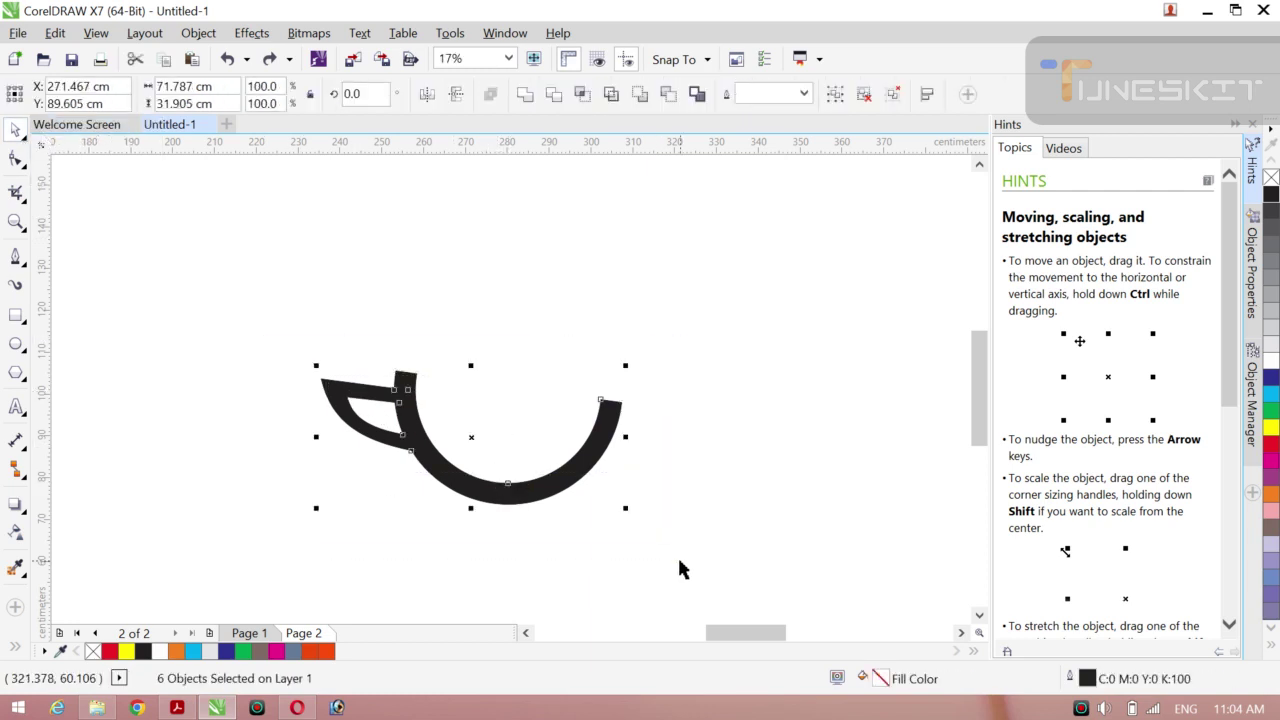
key(ctrl+g)
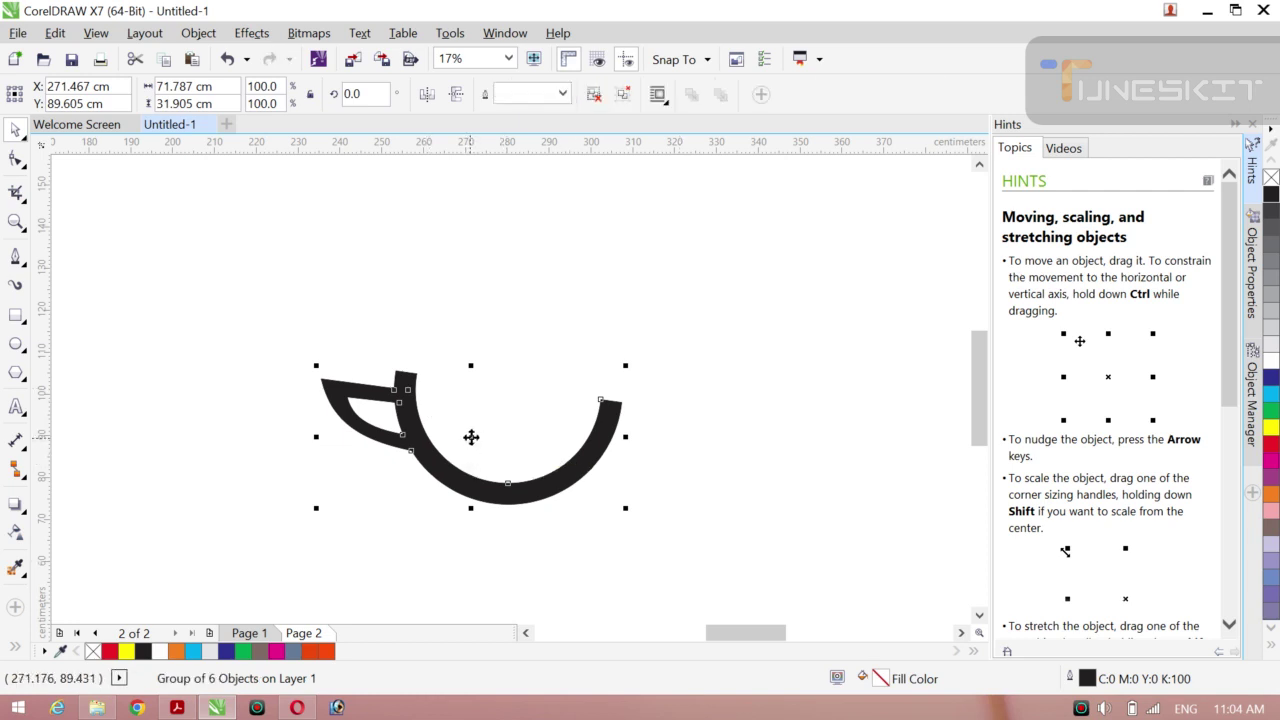
Move the grouped cup straight up the page by about 14 cm.
drag(471, 437, 471, 377)
click(624, 453)
click(455, 410)
right_click(455, 410)
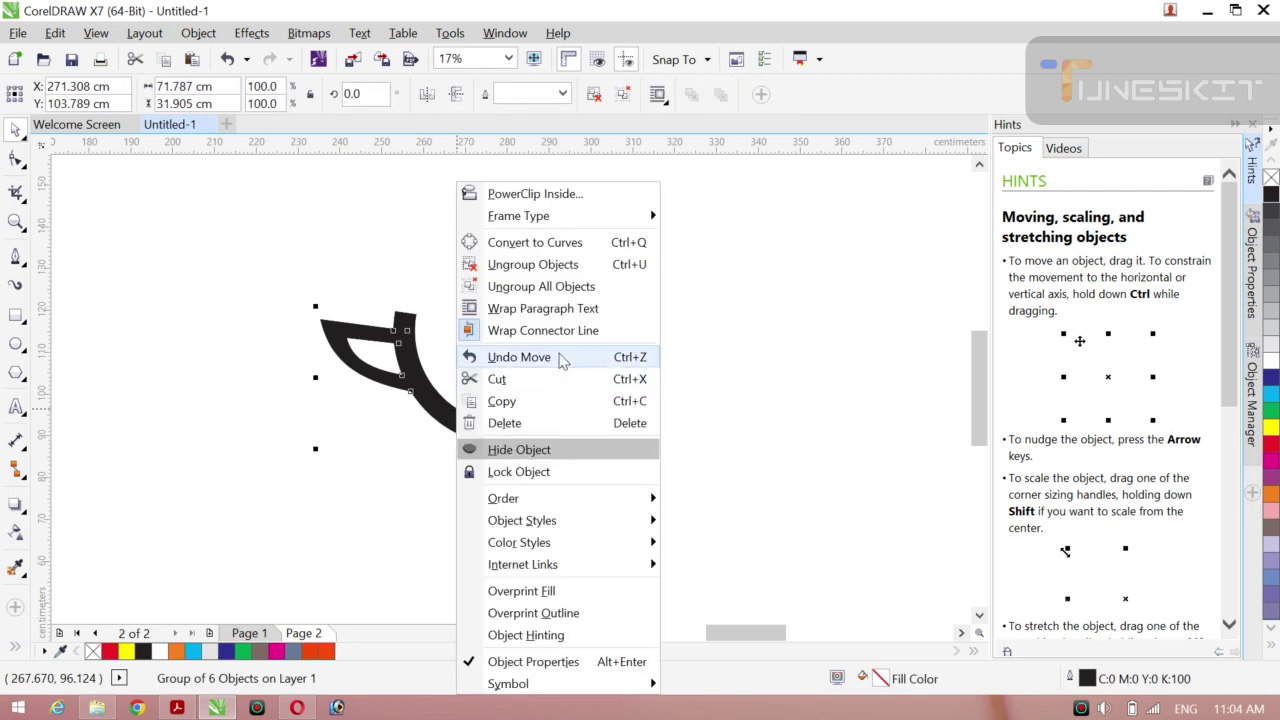
click(565, 266)
click(443, 297)
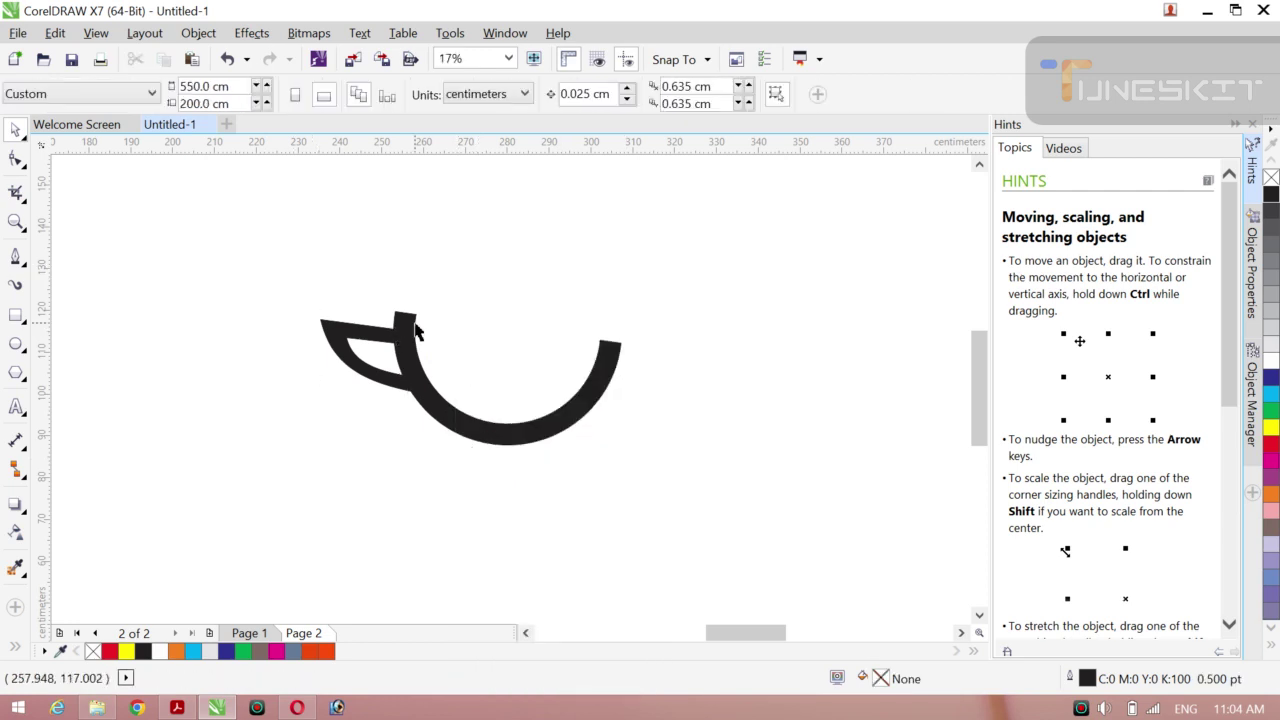
click(413, 323)
click(15, 160)
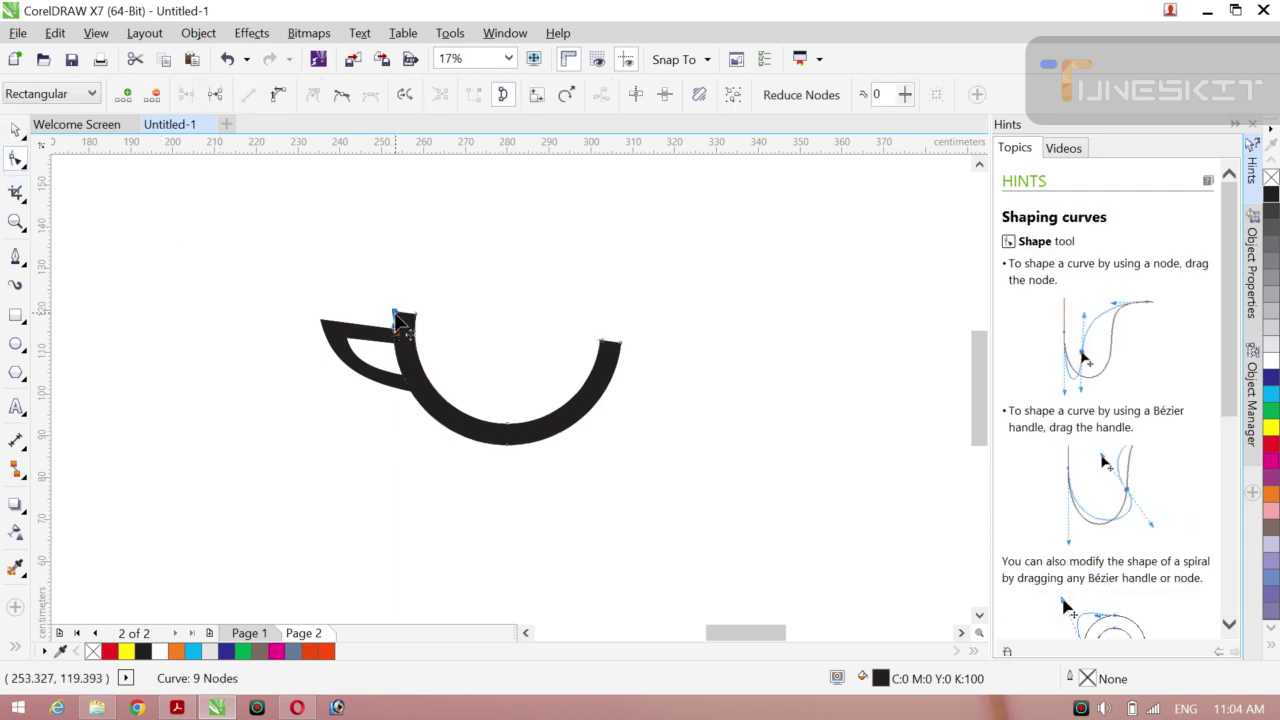
drag(398, 317, 398, 318)
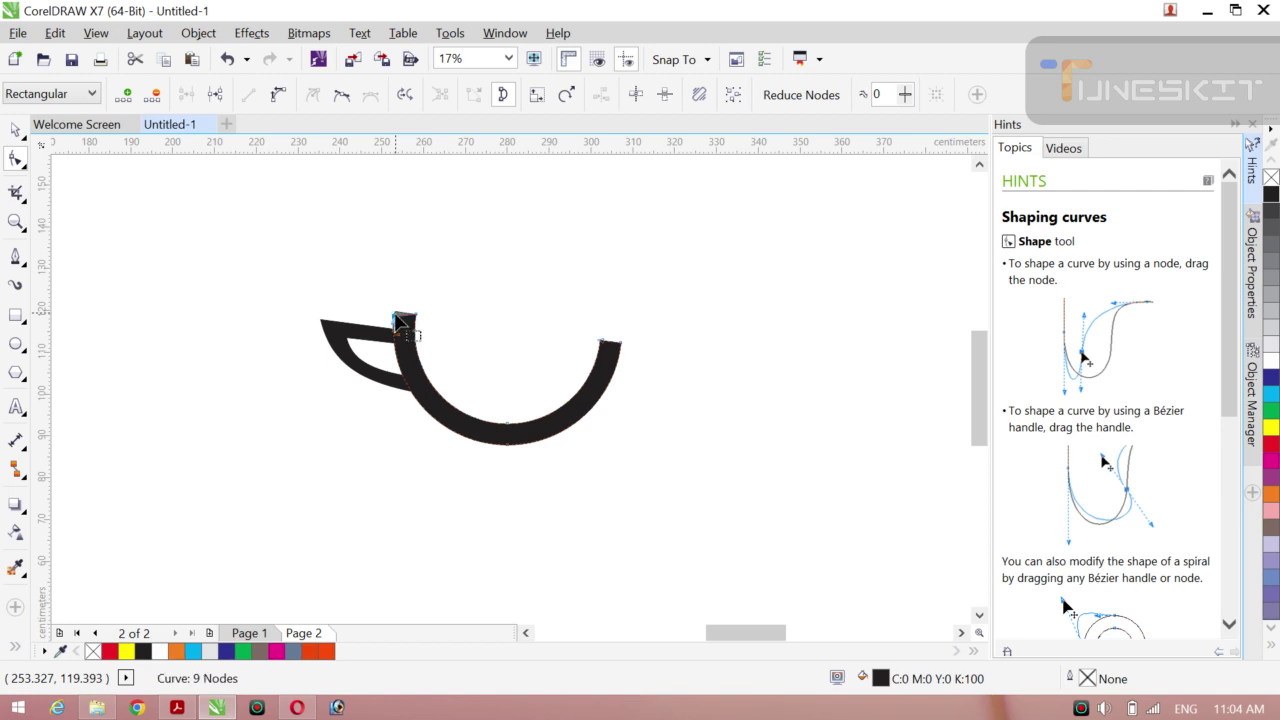
click(455, 347)
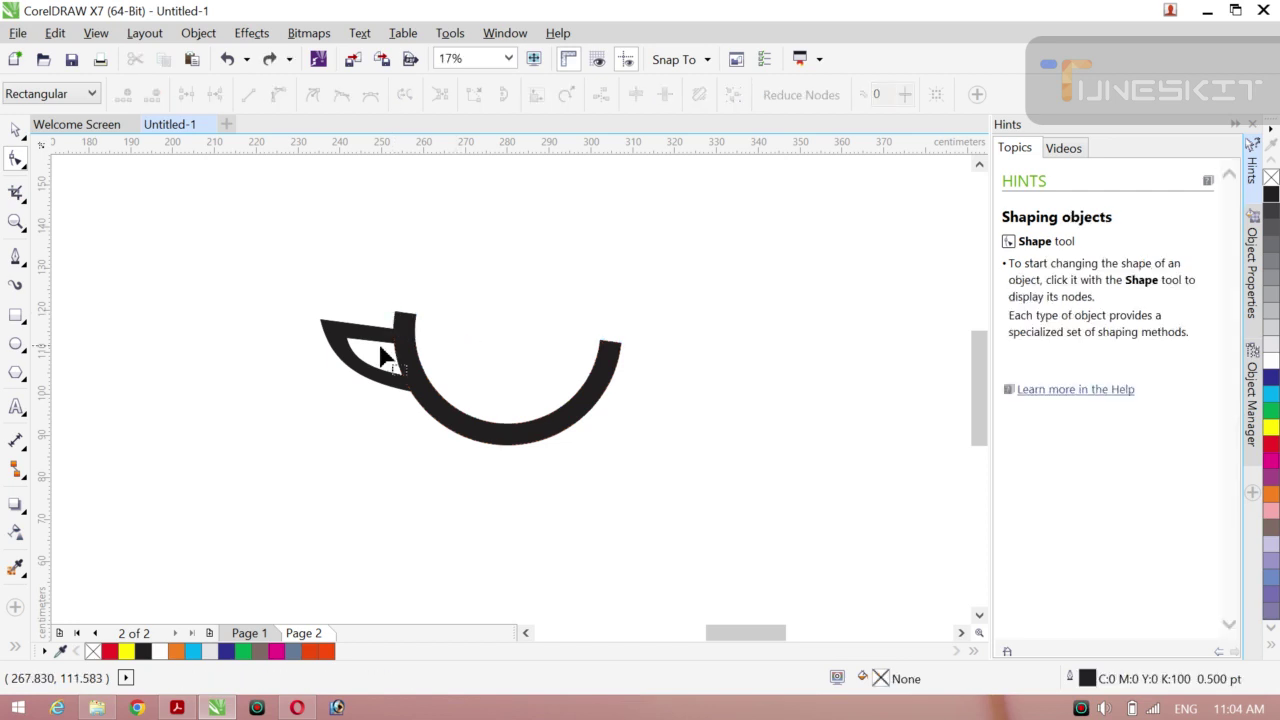
click(16, 130)
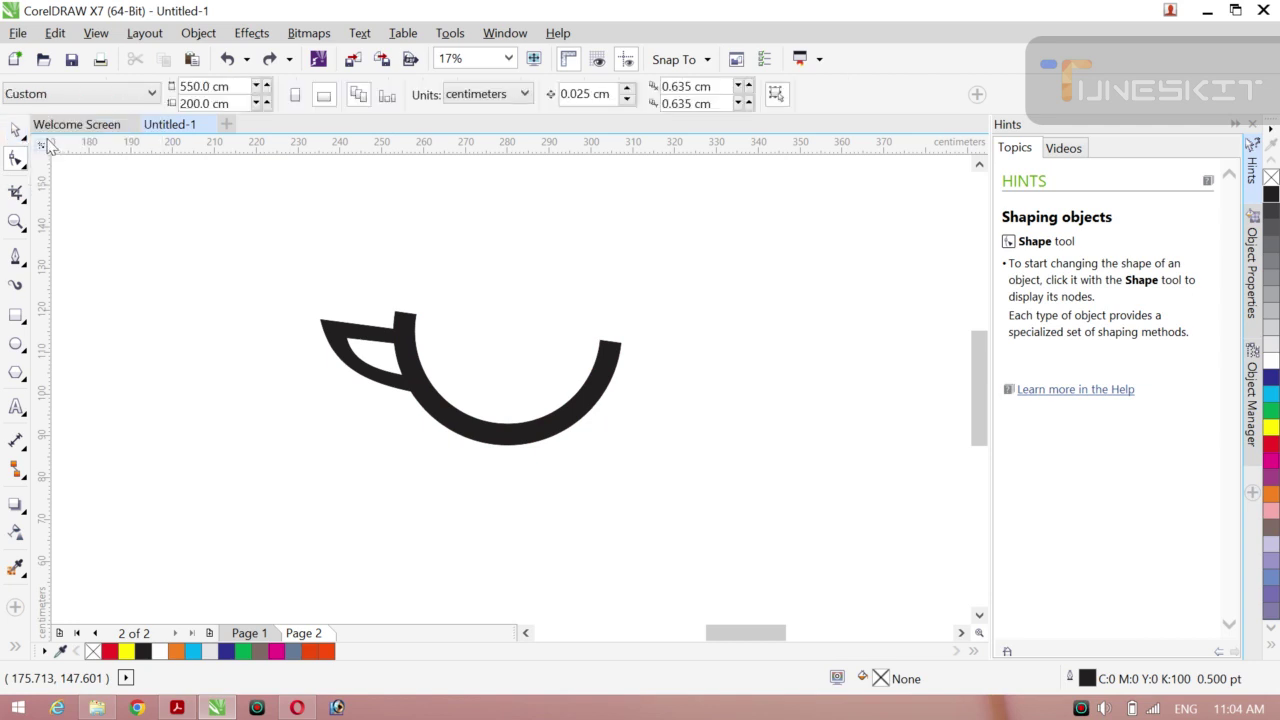
click(398, 320)
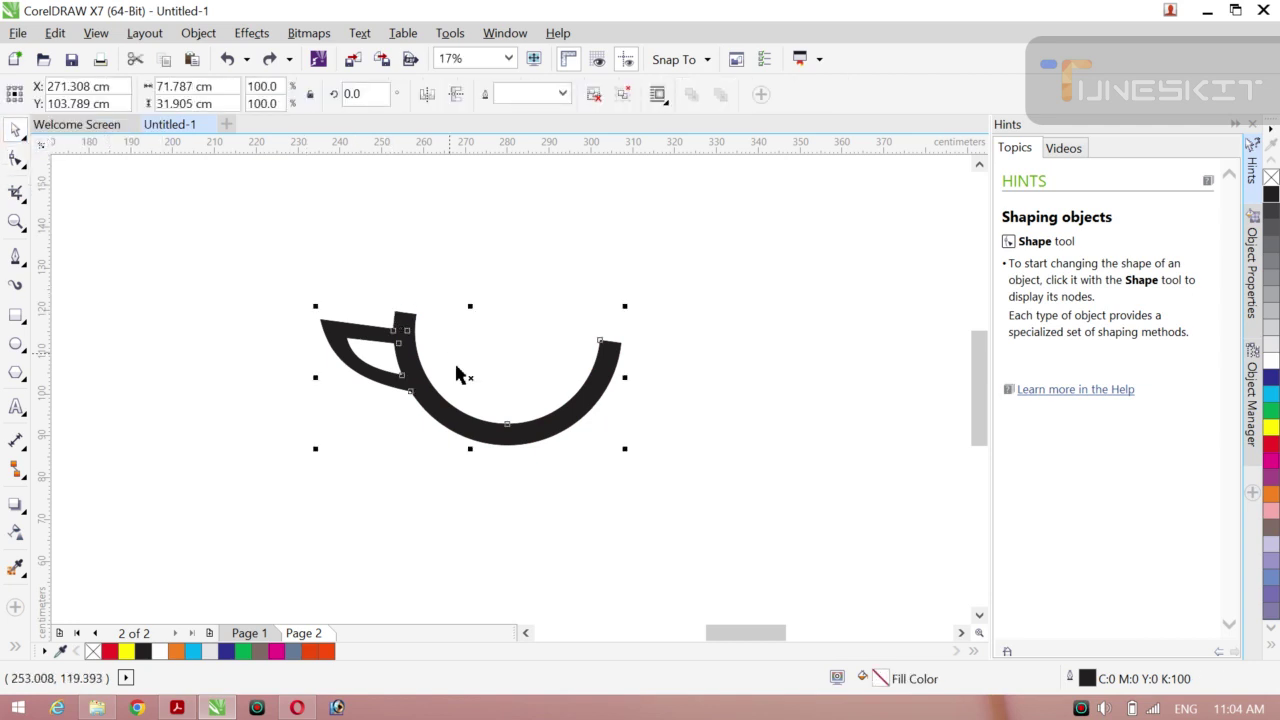
click(16, 160)
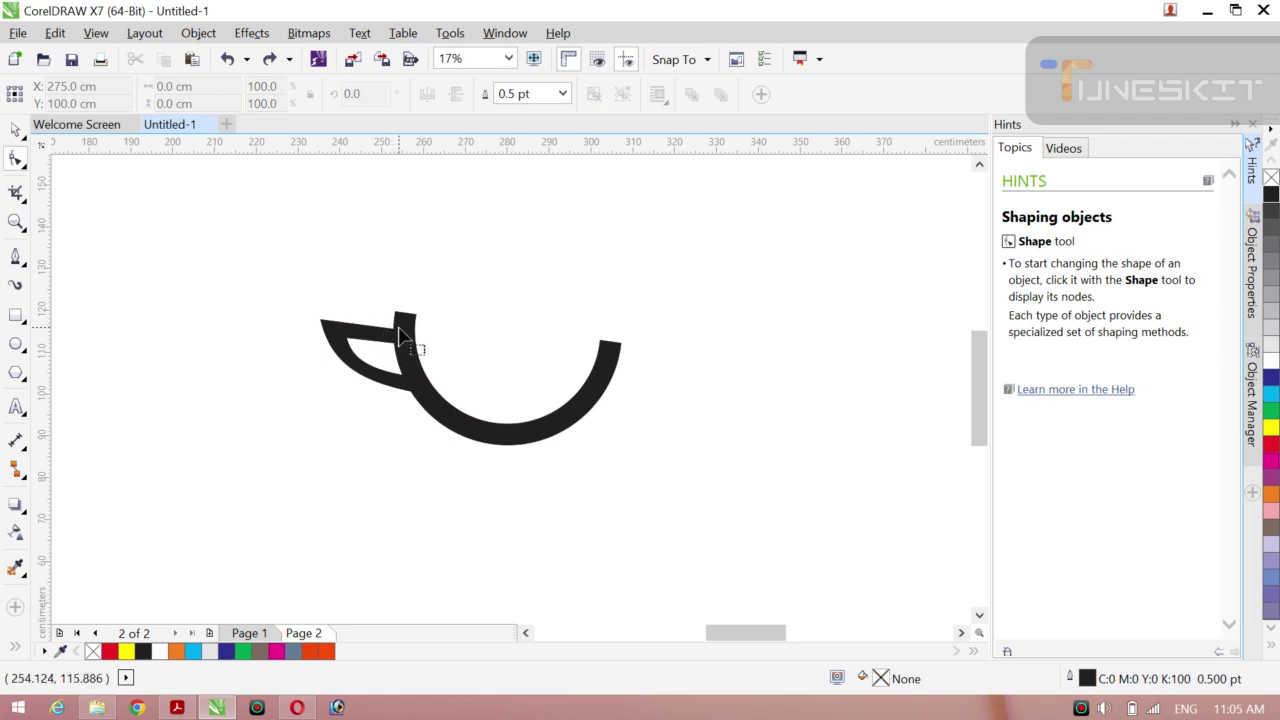
click(23, 141)
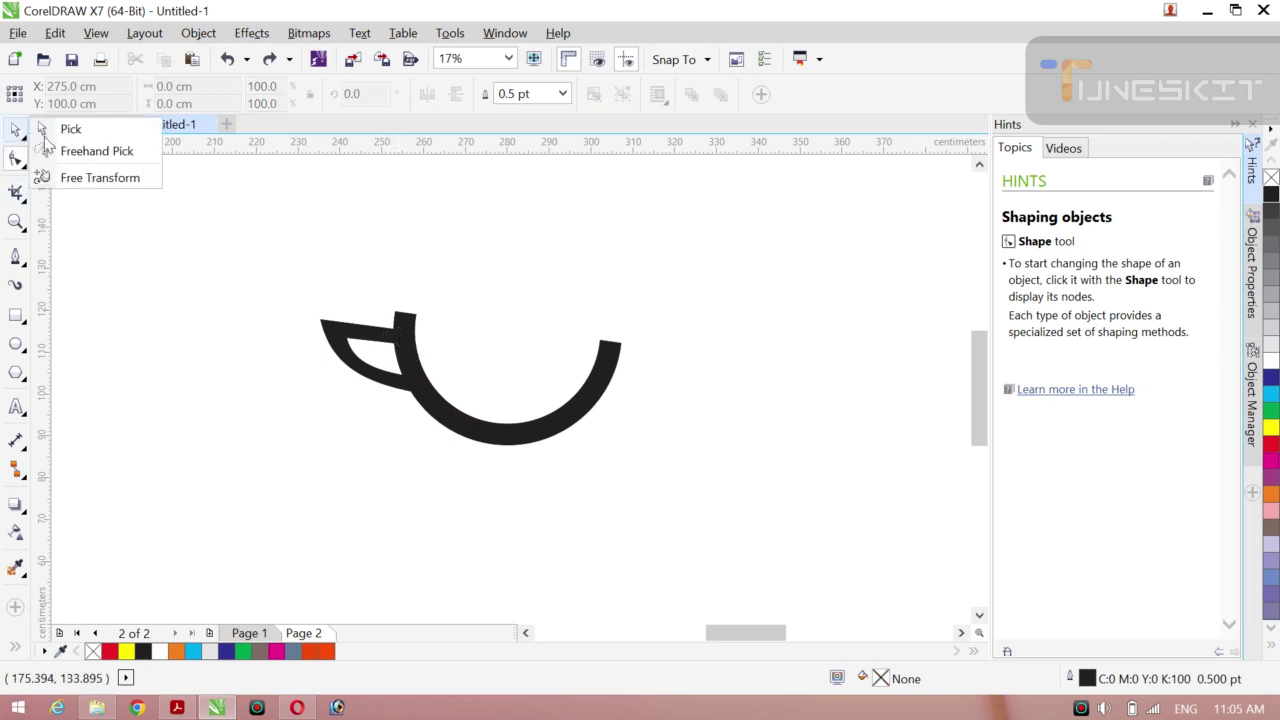
click(62, 126)
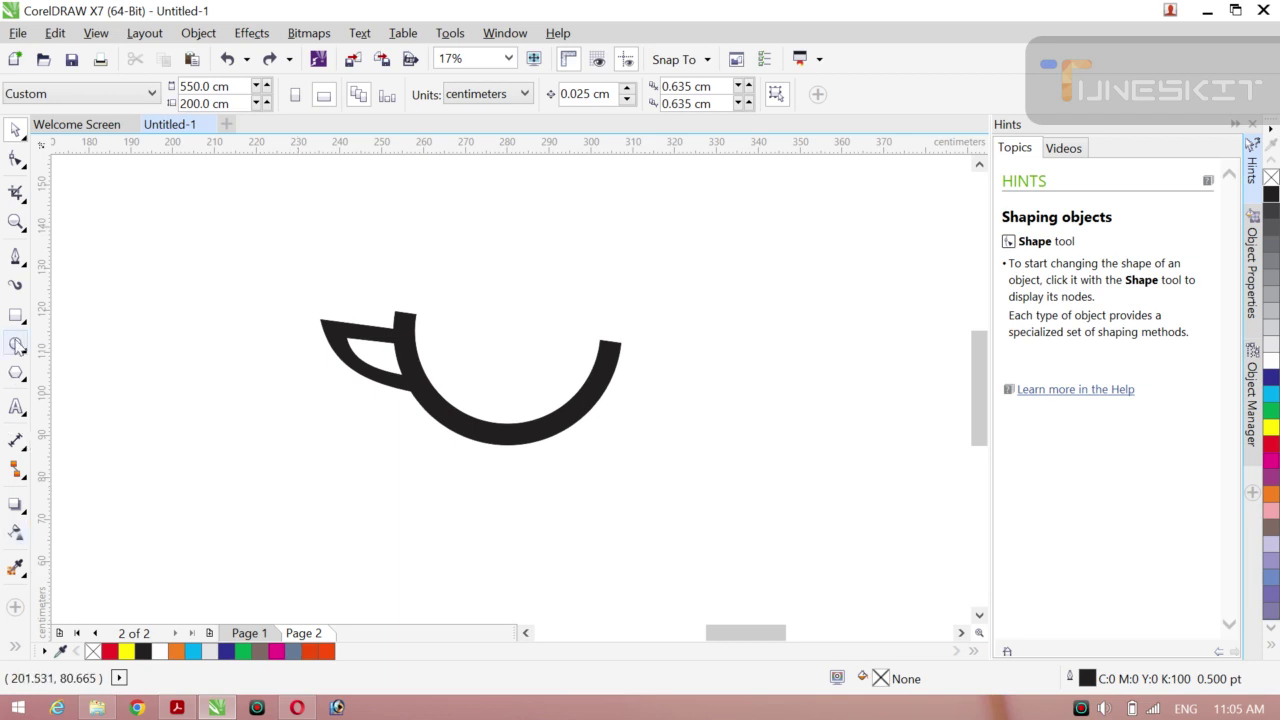
Add the artistic text "COFFEE" above the cup in 200 pt Arial.
click(15, 410)
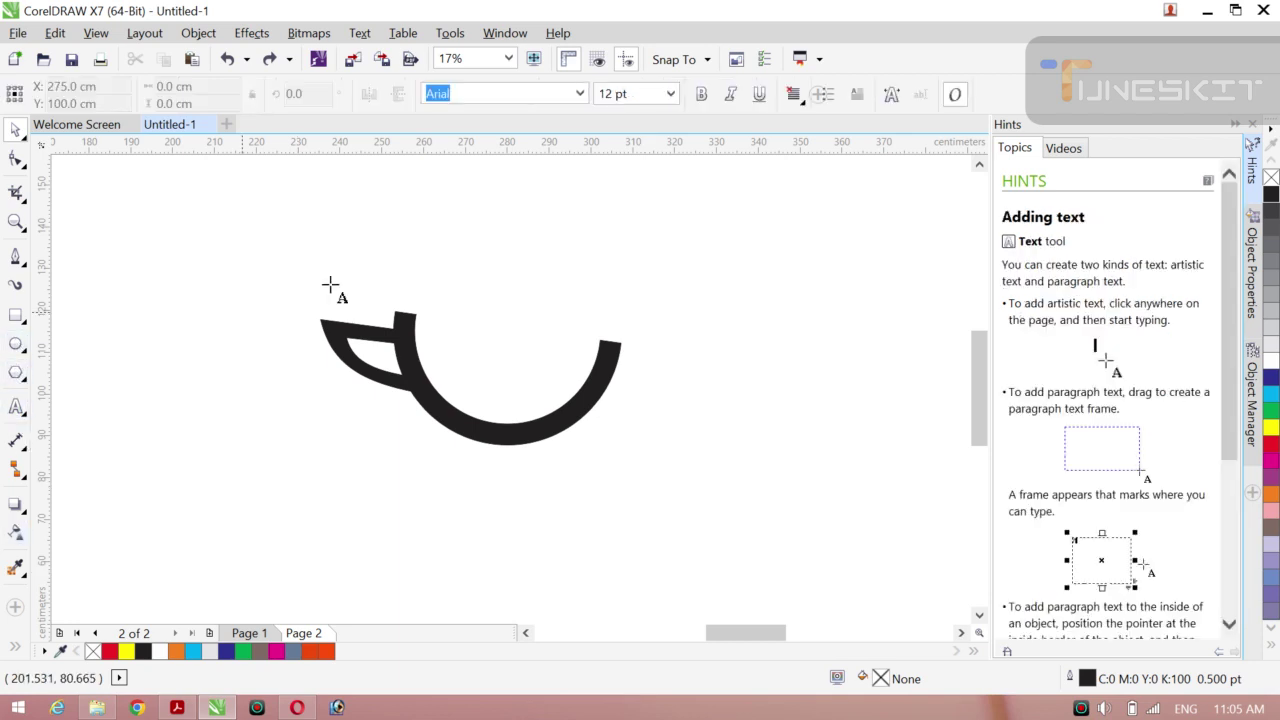
click(462, 267)
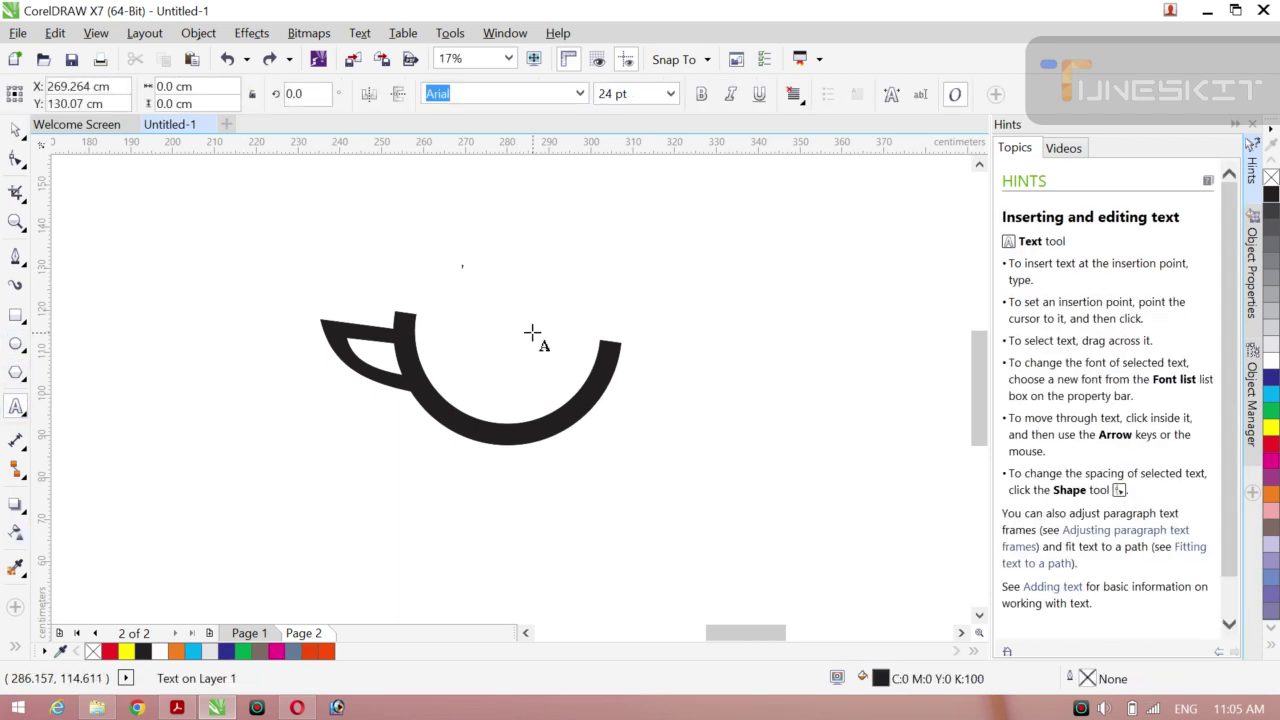
click(672, 100)
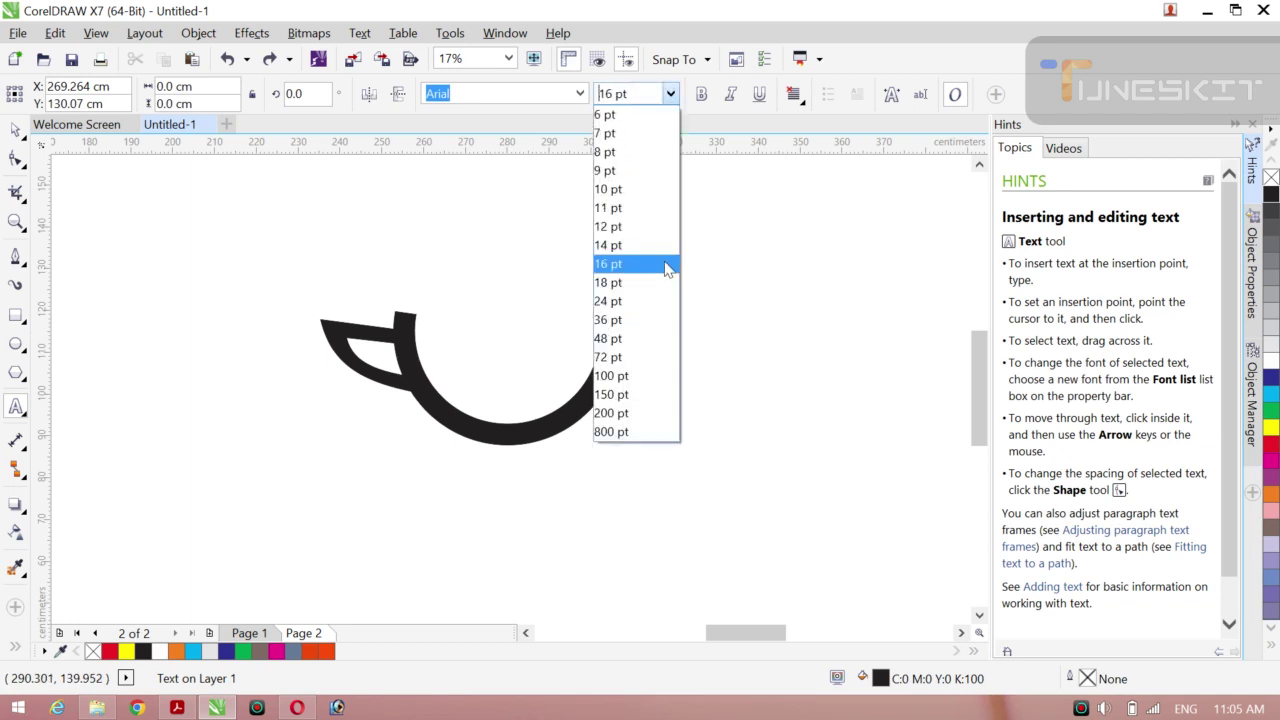
click(632, 418)
key(Escape)
text(OFF)
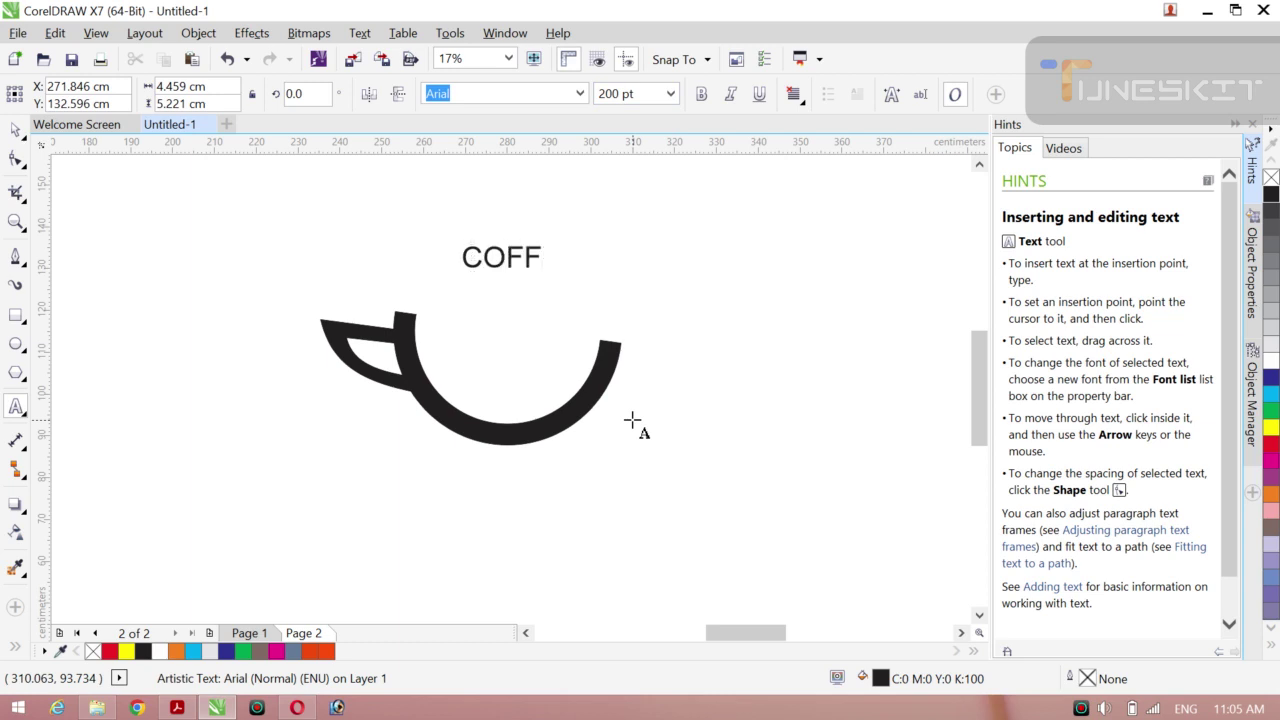
text(EE)
key(Escape)
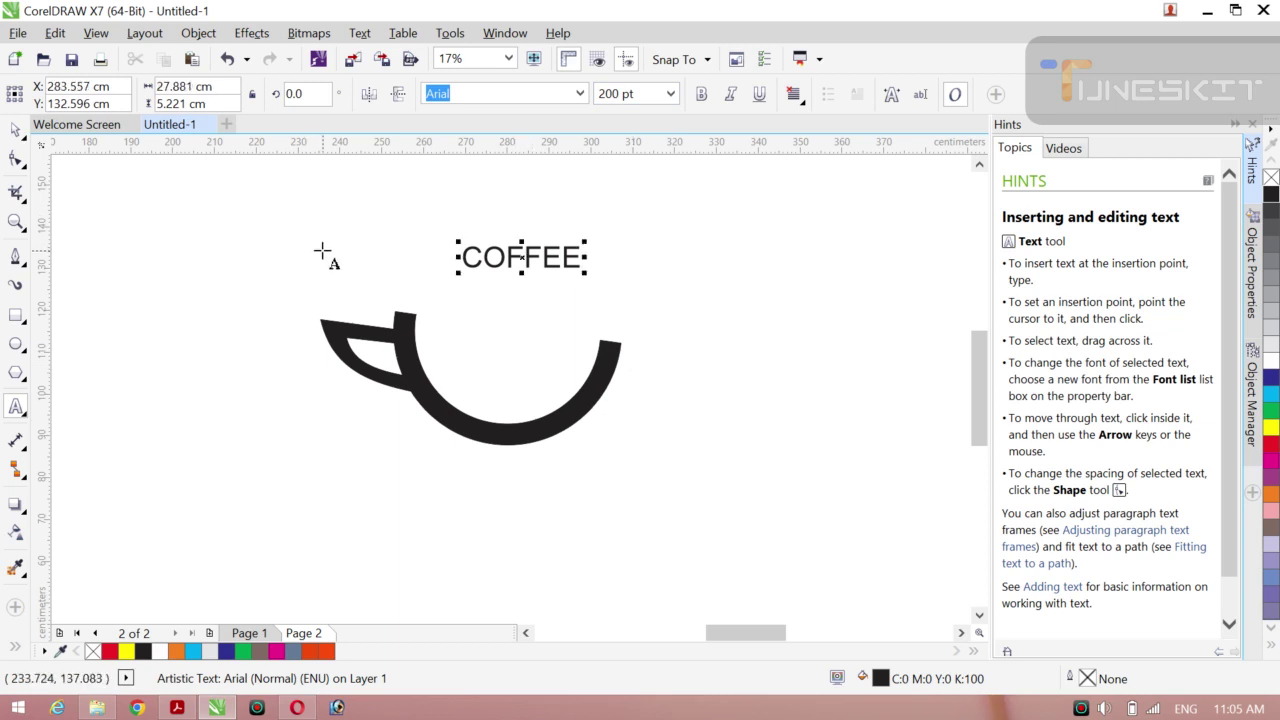
Change the COFFEE text to Sentence case and make it bold.
click(359, 33)
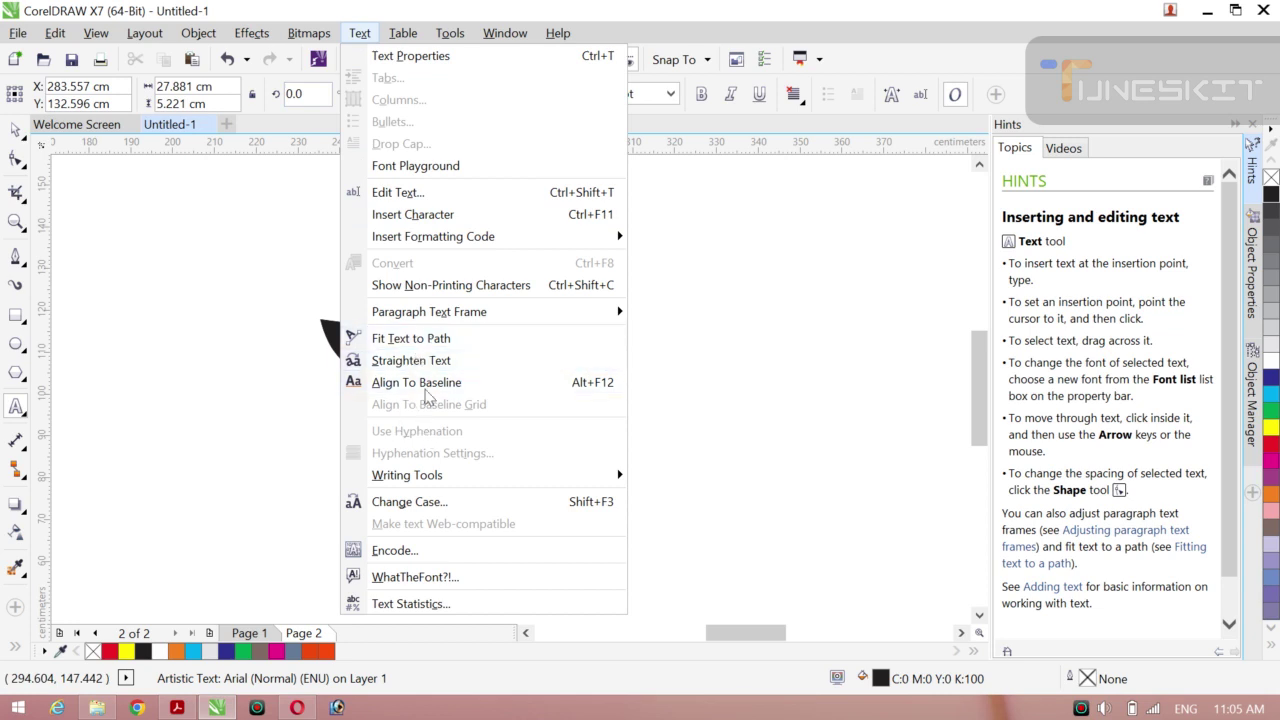
click(441, 508)
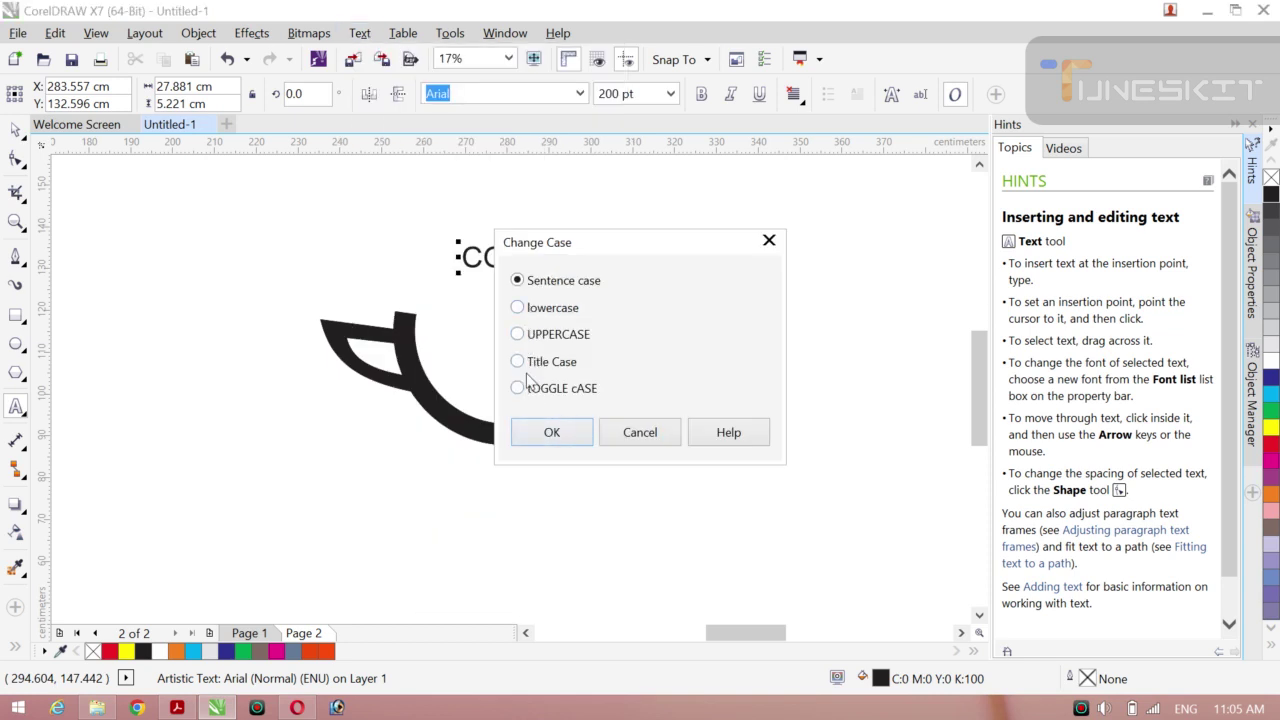
click(551, 433)
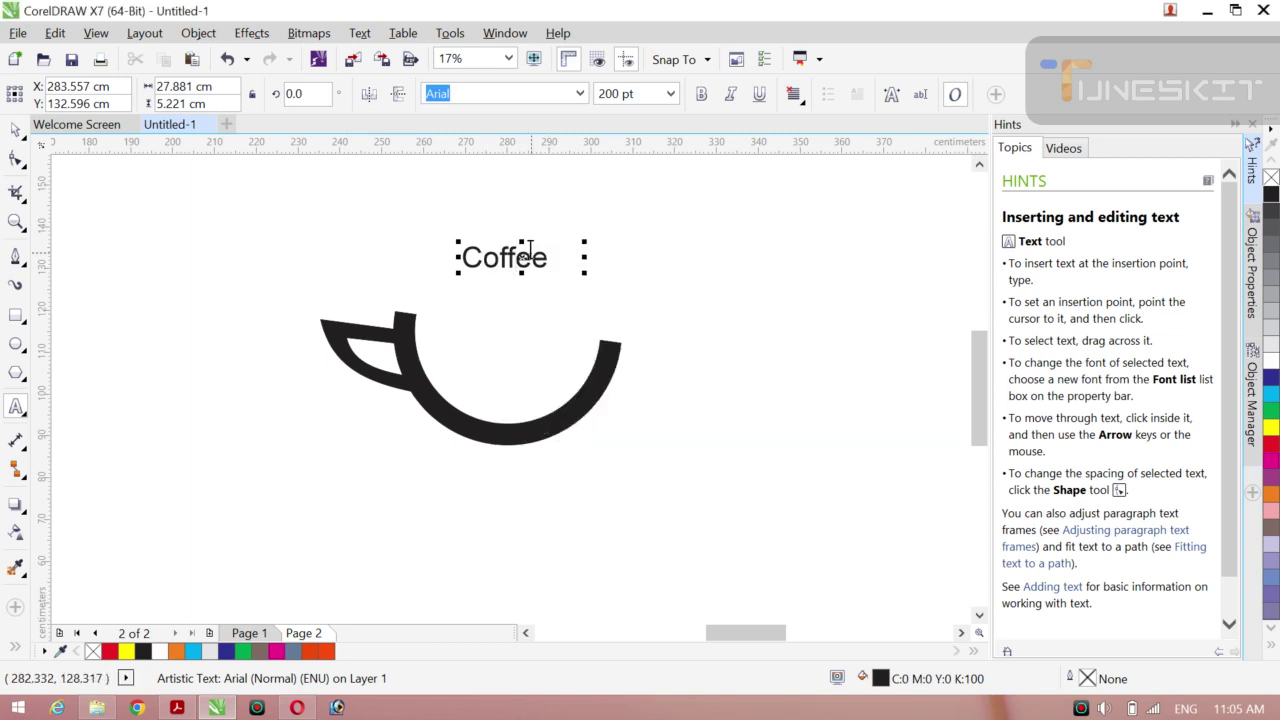
click(703, 95)
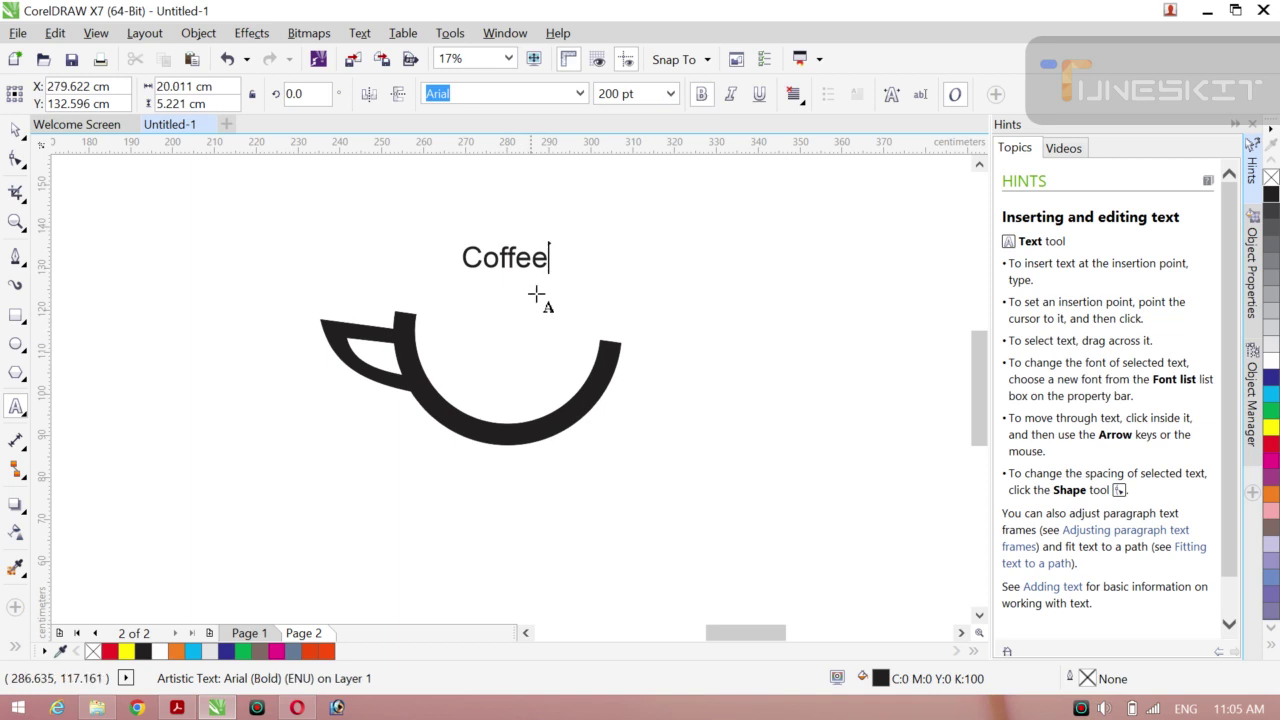
click(16, 131)
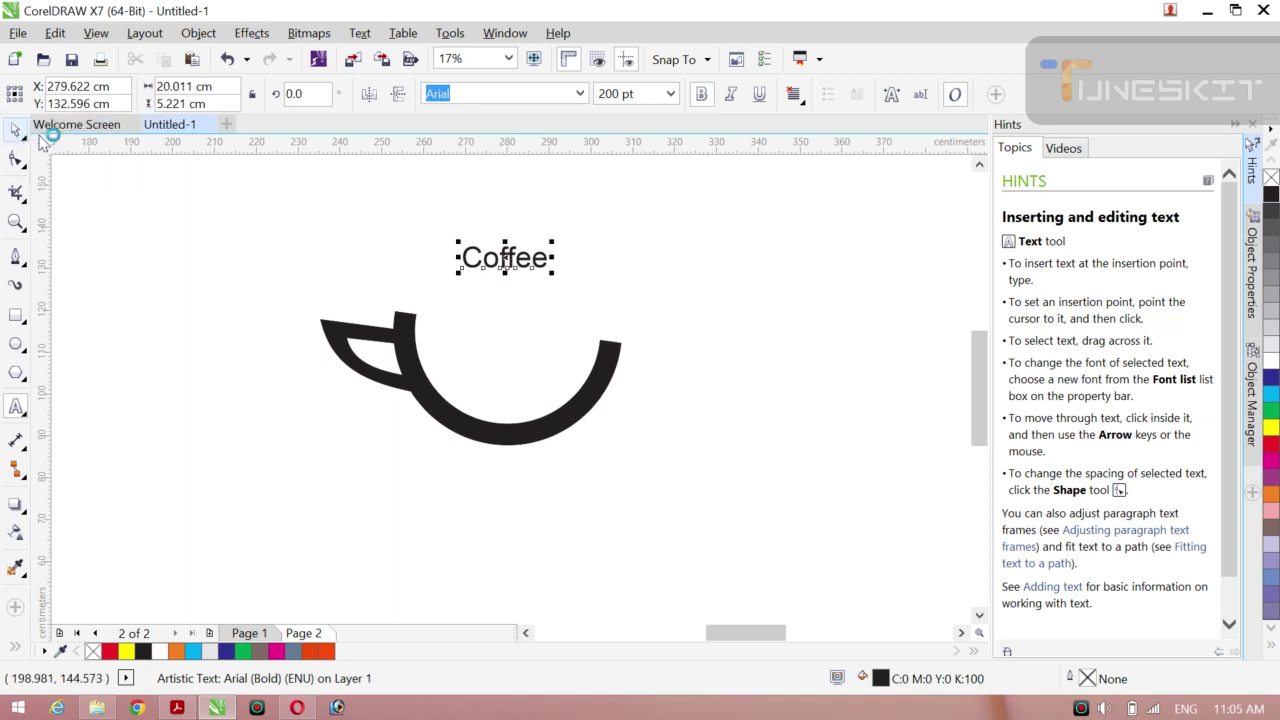
click(703, 94)
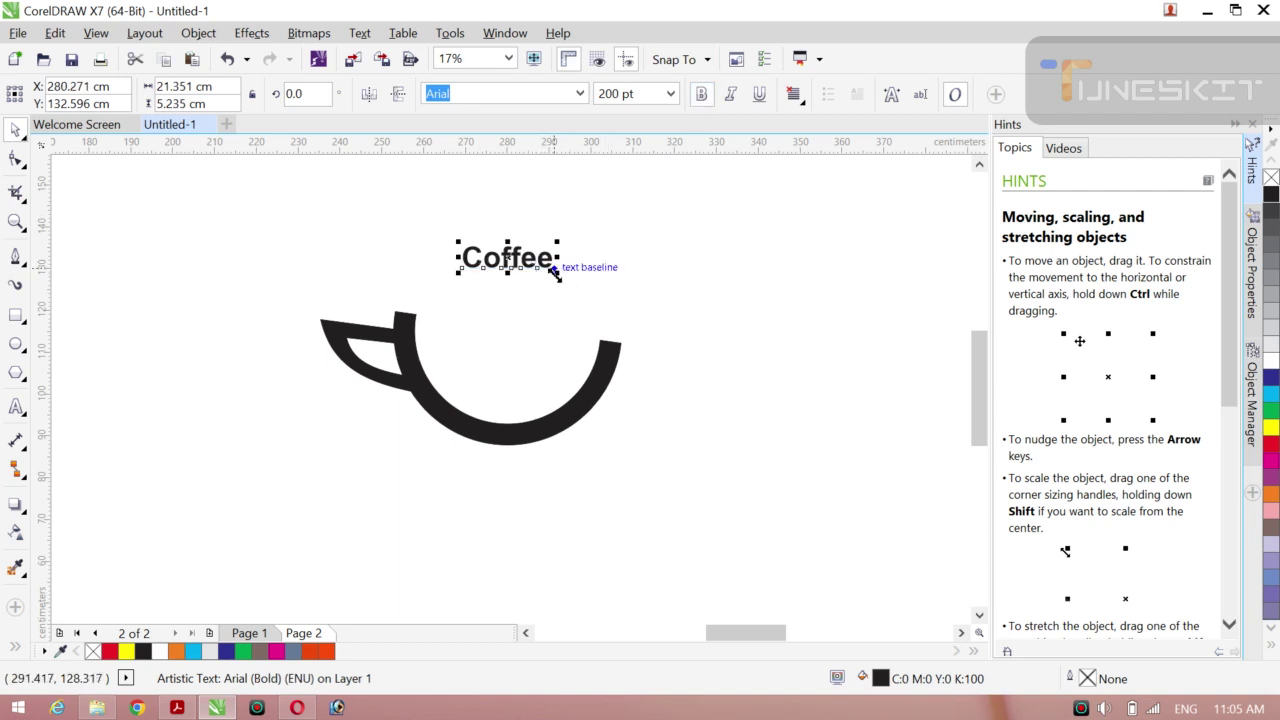
Place the Coffee text inside the cup bowl at about 227 pt and rotate it counterclockwise by about 4.6 degrees.
drag(556, 272, 511, 368)
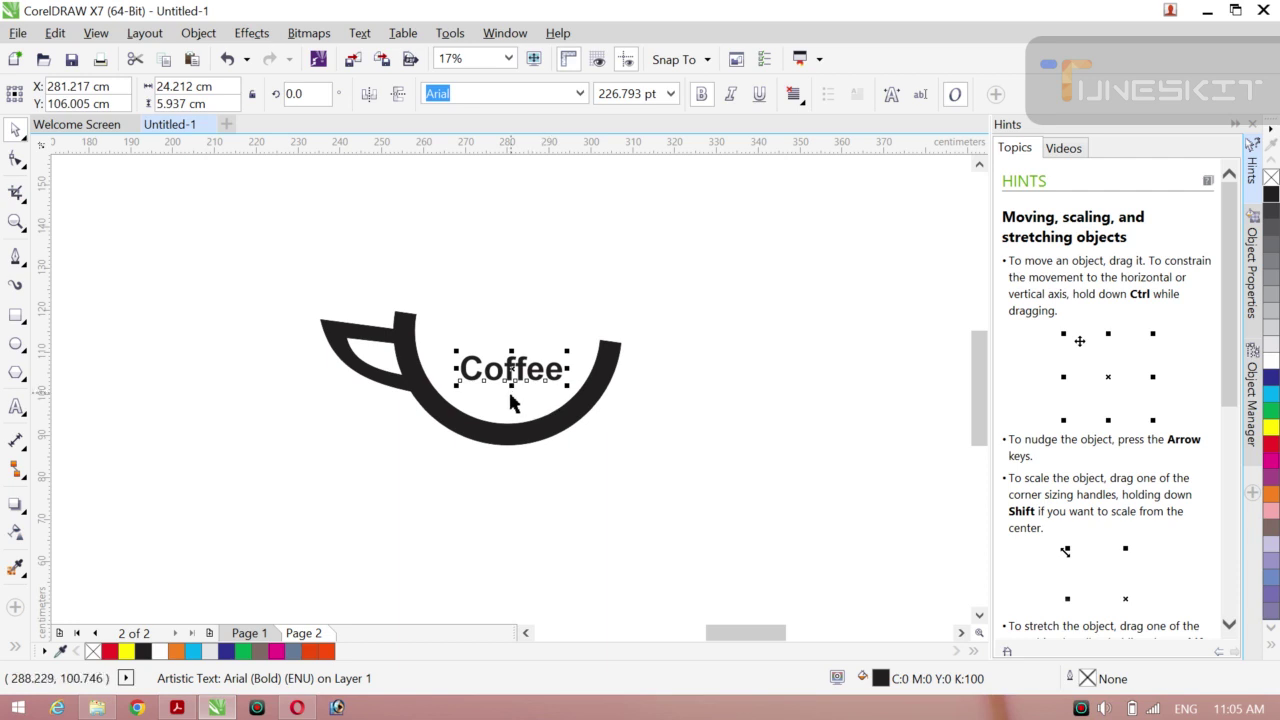
click(518, 372)
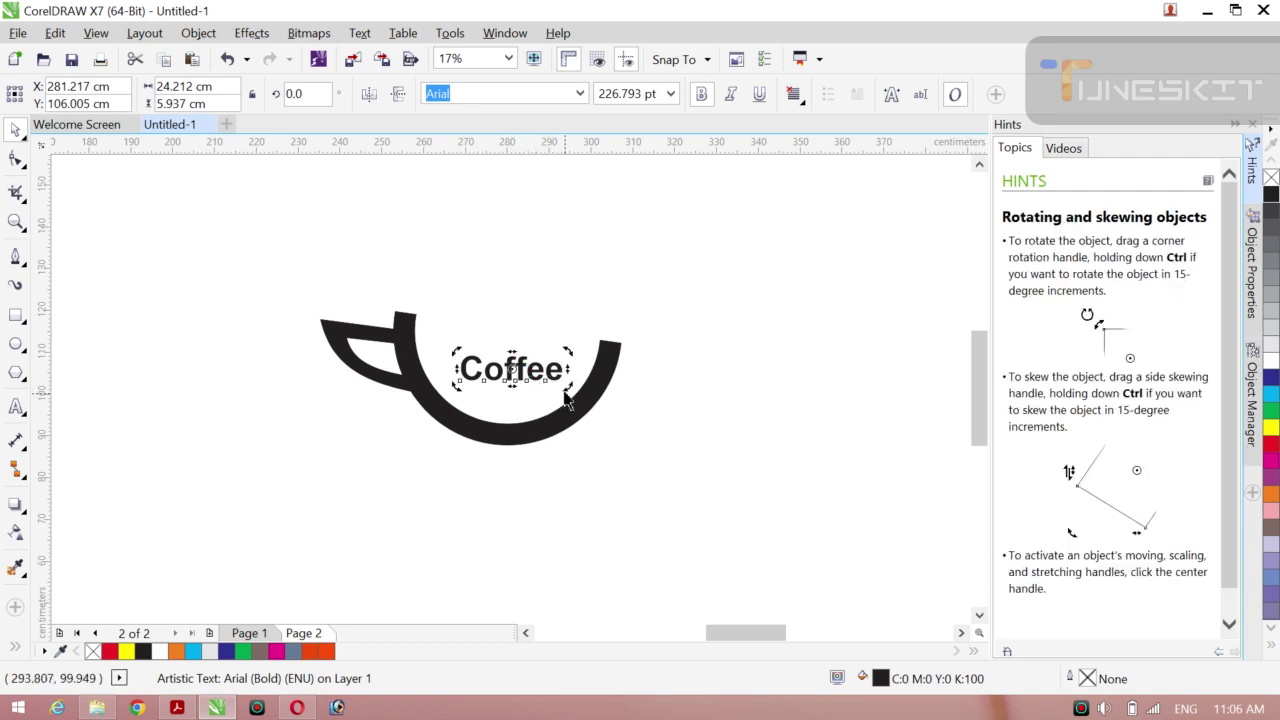
drag(564, 390, 568, 386)
click(743, 500)
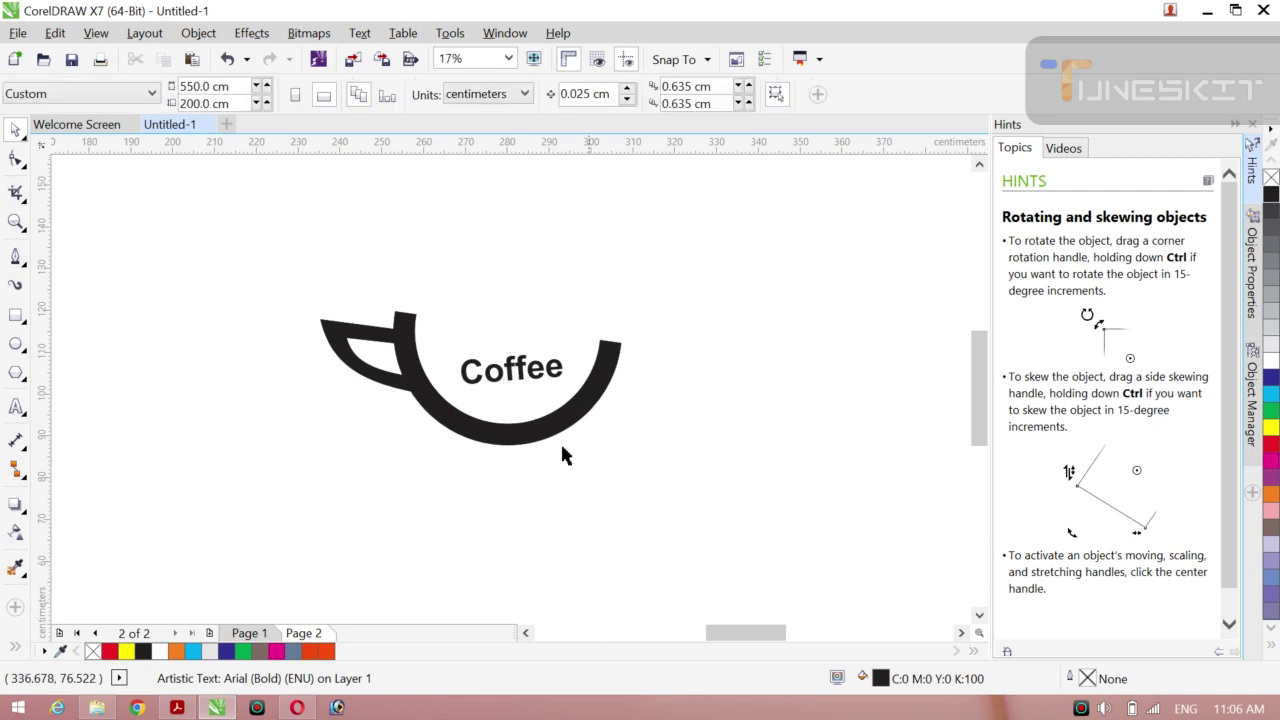
Nudge the tilted Coffee text slightly up and to the left inside the cup, and enlarge it a little.
click(510, 375)
drag(512, 372, 507, 368)
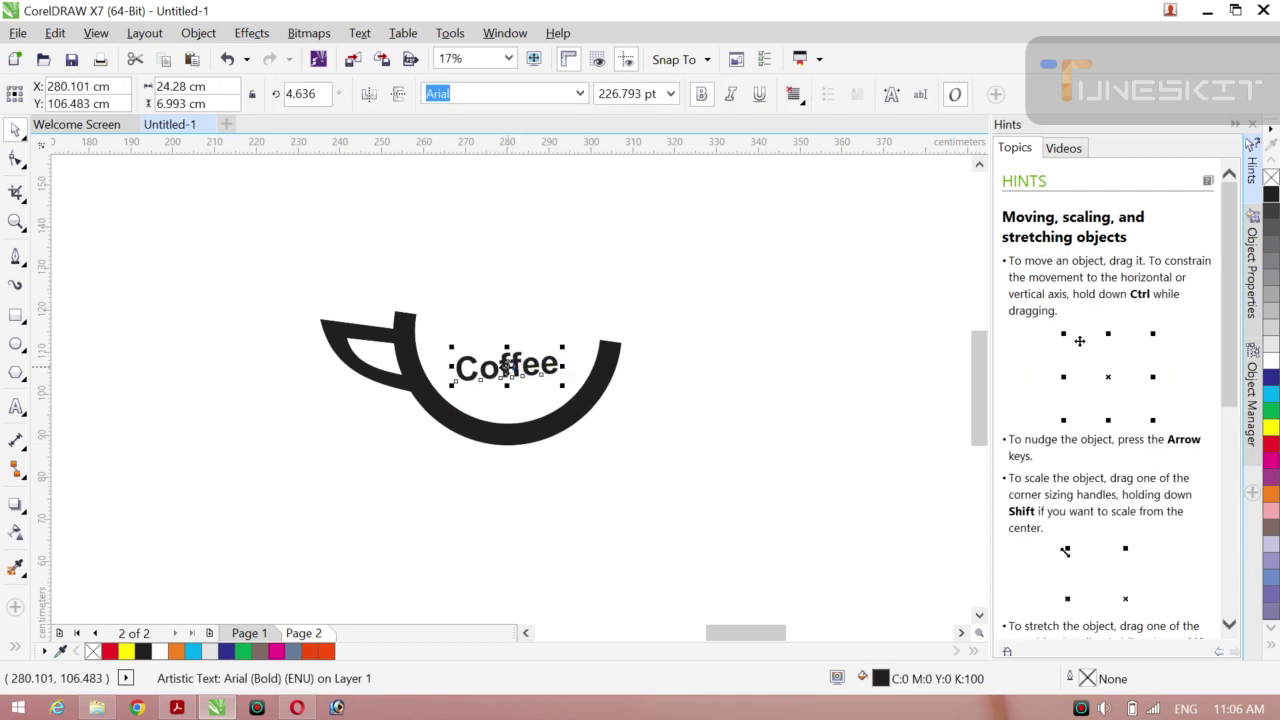
click(630, 437)
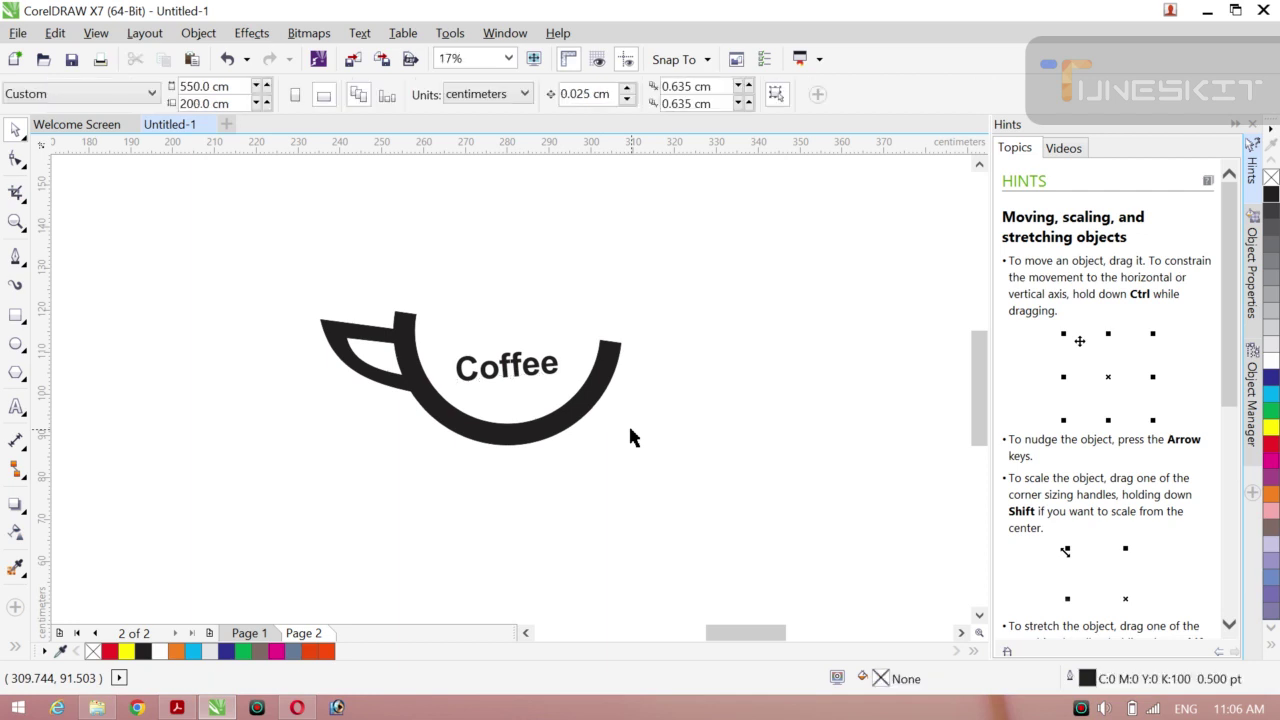
click(522, 374)
drag(563, 385, 571, 394)
click(714, 443)
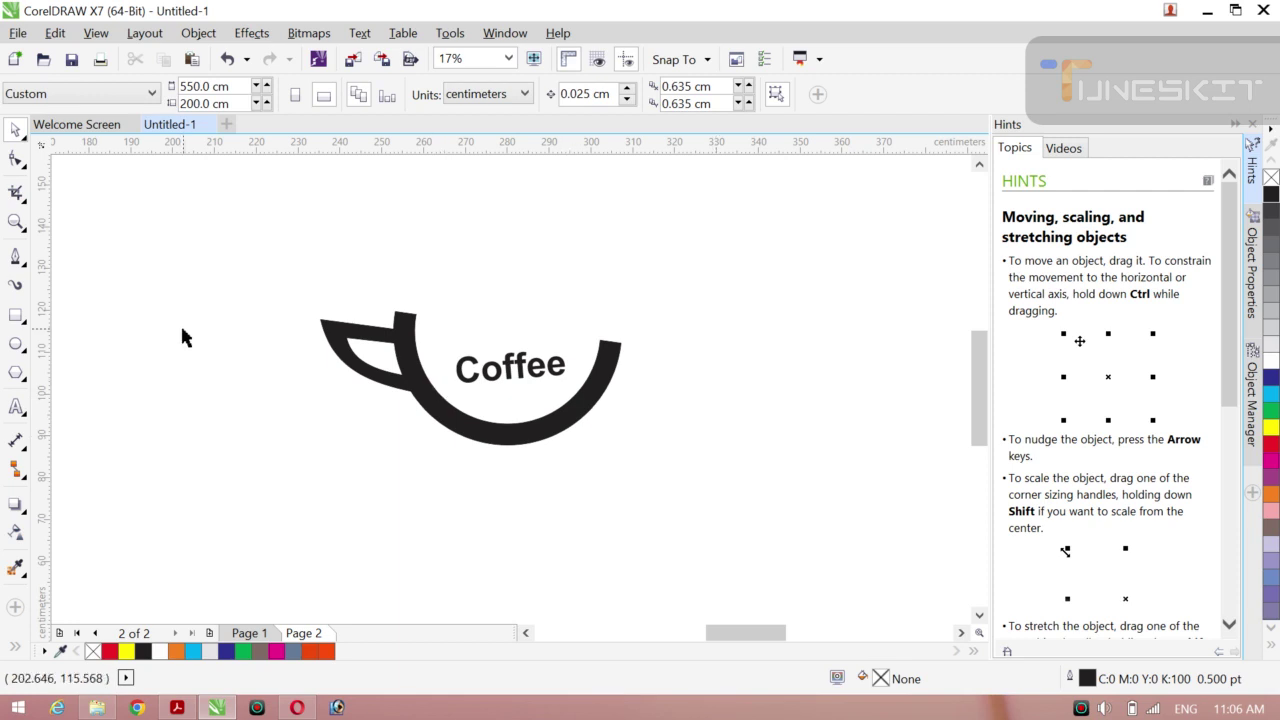
Draw a nearly horizontal line about 58 cm long above the cup with the Pen tool.
click(15, 257)
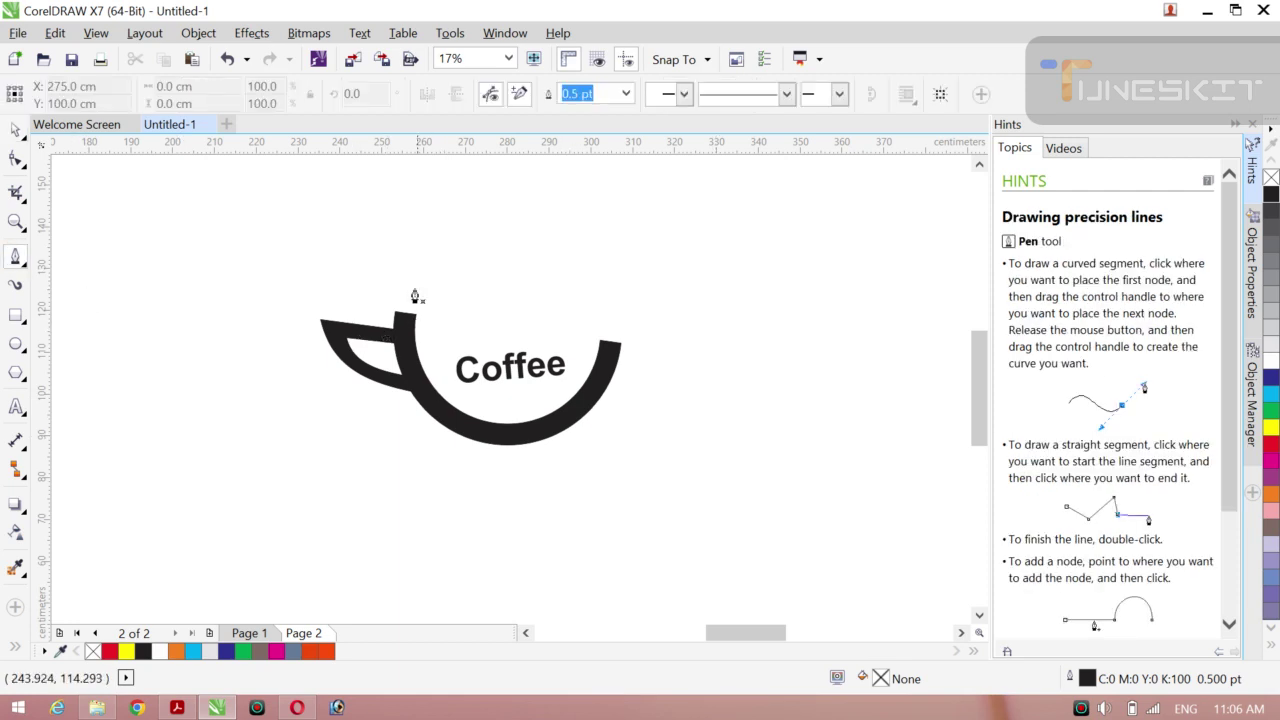
click(376, 257)
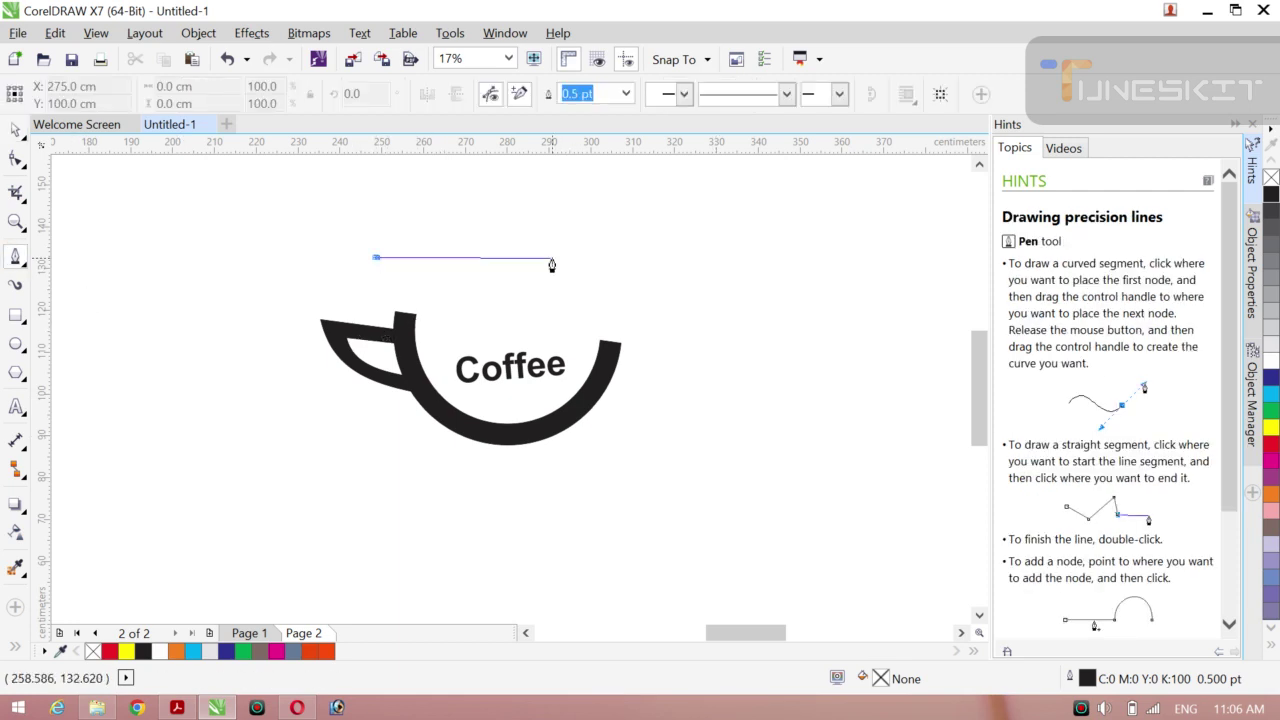
double_click(621, 260)
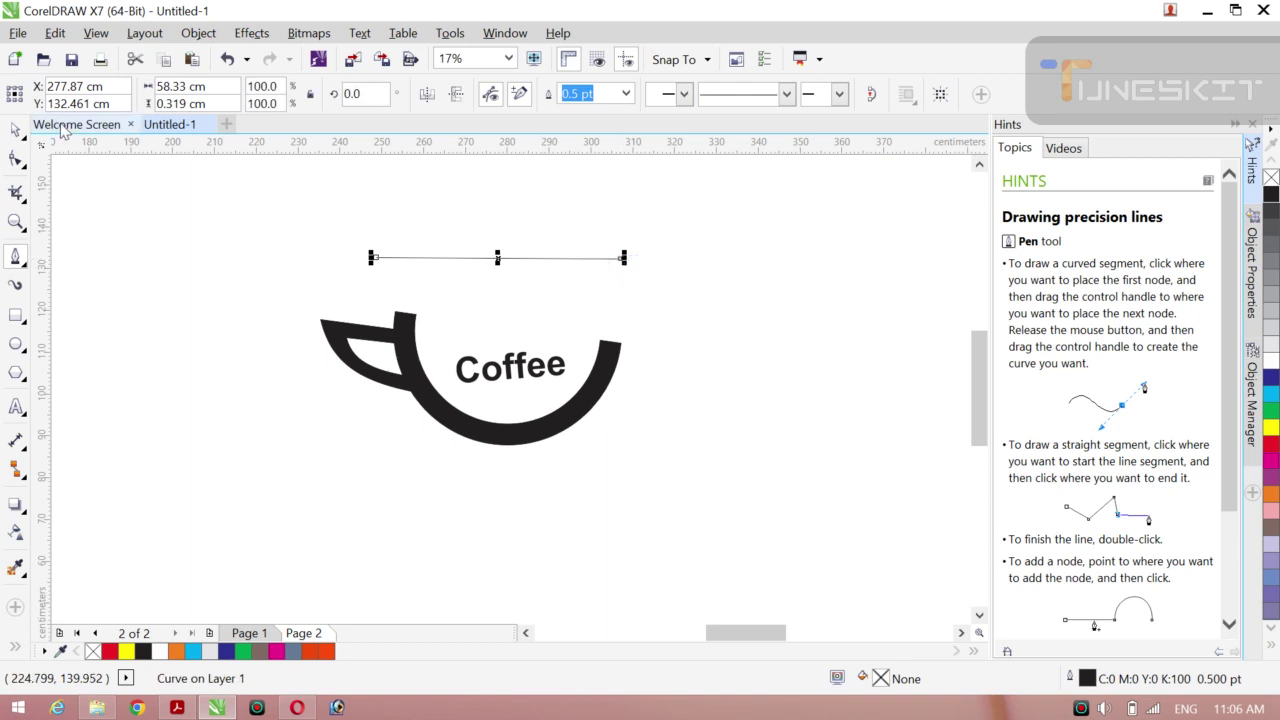
Convert the line above the cup to a curve and bend it into a gentle S-shaped wave, crest first and trough second.
click(22, 138)
click(63, 127)
click(15, 158)
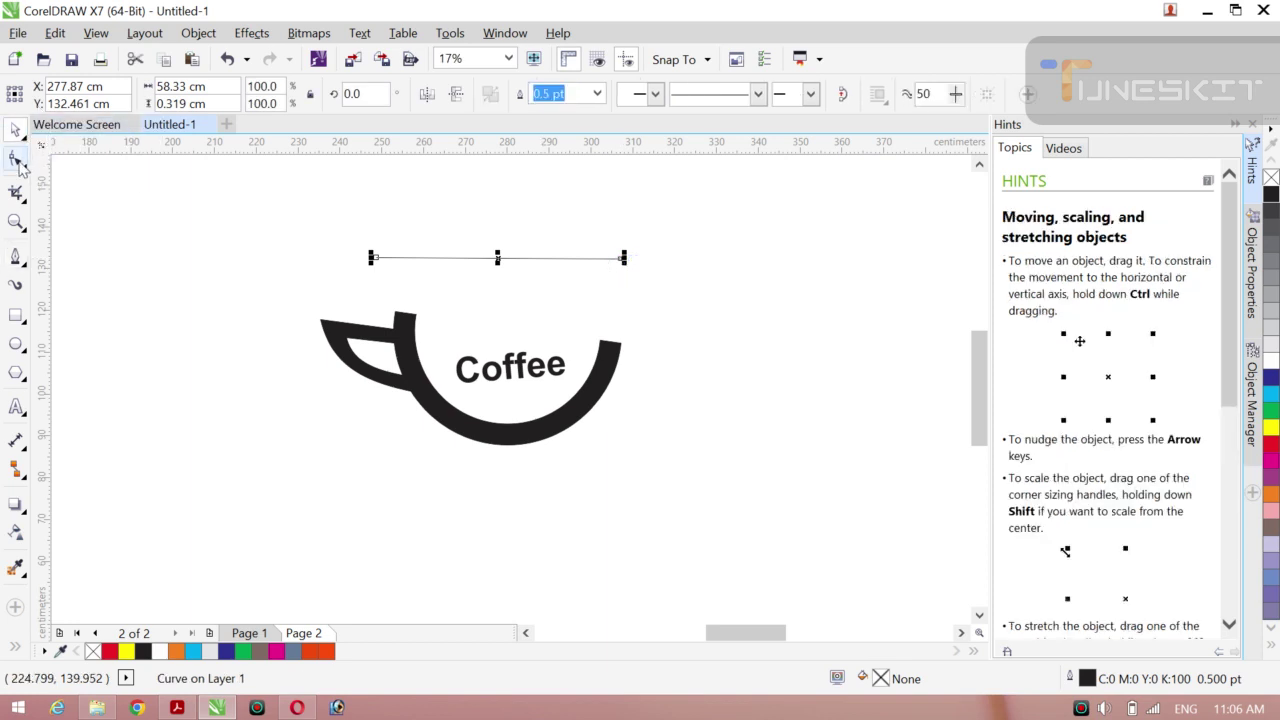
click(491, 262)
right_click(489, 259)
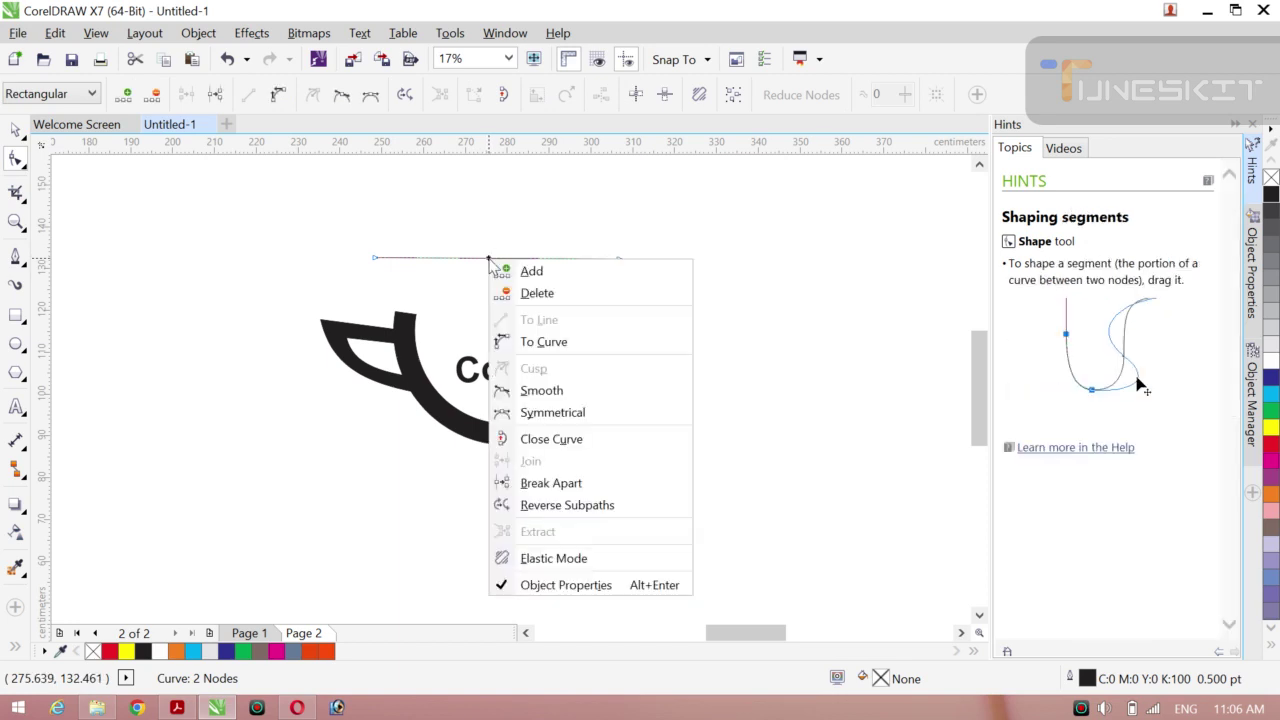
click(522, 338)
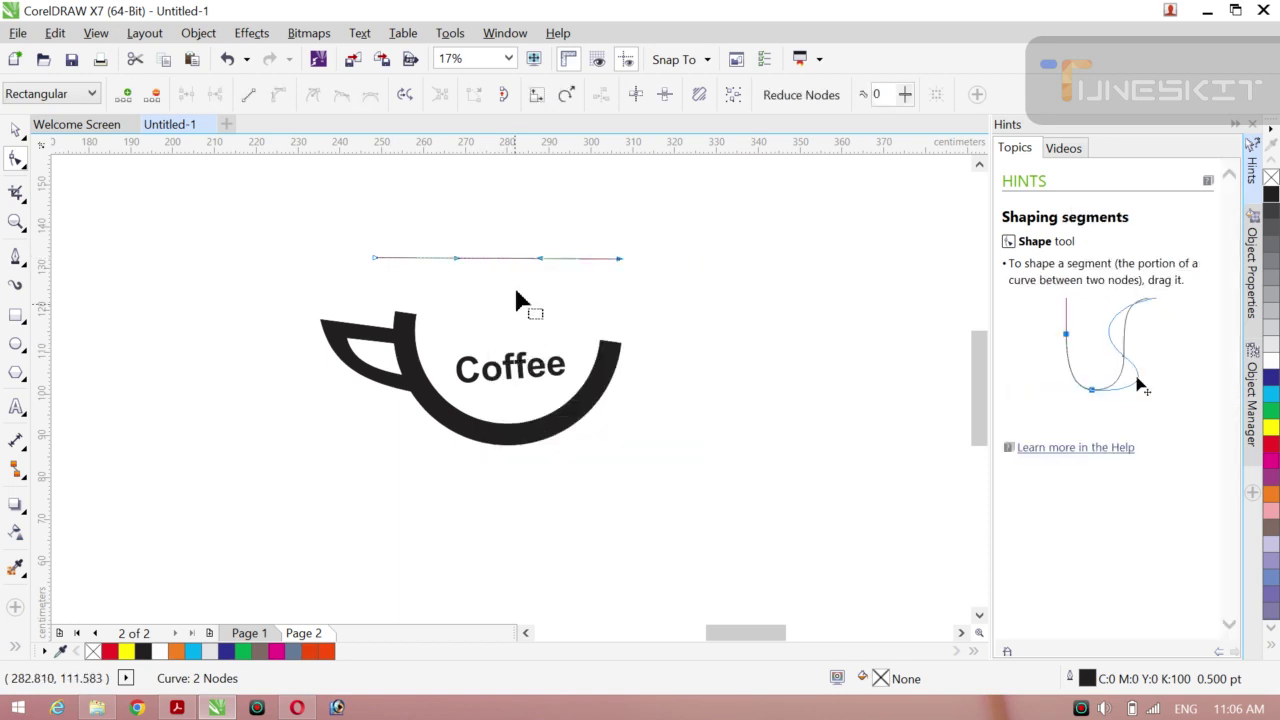
drag(541, 262, 516, 294)
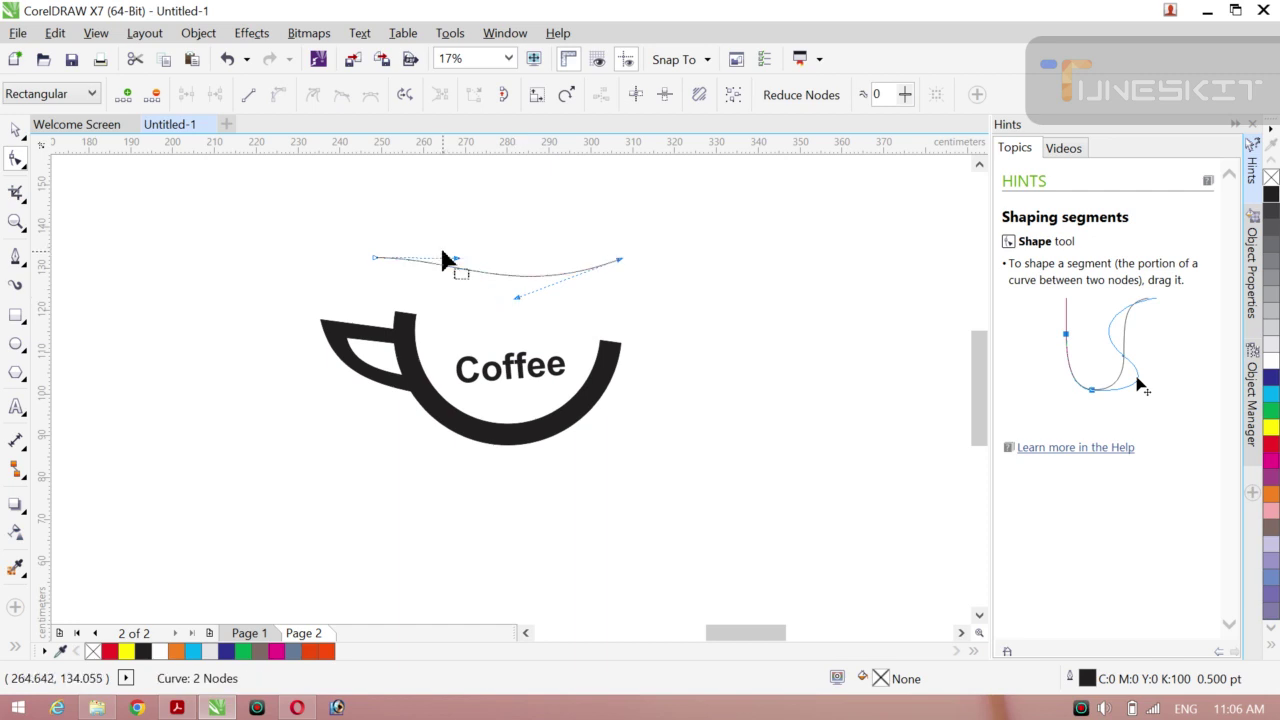
drag(456, 260, 469, 241)
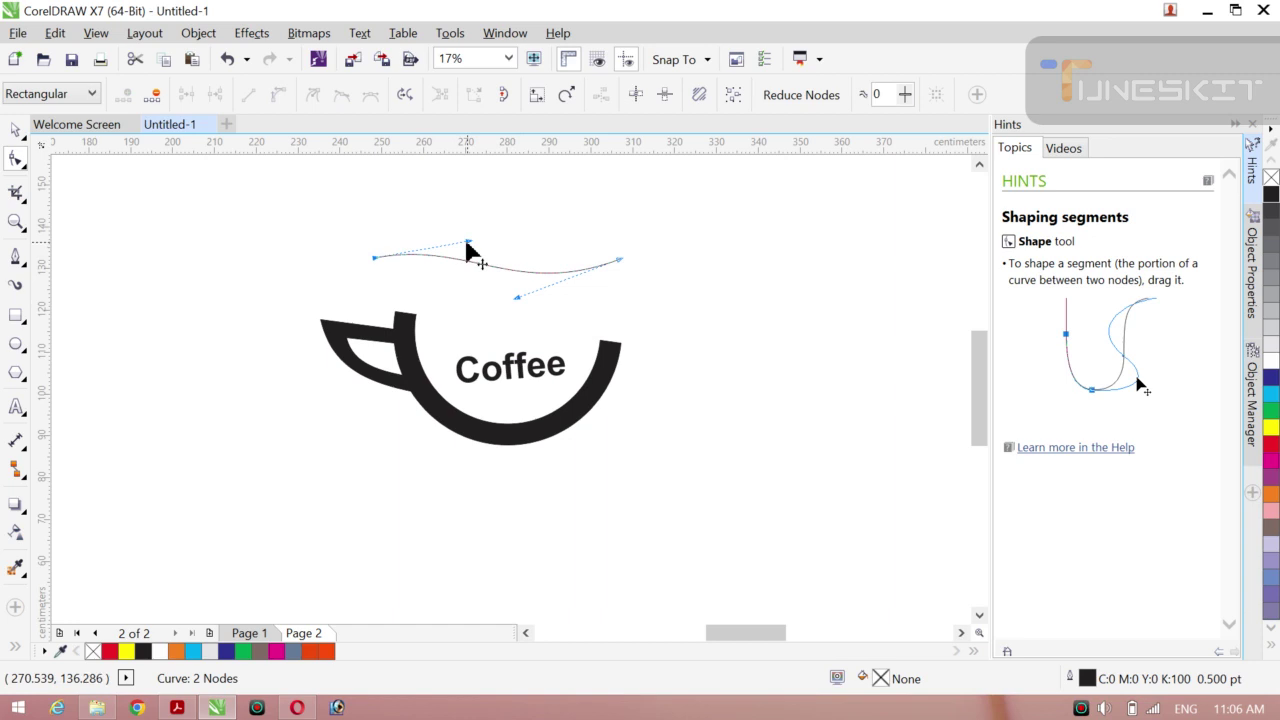
drag(469, 244, 475, 231)
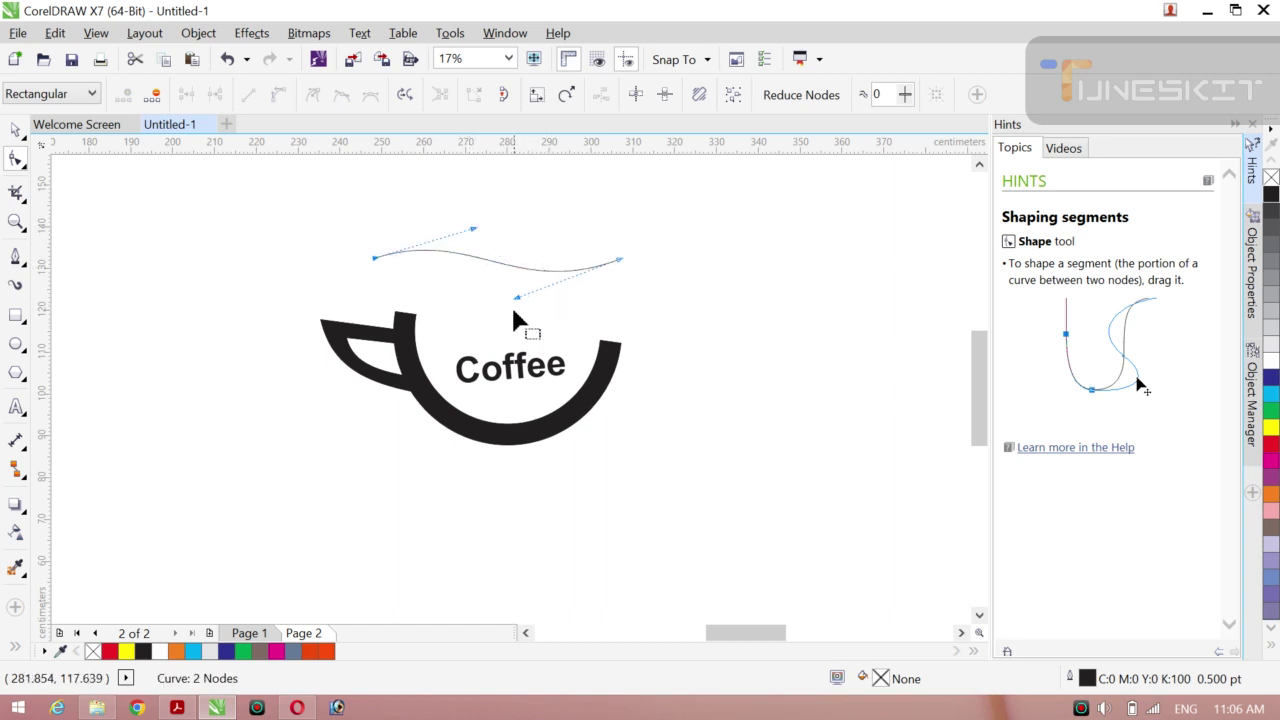
drag(512, 300, 510, 300)
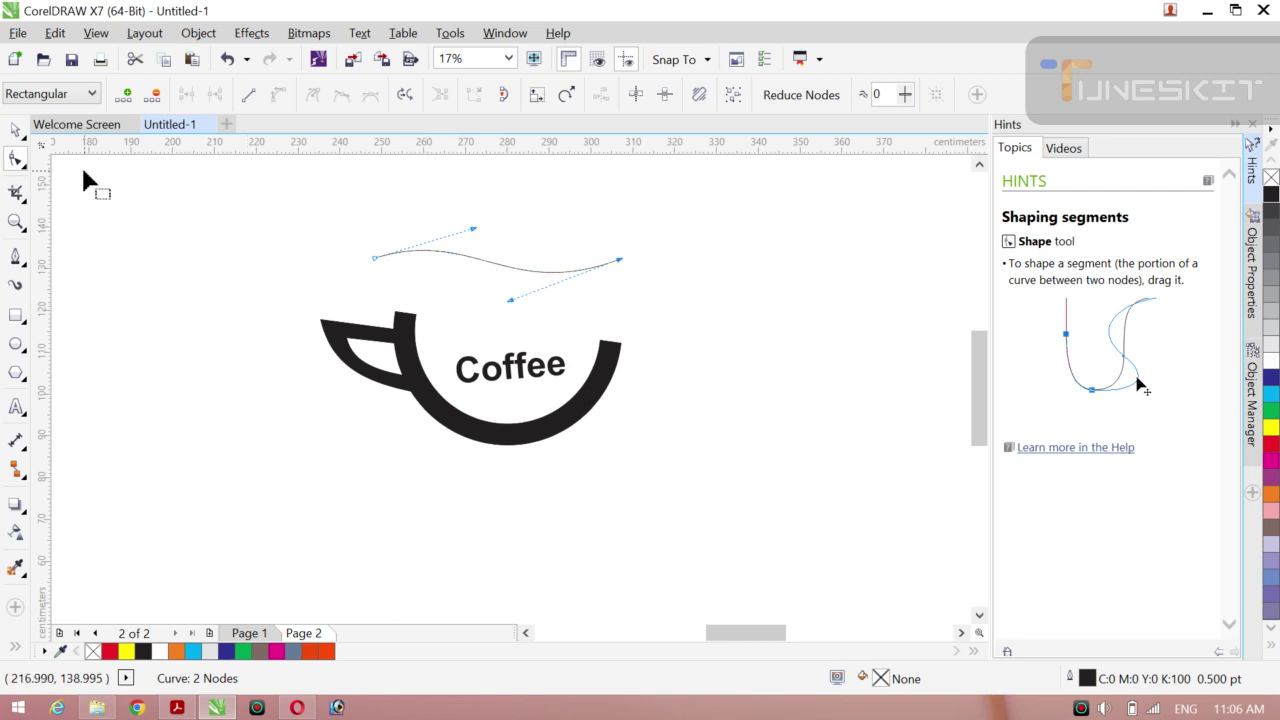
Narrow the wavy line about its centre to about 37.6 cm wide and place a copy about 1.7 cm above it.
click(17, 131)
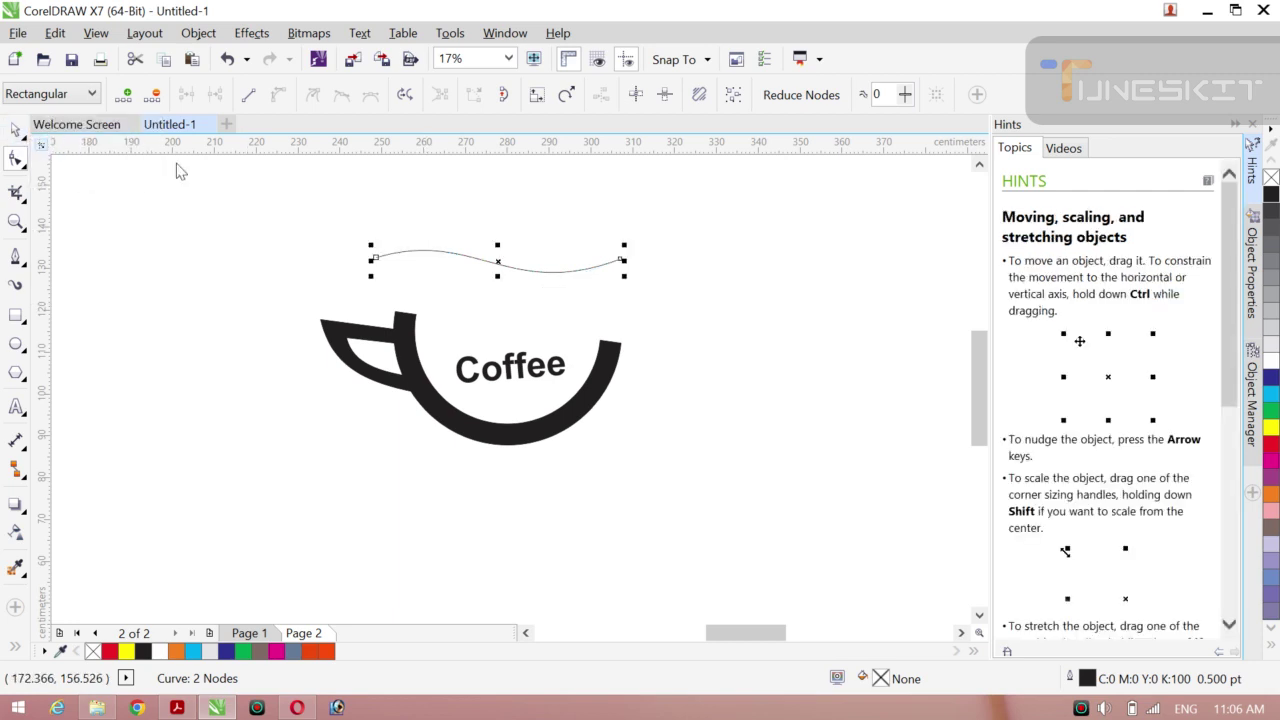
drag(622, 261, 578, 262)
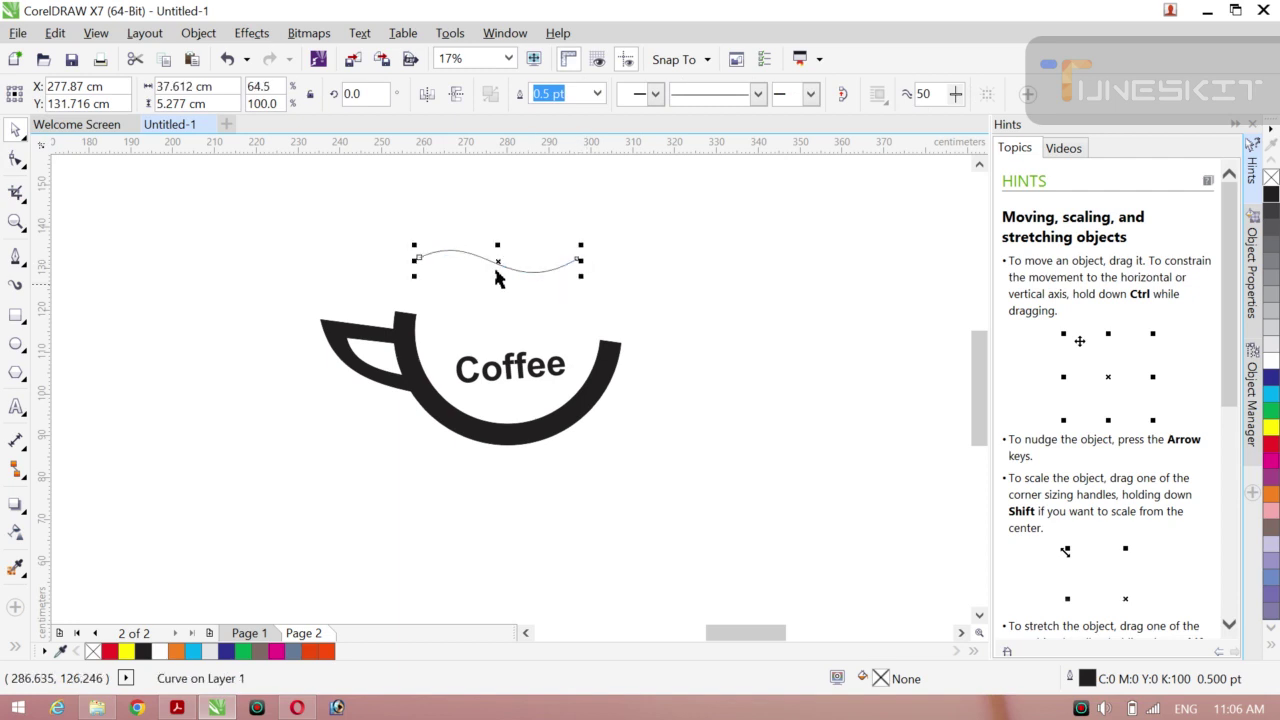
mouse_move(503, 262)
mouse_down()
mouse_move(512, 274)
mouse_move(501, 255)
mouse_up()
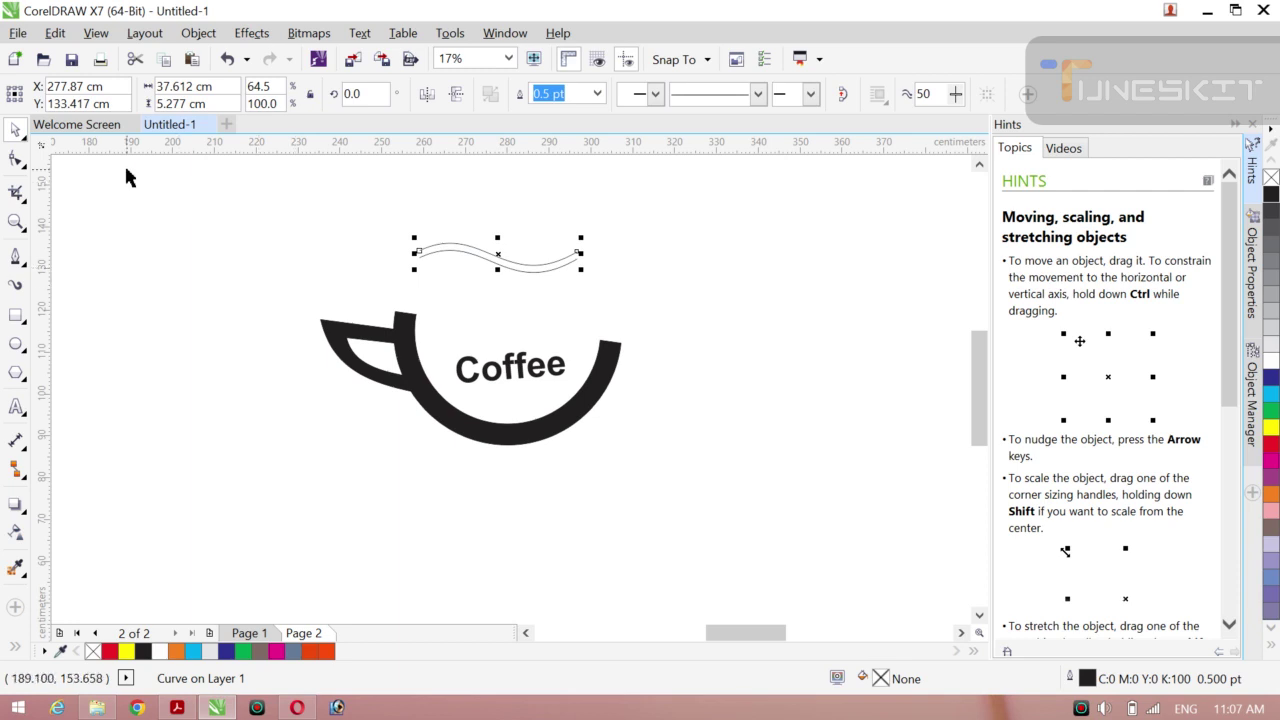
click(30, 147)
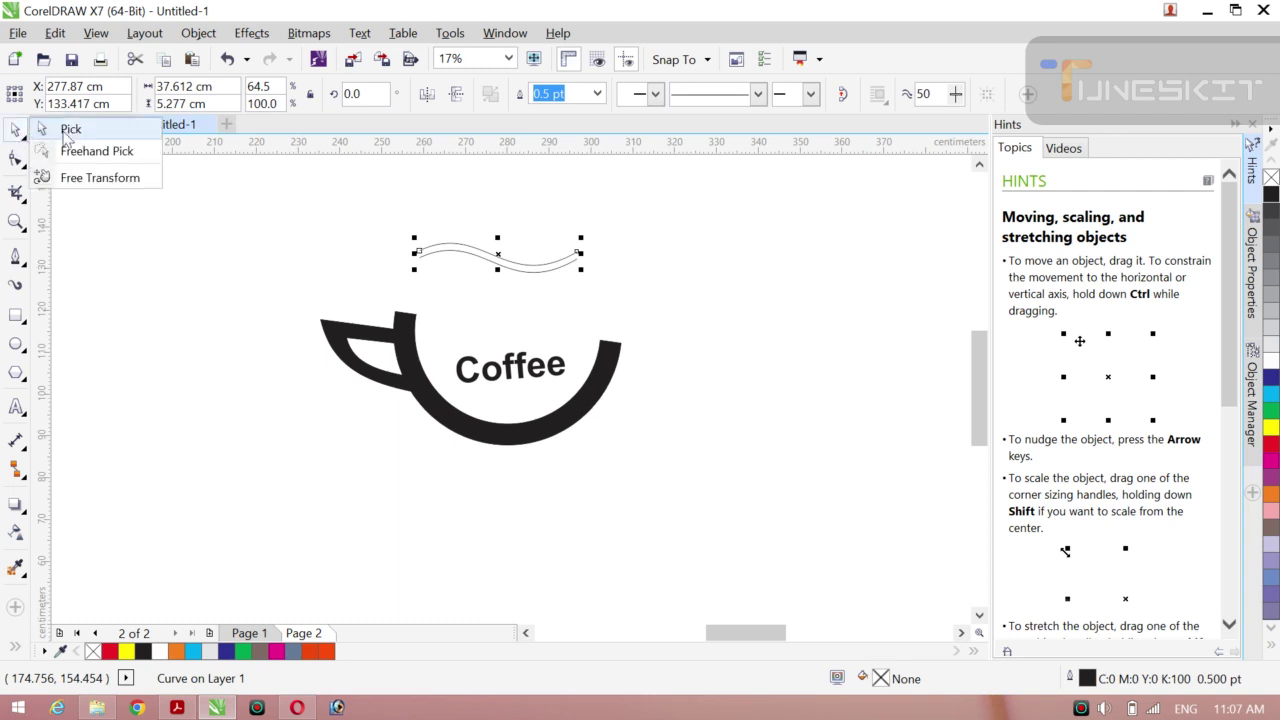
click(141, 272)
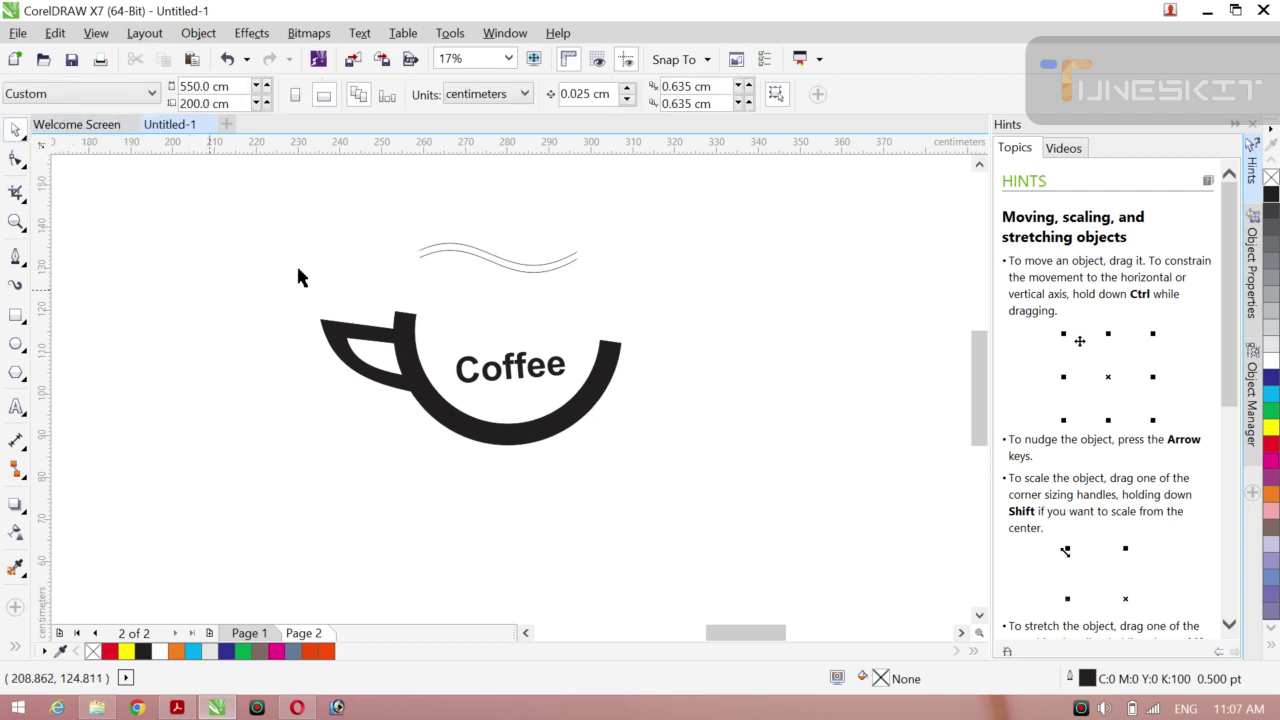
click(16, 256)
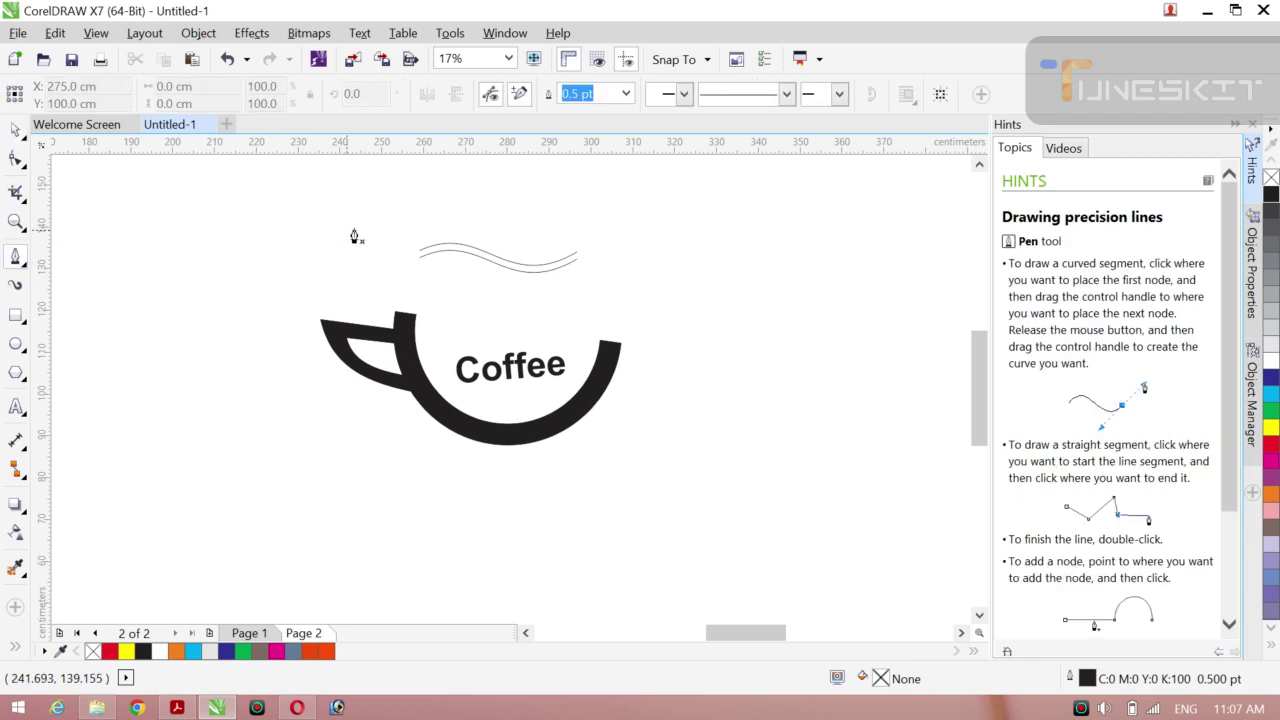
click(420, 252)
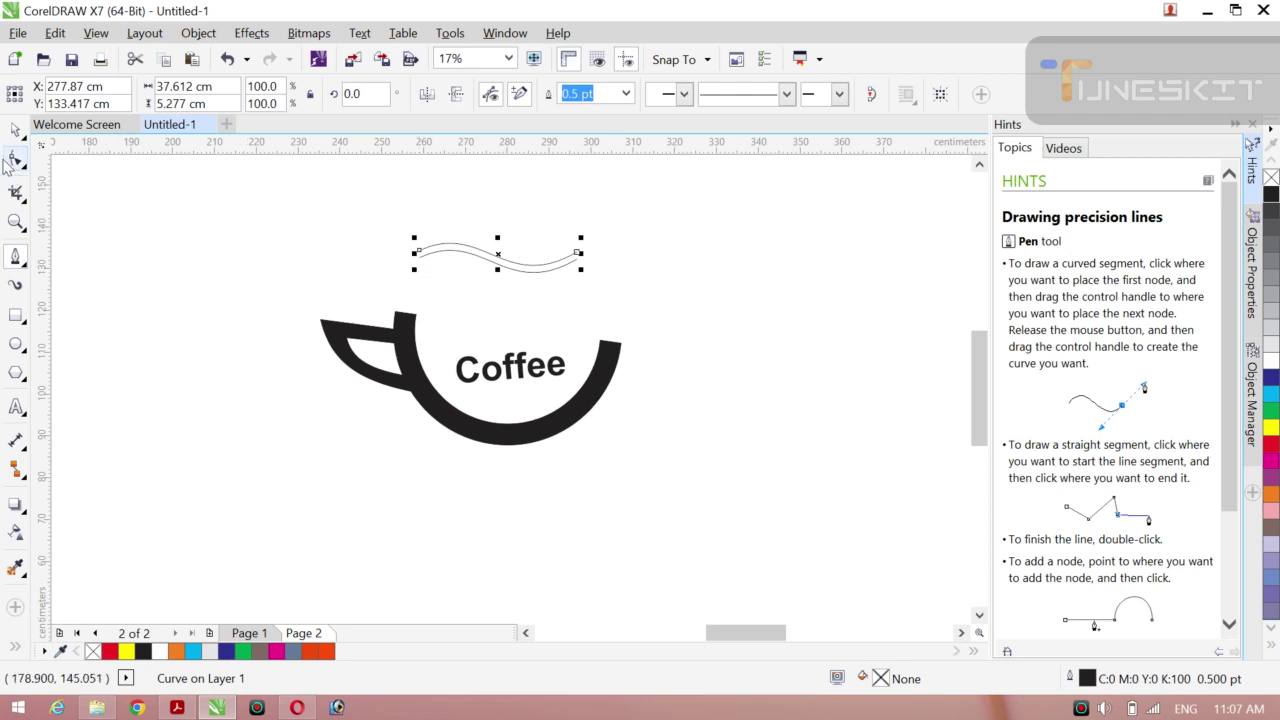
click(16, 131)
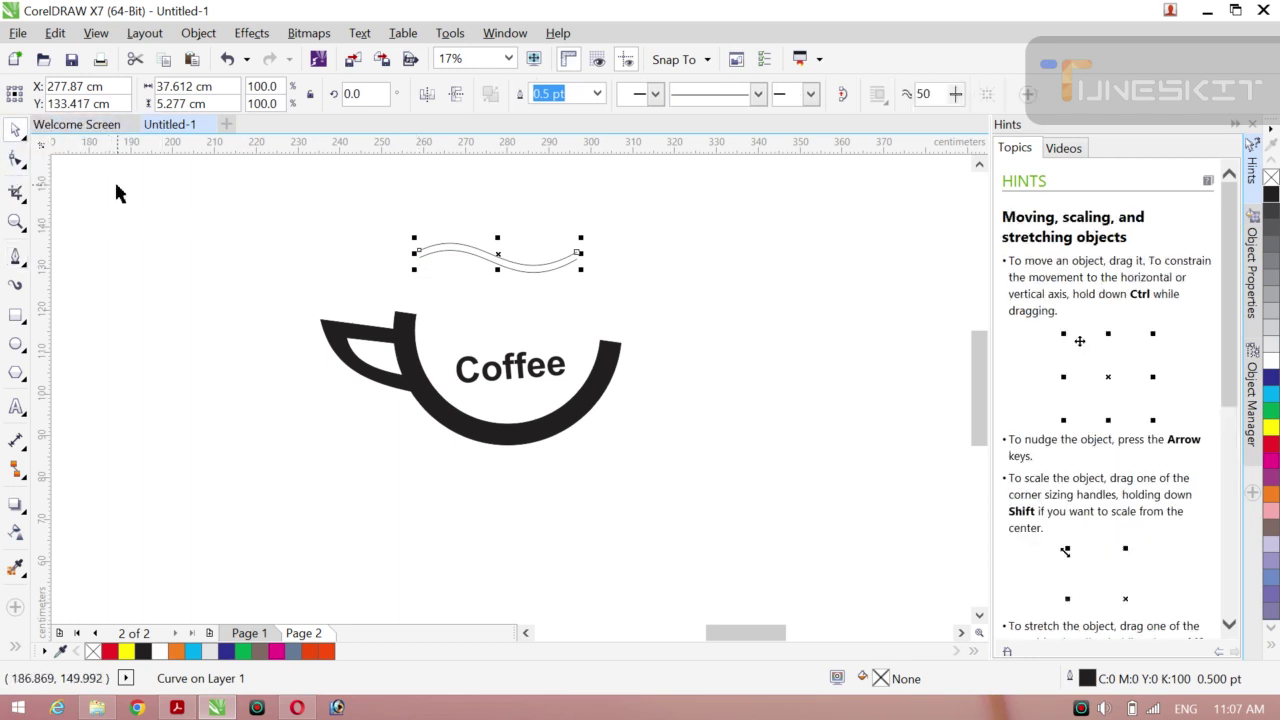
click(114, 182)
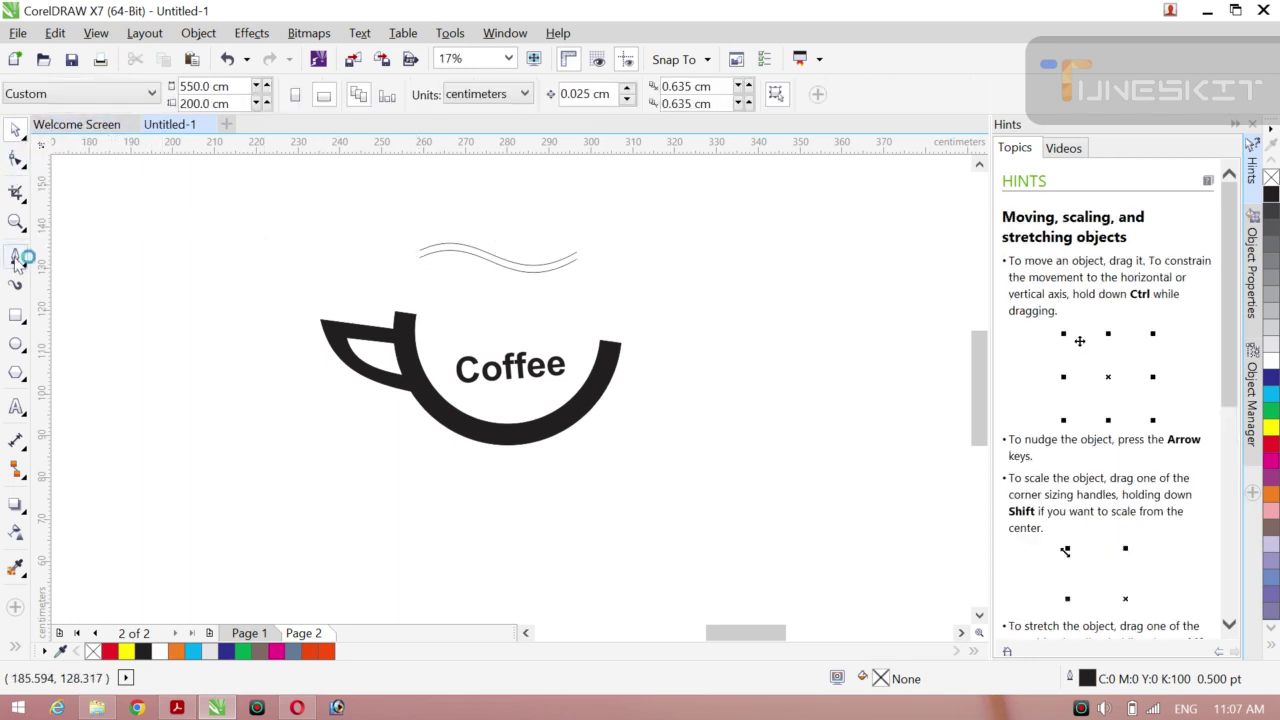
Draw two short Pen lines across the ends of the wavy pair: a slanted one about 9.2 cm tall and a vertical one about 12.1 cm.
click(16, 258)
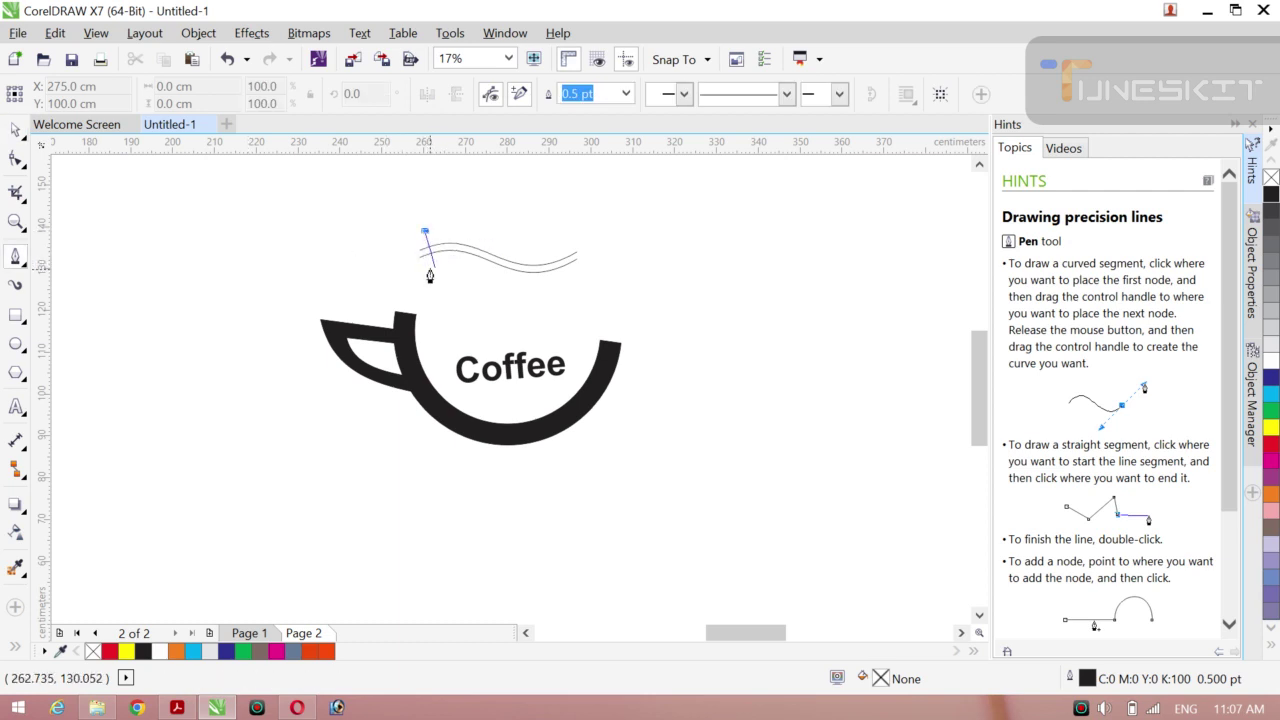
double_click(430, 276)
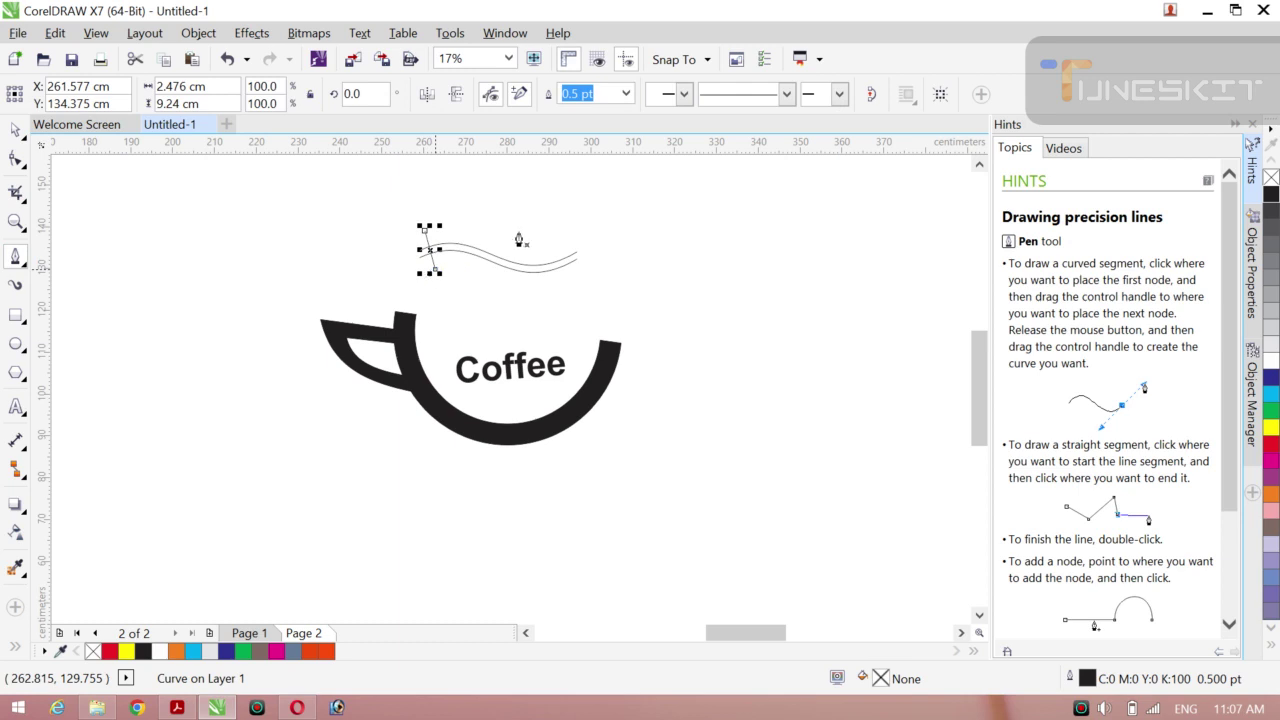
drag(561, 235, 561, 290)
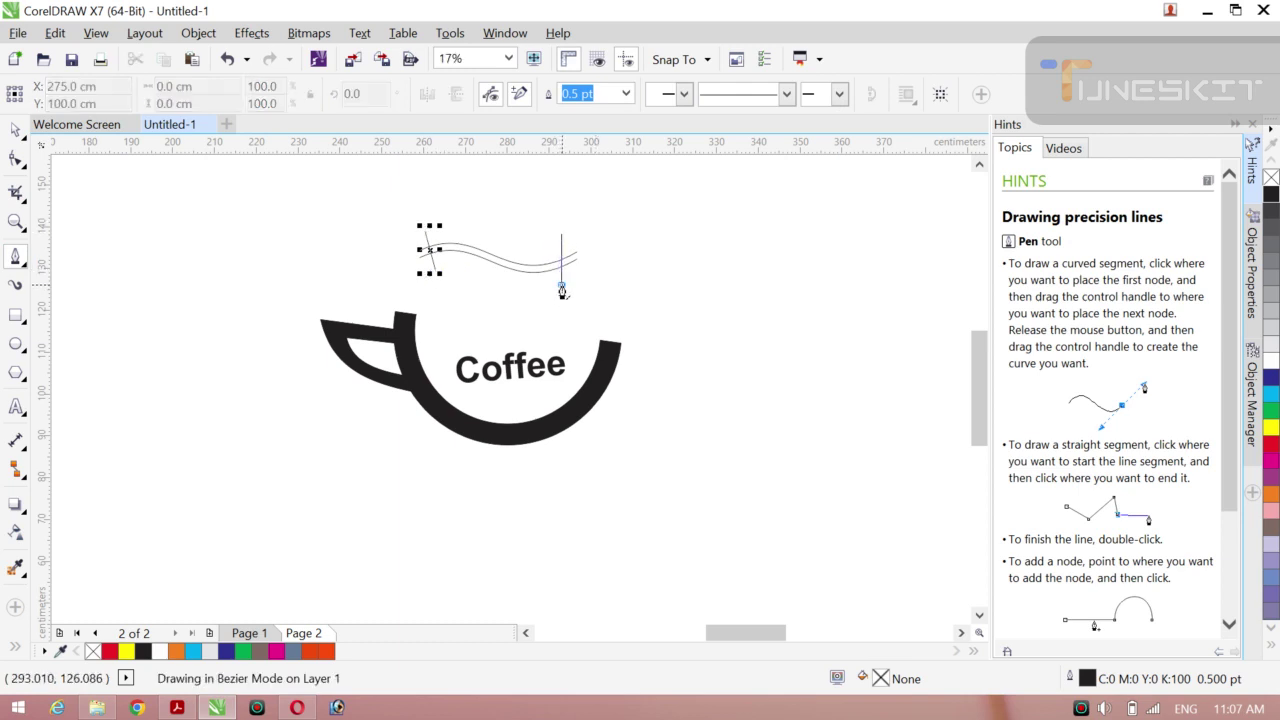
double_click(561, 290)
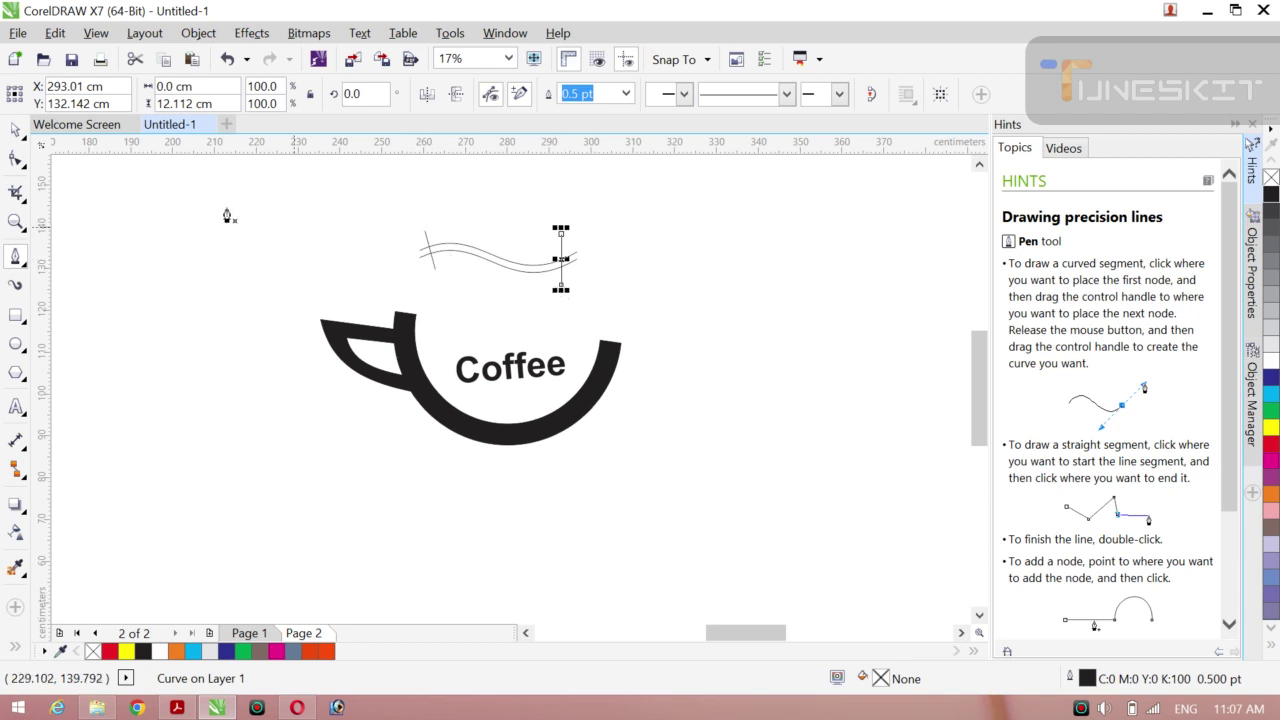
click(28, 145)
click(55, 126)
click(218, 394)
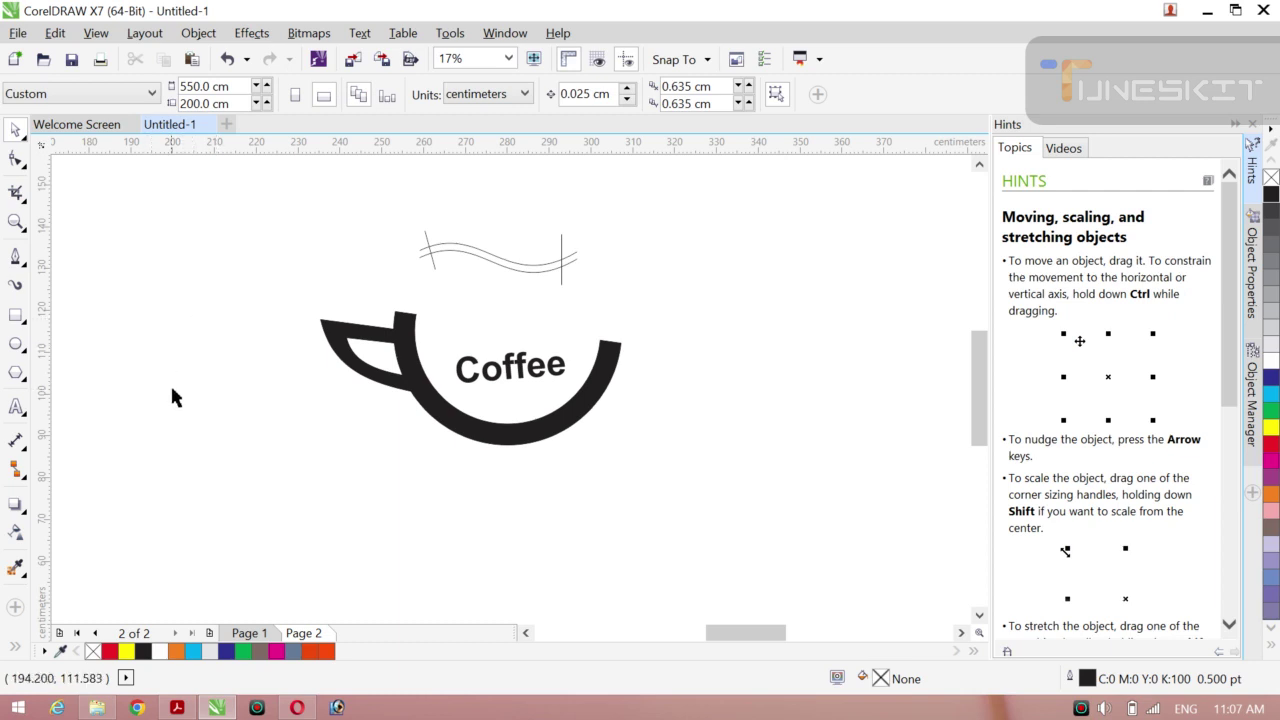
Smart-fill the band enclosed by the two wavy lines and the crossing lines with blue-gray (C40 M20 Y0 K40).
click(15, 647)
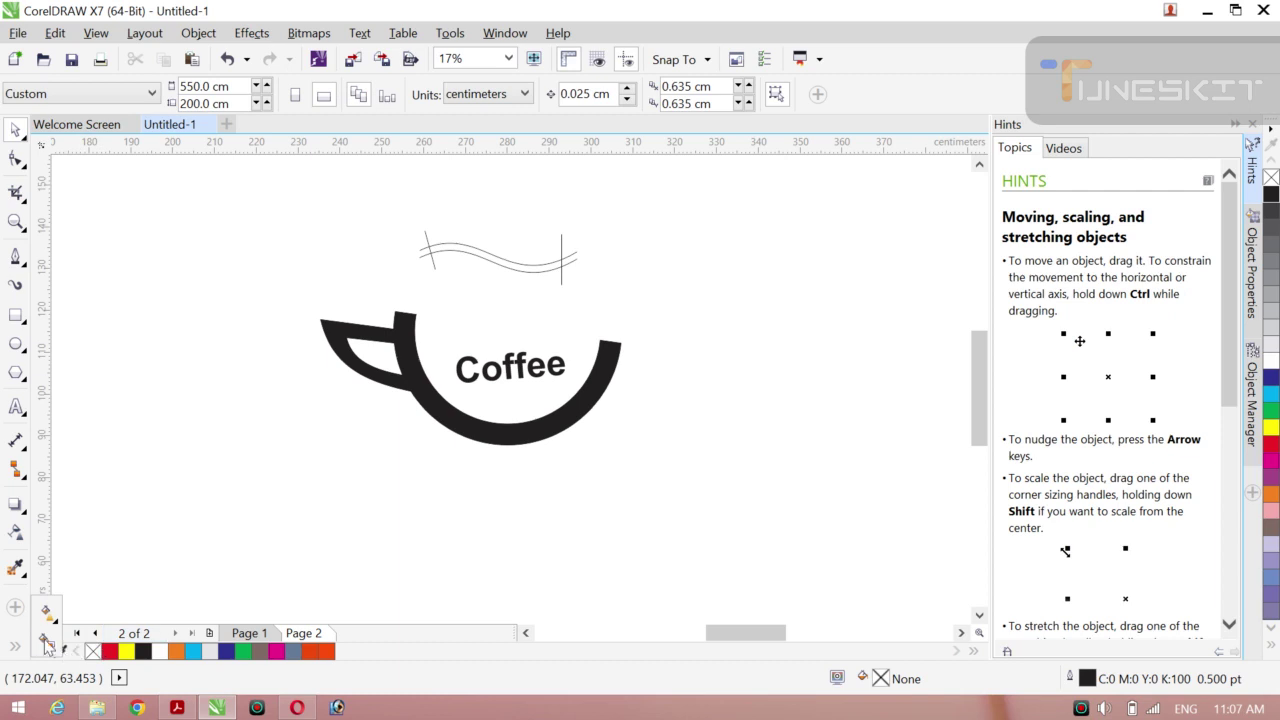
click(46, 644)
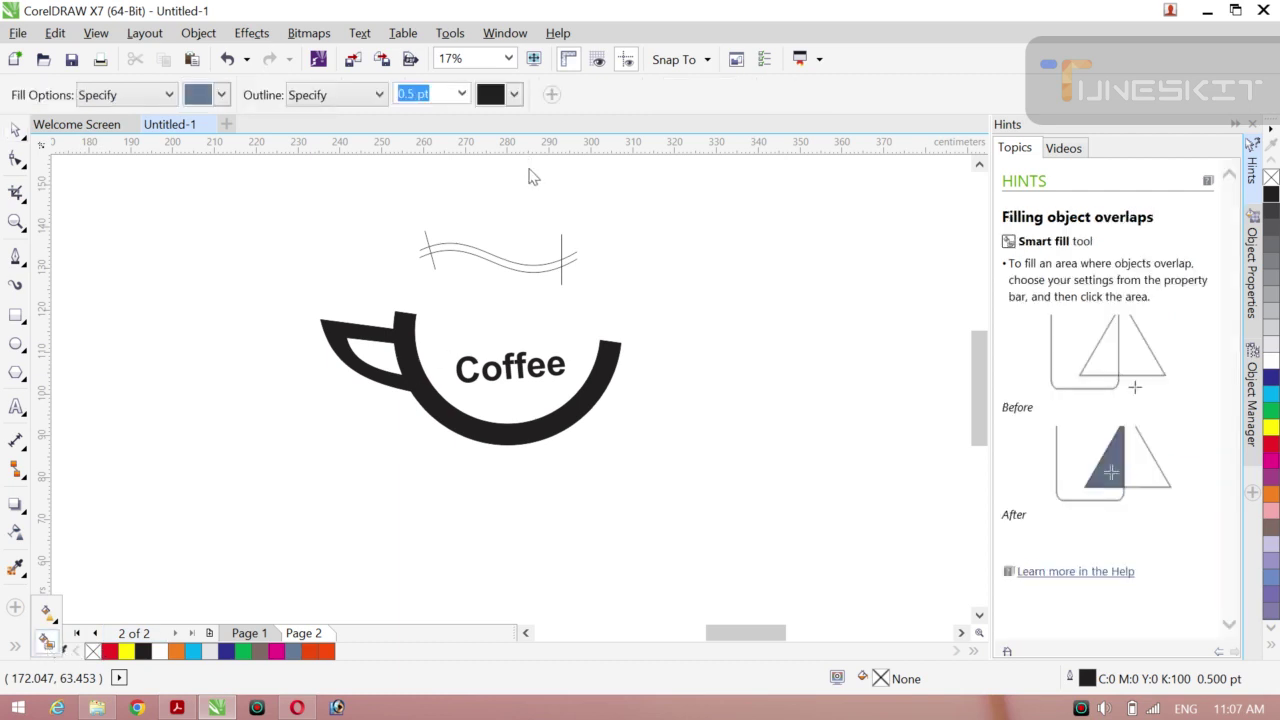
click(520, 272)
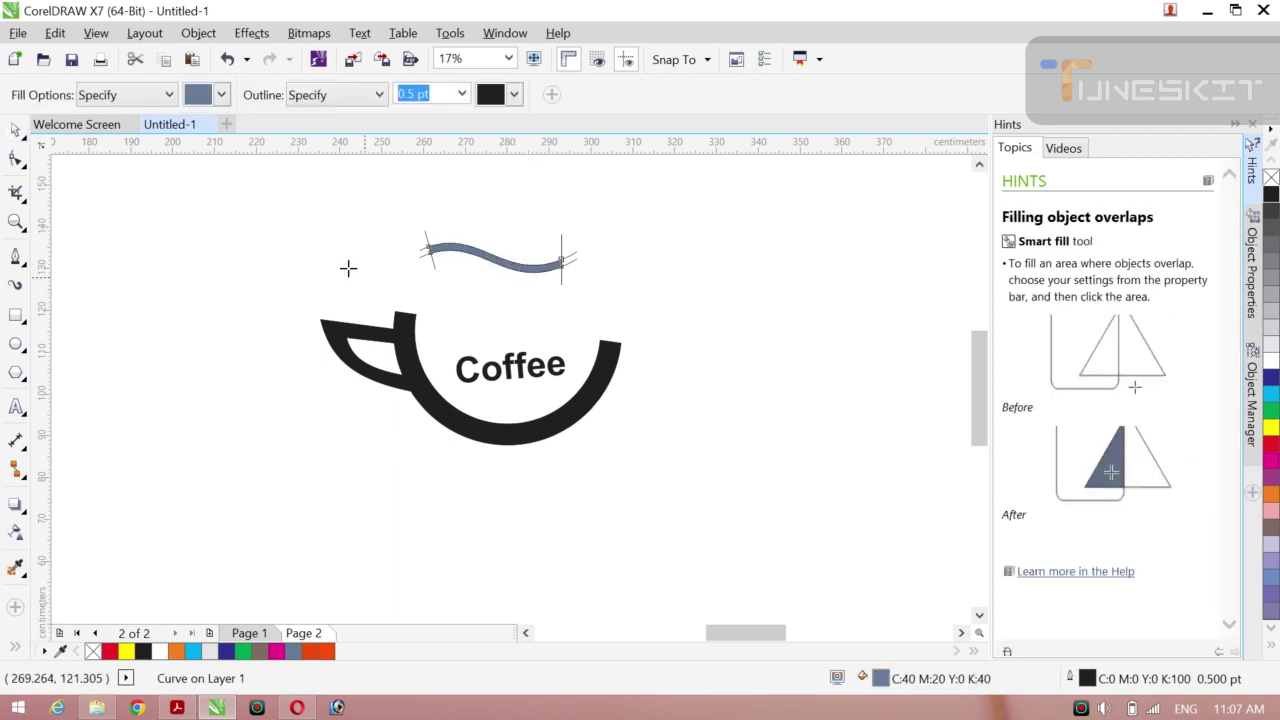
Delete the wavy construction lines and the two crossing lines around the filled band.
click(24, 140)
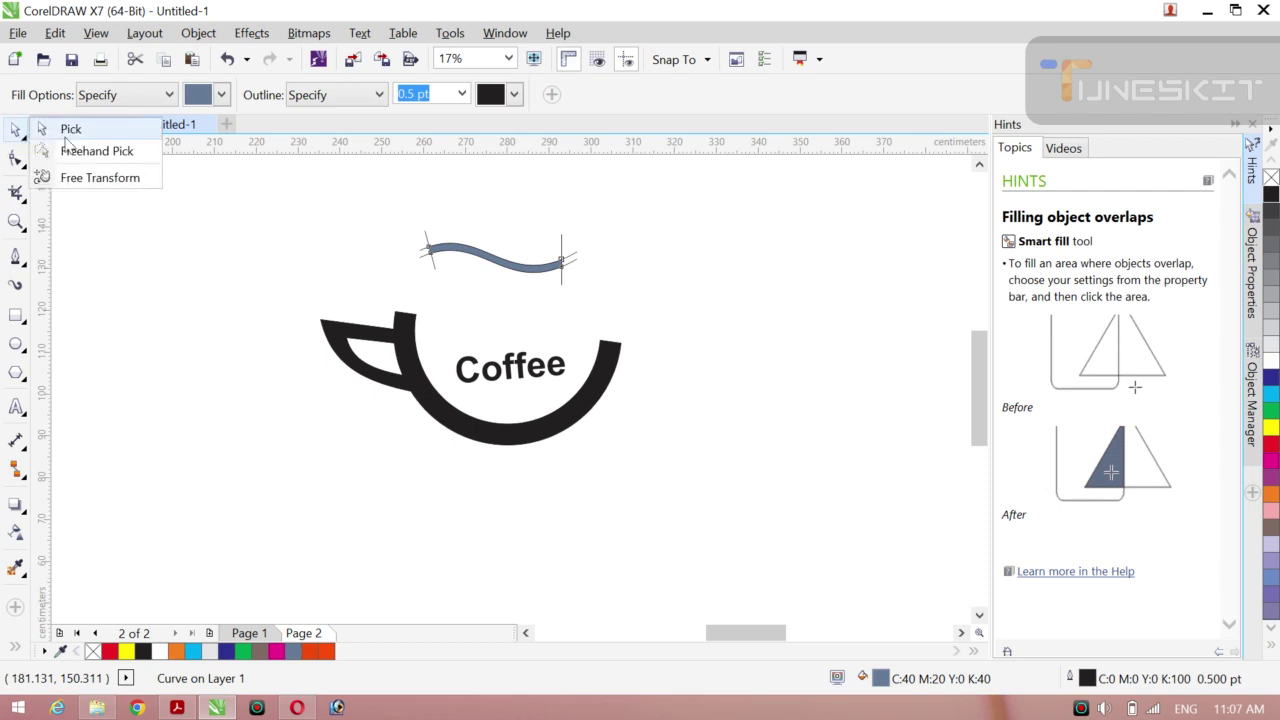
click(60, 128)
drag(246, 252, 576, 266)
click(563, 266)
click(563, 258)
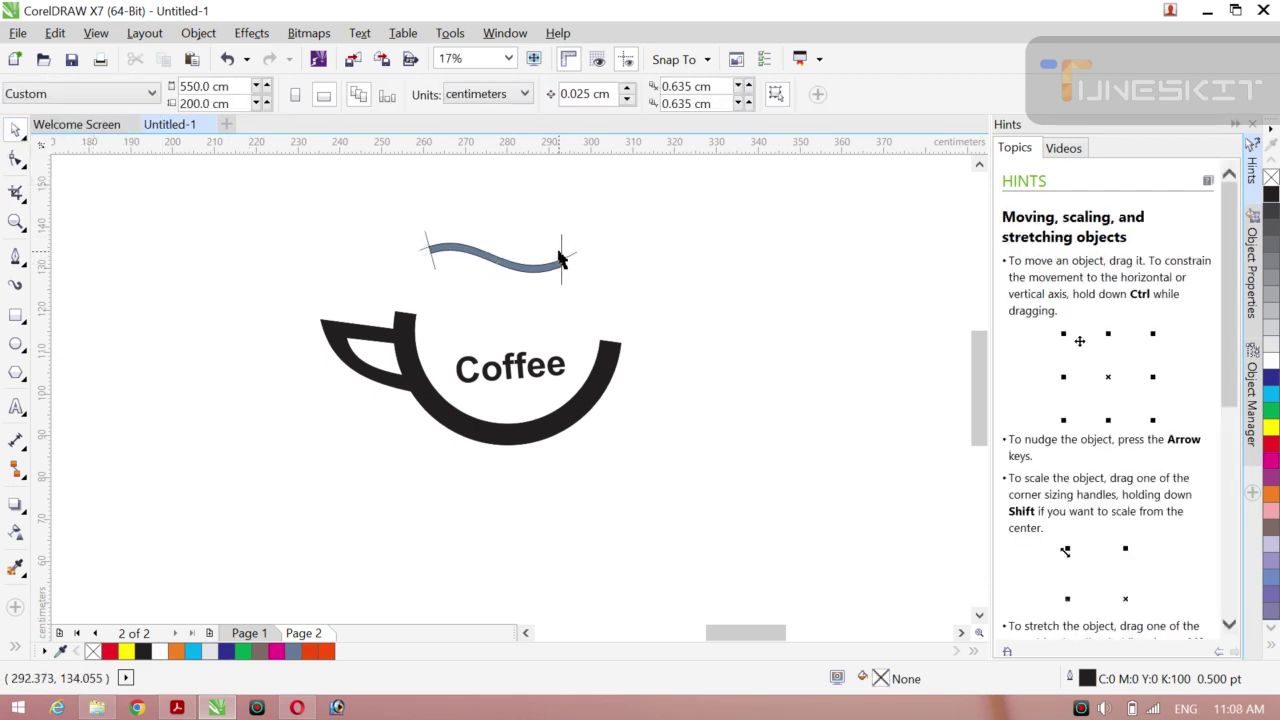
click(562, 258)
click(563, 260)
click(565, 261)
click(565, 261)
click(426, 244)
click(427, 246)
Set the outline width of the filled wavy band to None.
drag(400, 217, 602, 309)
click(597, 93)
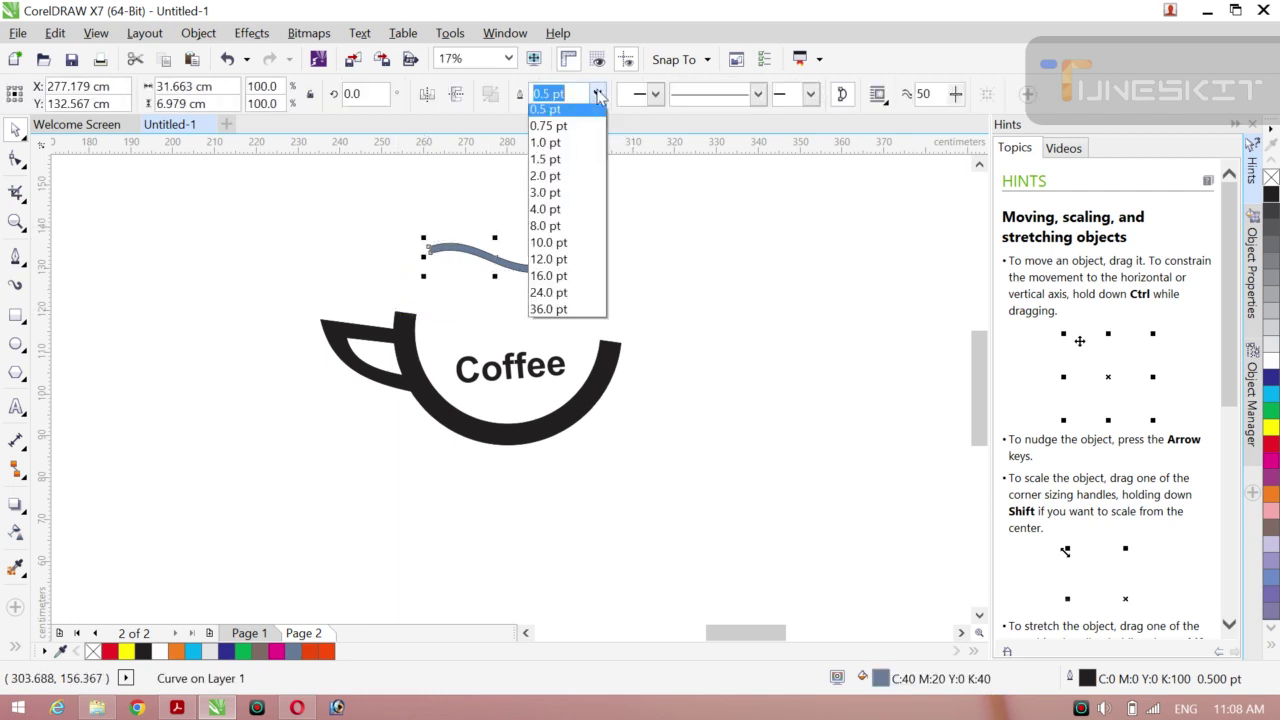
click(572, 118)
click(654, 237)
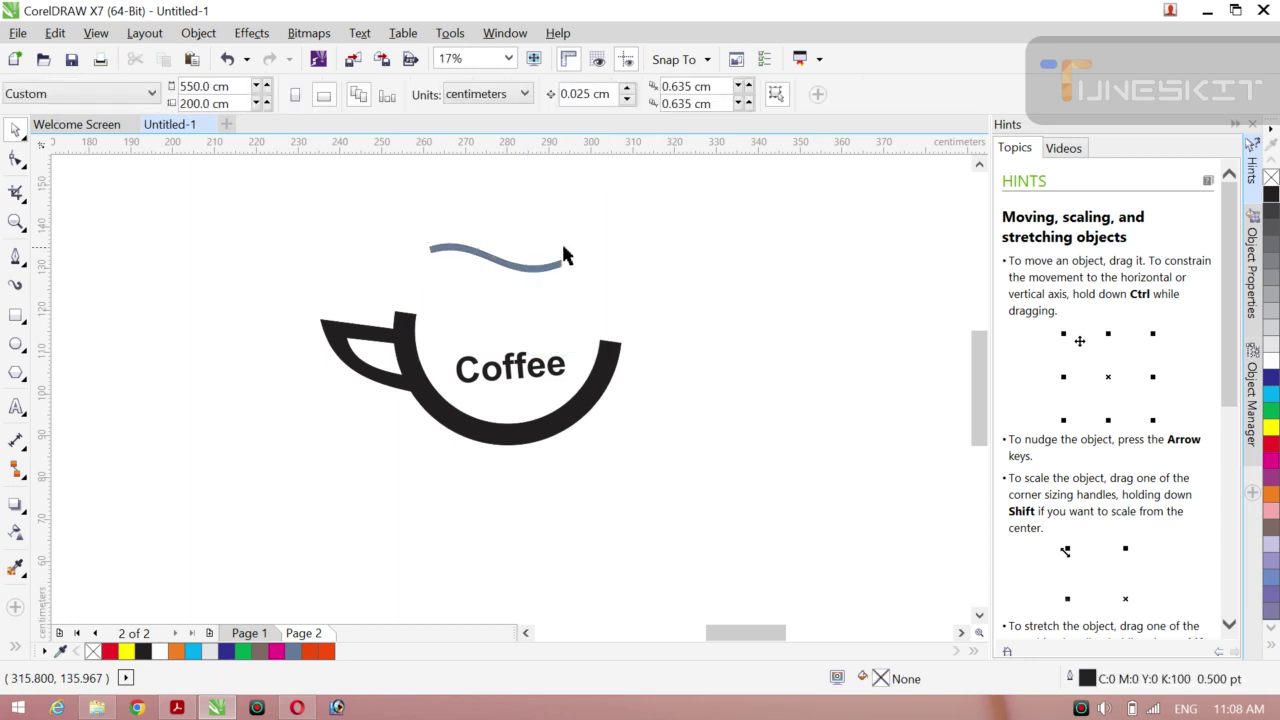
Taper the left end of the blue-gray wavy band and deepen its curves by adjusting its nodes and handles with the Shape tool.
click(516, 268)
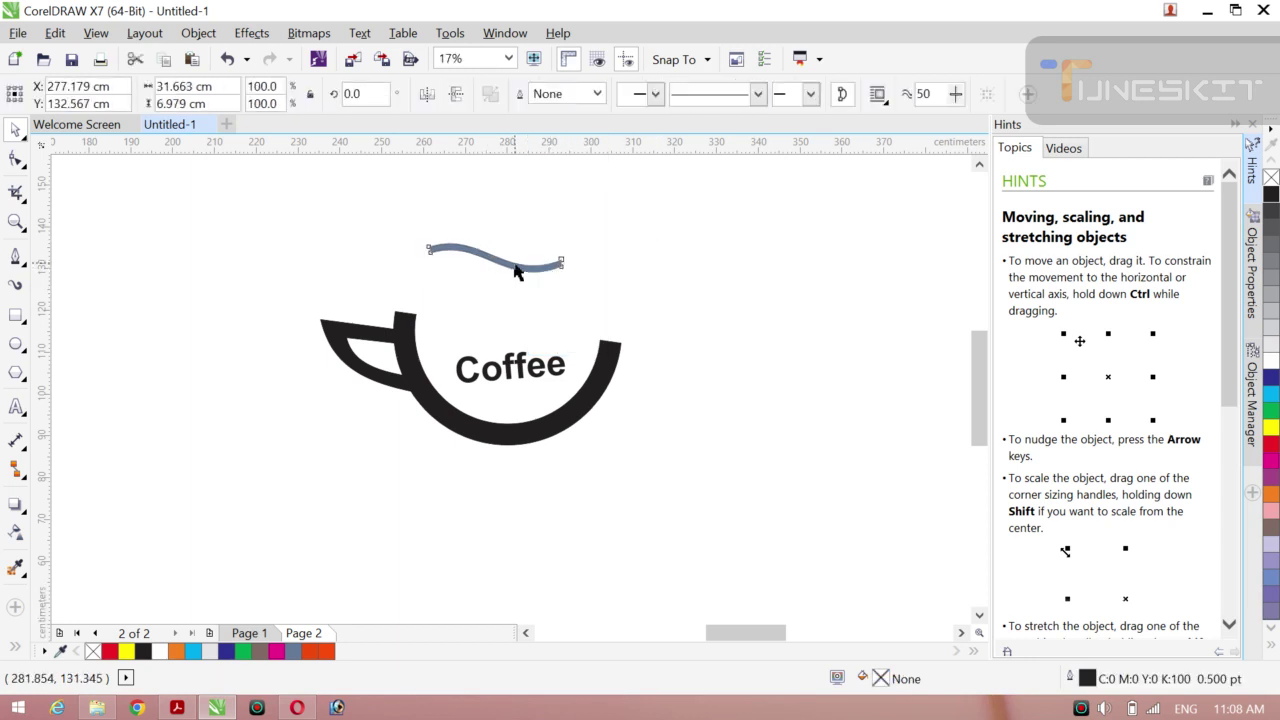
click(15, 158)
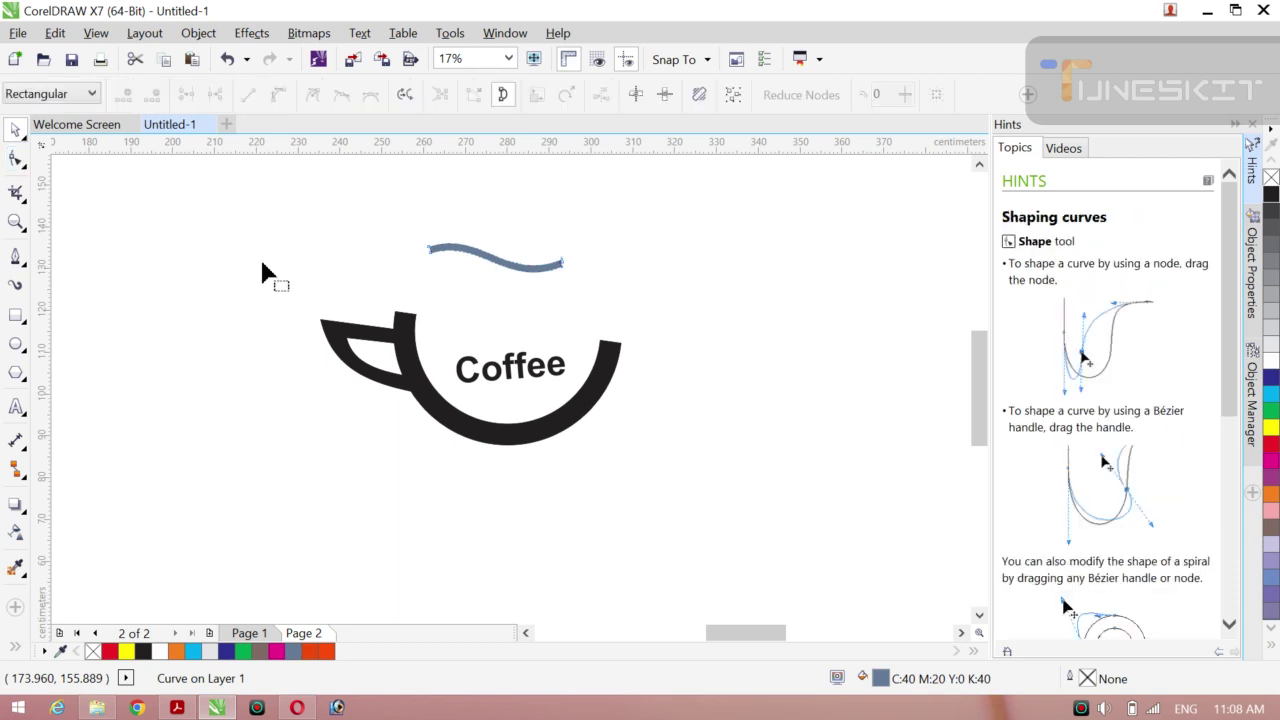
click(431, 250)
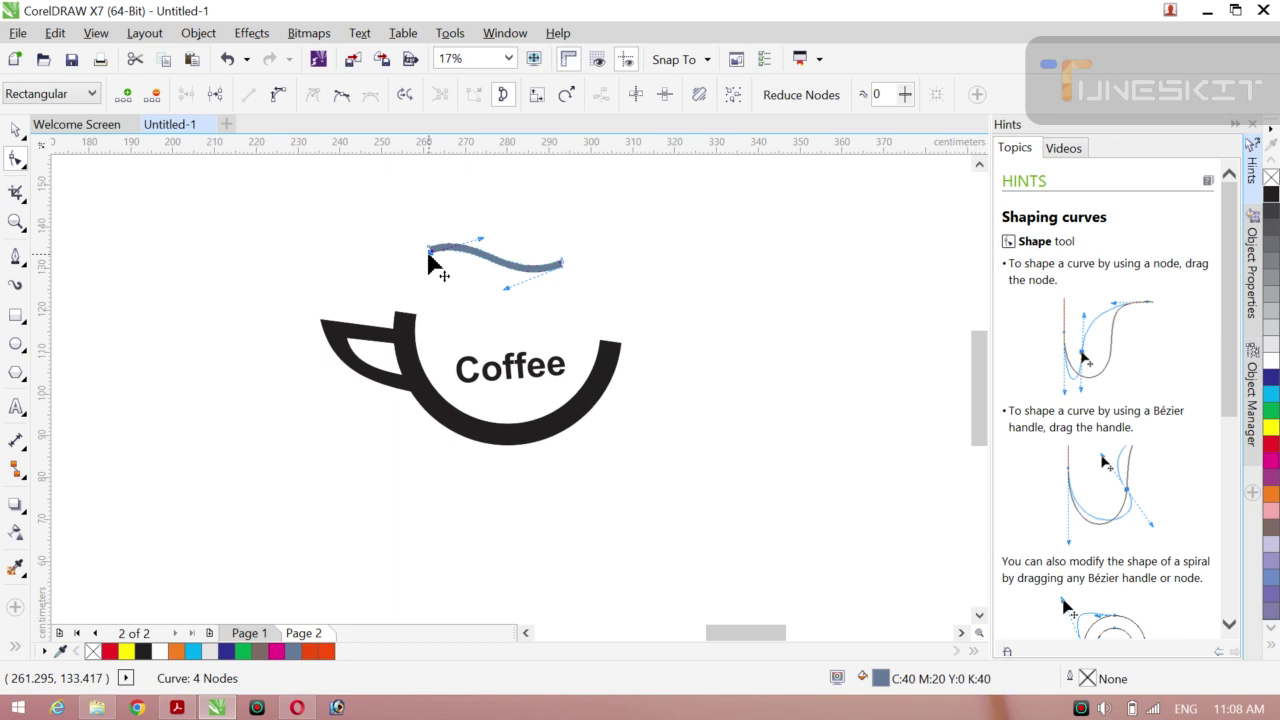
drag(430, 262, 430, 262)
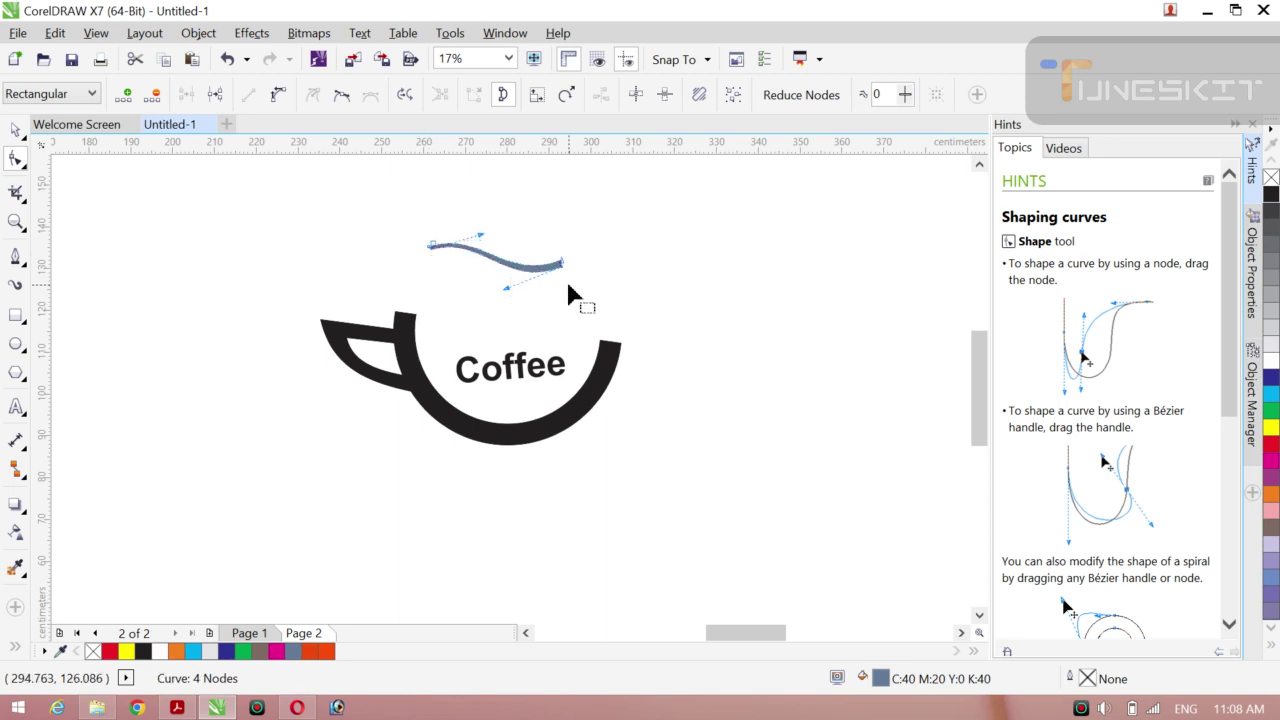
drag(562, 268, 562, 268)
drag(480, 242, 492, 216)
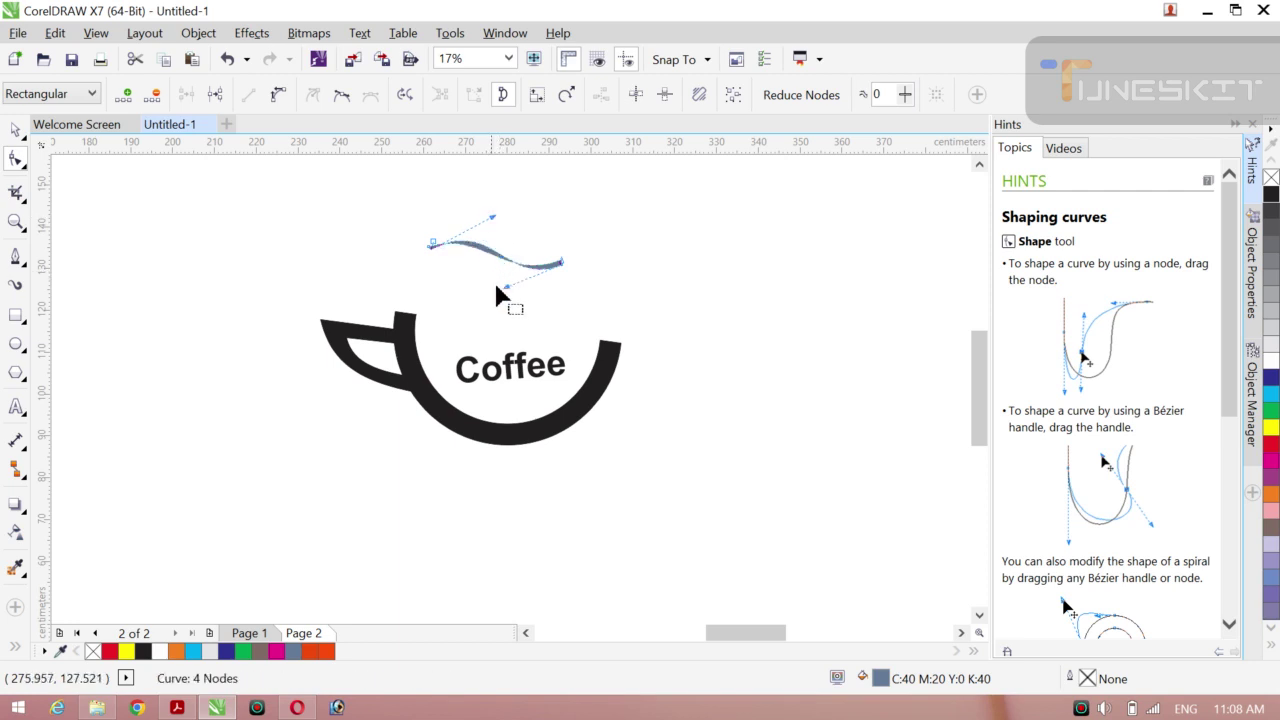
drag(505, 288, 498, 293)
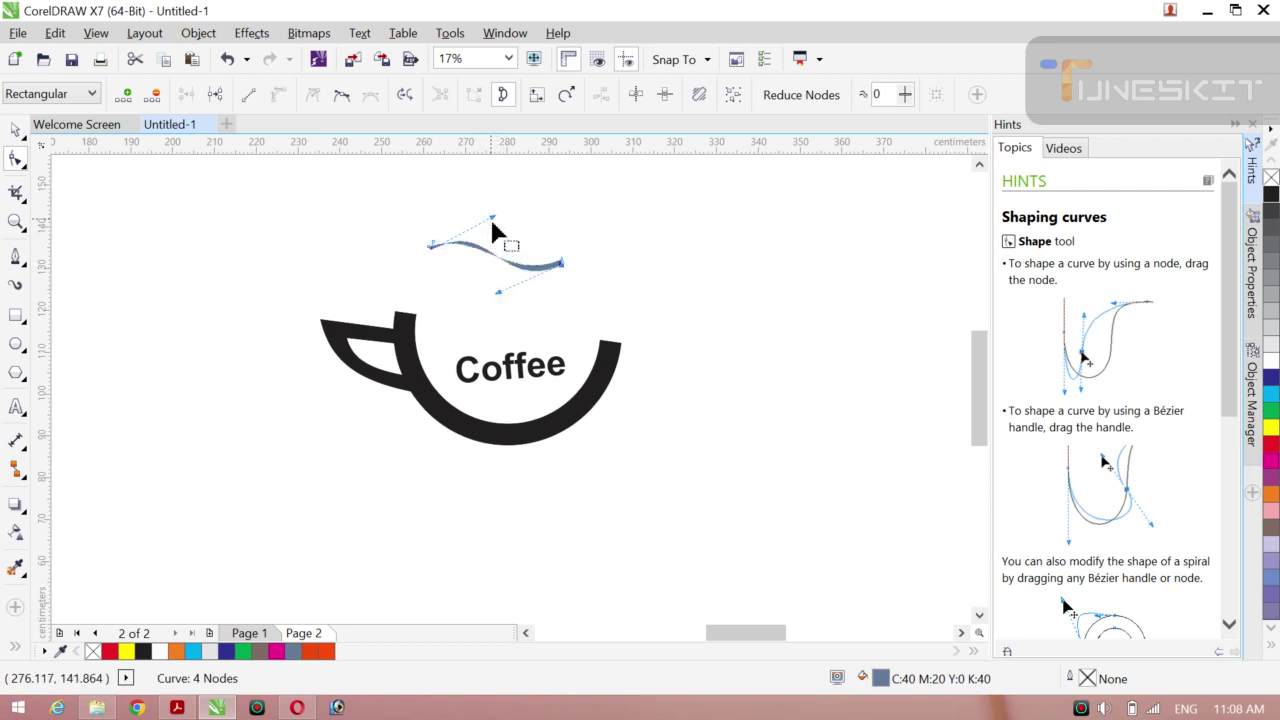
mouse_move(492, 225)
mouse_down()
mouse_move(508, 260)
mouse_move(497, 211)
mouse_up()
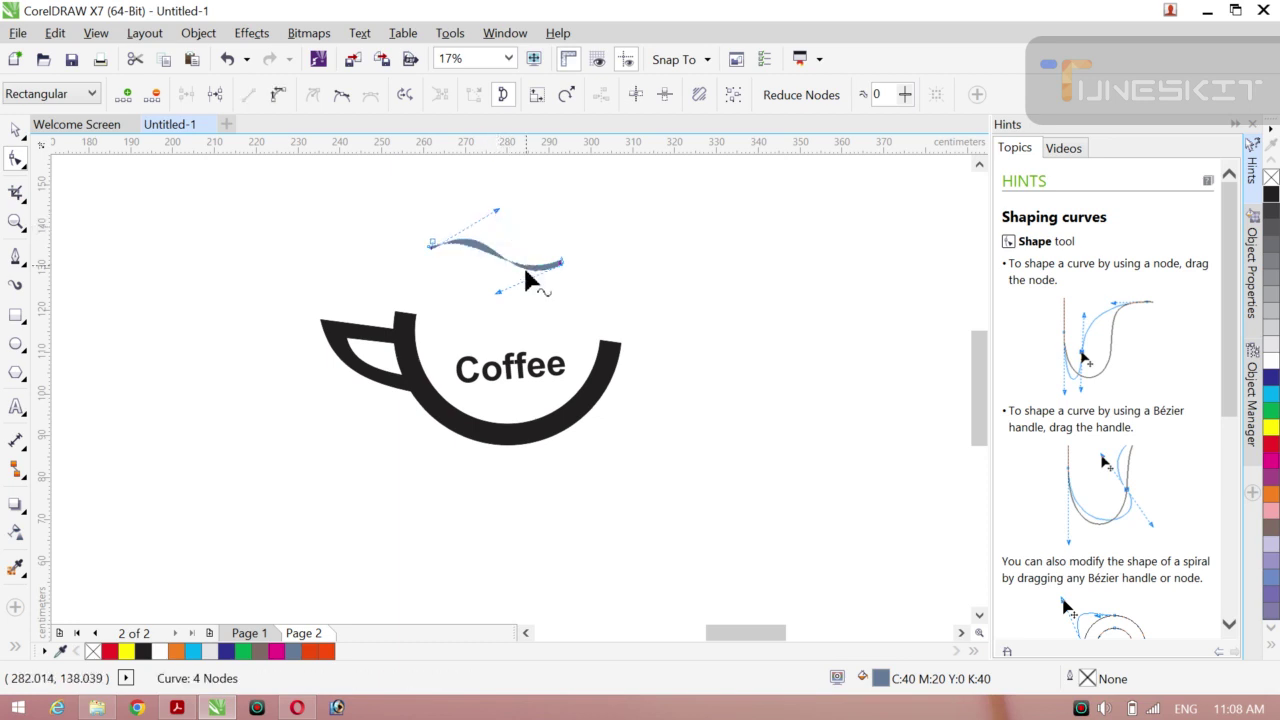
click(15, 130)
click(170, 217)
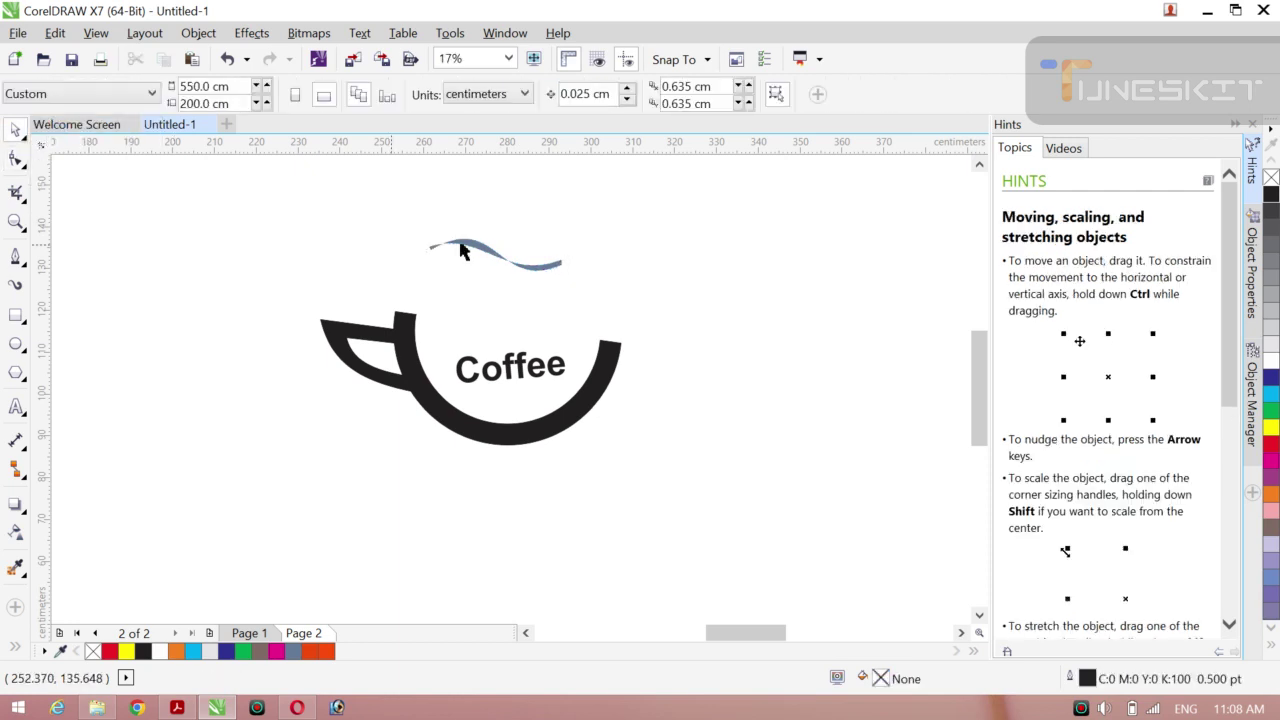
Scale the tapered wavy band down proportionally about its center to 77.5%, about 24.5 cm wide.
click(508, 257)
click(497, 252)
click(586, 284)
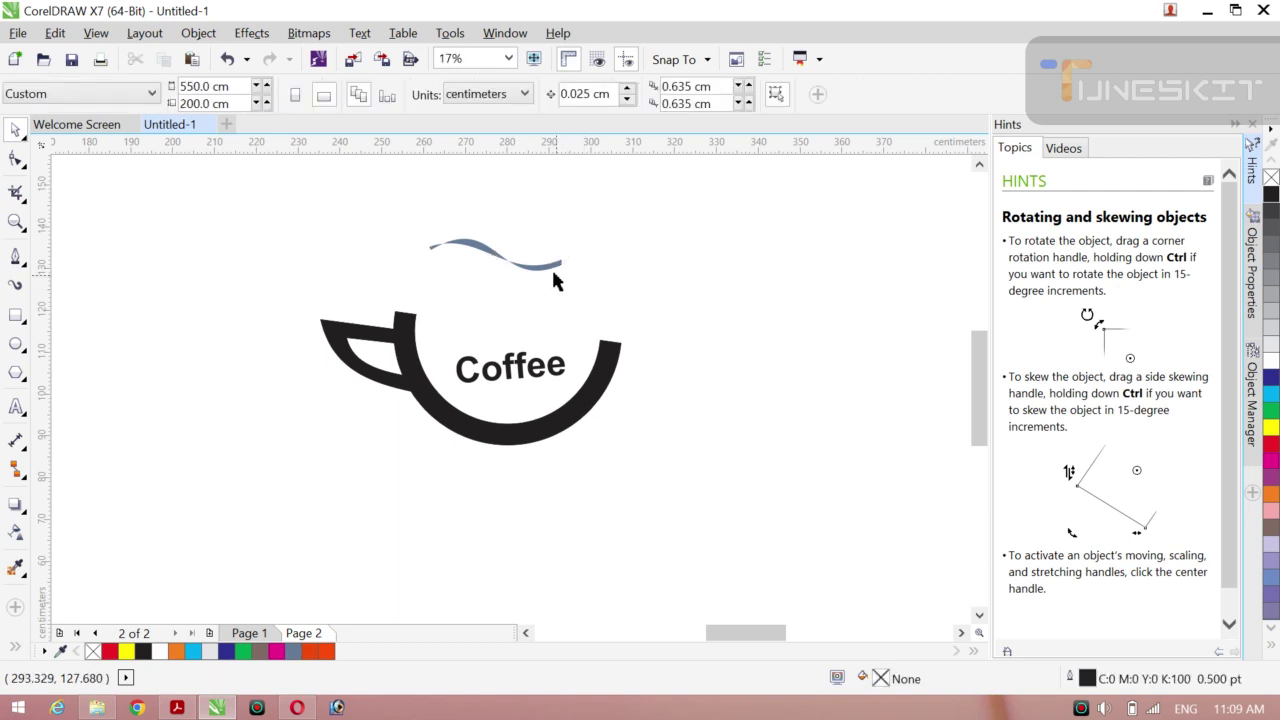
click(547, 270)
drag(565, 278, 547, 273)
Rotate the wavy band upright to about 278° so it reads as rising steam.
click(500, 255)
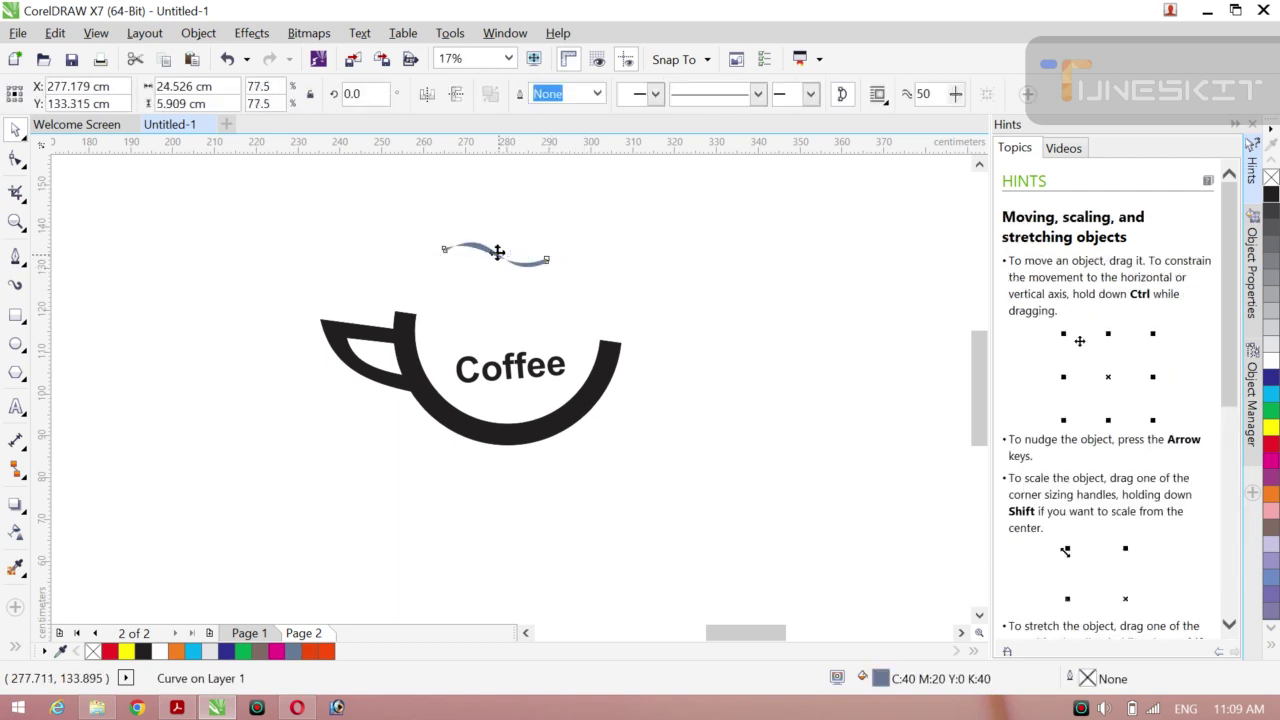
drag(440, 236, 500, 219)
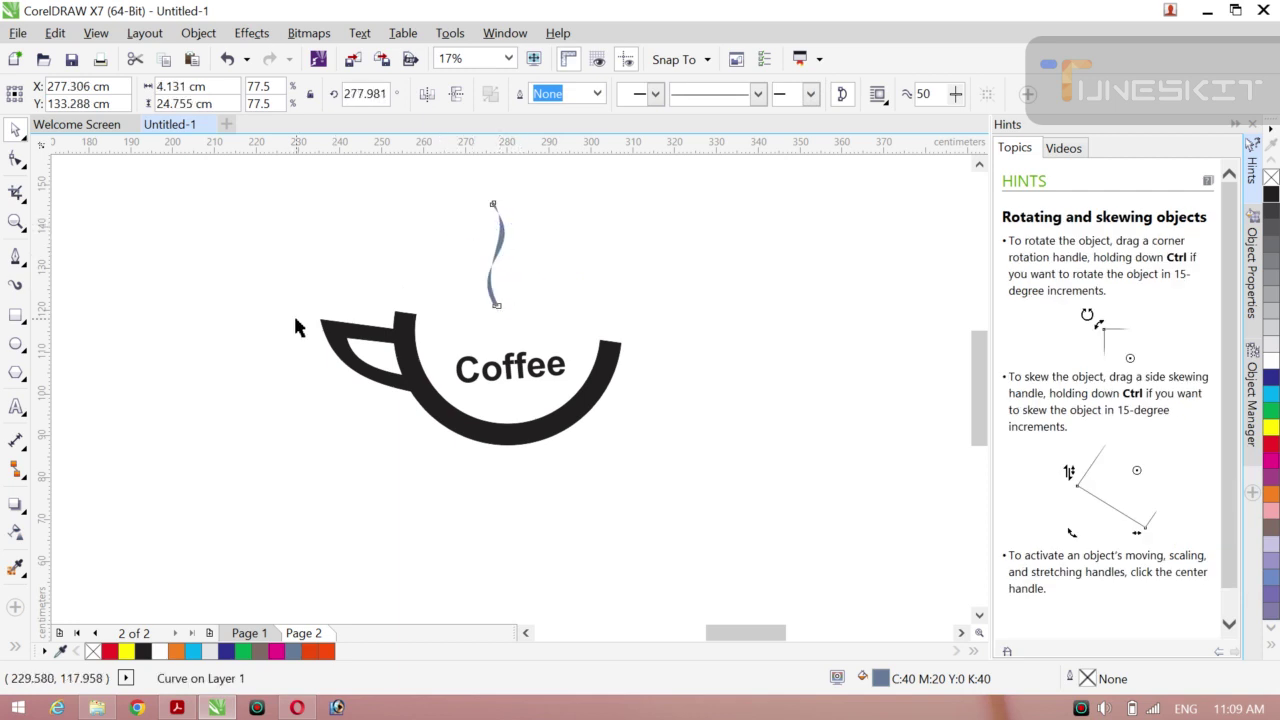
click(293, 313)
Shorten the steam shape to about 19.2 cm tall and place it just above the right part of the Coffee text.
click(493, 260)
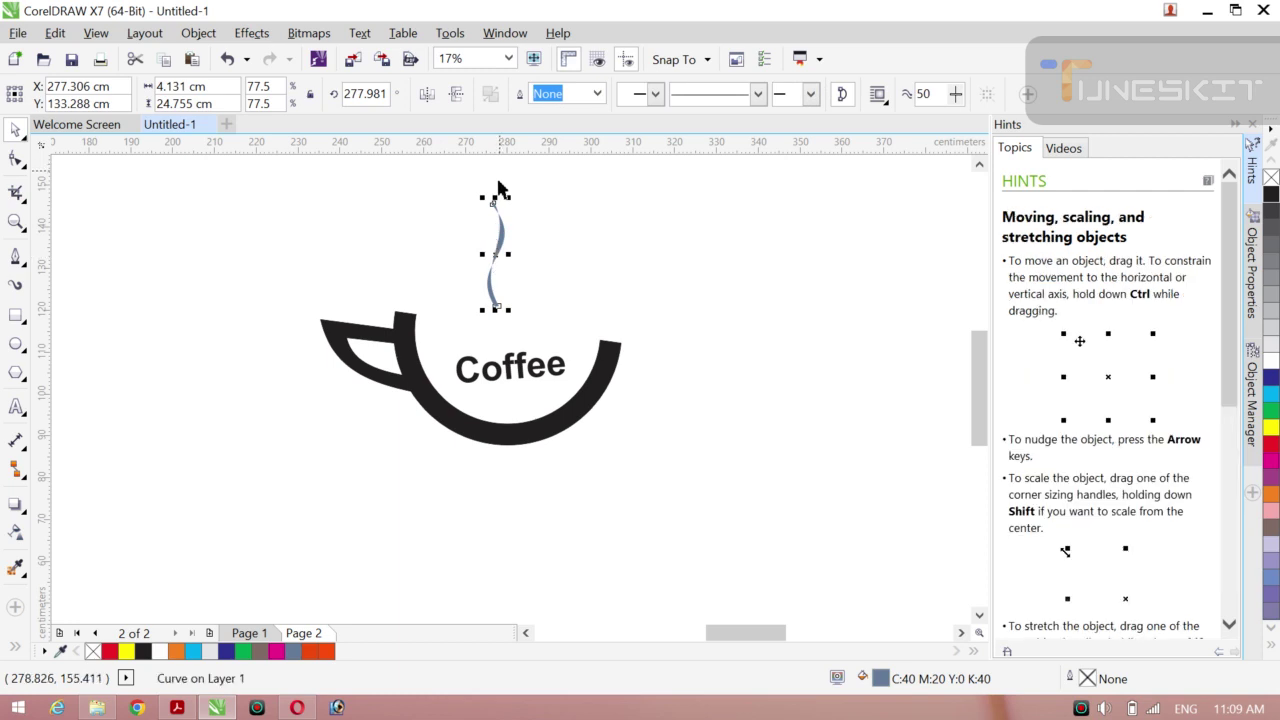
drag(497, 198, 546, 303)
click(440, 227)
click(502, 260)
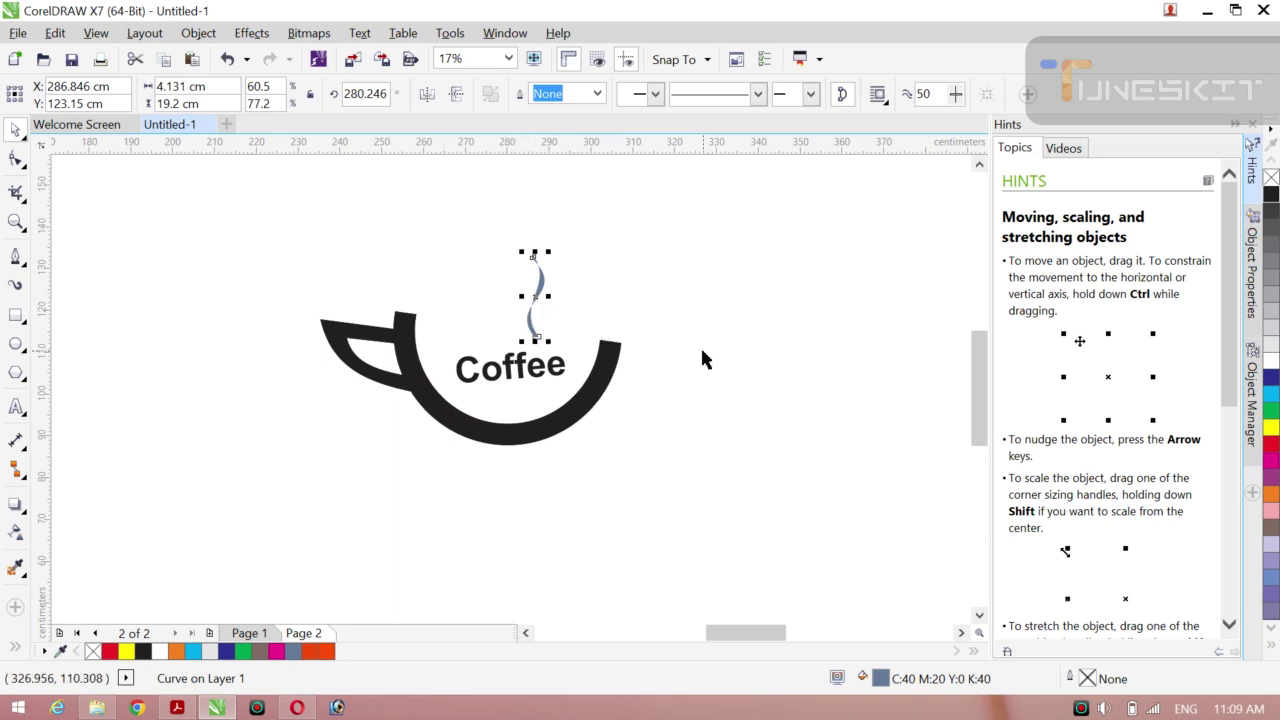
Fill the steam shape with black and shorten it from its upper end to about 15.6 cm tall.
right_click(1272, 196)
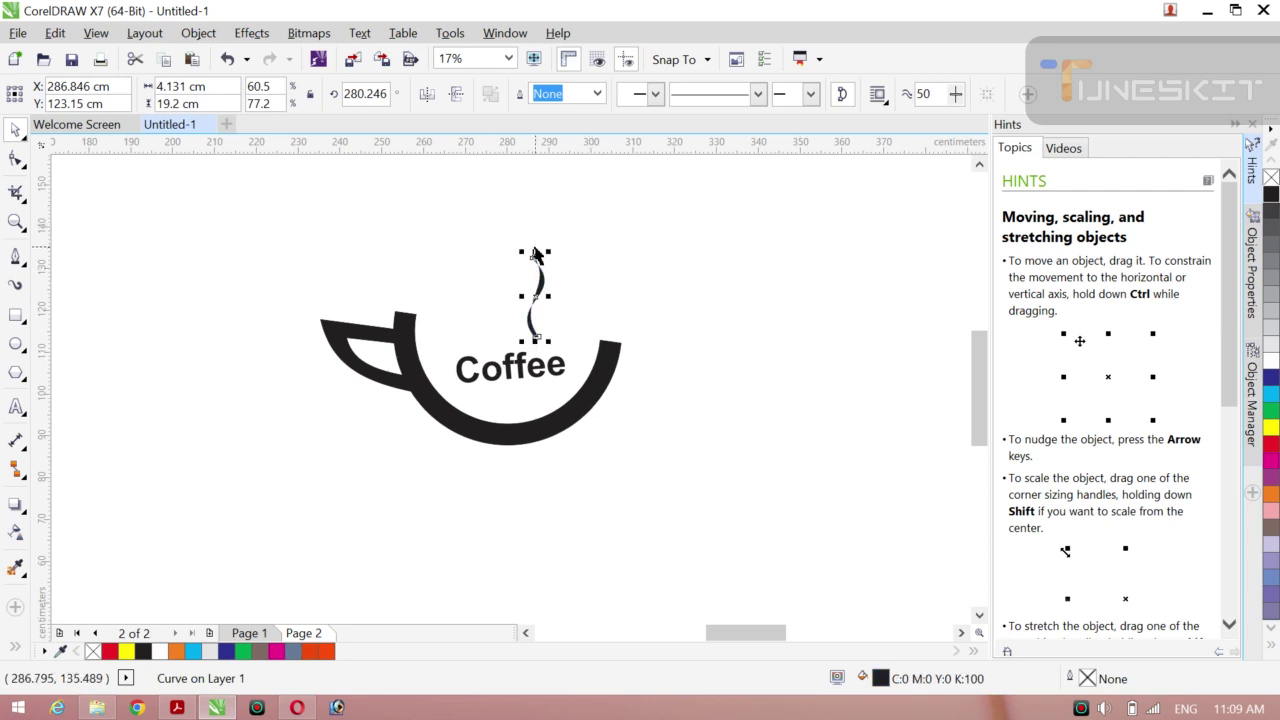
drag(535, 253, 535, 268)
key(F10)
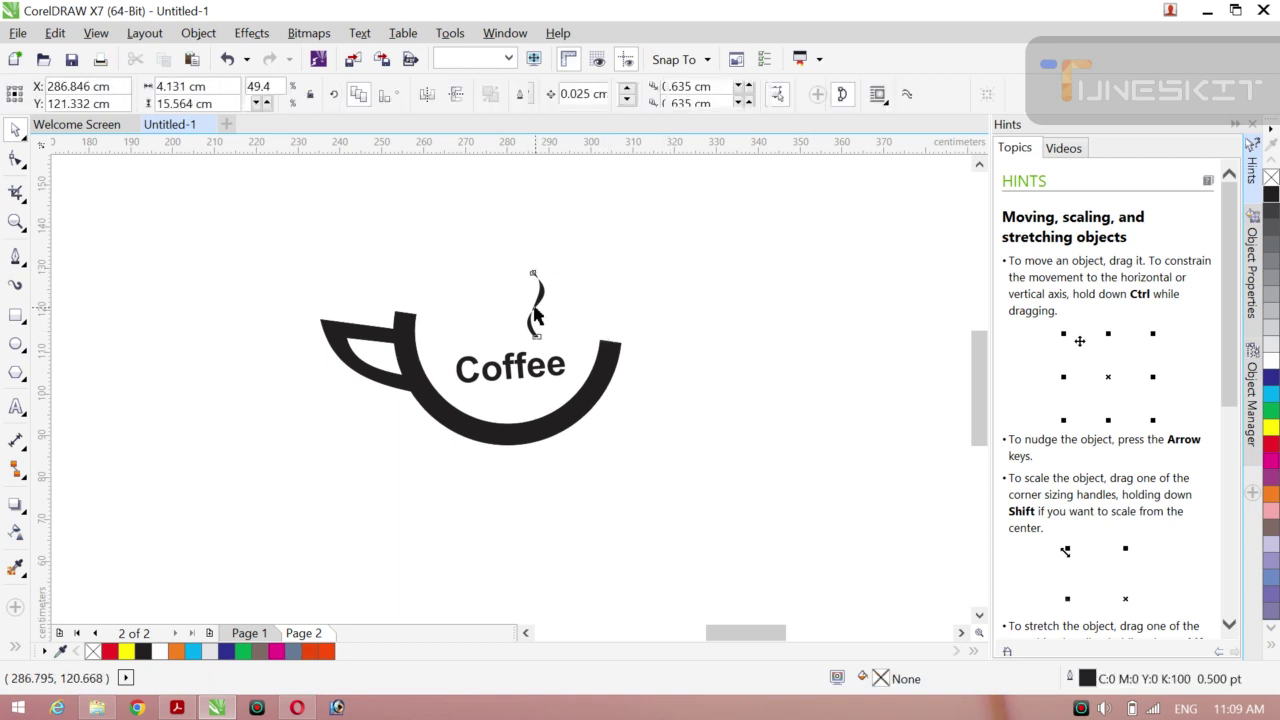
Reposition the steam shape slightly higher above the Coffee text, centered at about X 286.6 cm, Y 122.3 cm.
key(space)
drag(535, 270, 536, 257)
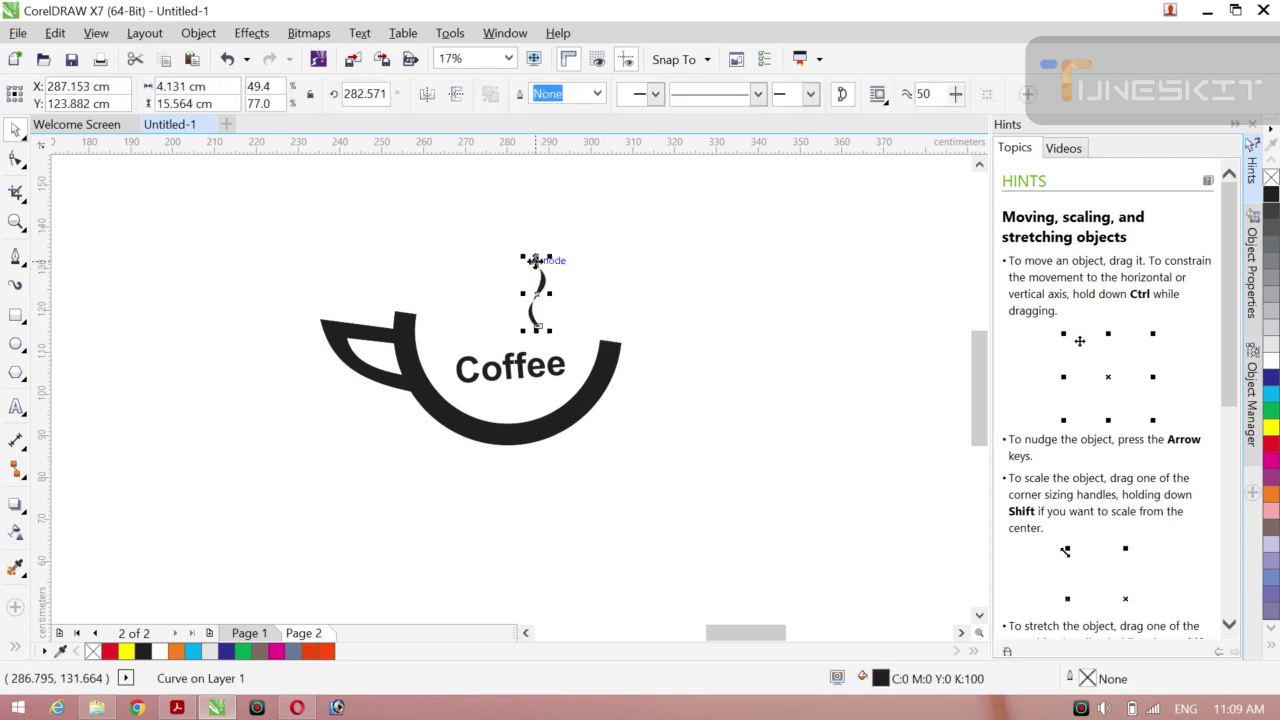
click(263, 357)
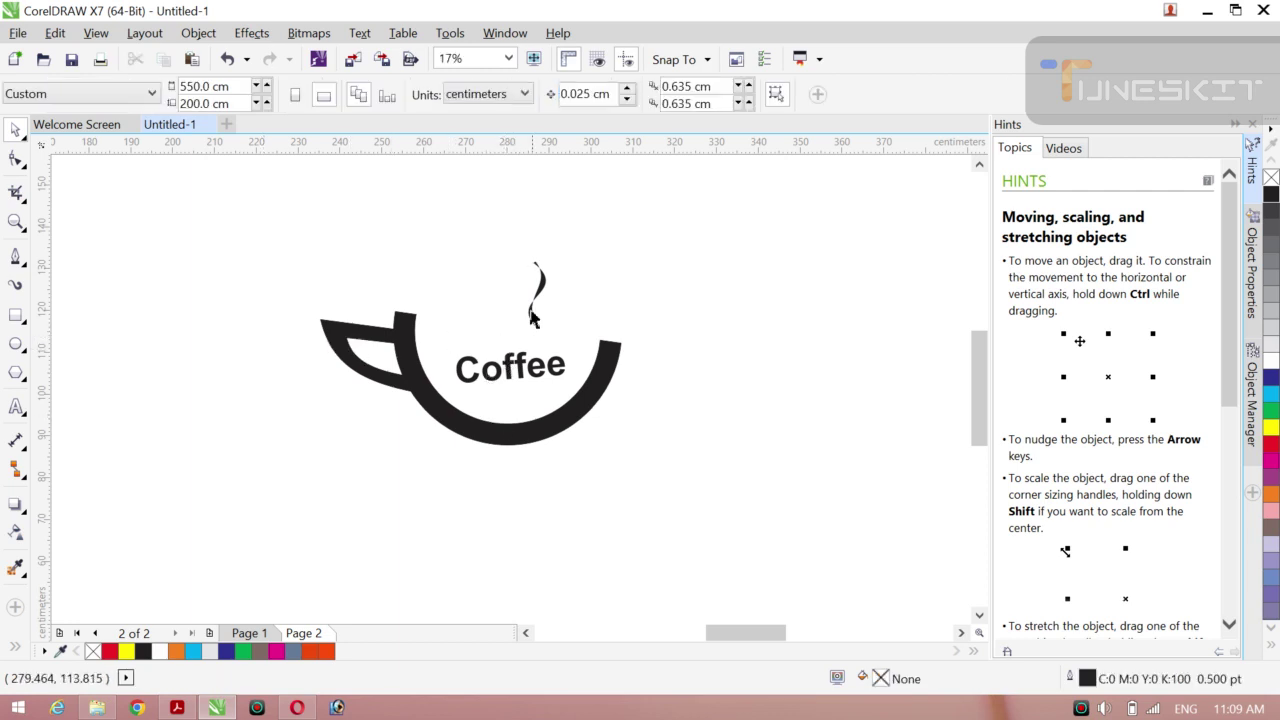
mouse_move(533, 317)
mouse_down()
mouse_move(534, 287)
mouse_move(535, 306)
mouse_up()
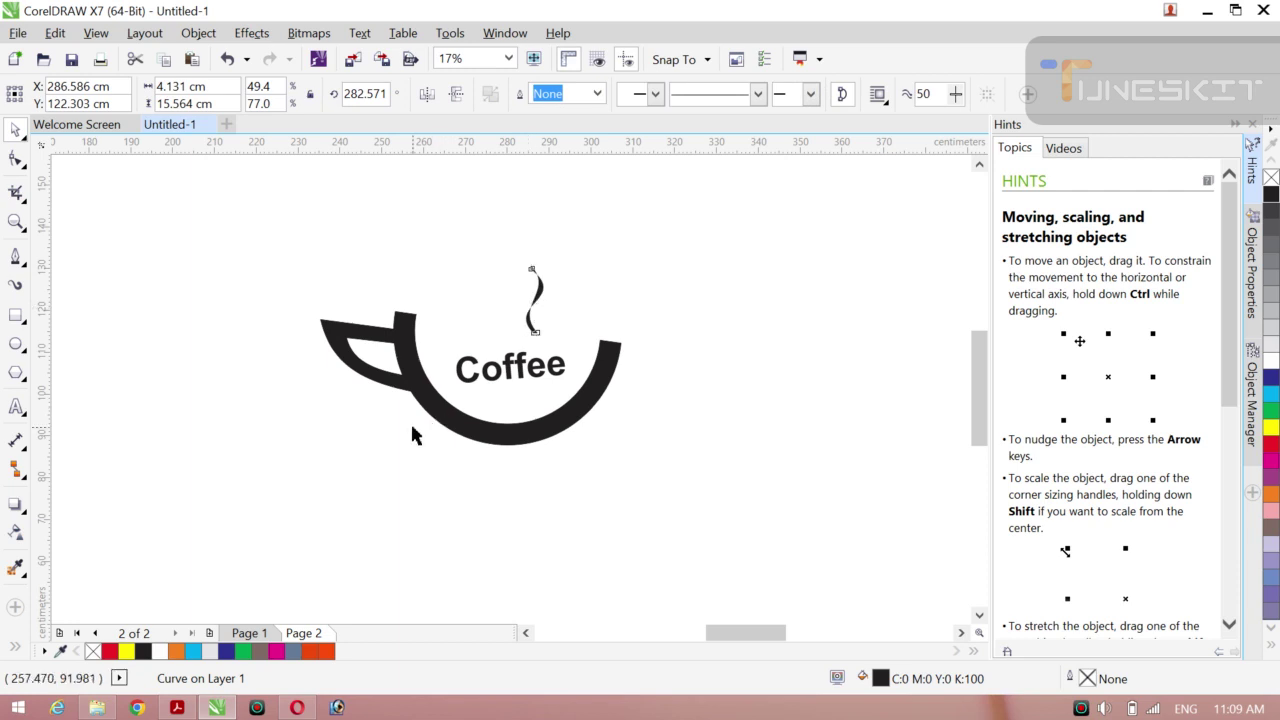
click(413, 432)
Shorten the black steam shape a little more from its upper end, keeping its lower end in place.
click(534, 280)
drag(533, 263, 534, 270)
click(726, 335)
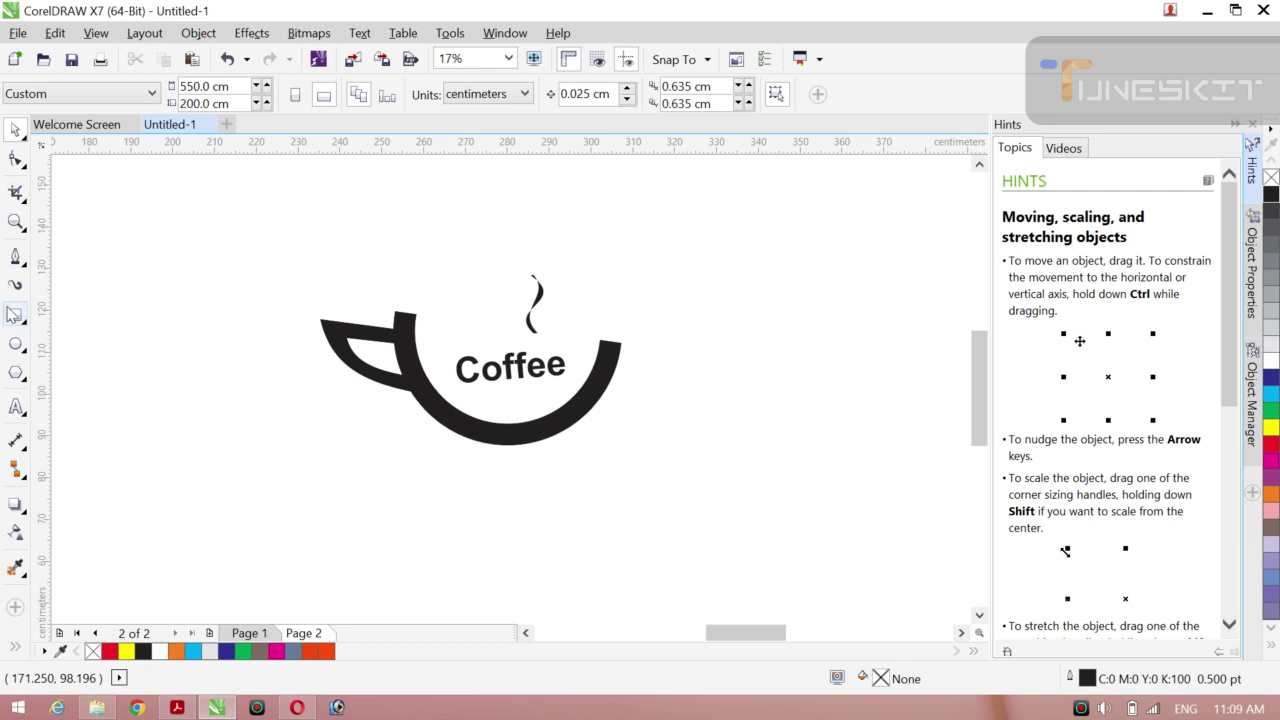
click(14, 259)
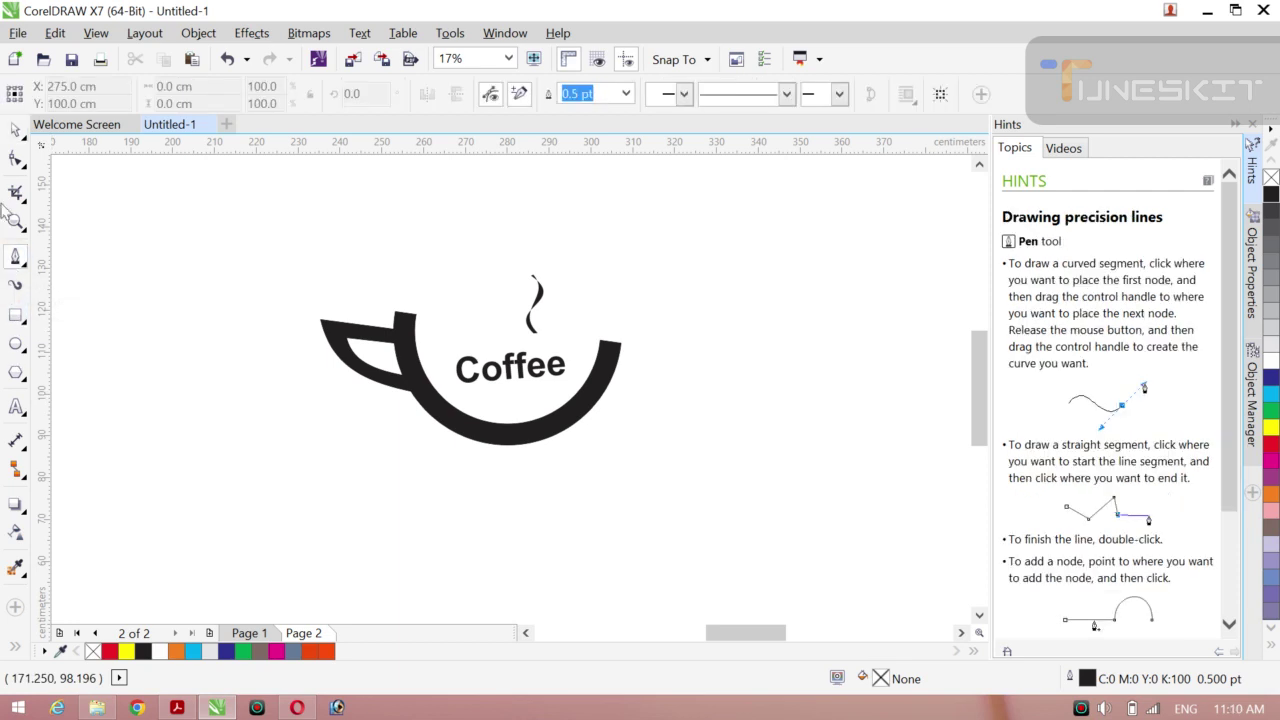
click(16, 130)
click(60, 127)
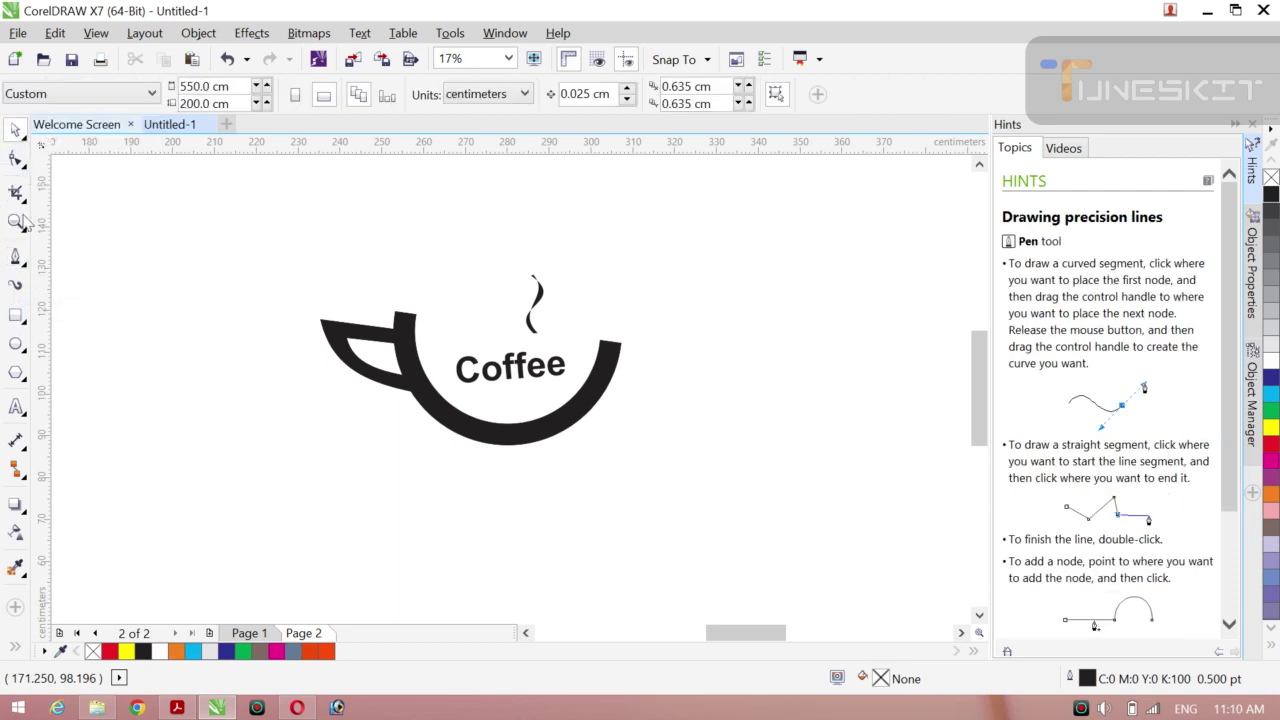
Draw a circle about 37.6 cm in diameter and move it below the Coffee text so it overlaps the bottom of the cup ring.
click(15, 344)
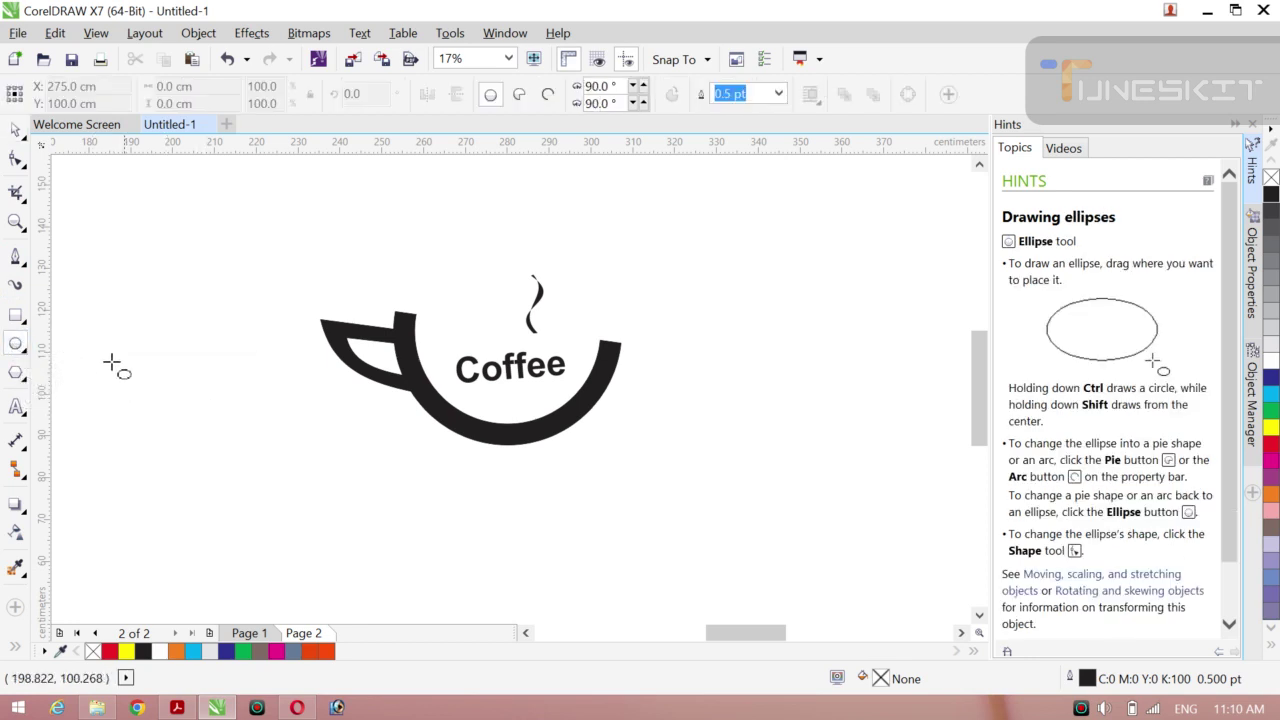
drag(162, 411, 326, 486)
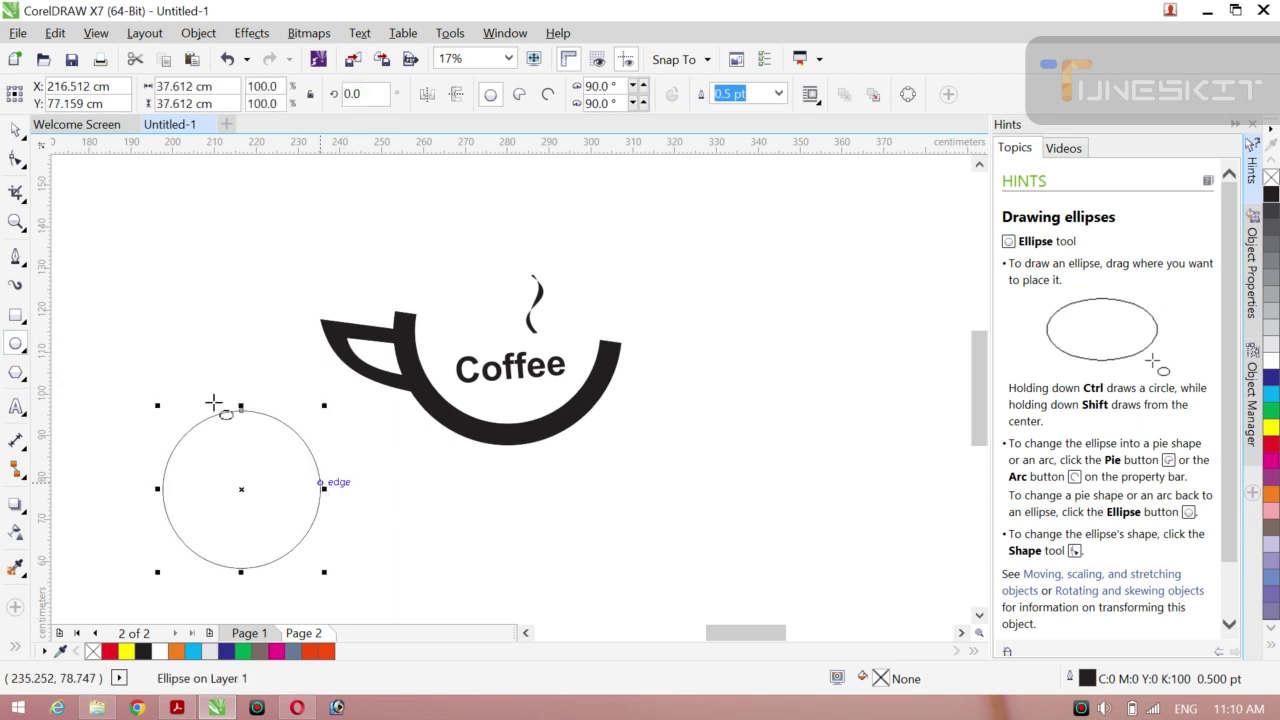
click(21, 135)
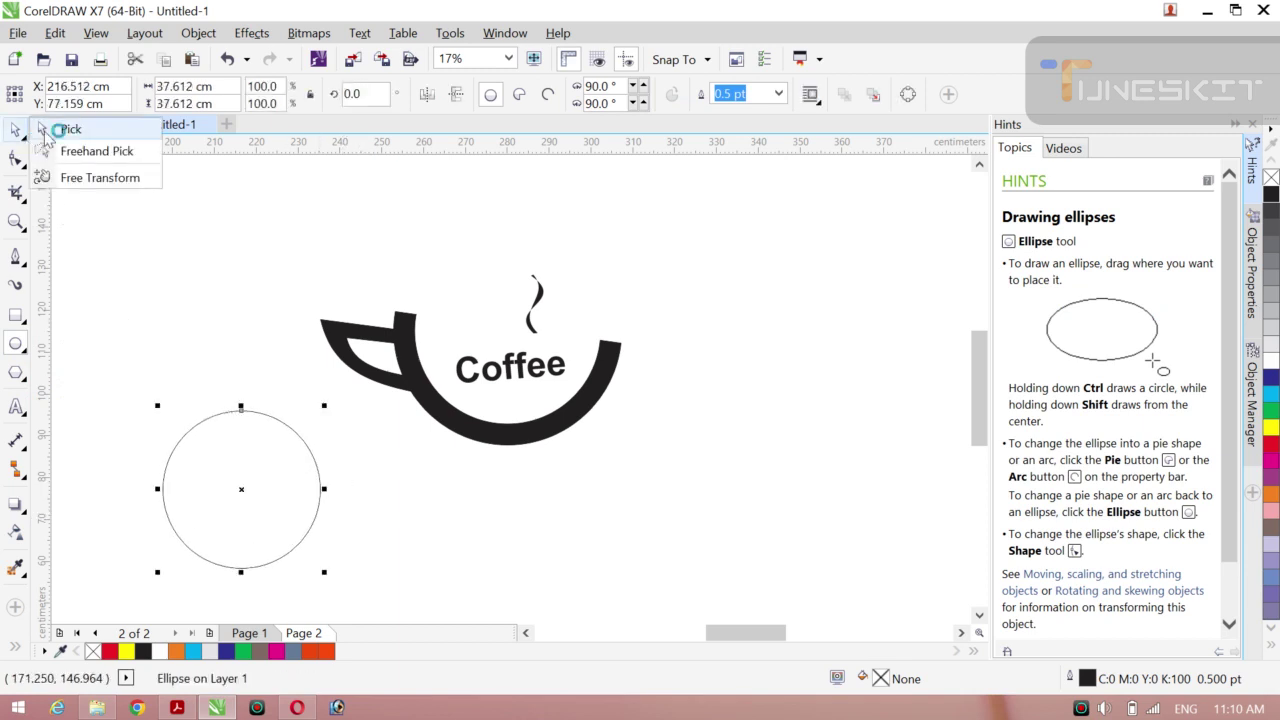
click(52, 126)
drag(245, 497, 519, 472)
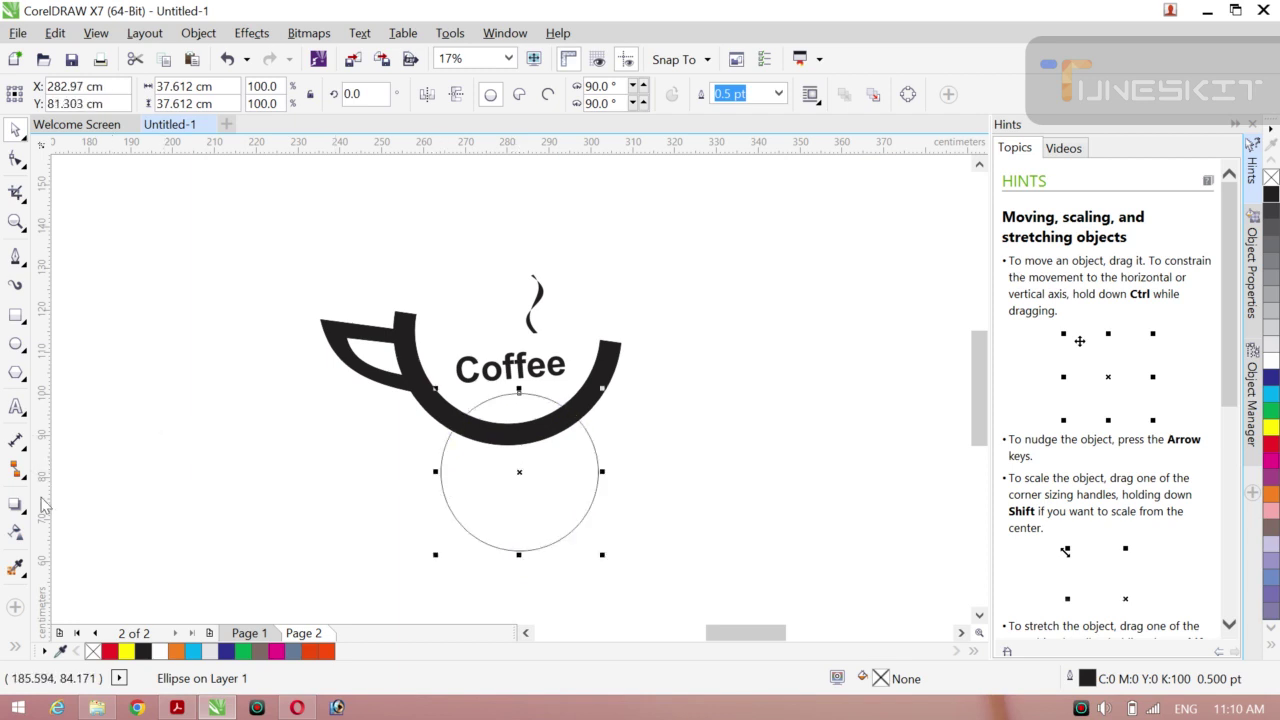
Smart-fill the area between the circle's upper arc and the cup's inner edge with blue-gray (C40 M20 Y0 K40).
click(15, 650)
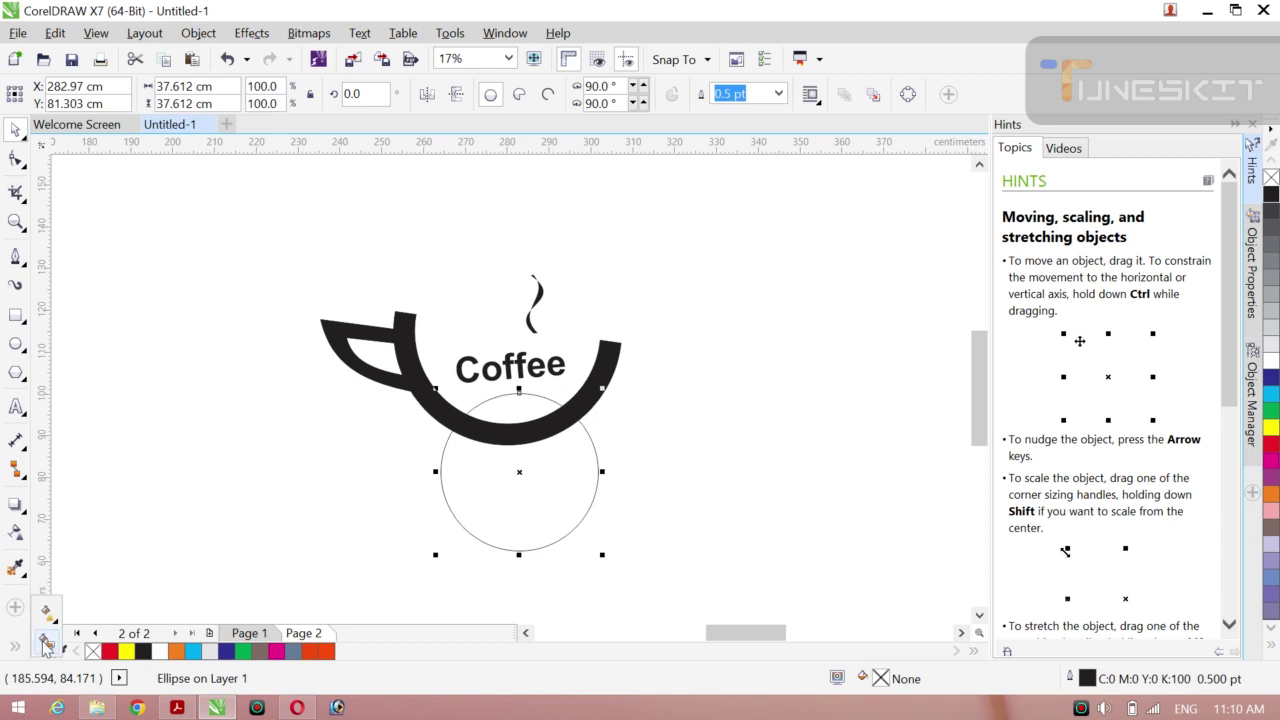
click(45, 643)
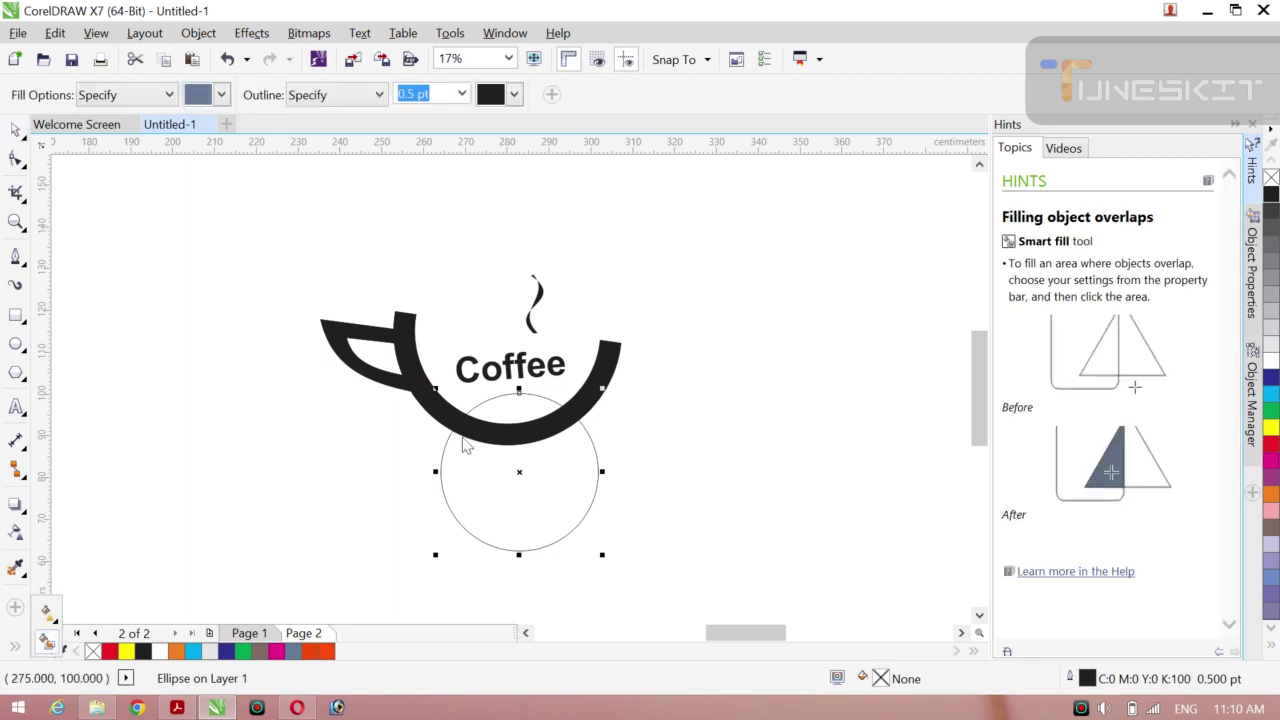
click(521, 406)
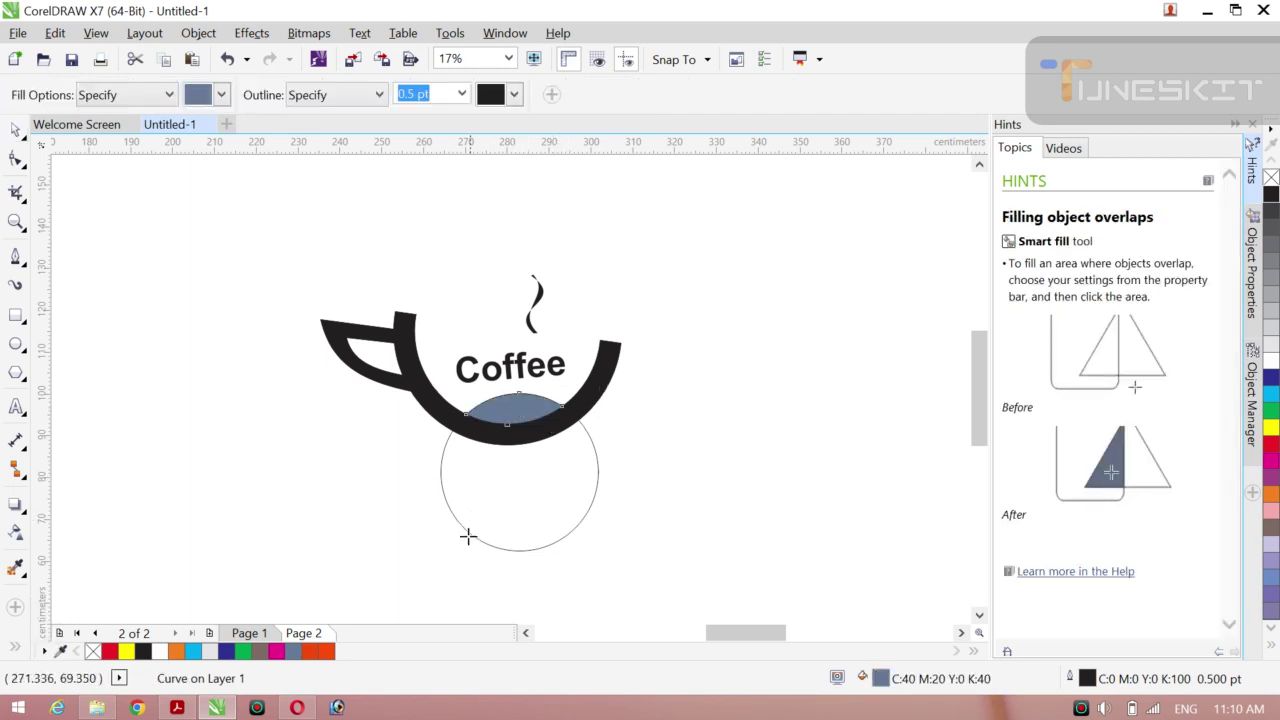
Delete the construction circle overlapping the bottom of the cup.
click(24, 140)
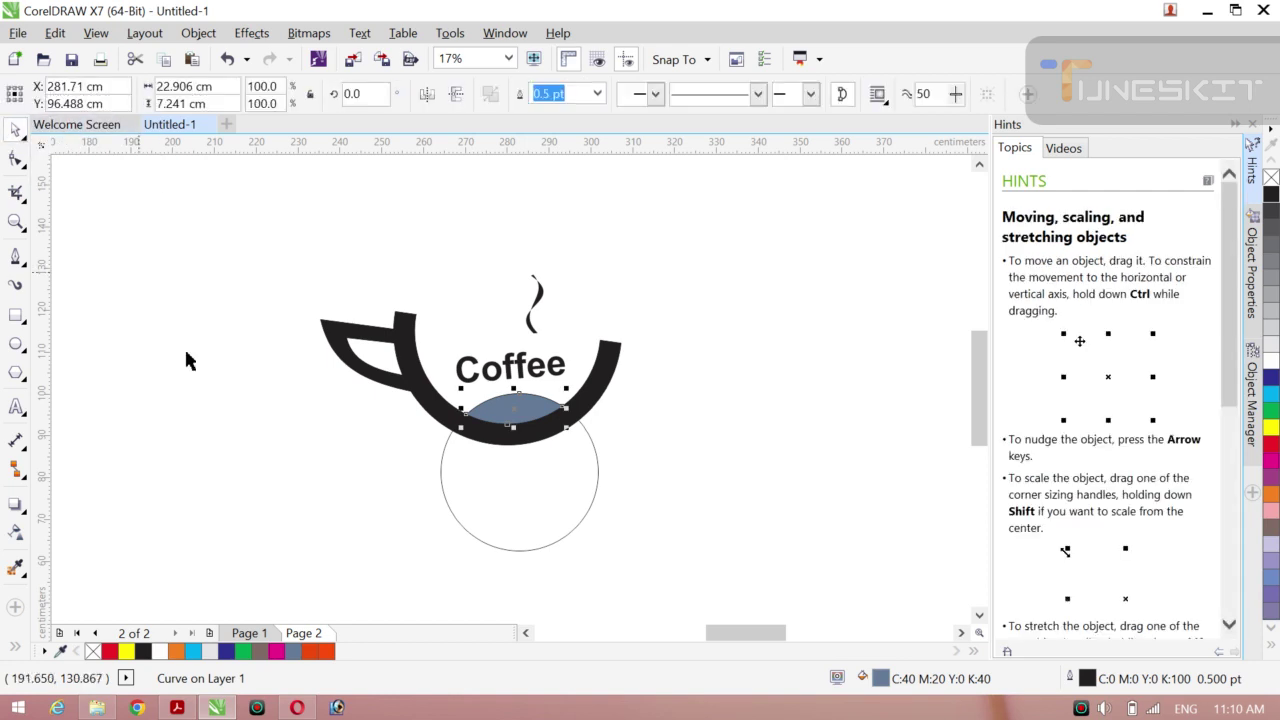
click(474, 537)
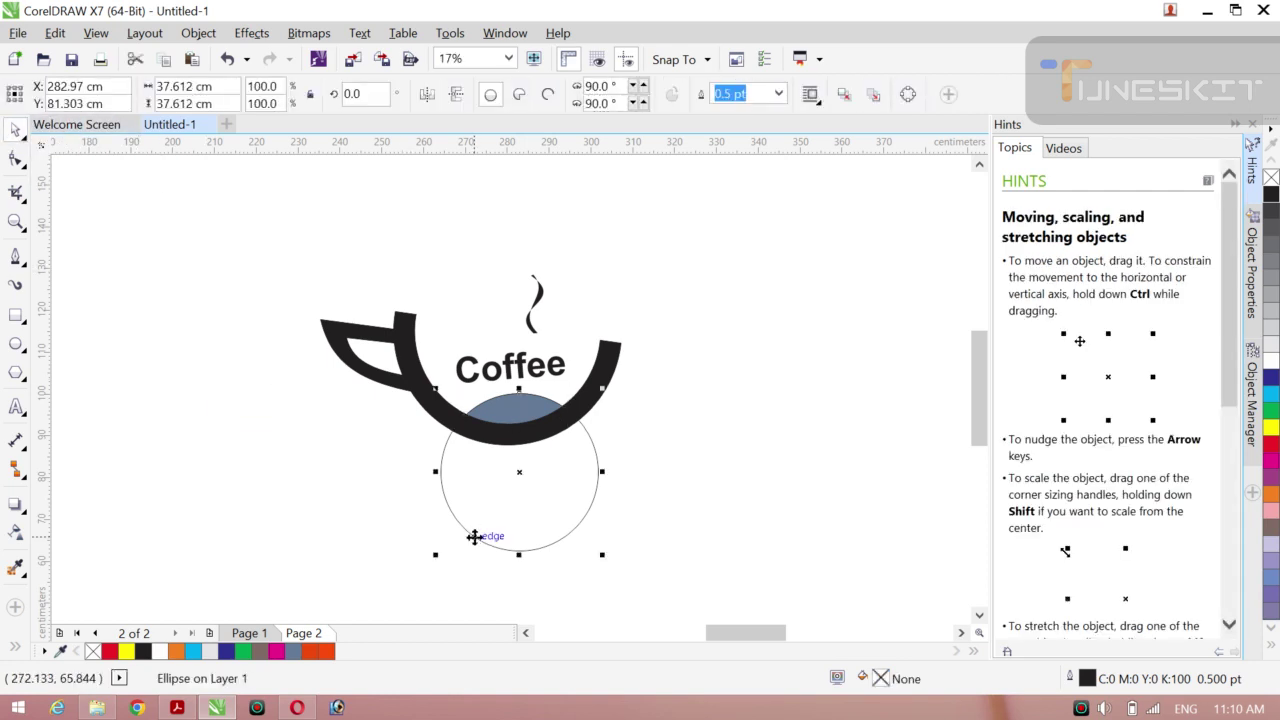
key(Delete)
Move the blue-gray filled shape up about 1.2 cm to leave a narrow gap above the cup's inner edge.
click(518, 408)
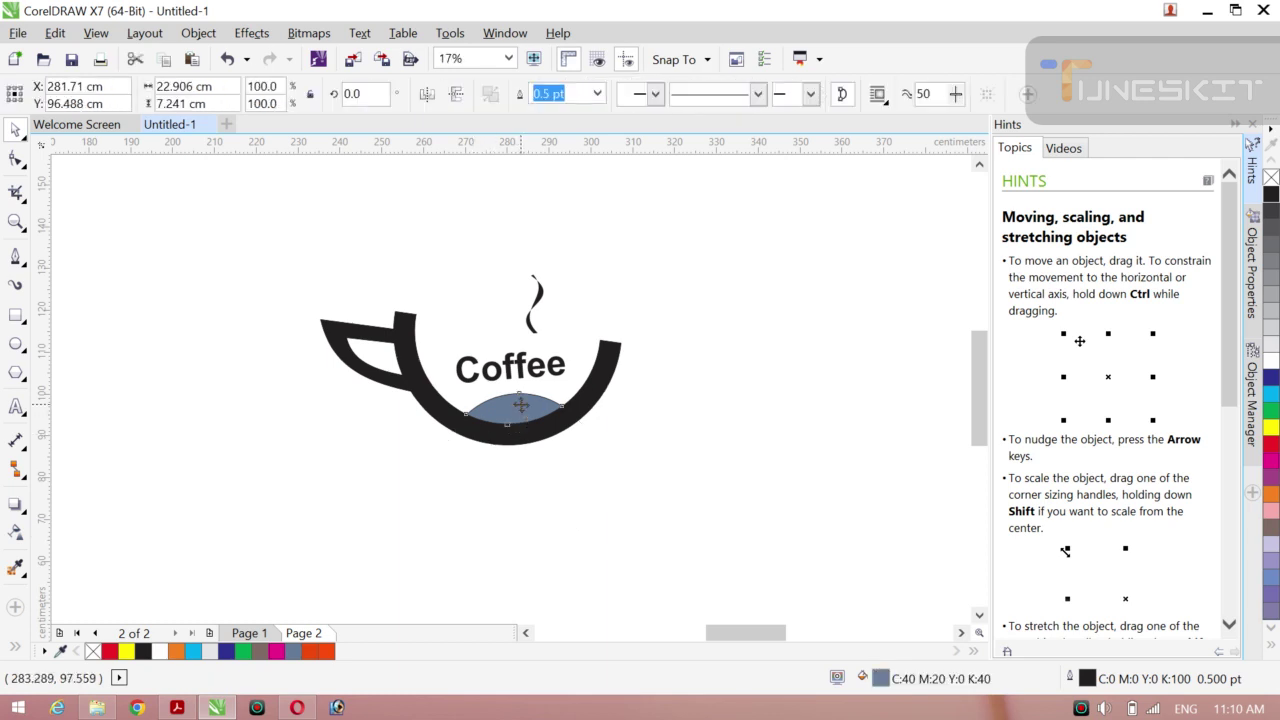
drag(521, 404, 521, 404)
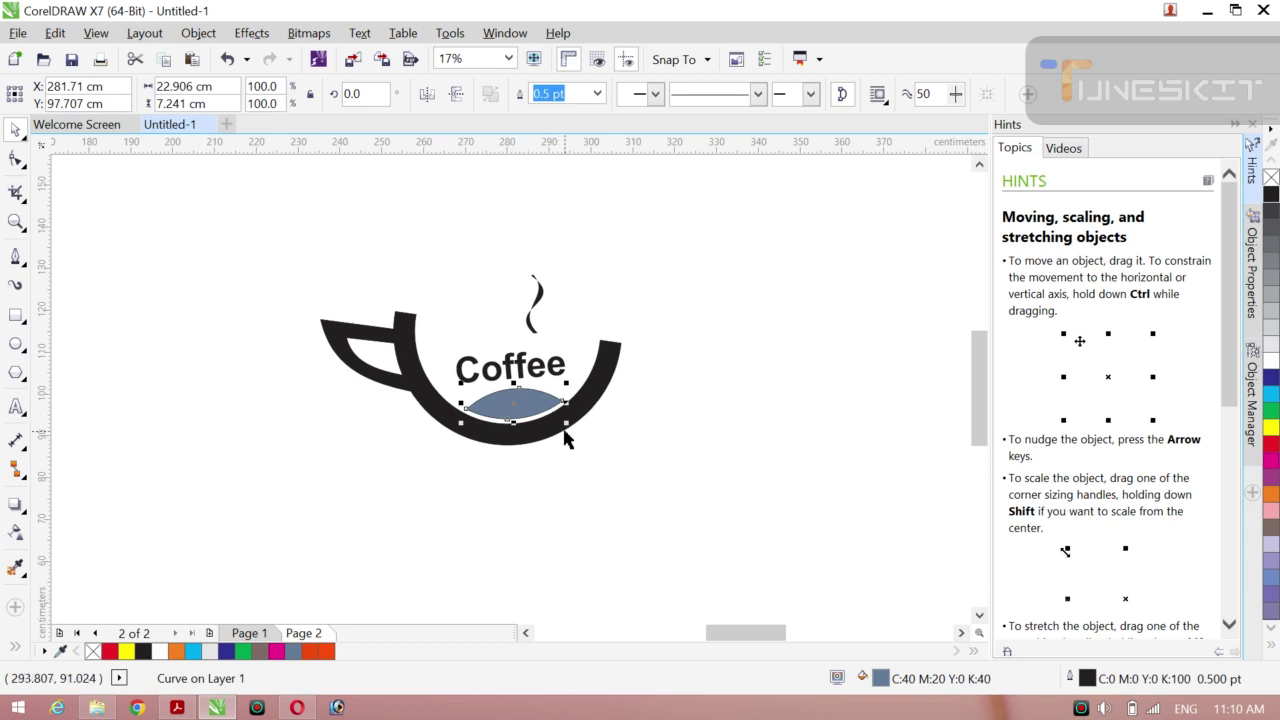
click(621, 474)
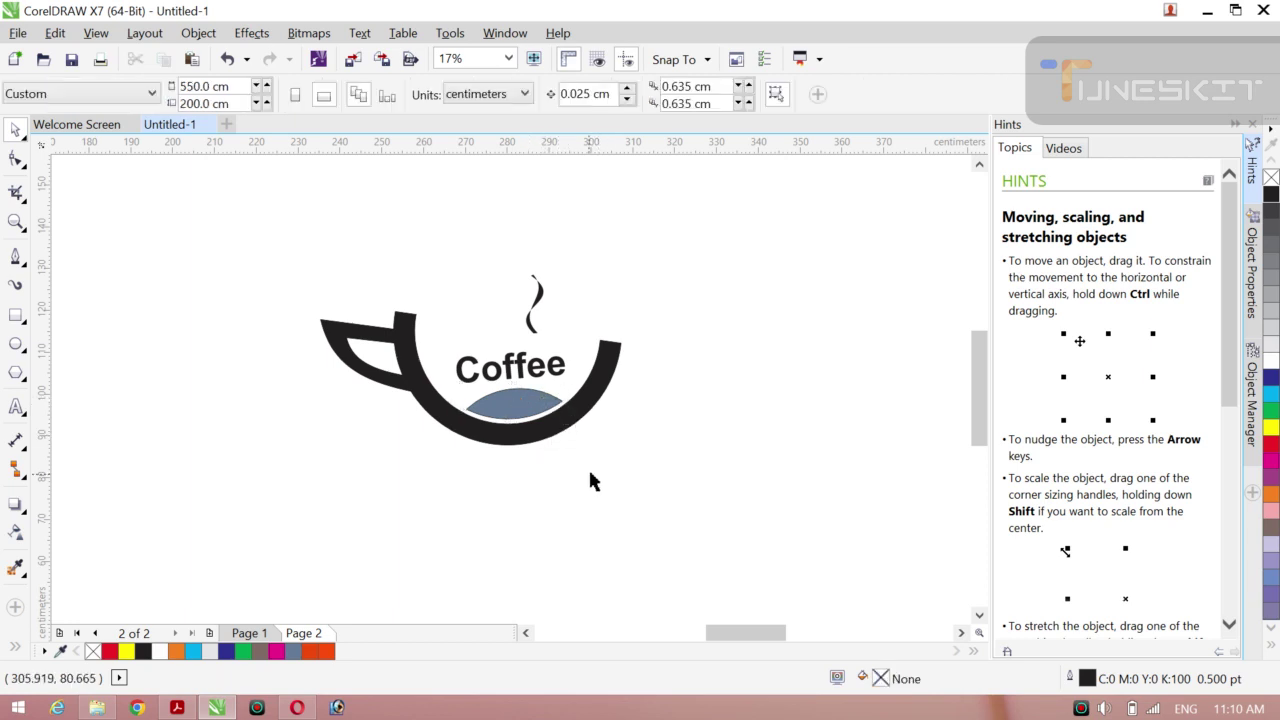
Reshape the blue-gray shape by pulling the middle of its upper edge down into a wavy curve with the Shape tool.
click(510, 412)
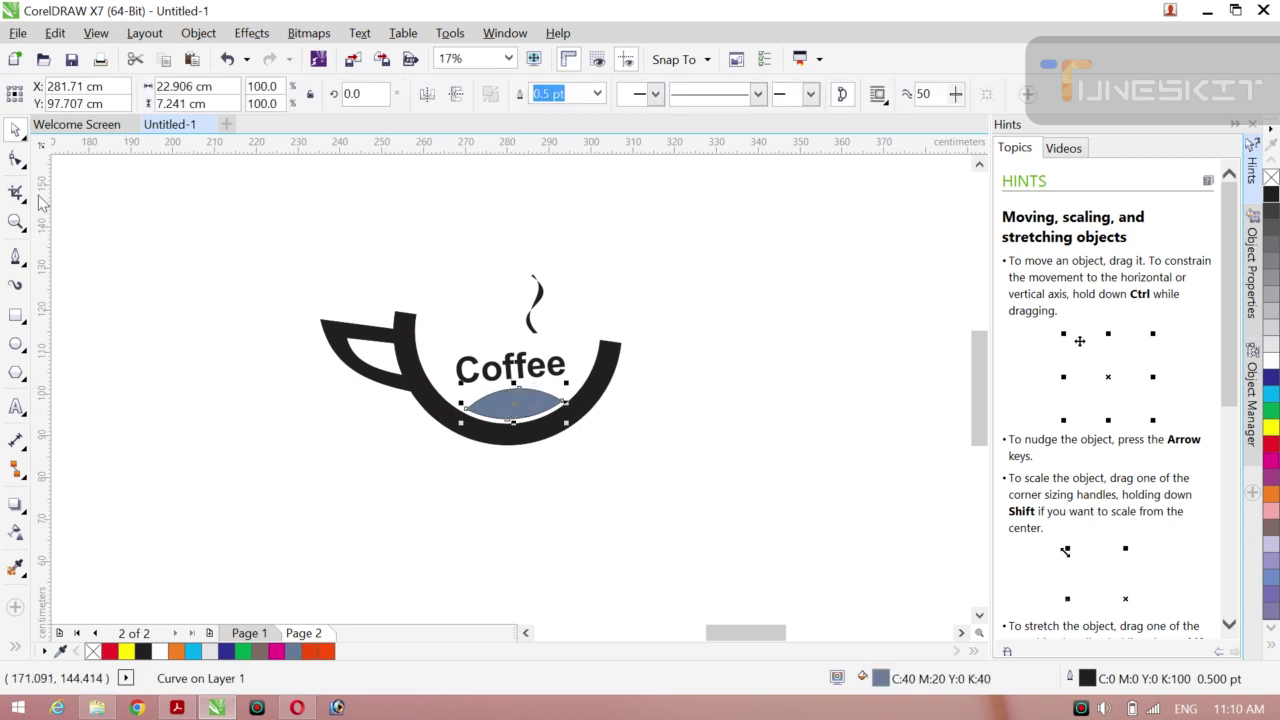
click(15, 160)
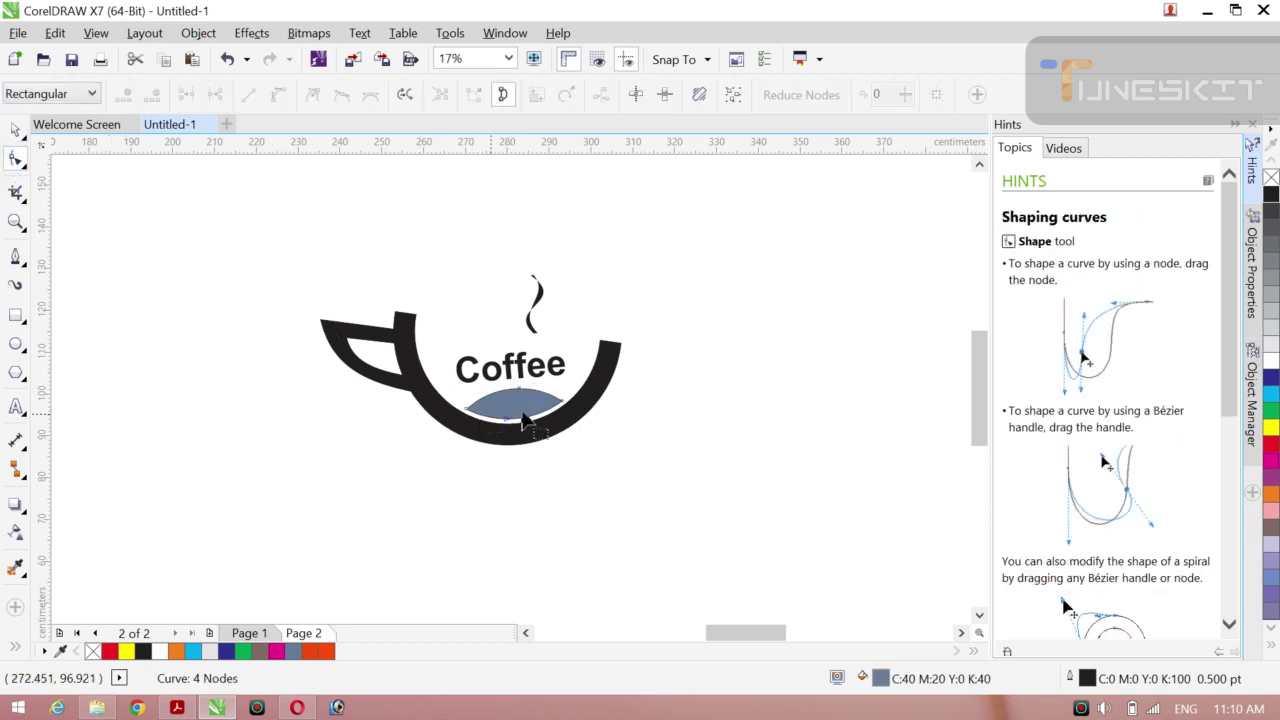
drag(519, 398, 523, 402)
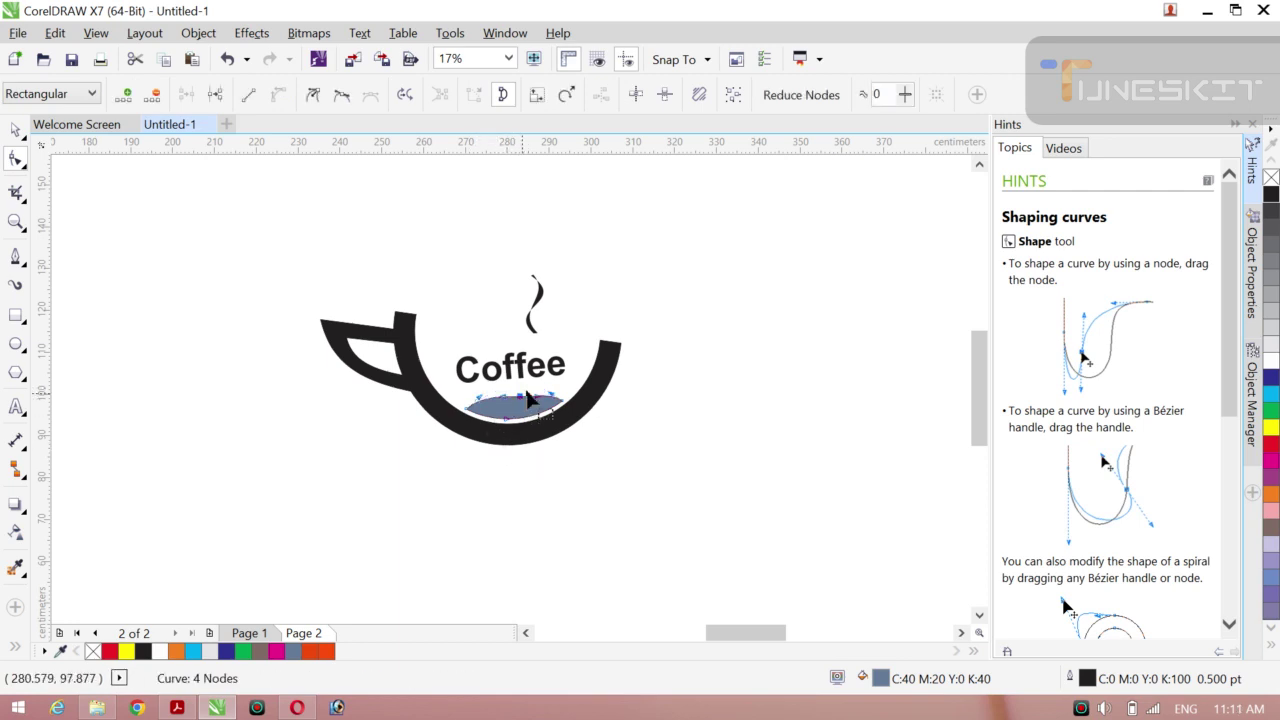
drag(522, 412, 523, 422)
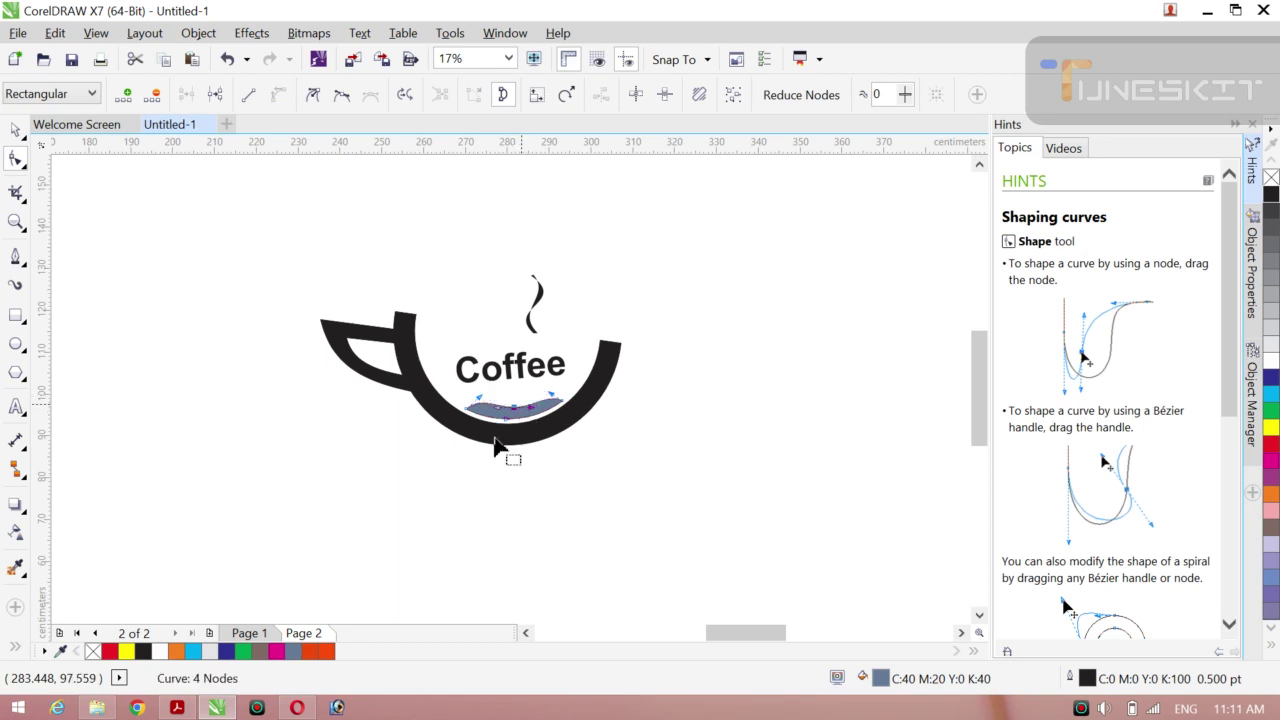
click(440, 498)
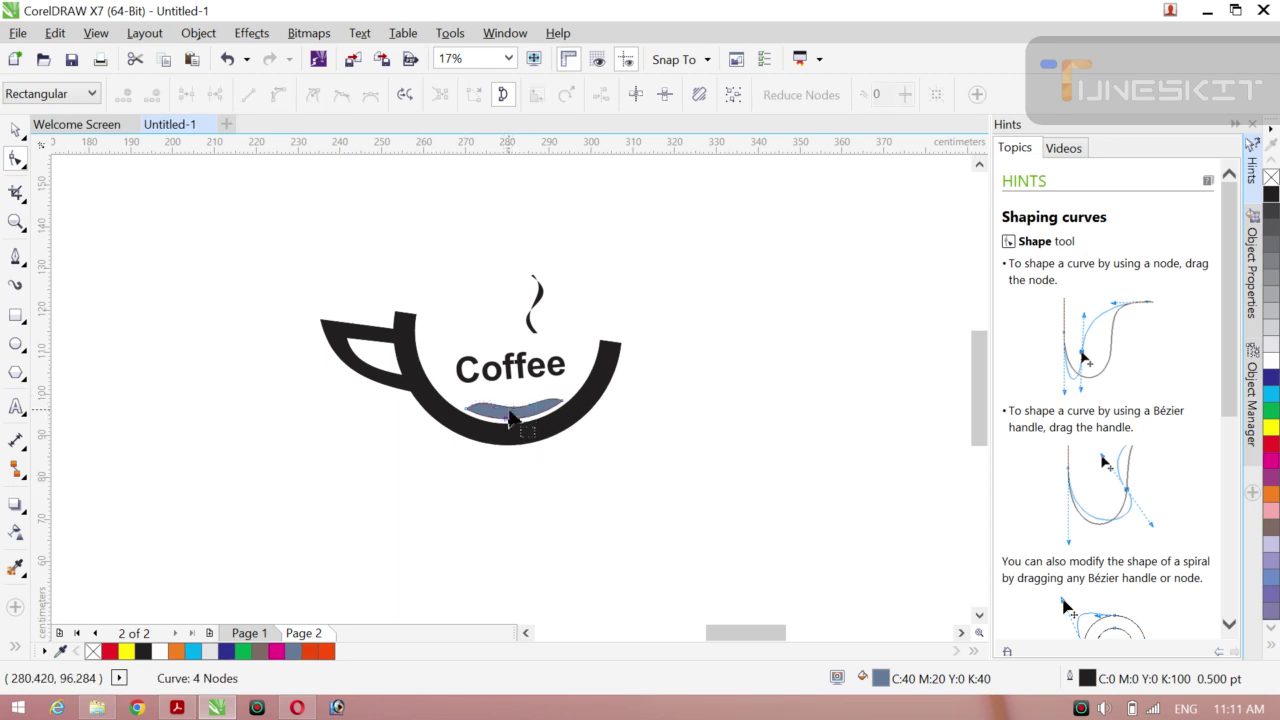
Delete the blue-gray shape inside the cup below the Coffee text.
click(27, 140)
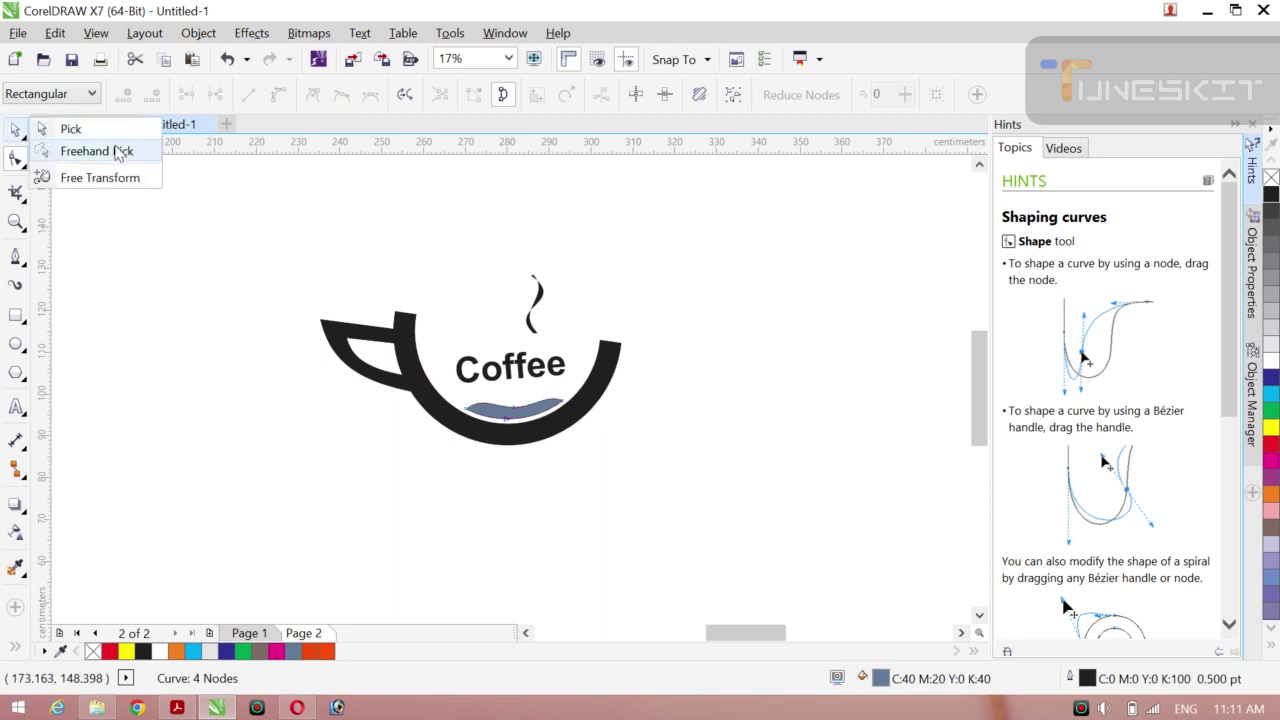
click(86, 131)
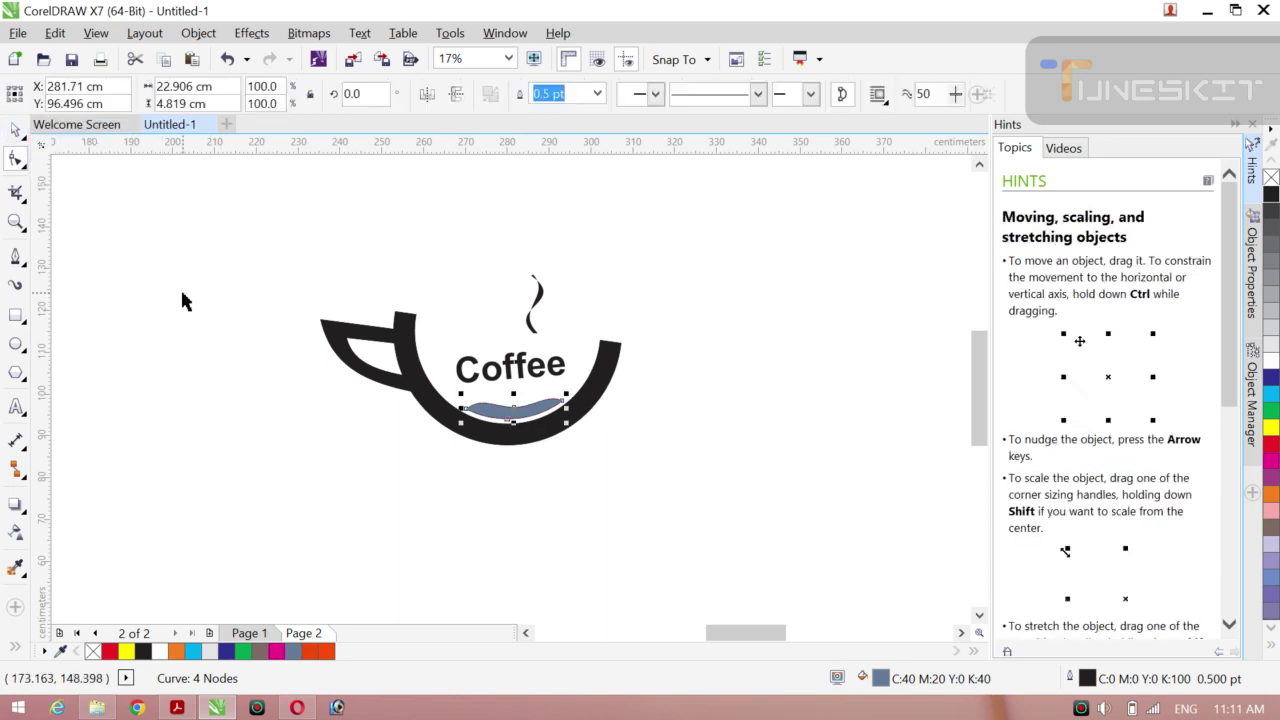
click(232, 357)
click(499, 412)
key(Delete)
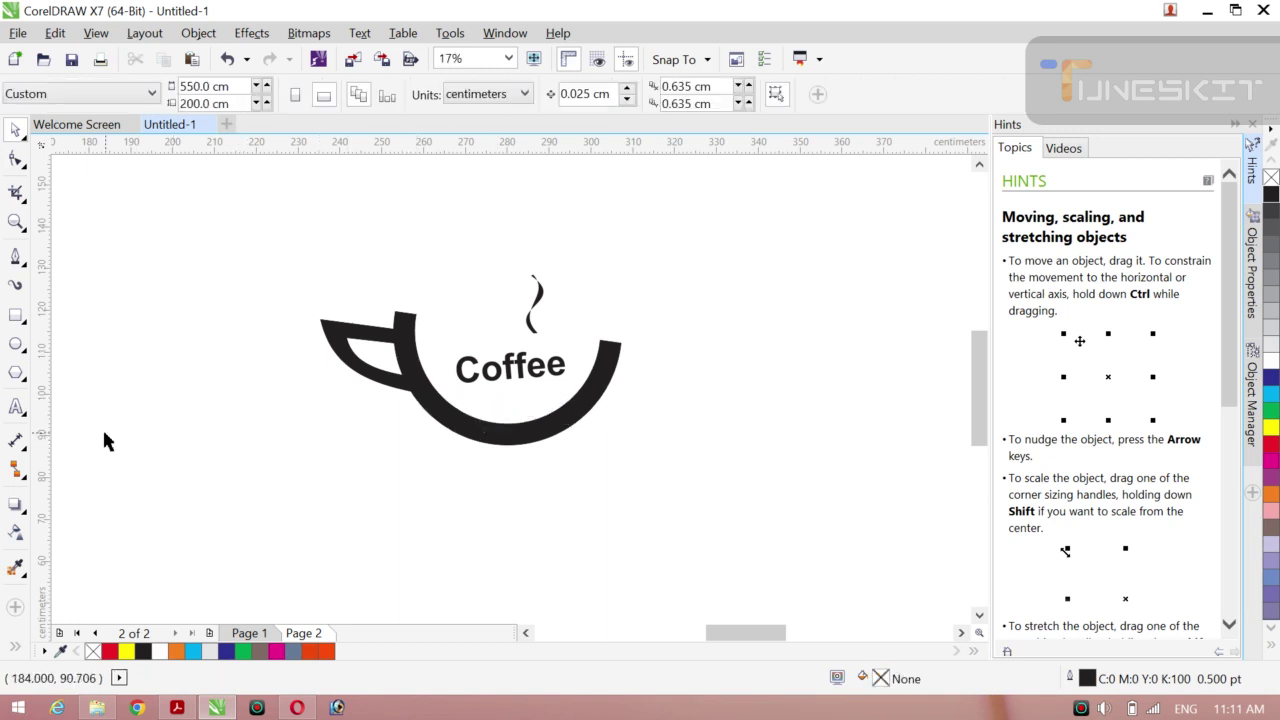
Draw a horizontal straight line about 51.8 cm long across the cup just below the Coffee text with the Pen tool.
click(15, 258)
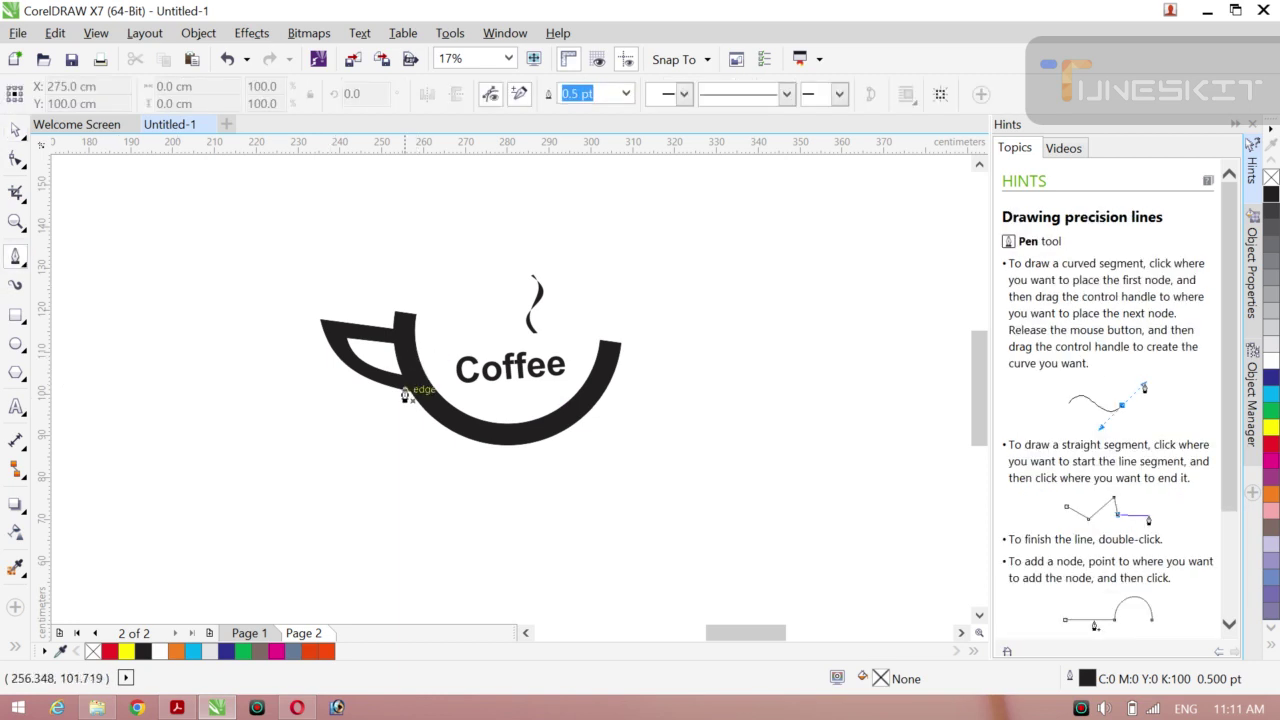
click(403, 392)
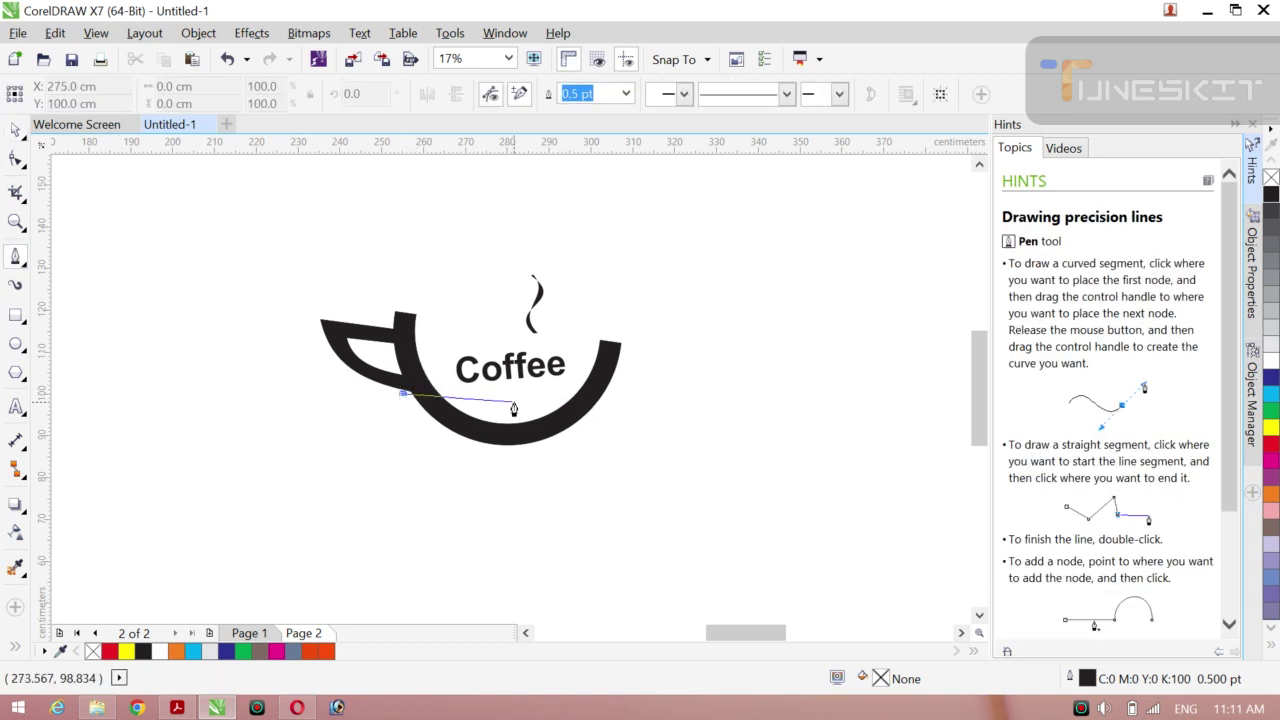
double_click(617, 393)
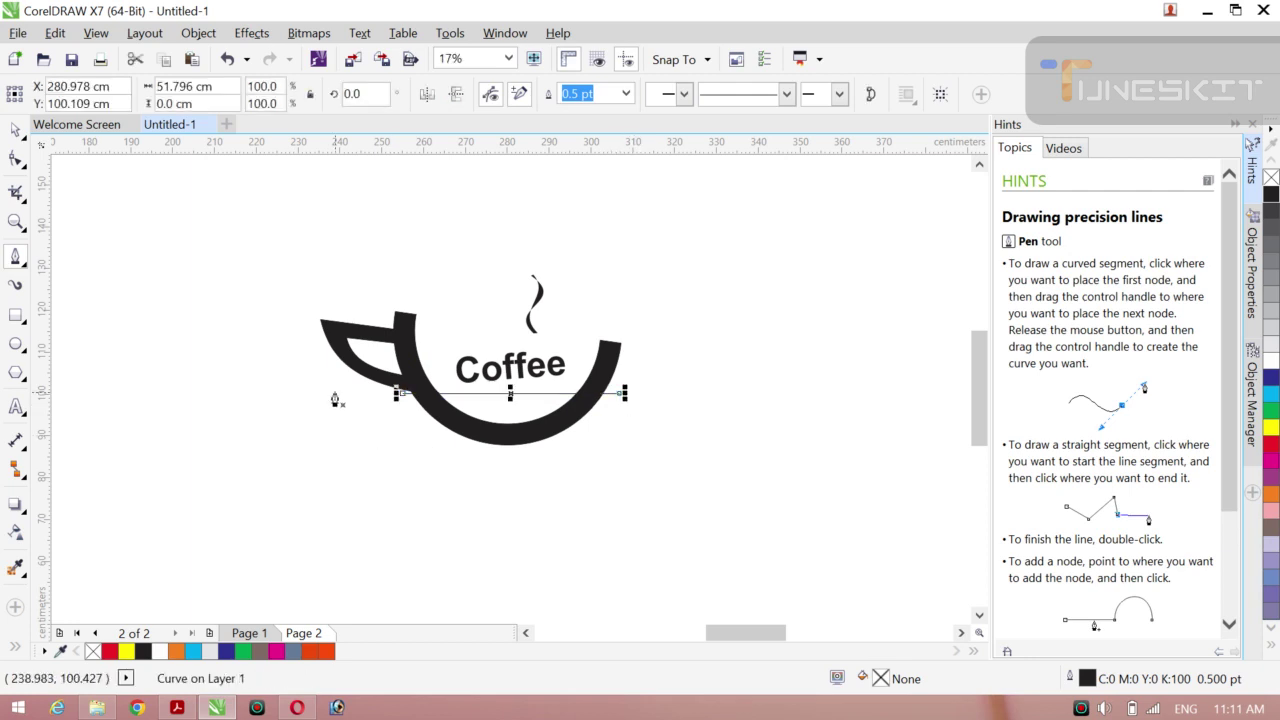
click(24, 138)
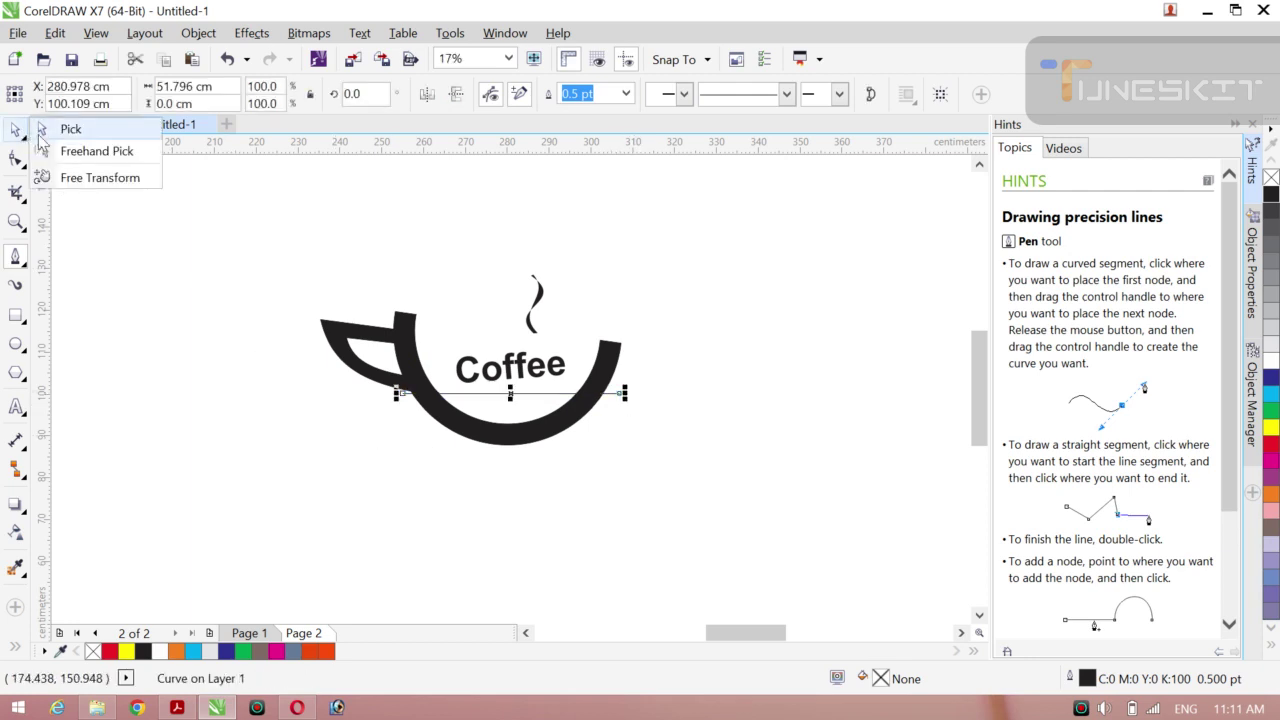
click(62, 126)
click(133, 253)
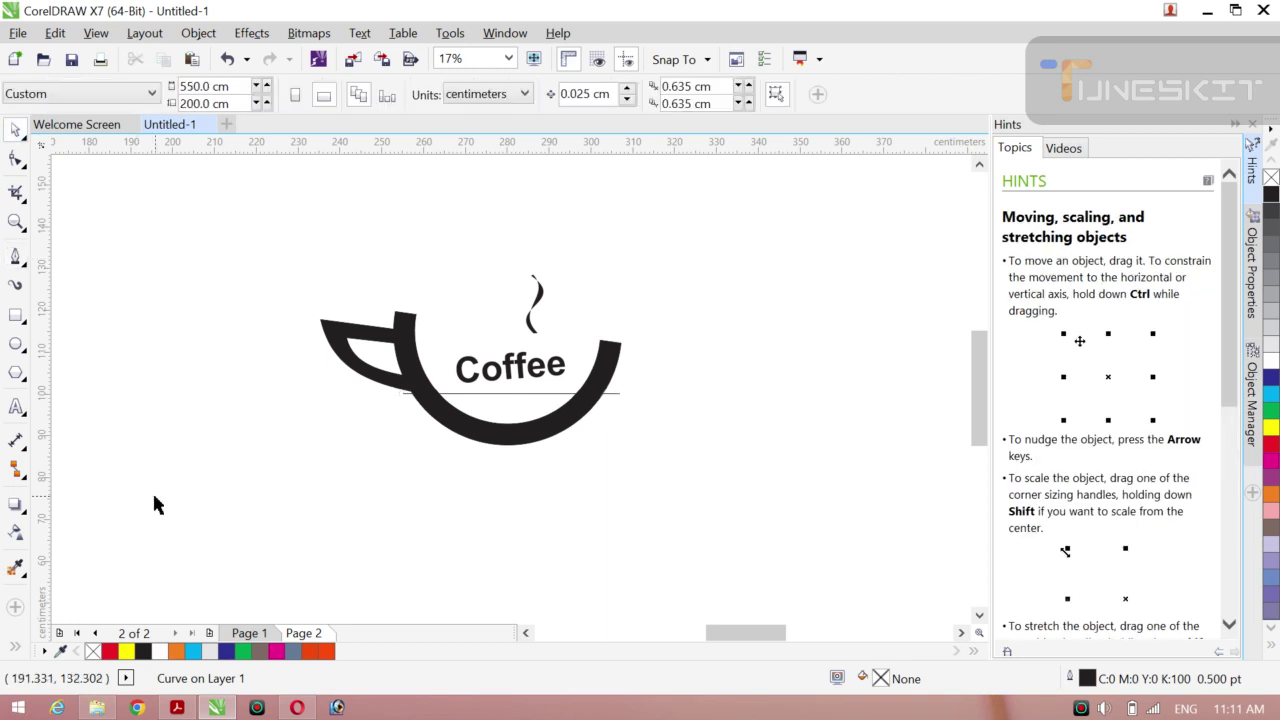
Smart-fill the area between the horizontal line and the cup's inner bottom edge with blue-gray (C40 M20 Y0 K40).
click(18, 652)
click(46, 640)
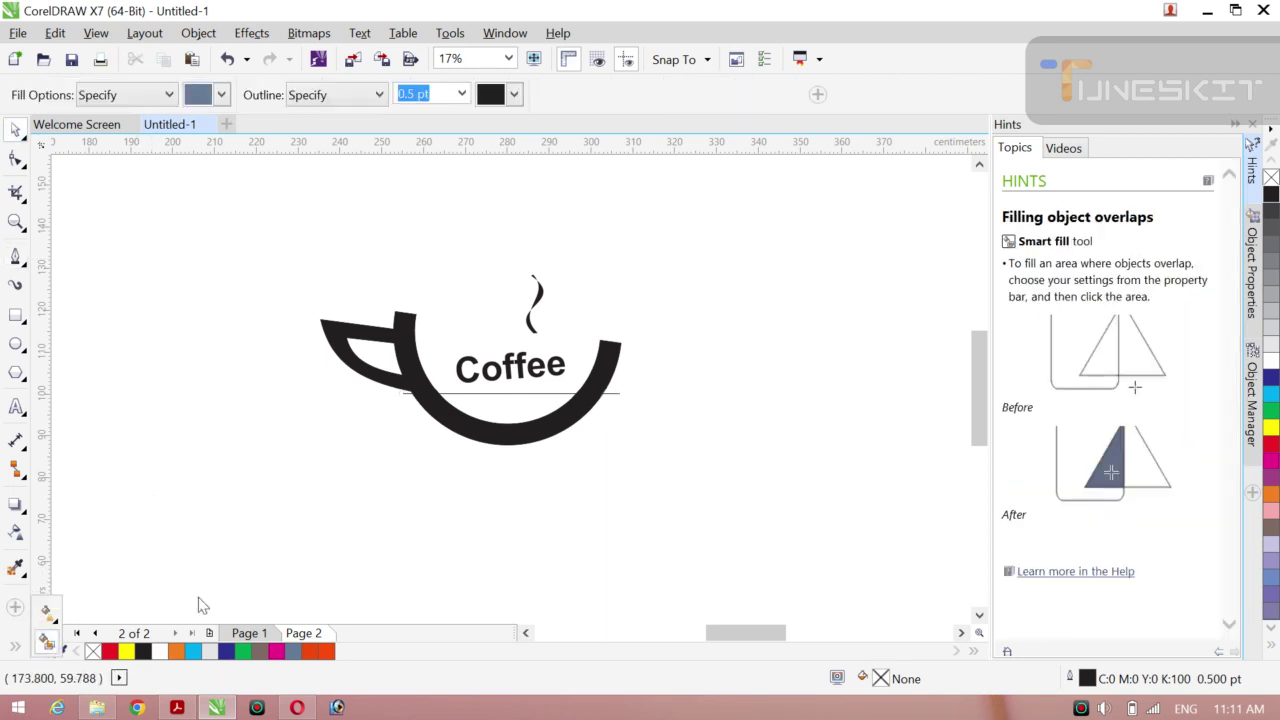
click(538, 415)
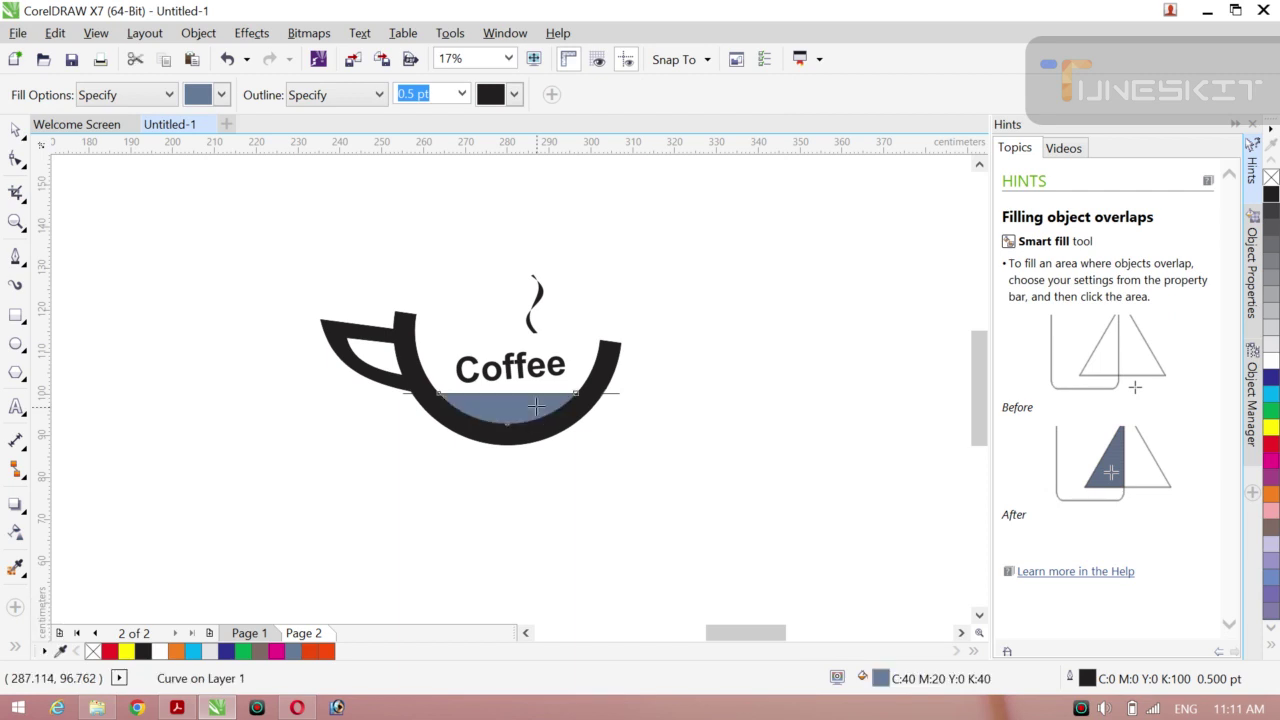
Delete the horizontal construction line crossing the cup.
click(25, 145)
click(50, 128)
click(205, 253)
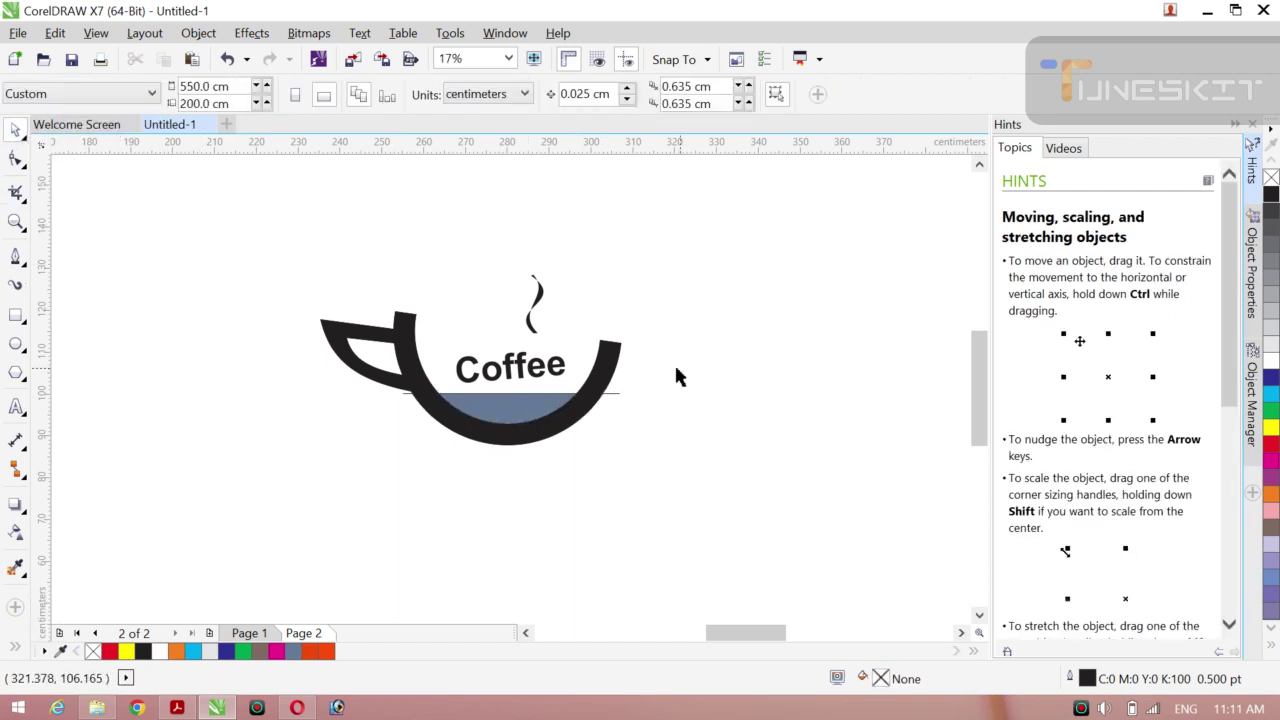
click(615, 391)
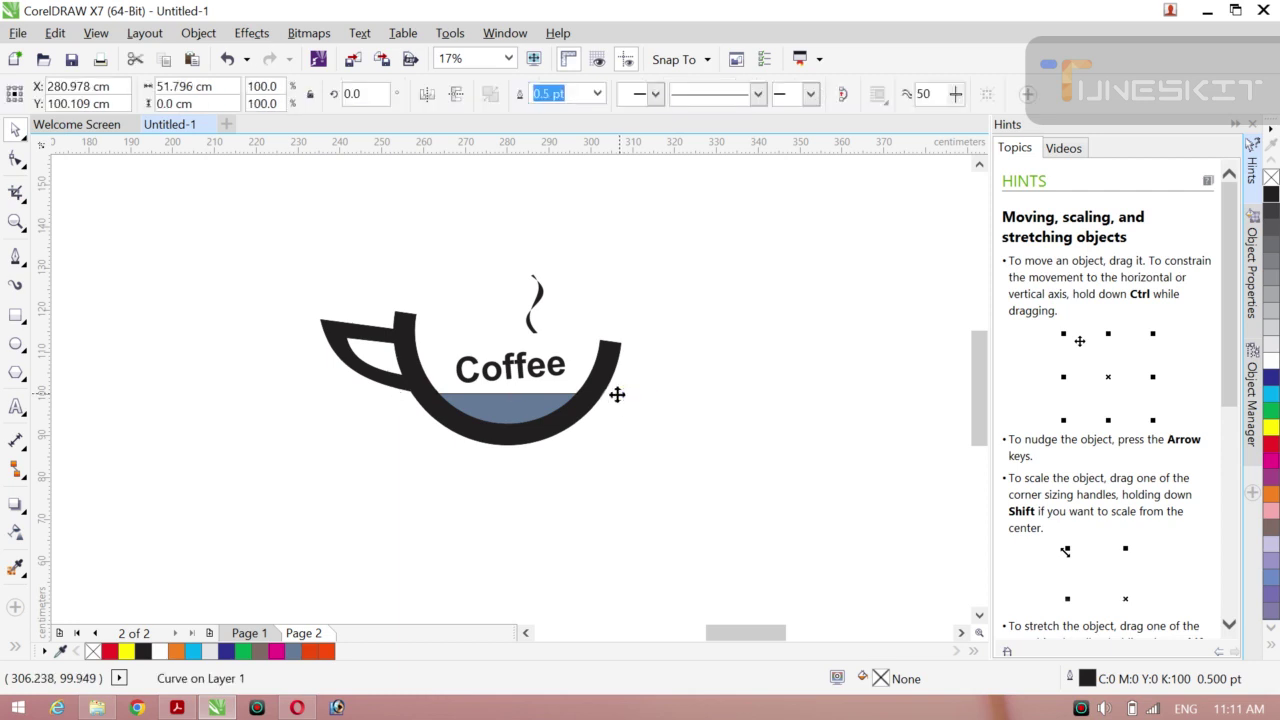
key(Escape)
Scale the blue-gray filled shape to about 71.7% around its center and recolor it orange (C0 M60 Y100 K0).
click(543, 403)
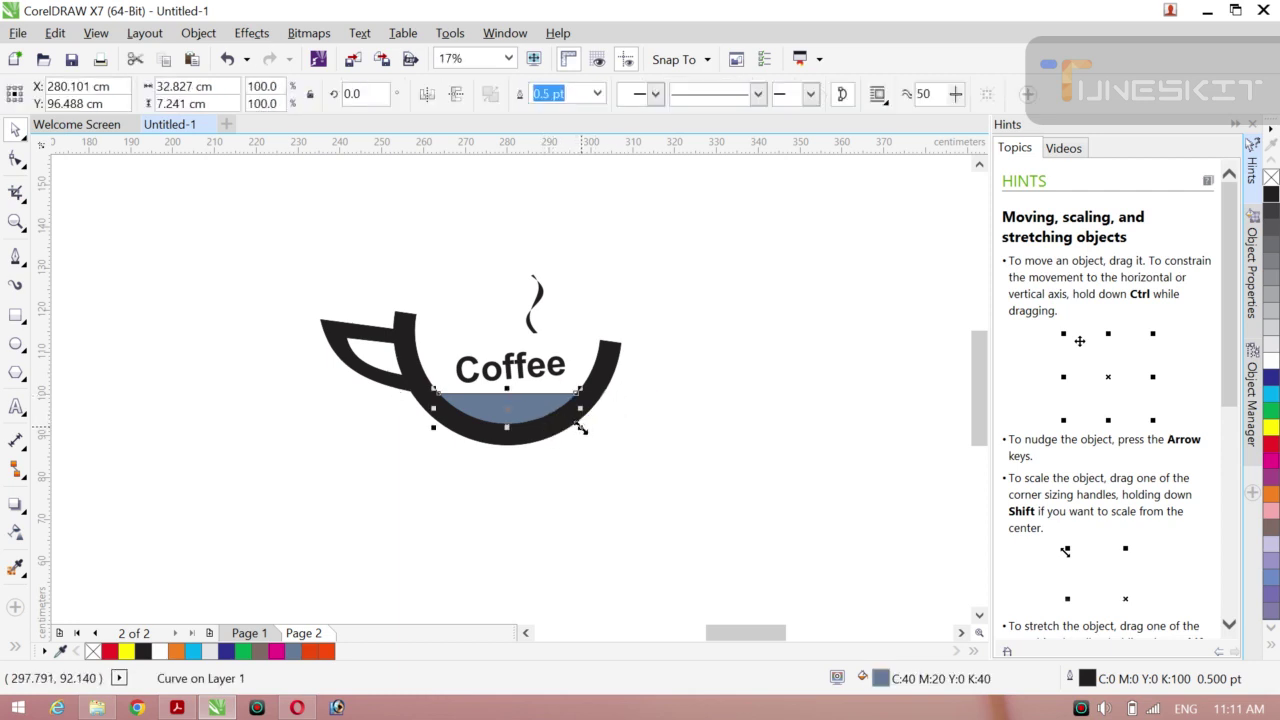
drag(580, 424, 575, 422)
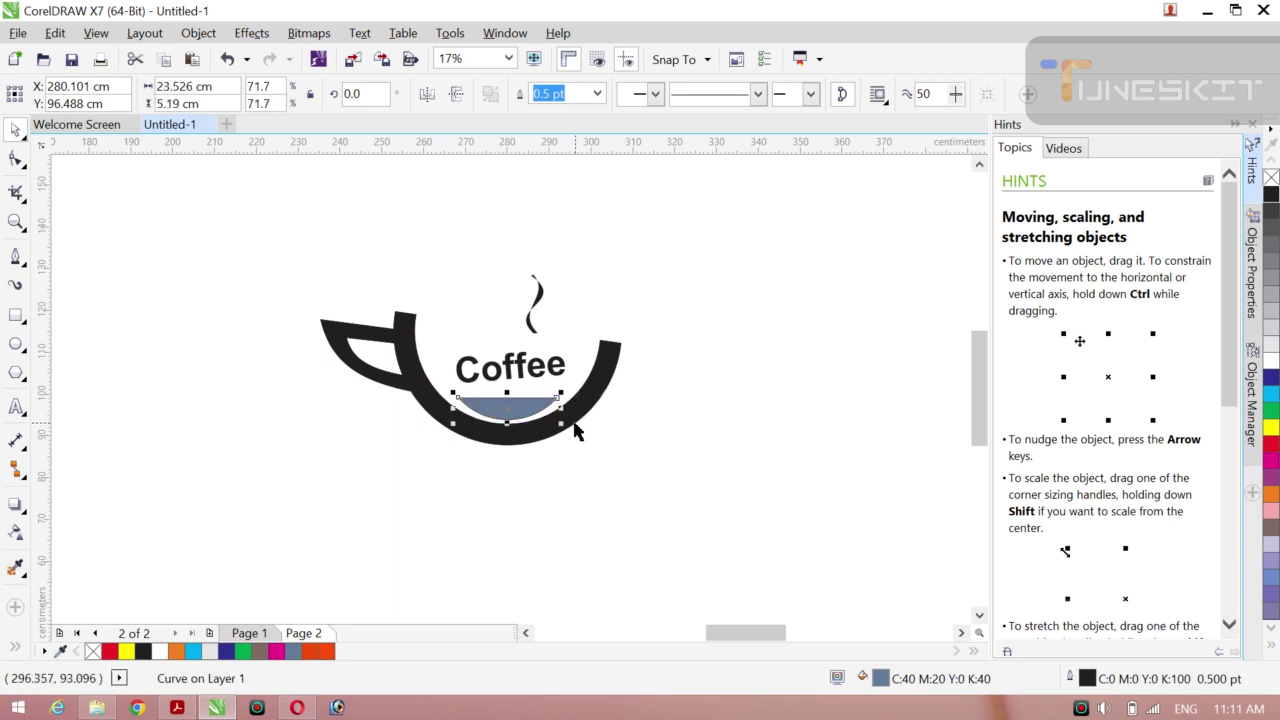
click(1272, 494)
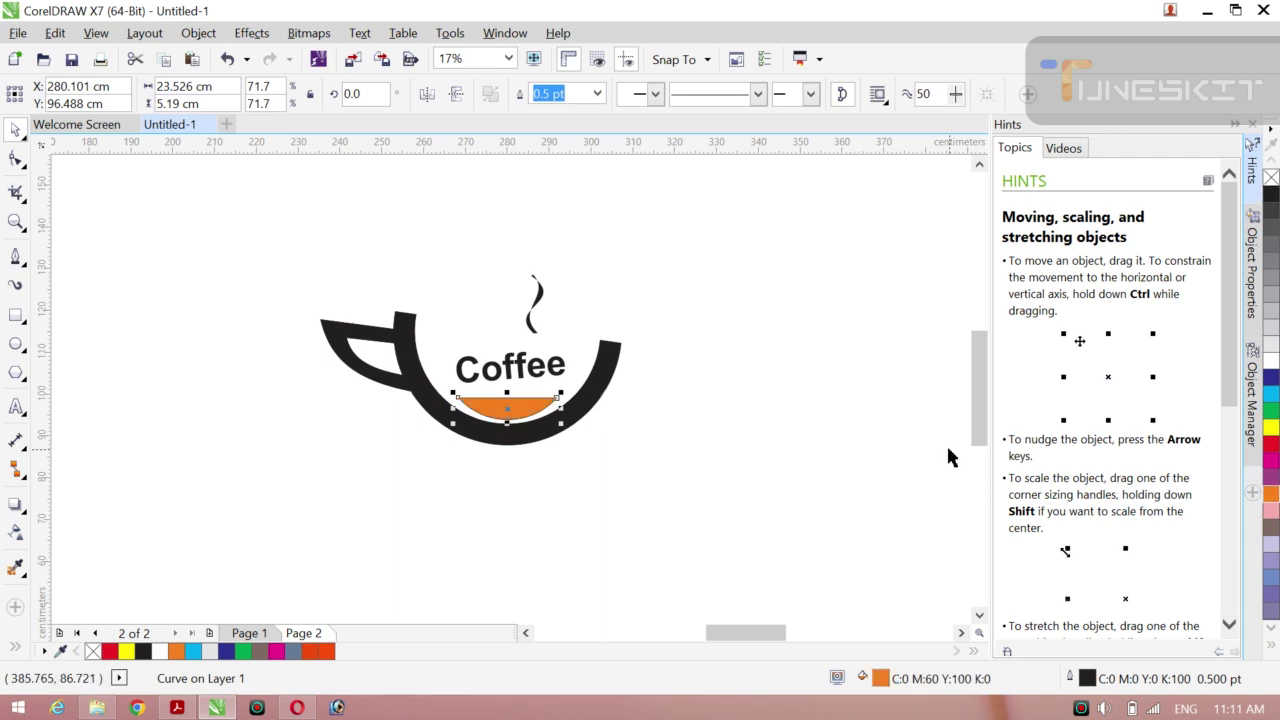
click(828, 438)
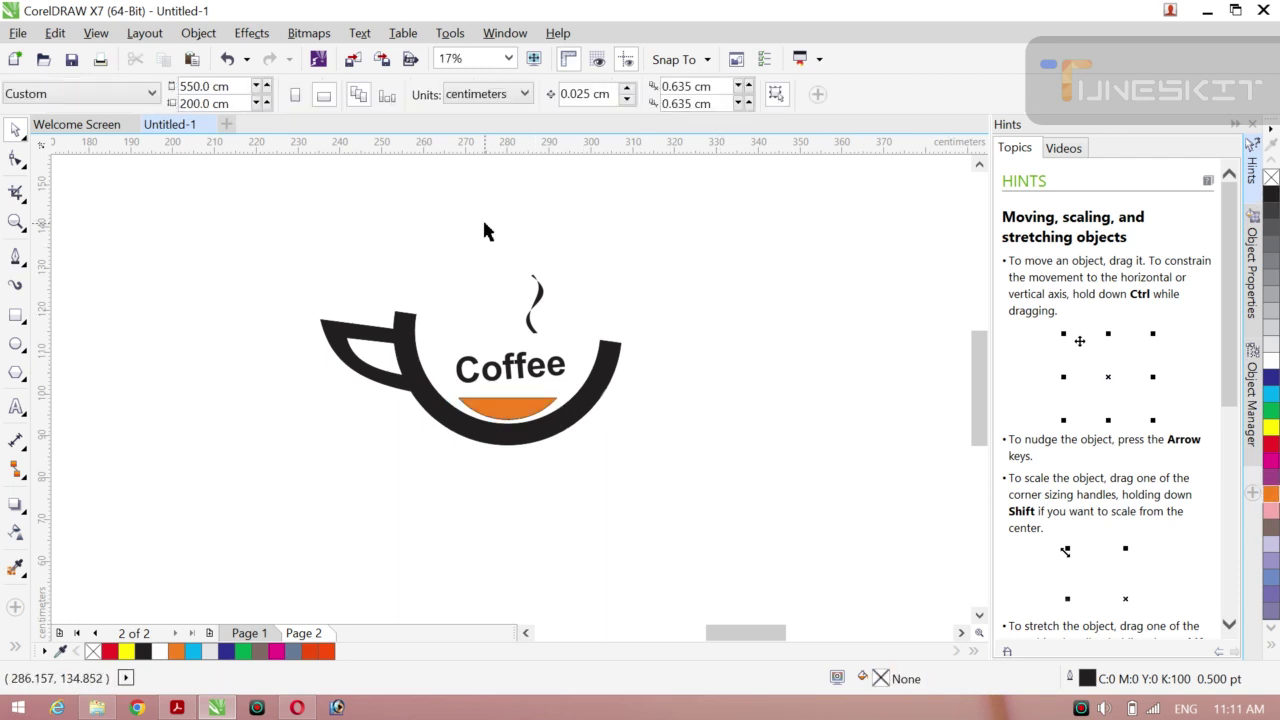
Remove the outline from all the logo objects by setting their outline width to None.
drag(280, 238, 708, 504)
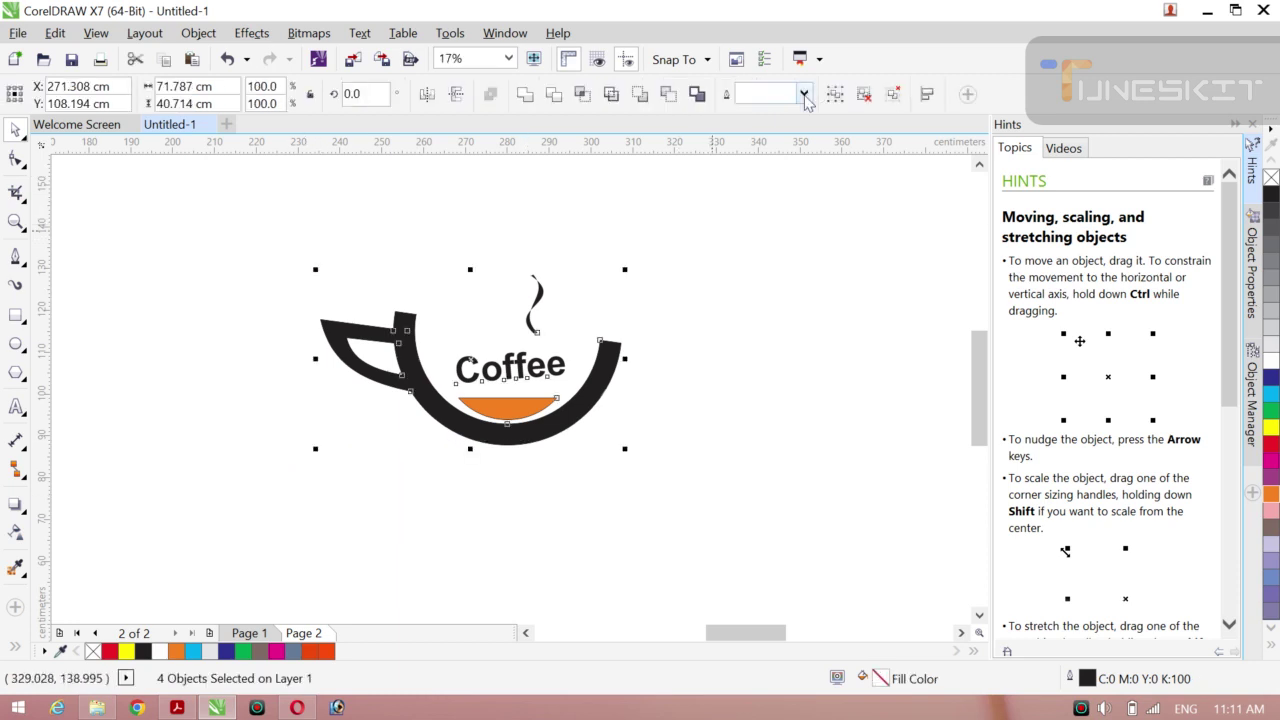
click(804, 95)
click(752, 113)
click(819, 371)
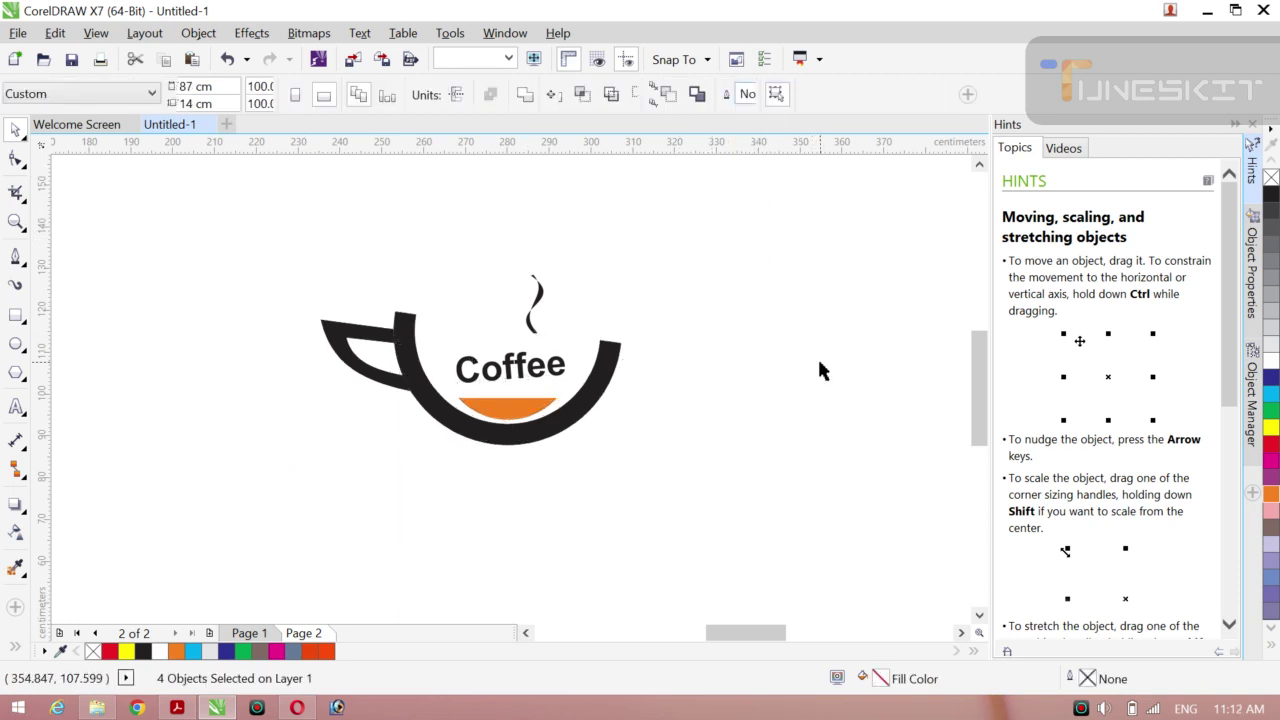
Group all the logo objects and center the group on the page.
key(ctrl+a)
key(ctrl+g)
key(p)
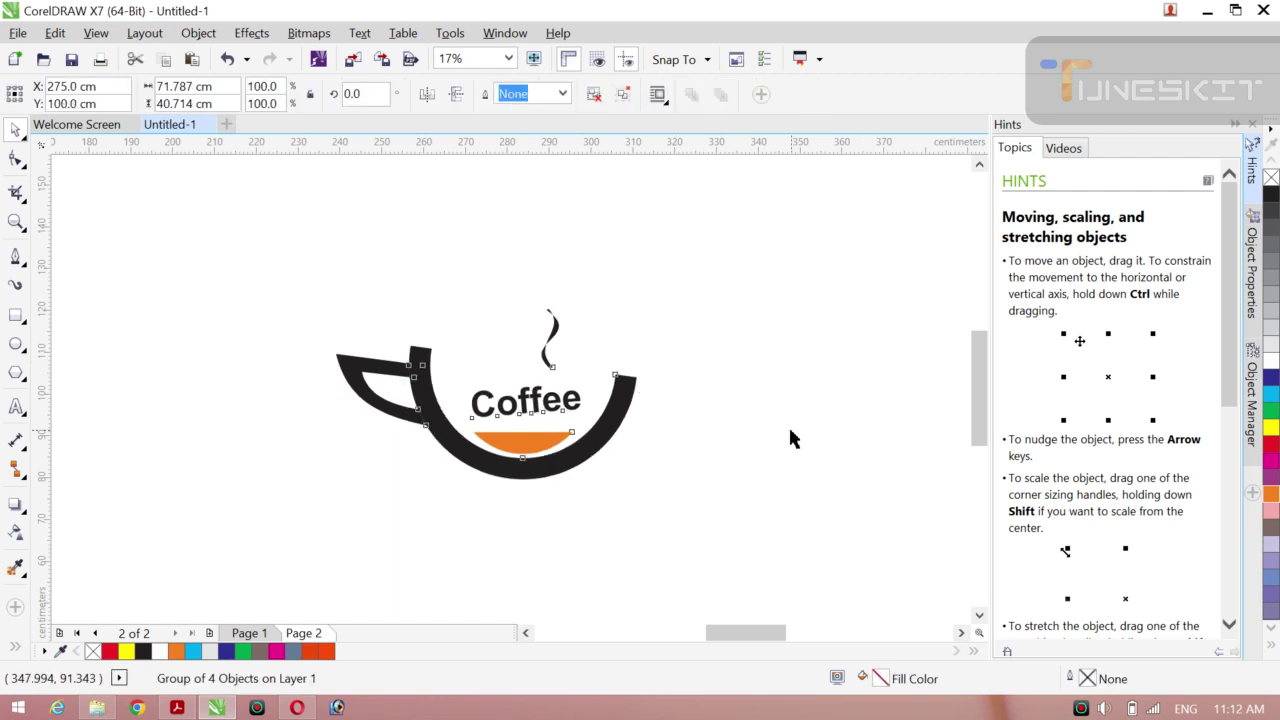
click(790, 435)
key(z)
drag(309, 271, 724, 530)
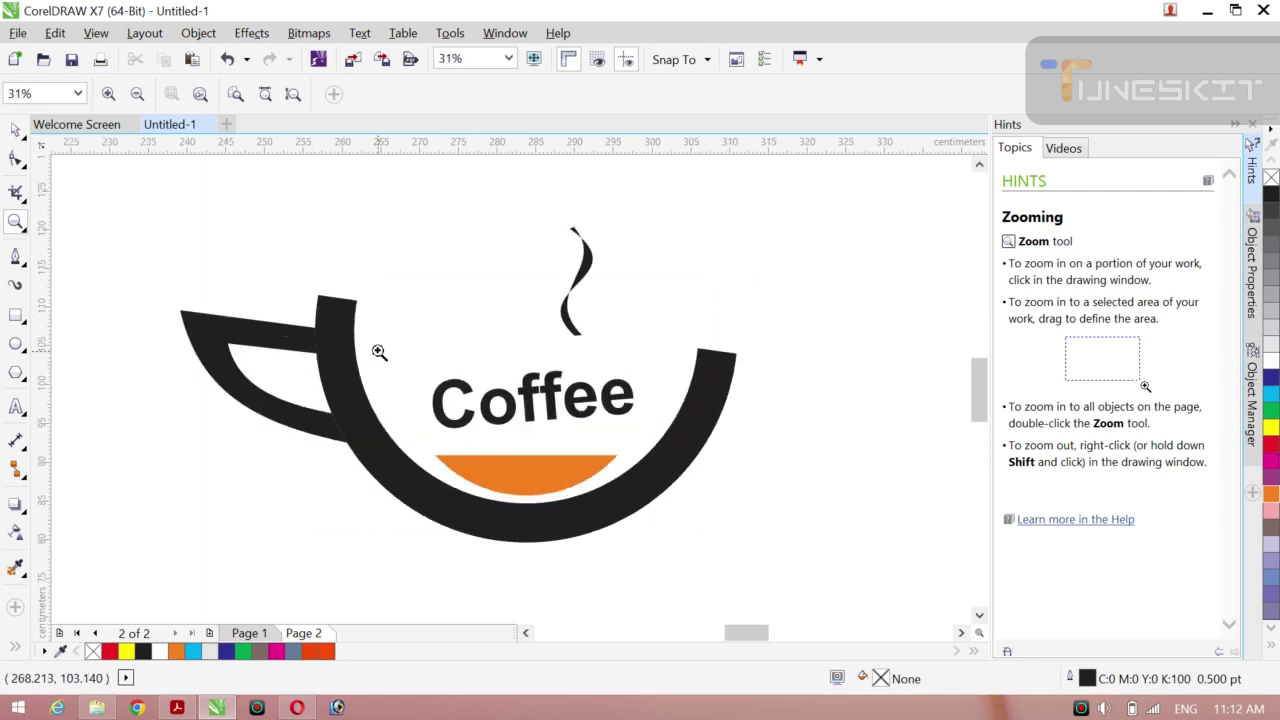
drag(110, 208, 794, 594)
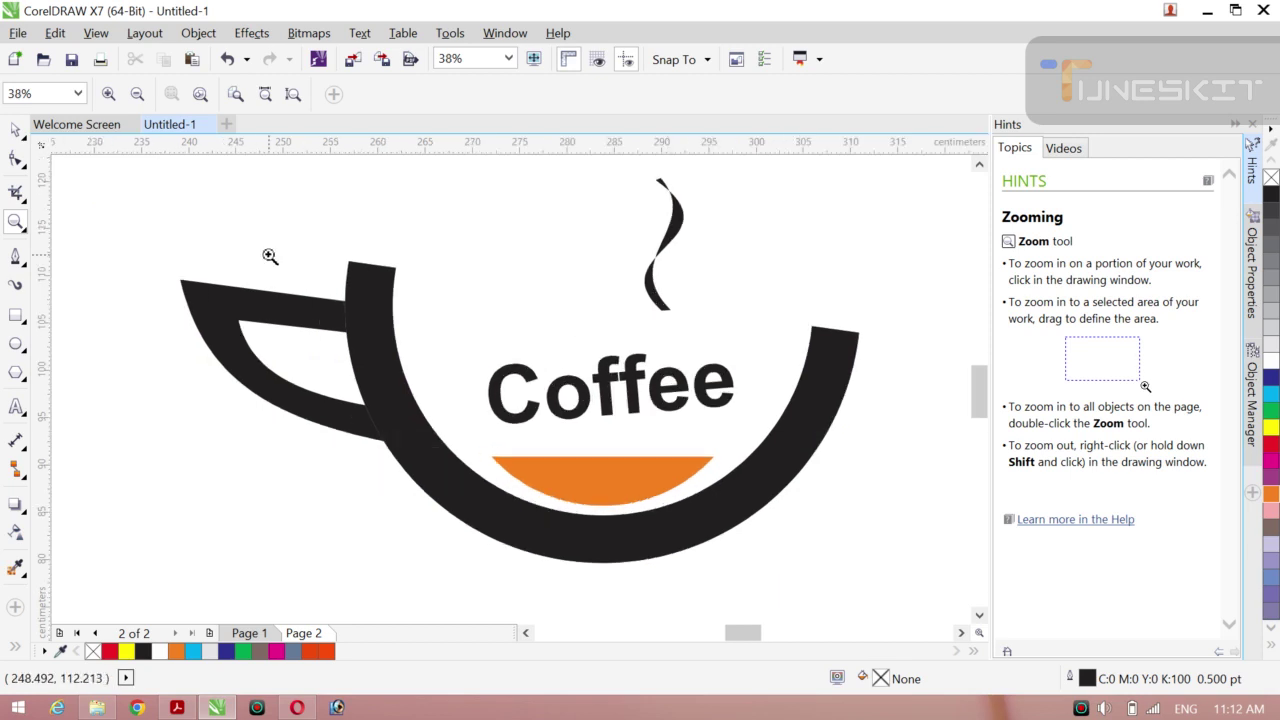
click(15, 130)
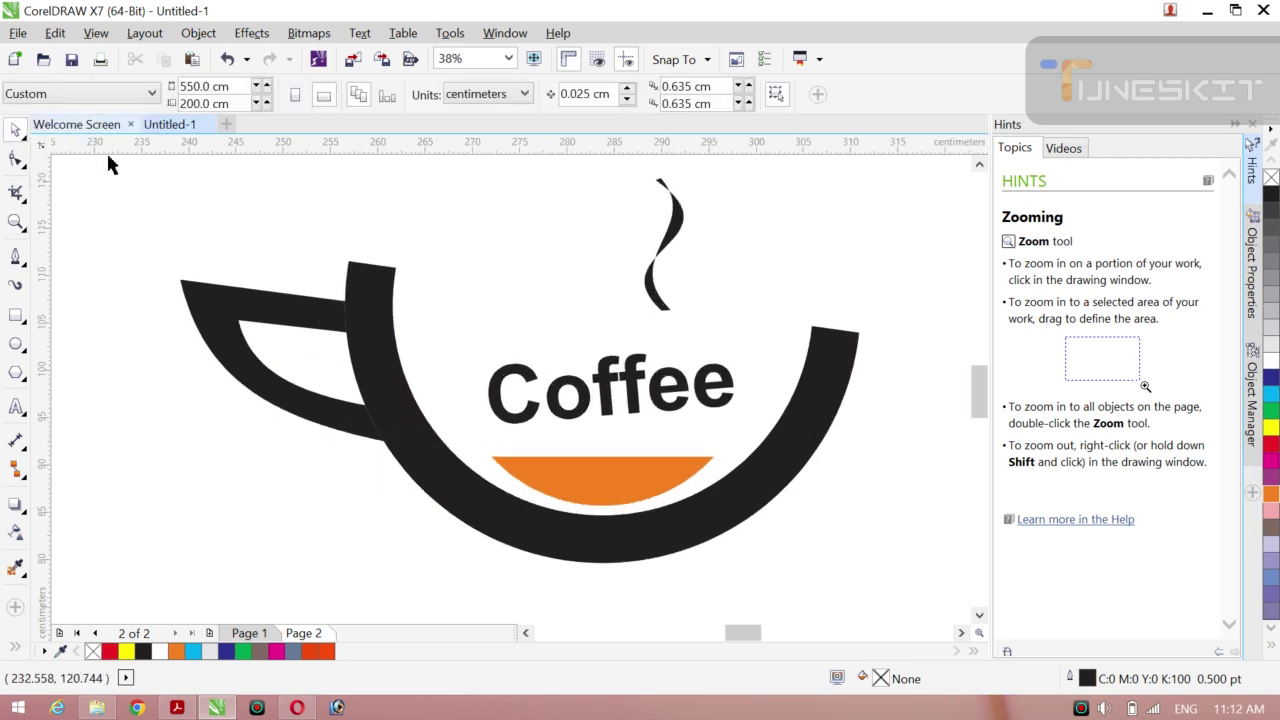
click(1204, 10)
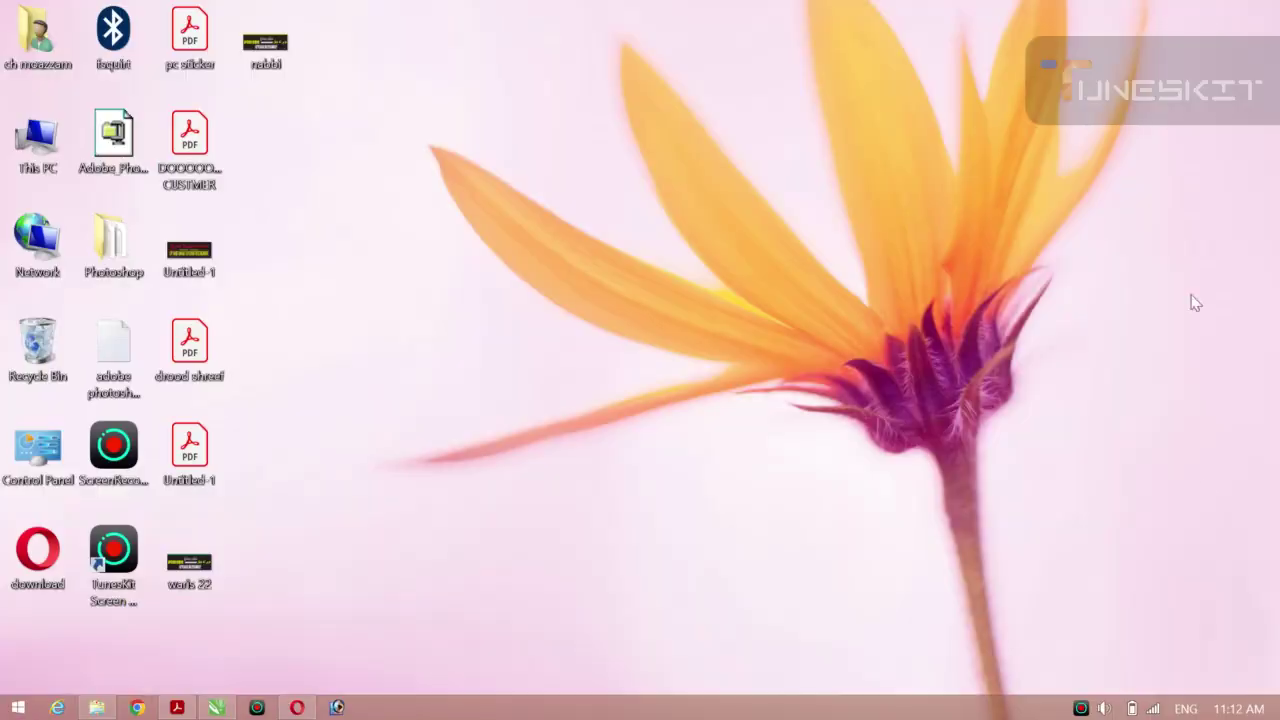
click(1081, 708)
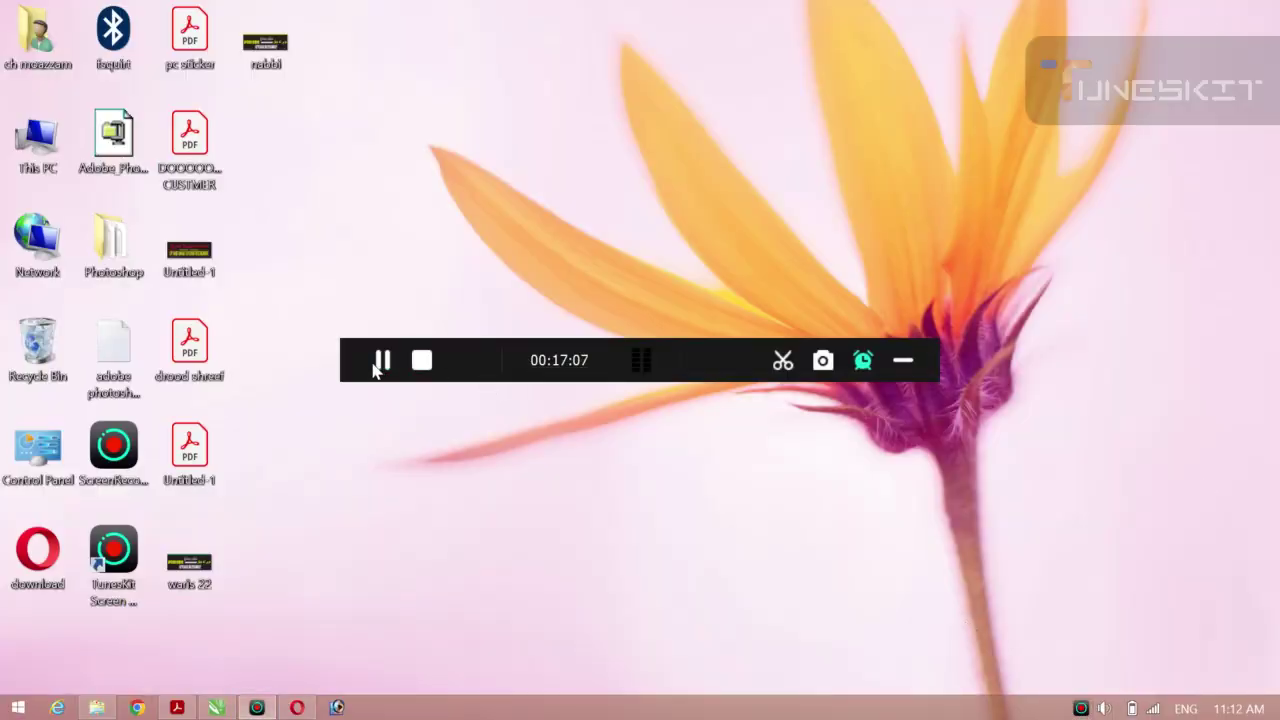